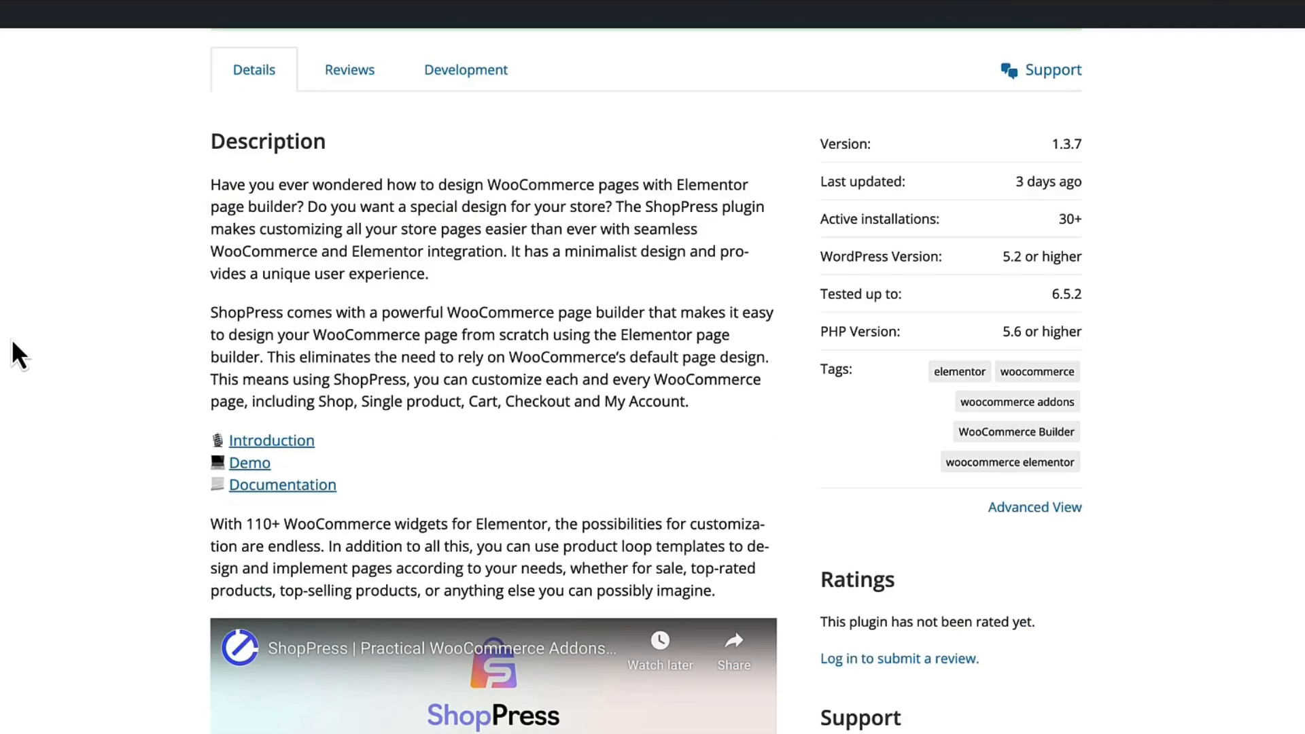
# Read through the ShopPress plugin's description, covering the Free vs Pro note, its page builders, widgets and features list.
pyautogui.scroll(-12, 13, 343)
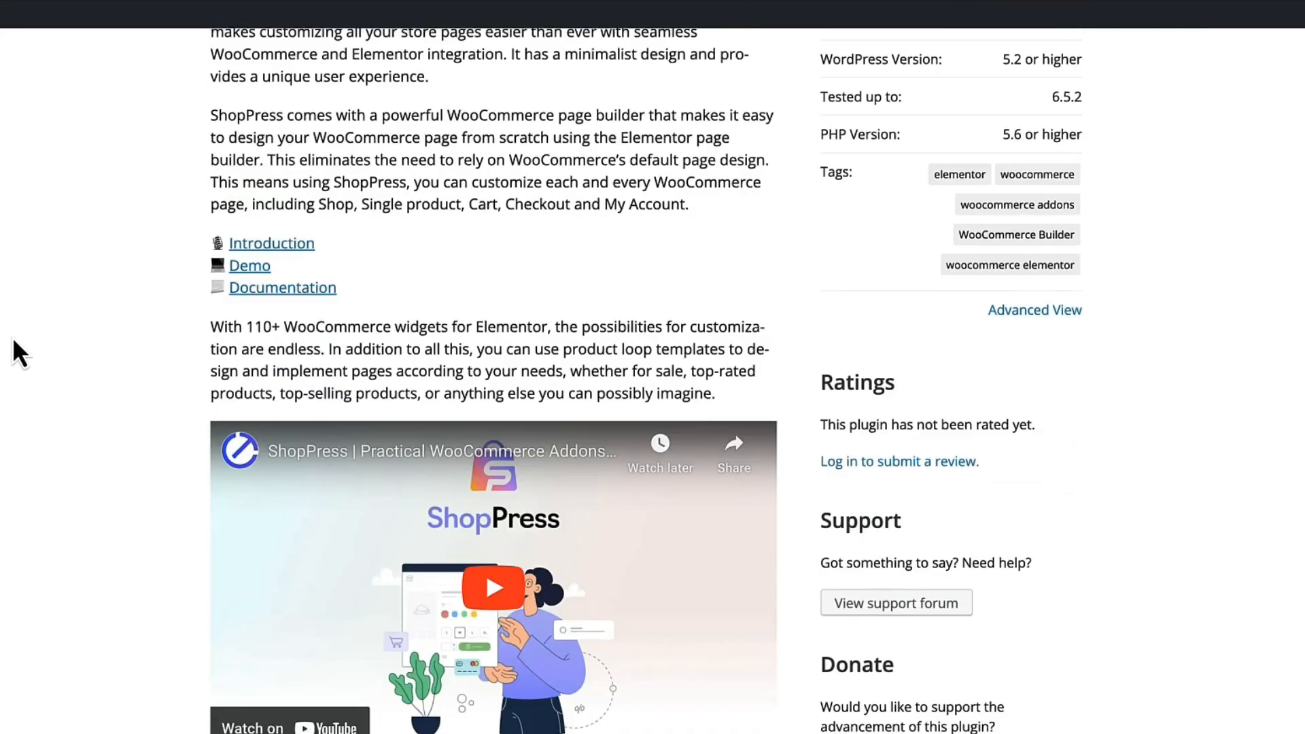
pyautogui.scroll(-4, 13, 347)
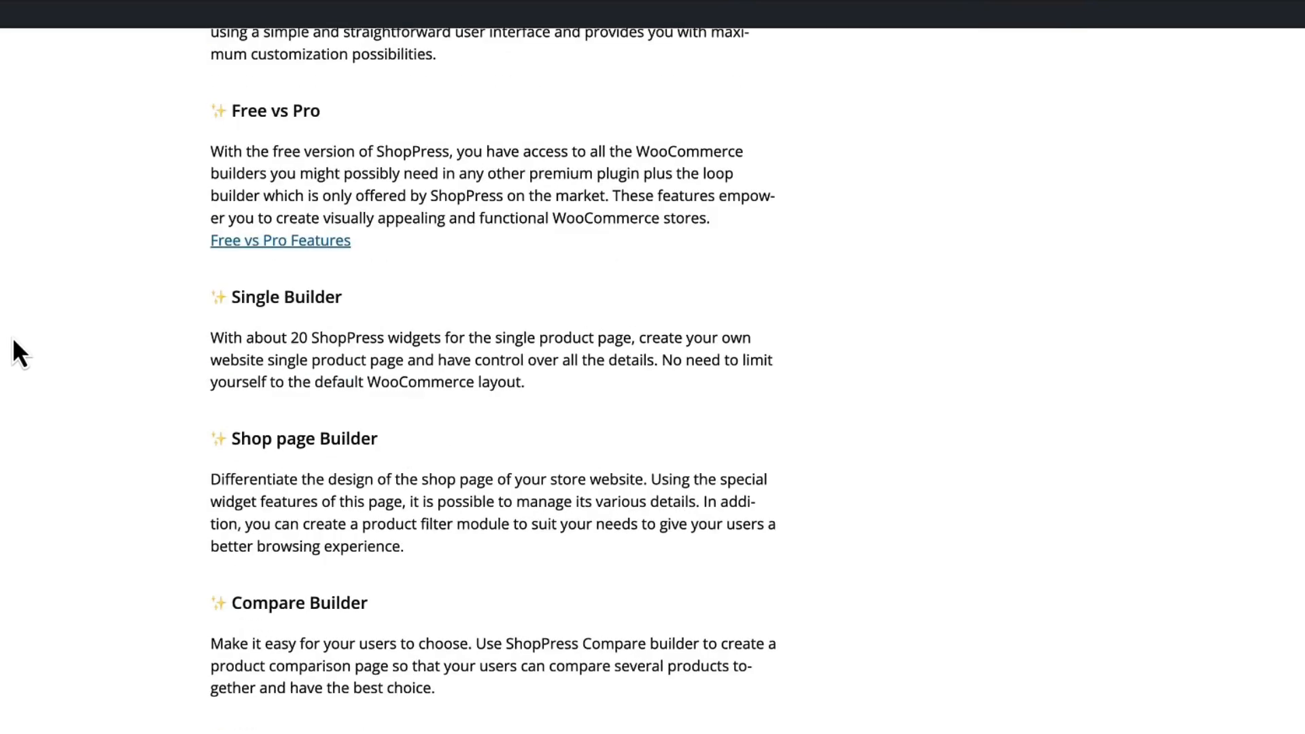
pyautogui.scroll(1, 10, 329)
pyautogui.scroll(-1, 9, 329)
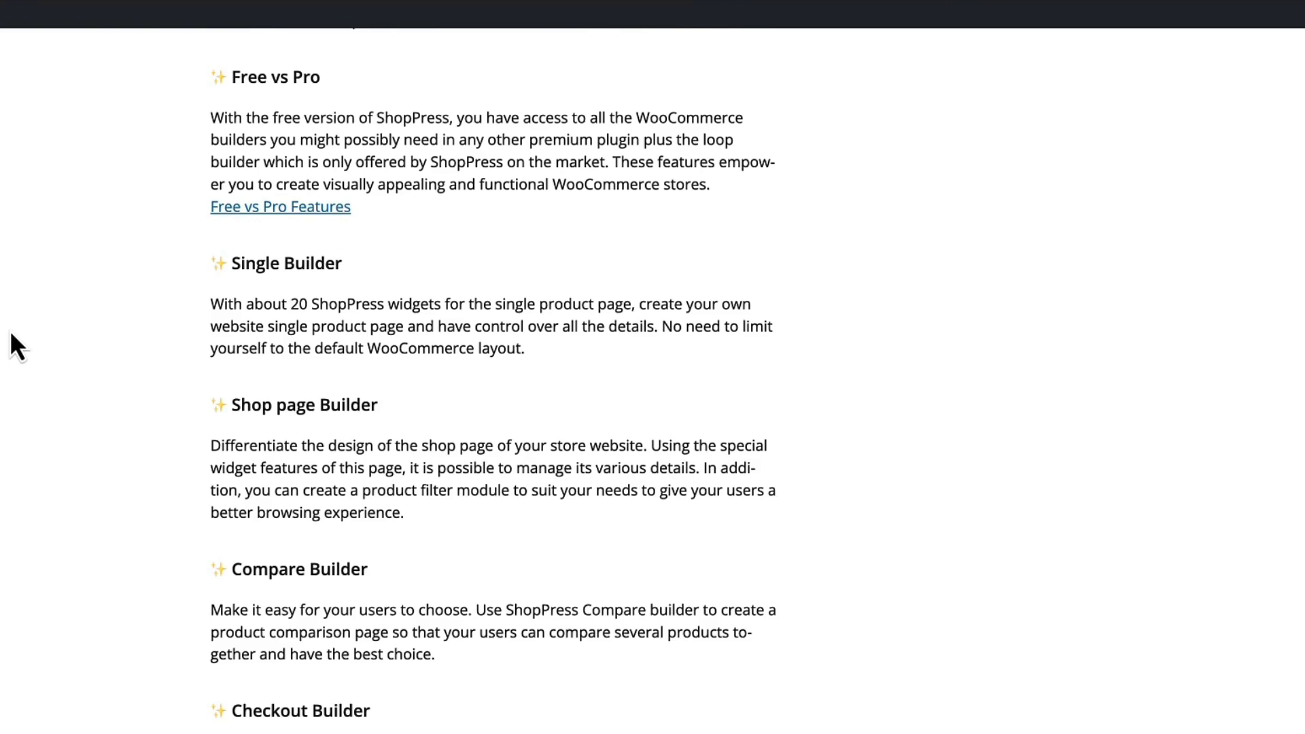
pyautogui.scroll(-6, 28, 254)
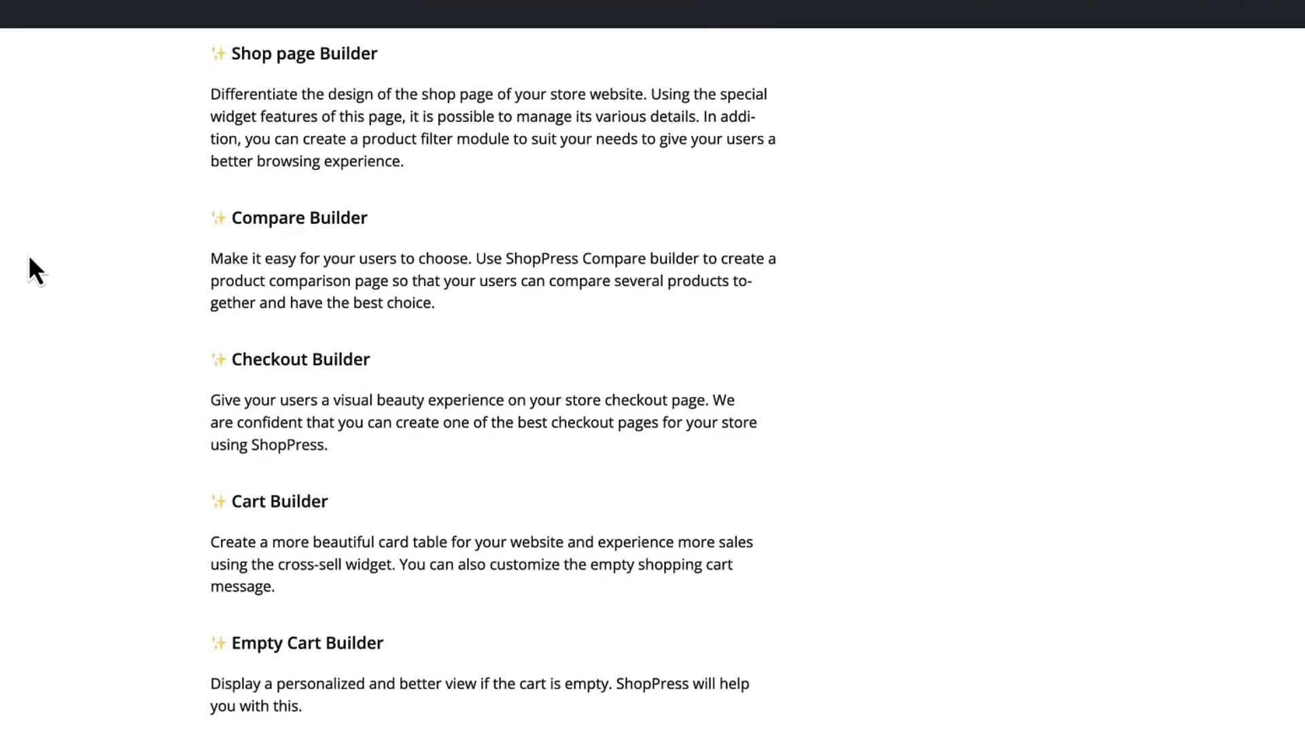
pyautogui.scroll(-3, 28, 254)
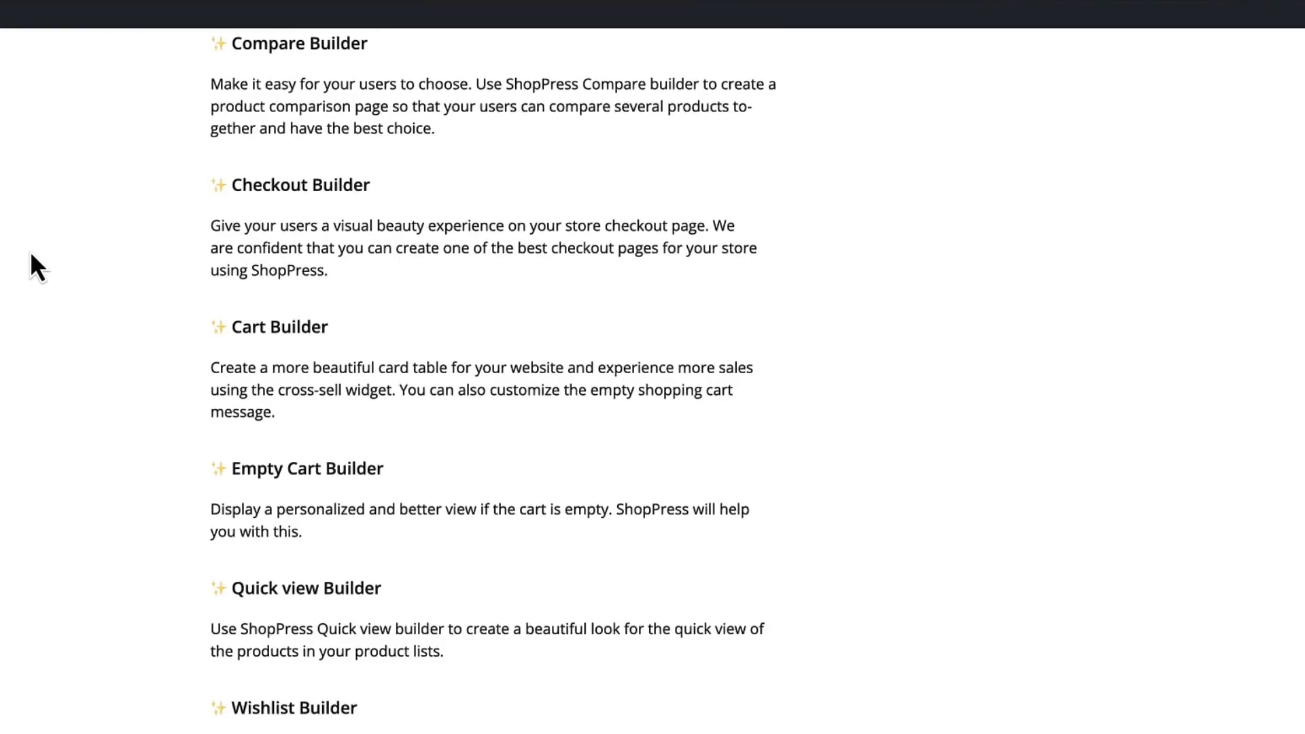
pyautogui.scroll(-2, 31, 254)
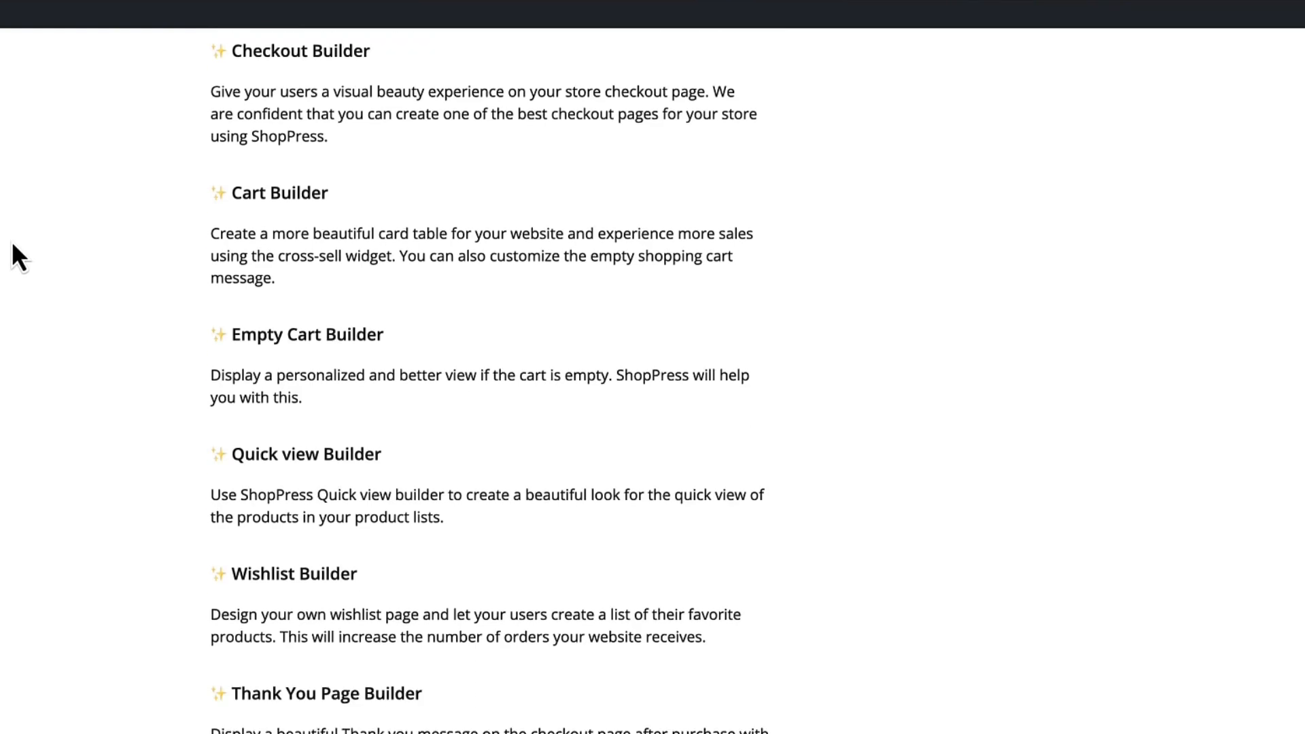
pyautogui.scroll(-3, 12, 246)
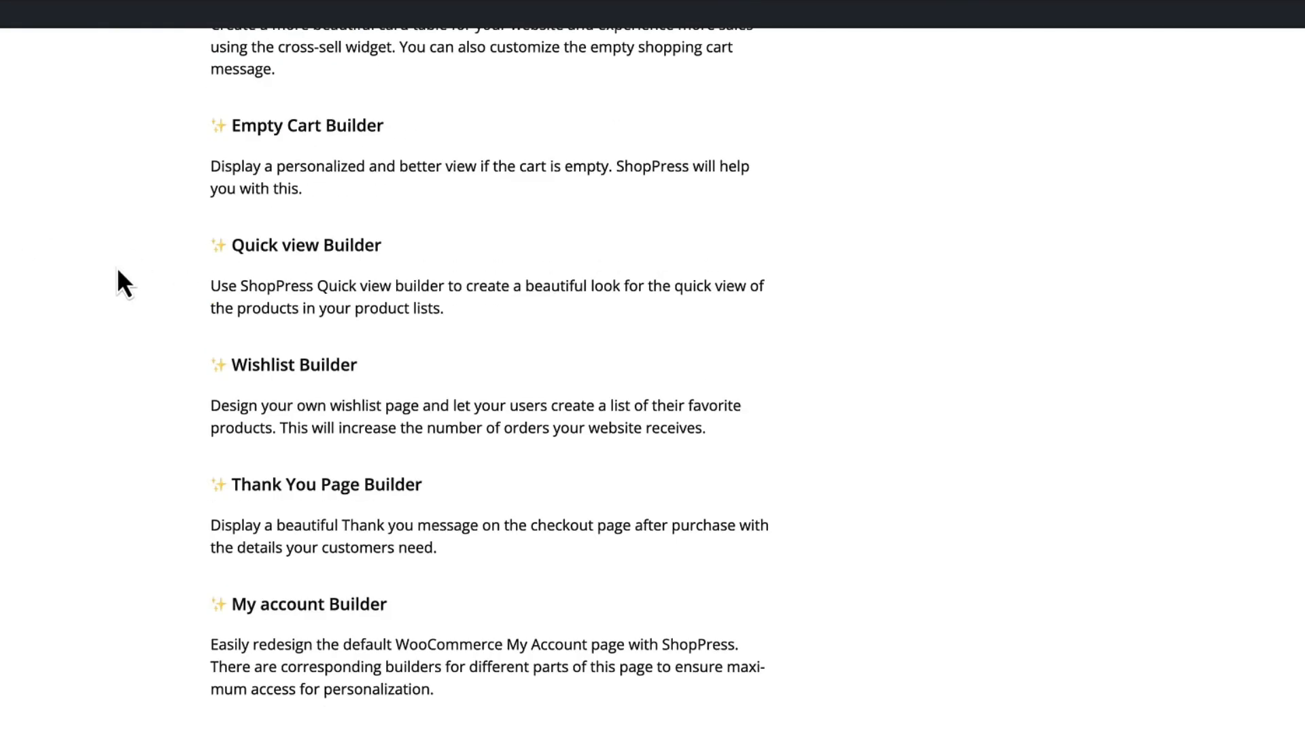
pyautogui.scroll(-3, 119, 270)
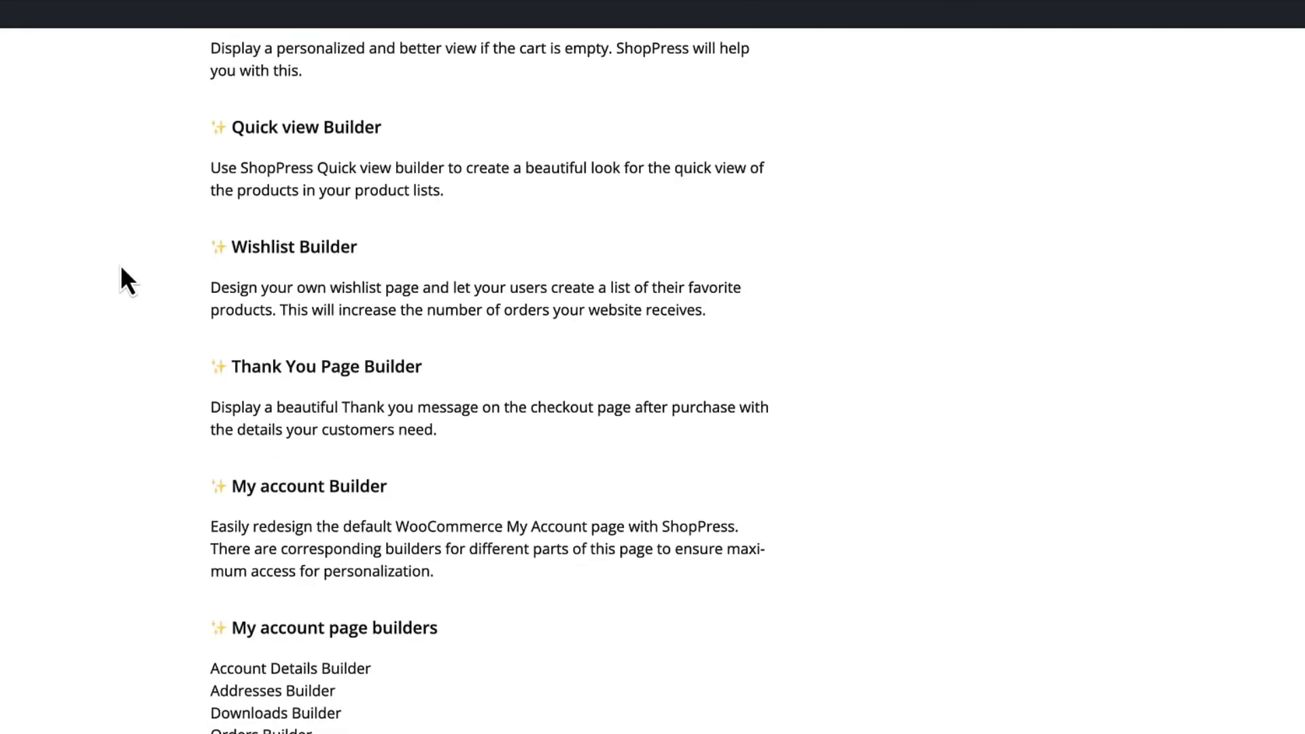
pyautogui.scroll(-4, 121, 267)
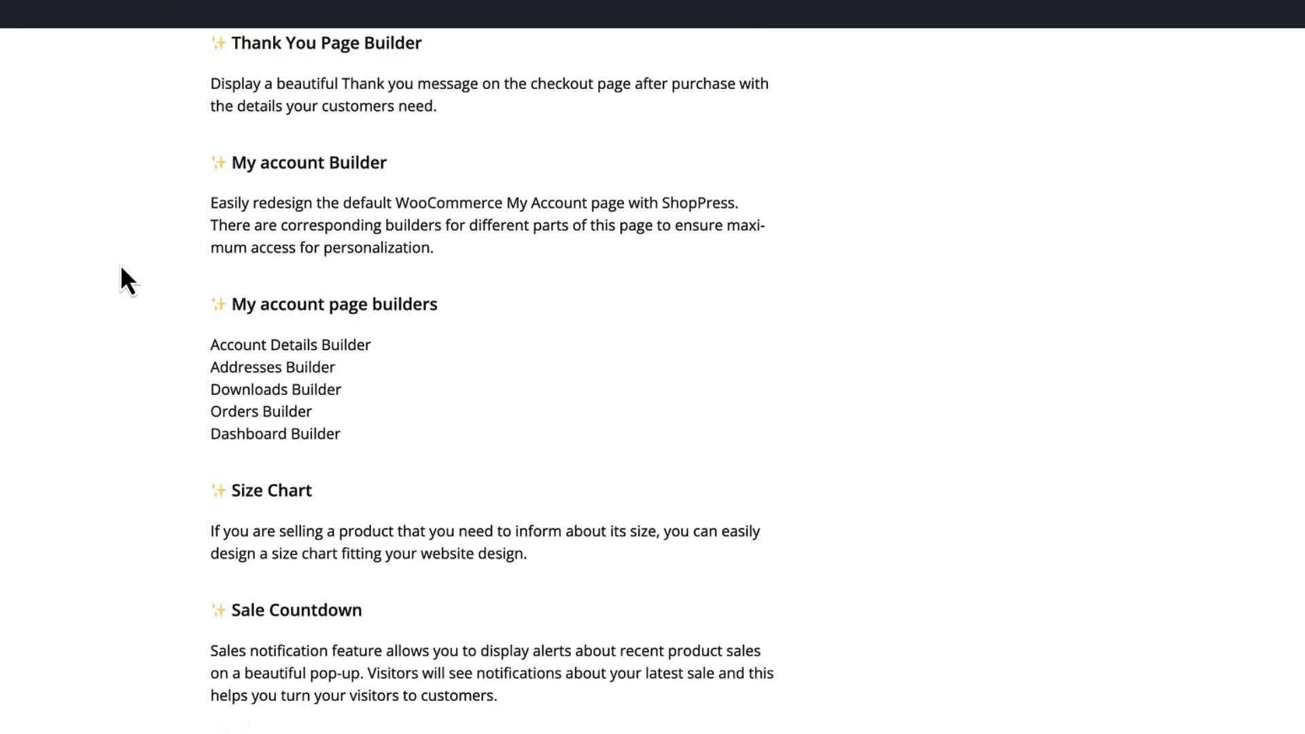
pyautogui.scroll(-3, 123, 358)
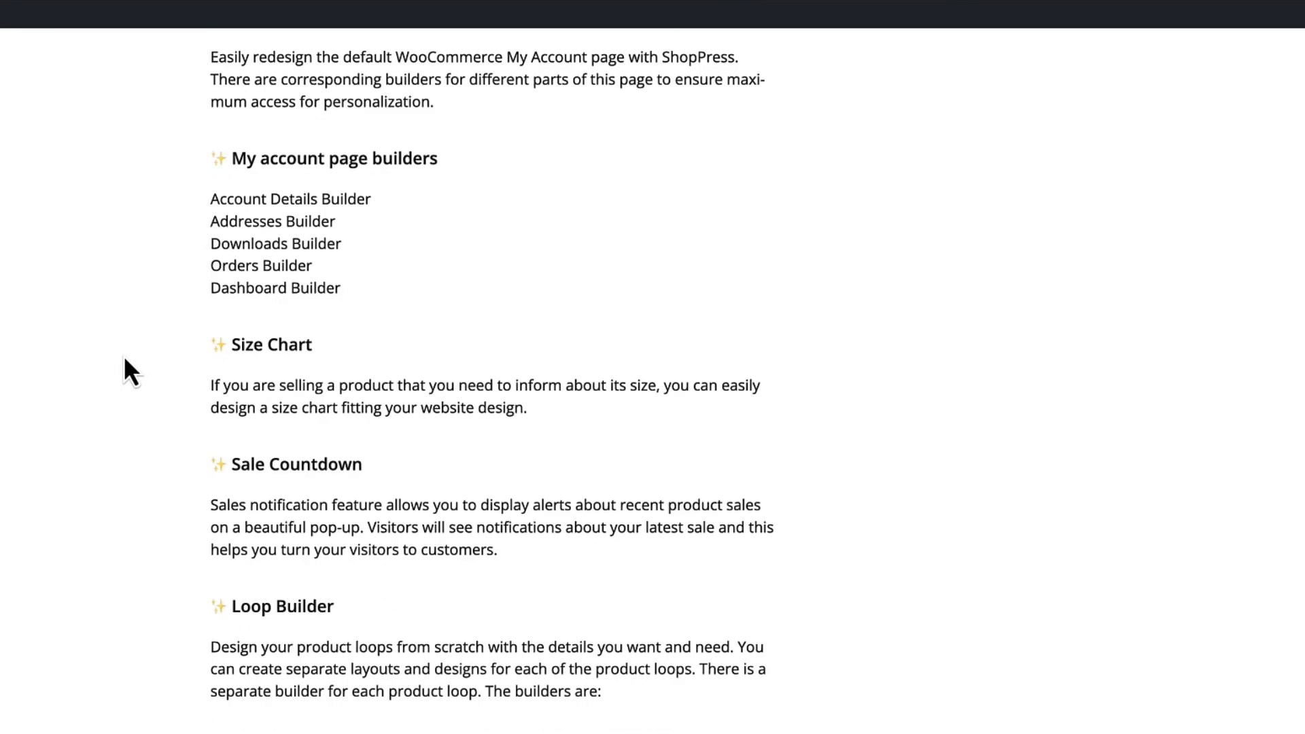
pyautogui.scroll(-5, 130, 372)
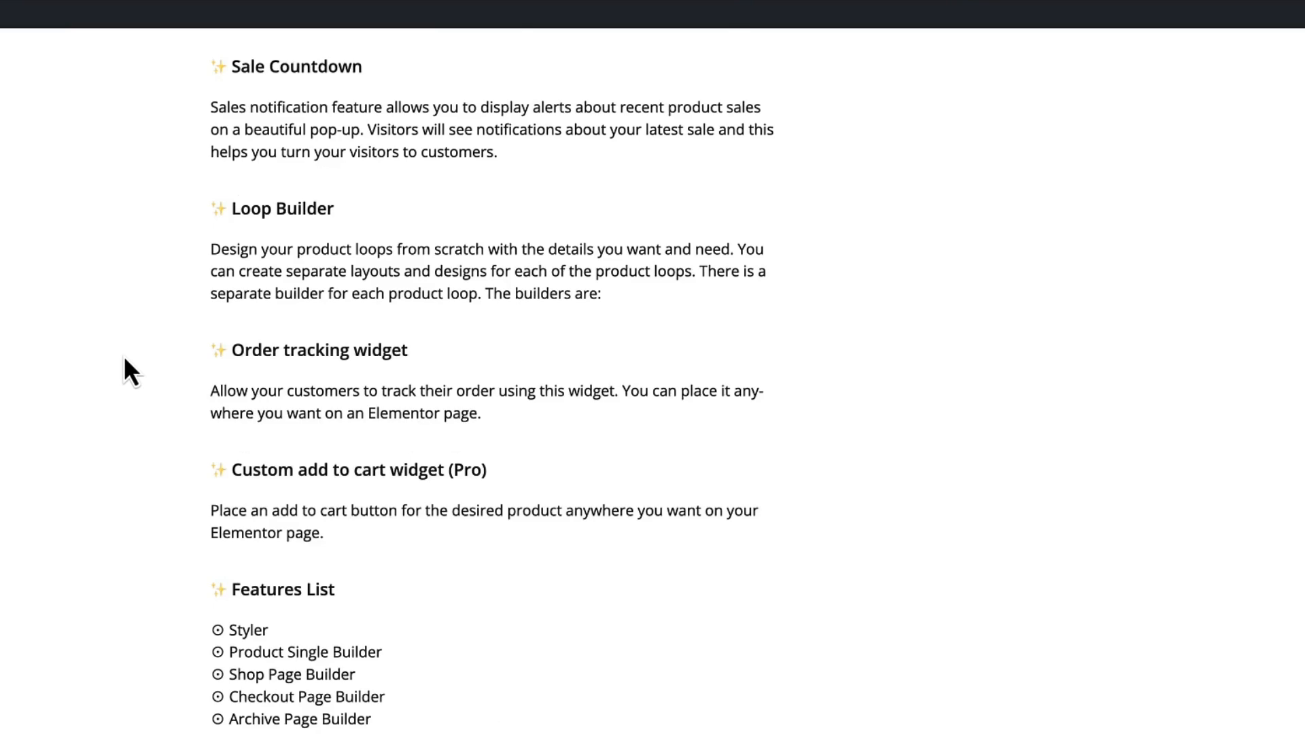
pyautogui.scroll(-1, 125, 357)
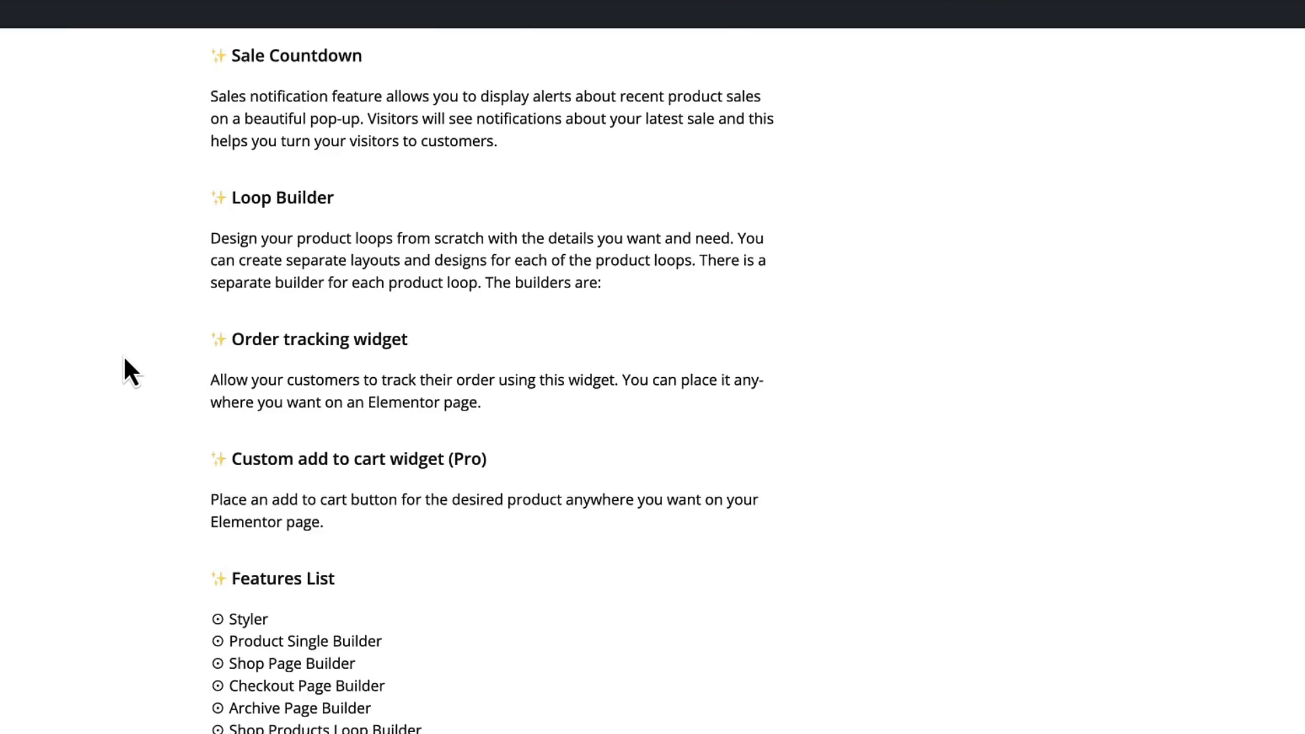
pyautogui.scroll(2, 109, 357)
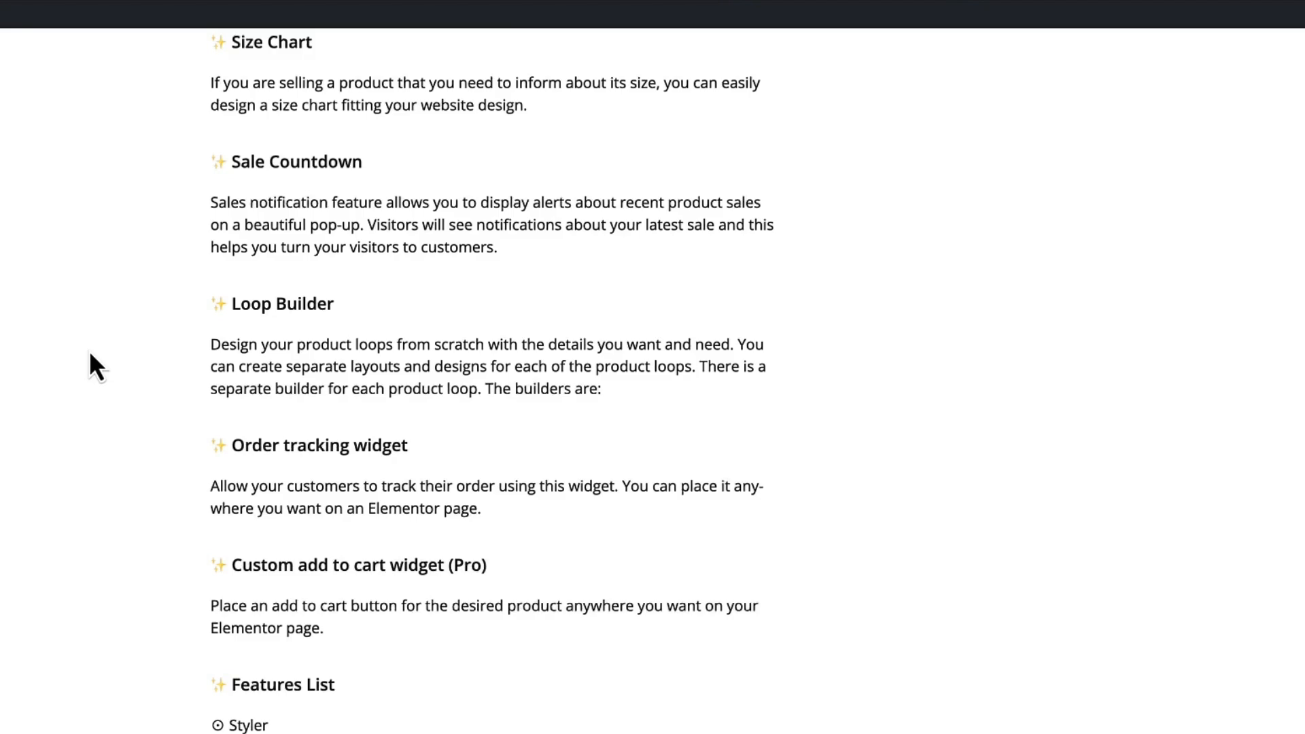
pyautogui.scroll(13, 102, 361)
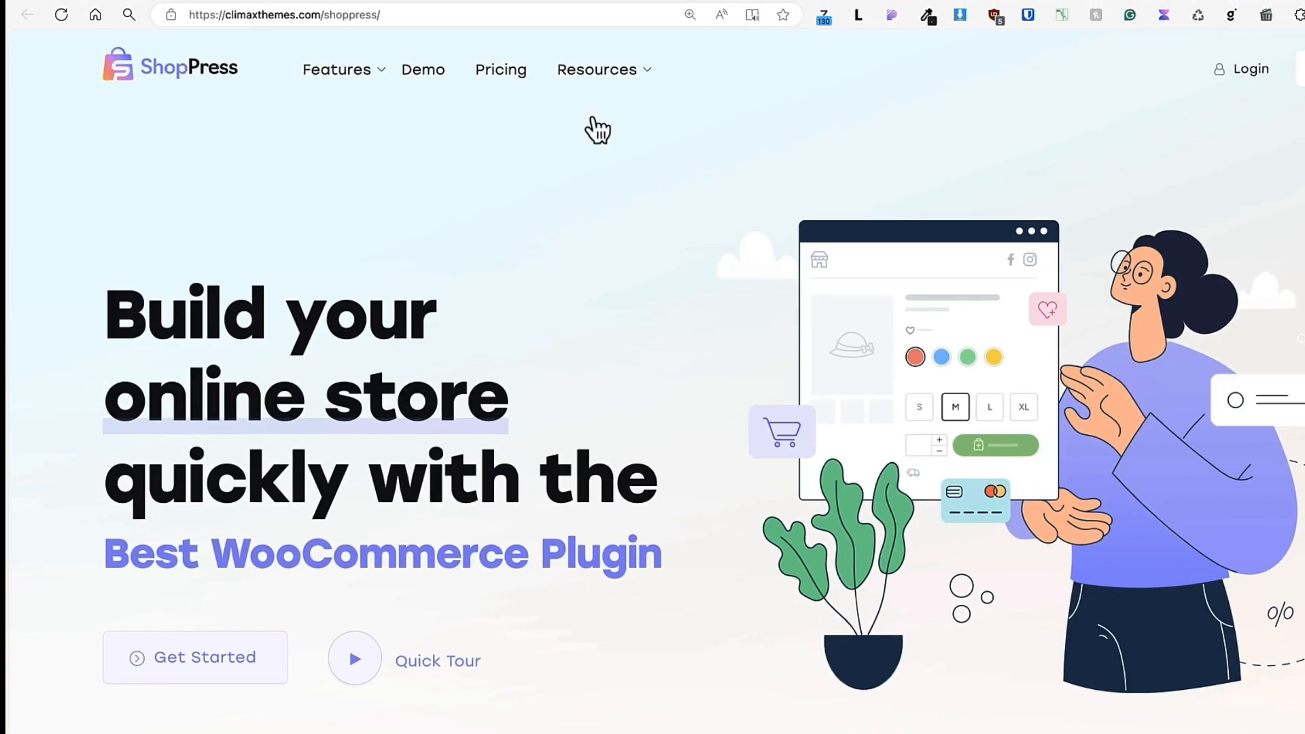
# Look over the resource links and the Woo Templates and Modules feature categories on the ShopPress website.
pyautogui.moveTo(598, 69)
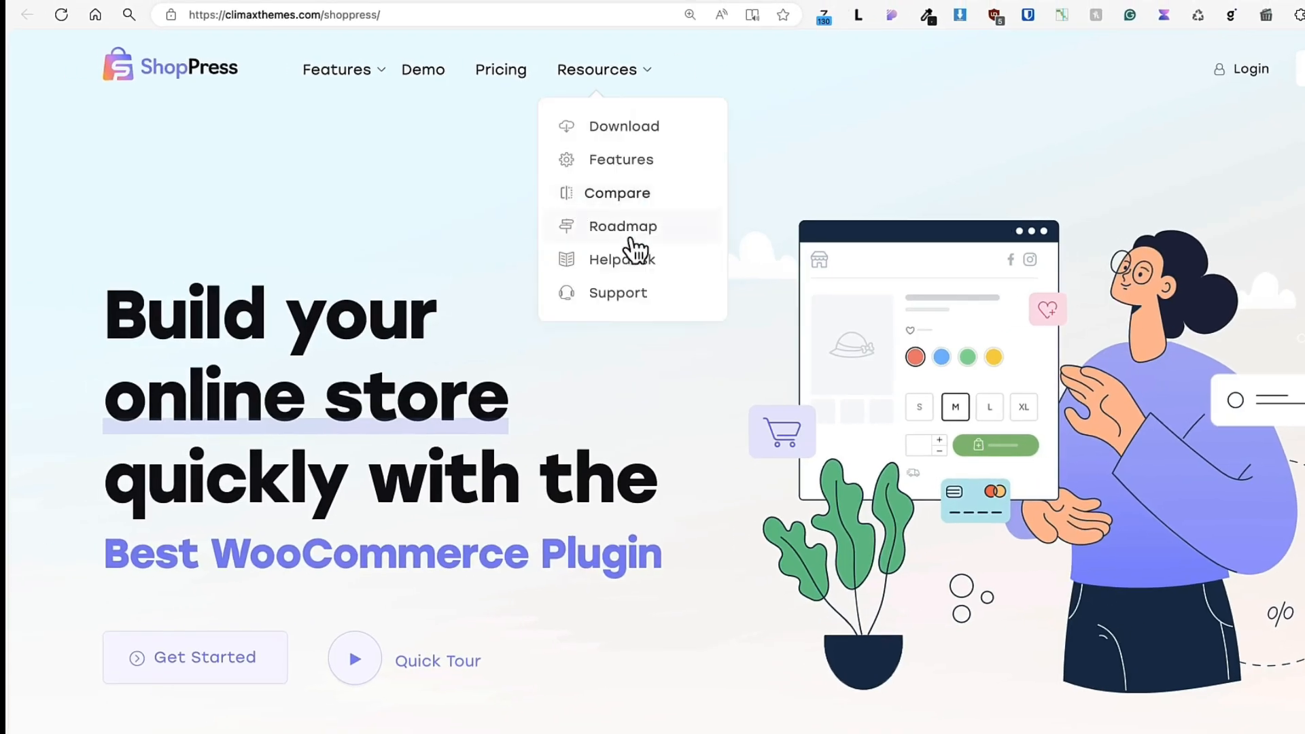
pyautogui.moveTo(375, 71)
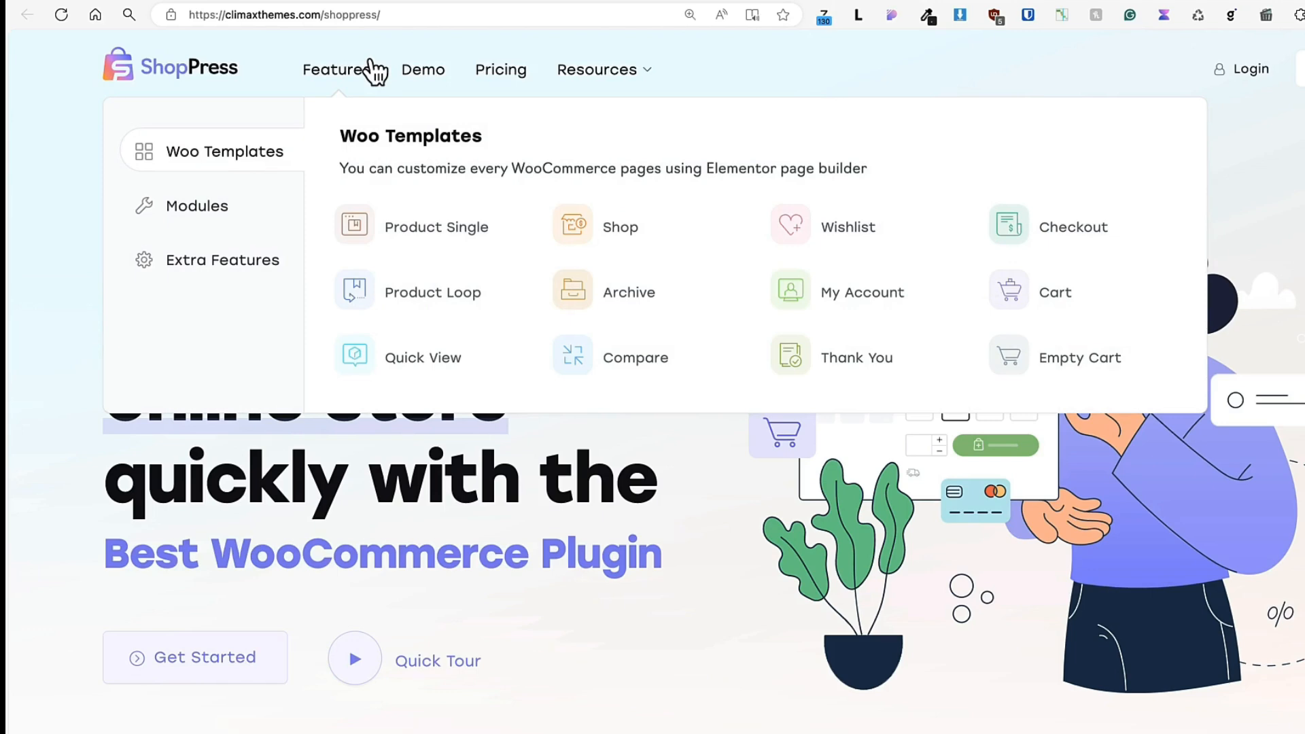
pyautogui.moveTo(202, 222)
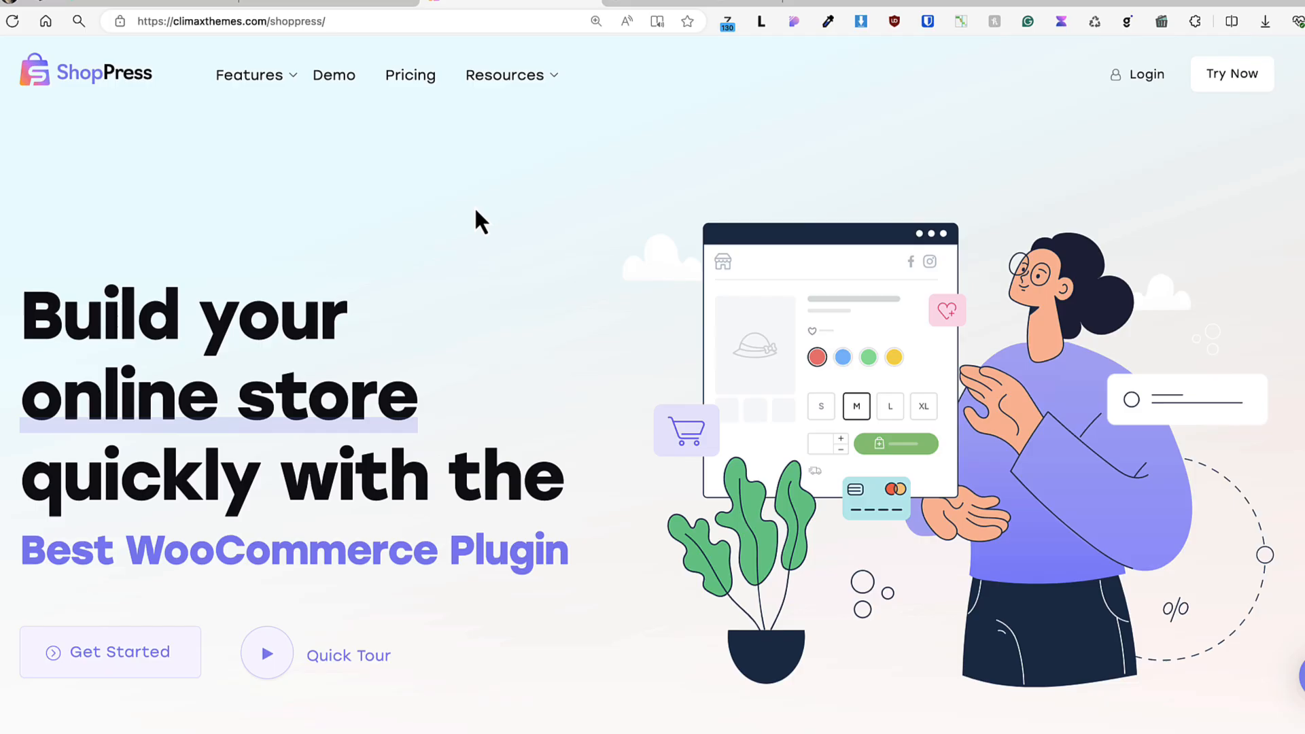
# Open the ShopPress demo clothing store and look over its home page and Shop by Category section.
pyautogui.click(336, 79)
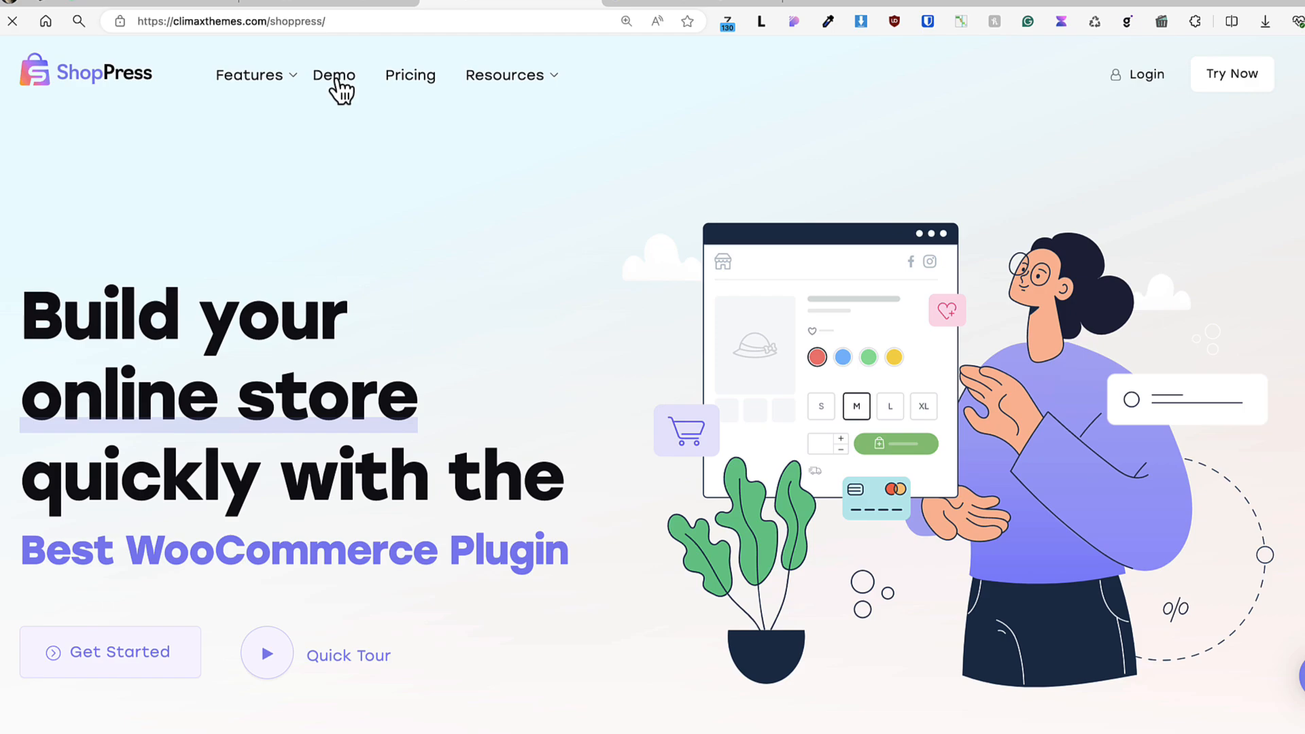
pyautogui.scroll(-7, 12, 263)
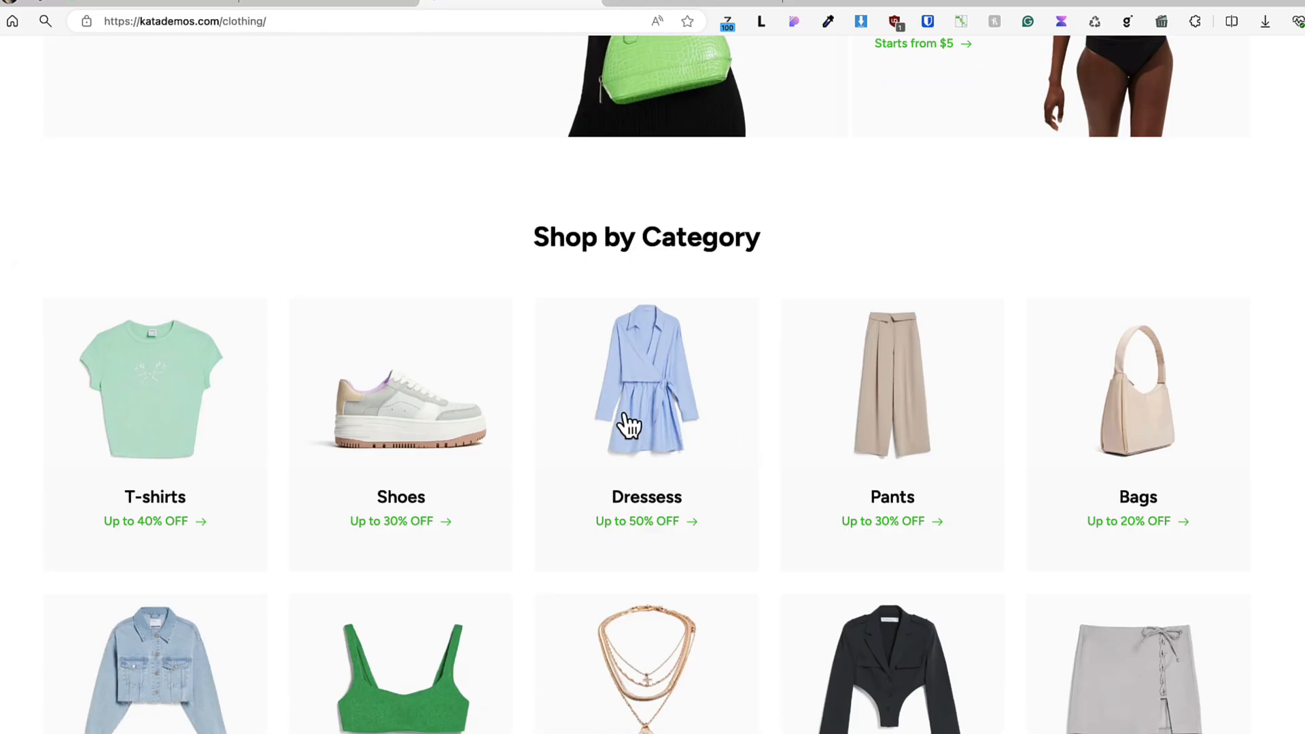
pyautogui.scroll(-5, 620, 416)
# Go to the Shirts entry in the demo store's category list and look over the shop's product grid.
pyautogui.click(51, 58)
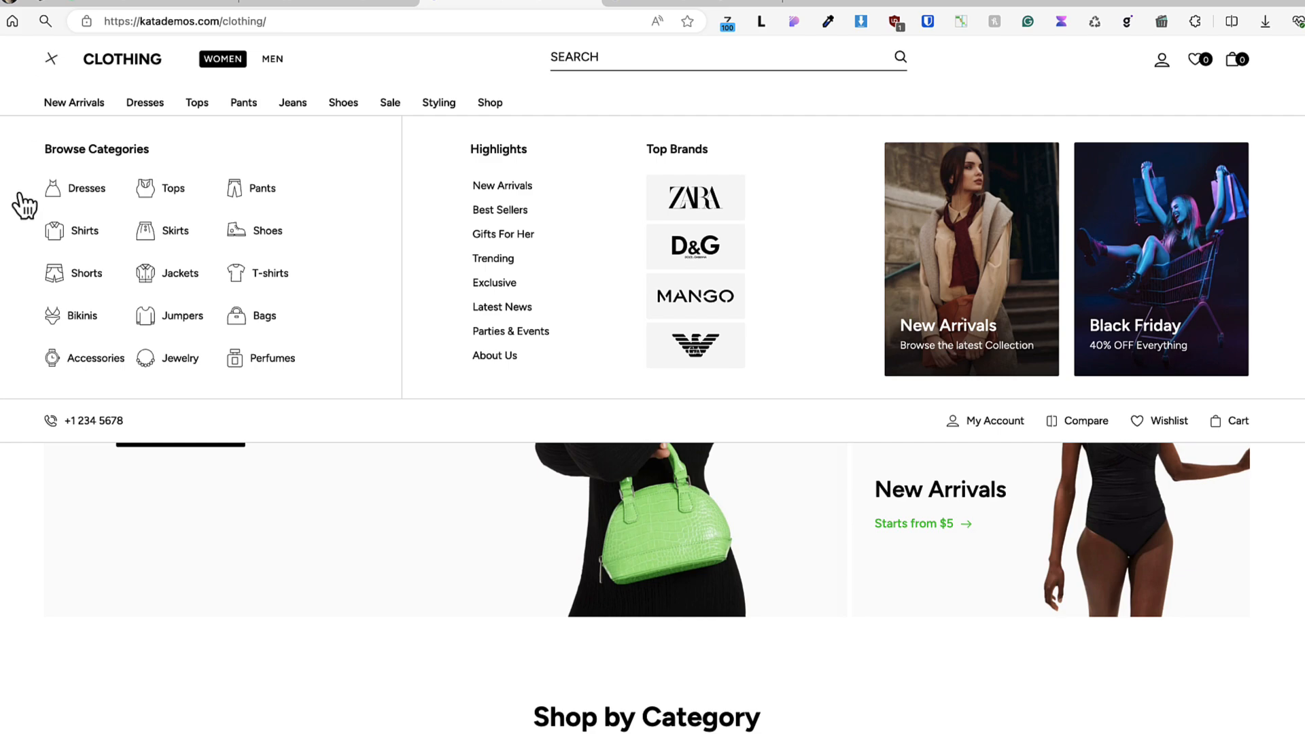
pyautogui.click(67, 237)
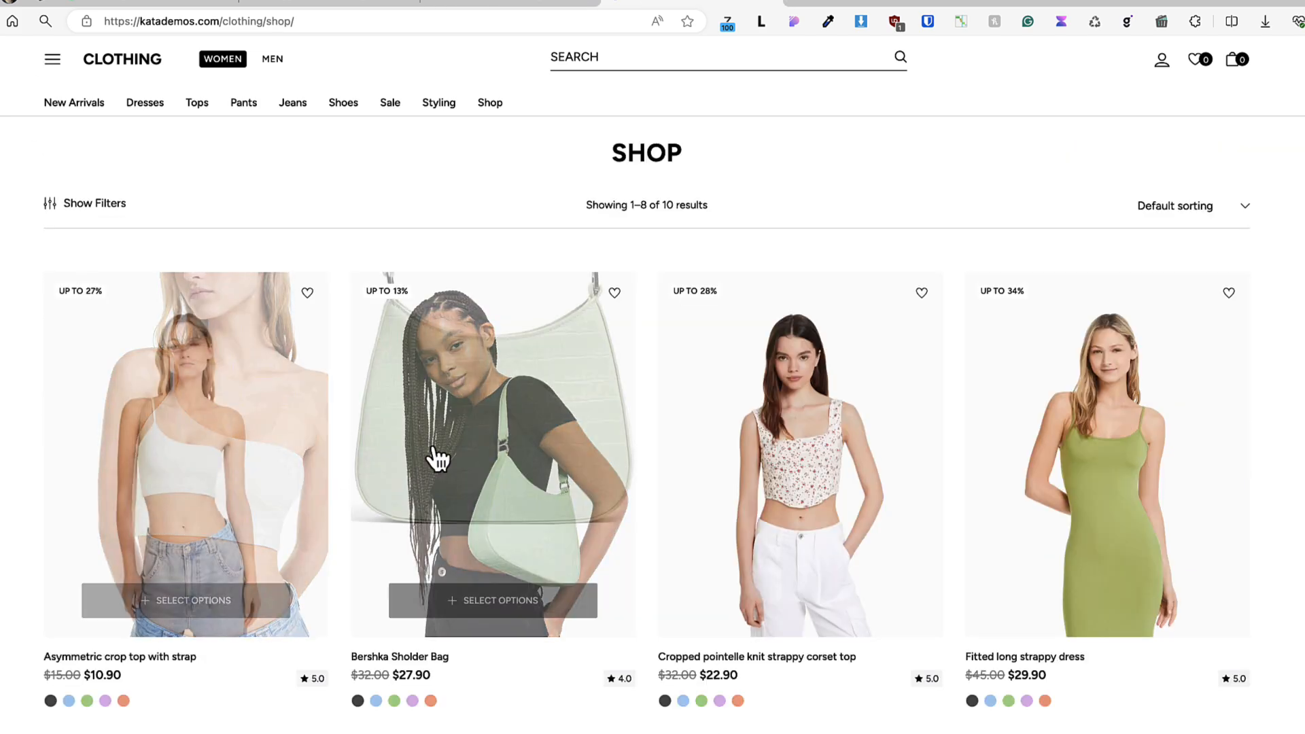
pyautogui.scroll(-2, 1099, 451)
pyautogui.scroll(-4, 1099, 449)
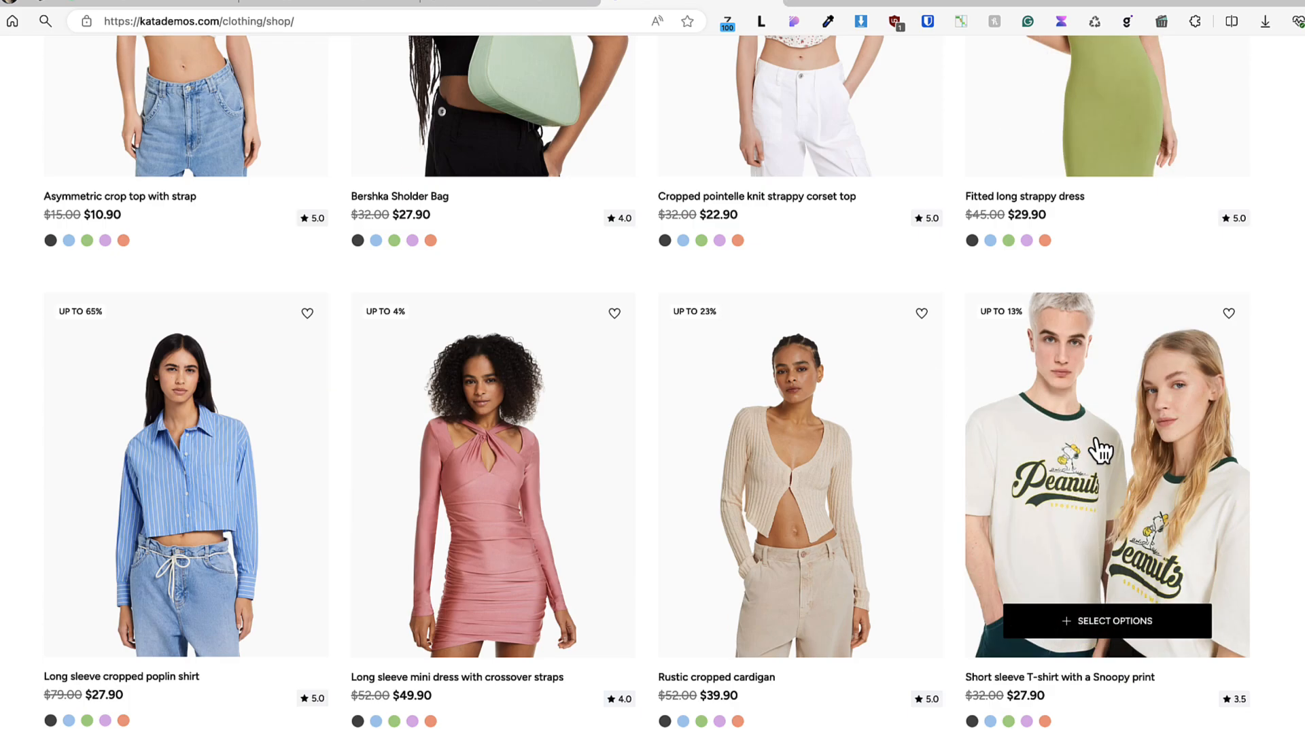
# Open the "Short sleeve T-shirt with a Snoopy print" product and examine its gallery, options and details on the product page.
pyautogui.click(1098, 449)
pyautogui.scroll(-7, 1229, 355)
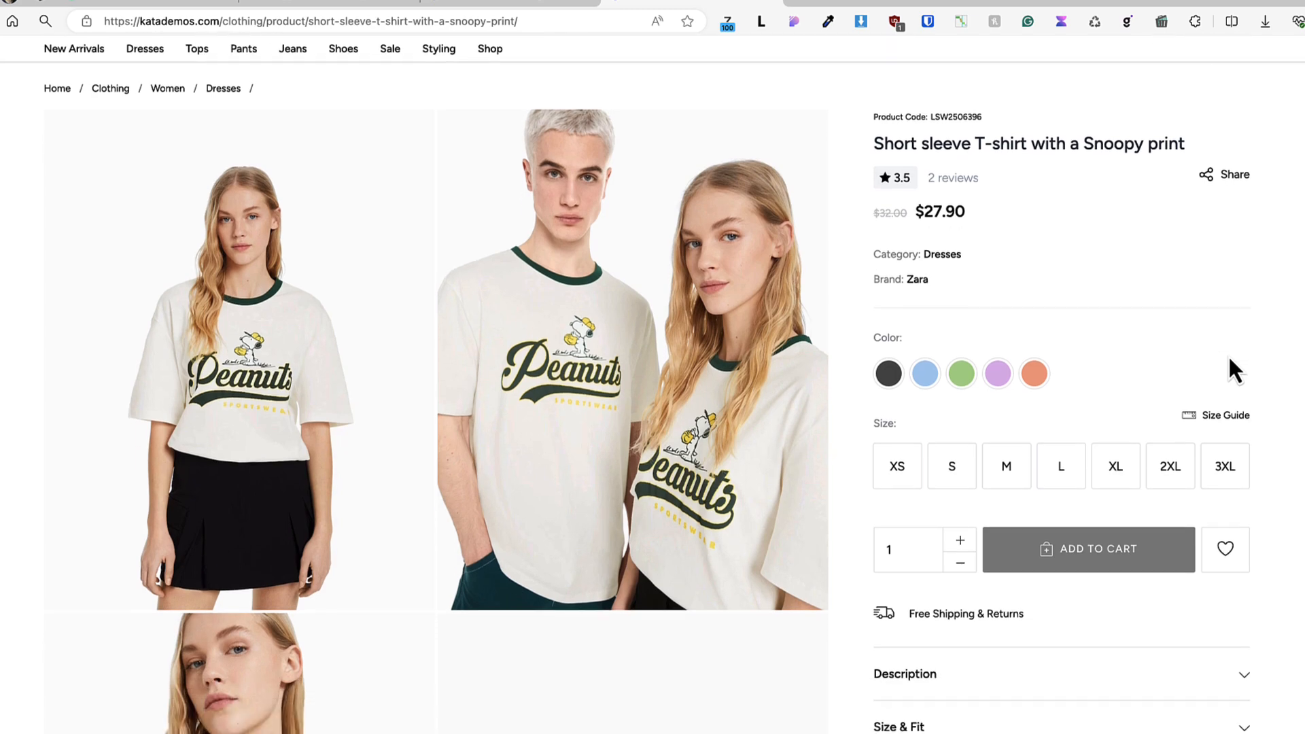
pyautogui.scroll(-1, 1235, 371)
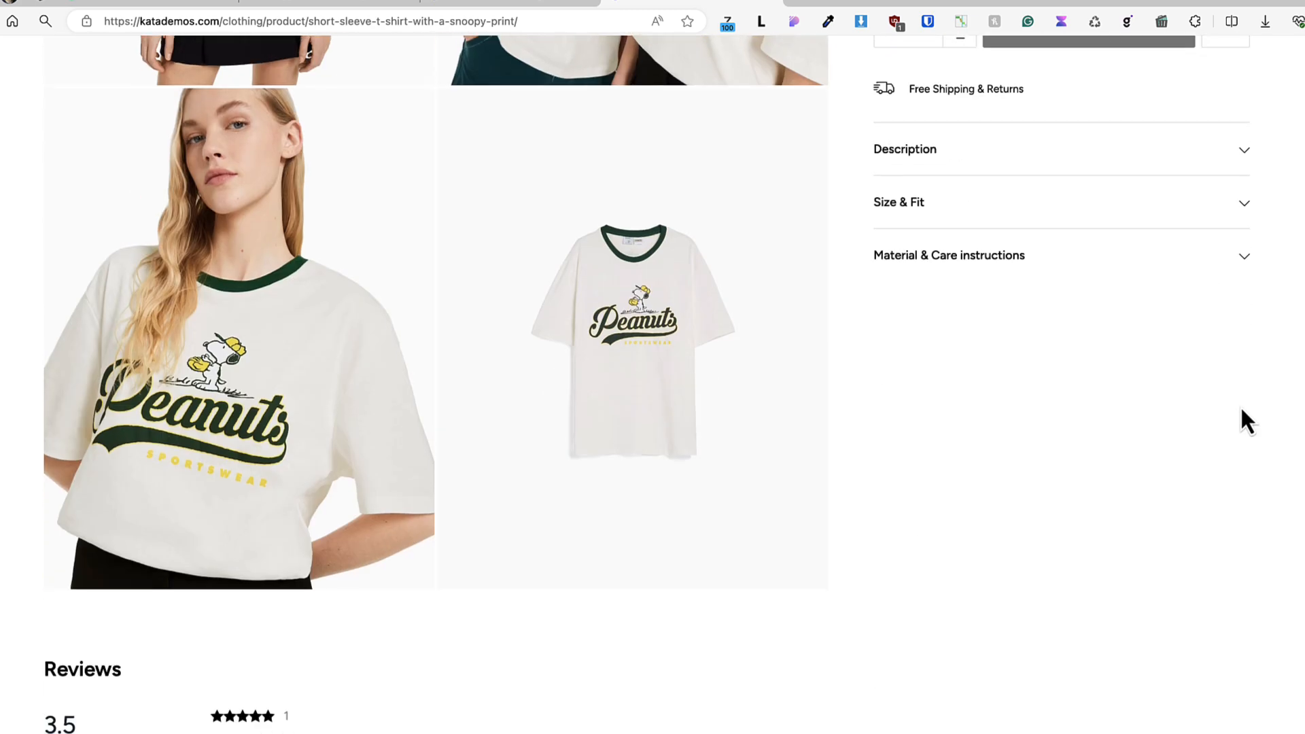
pyautogui.scroll(8, 1241, 409)
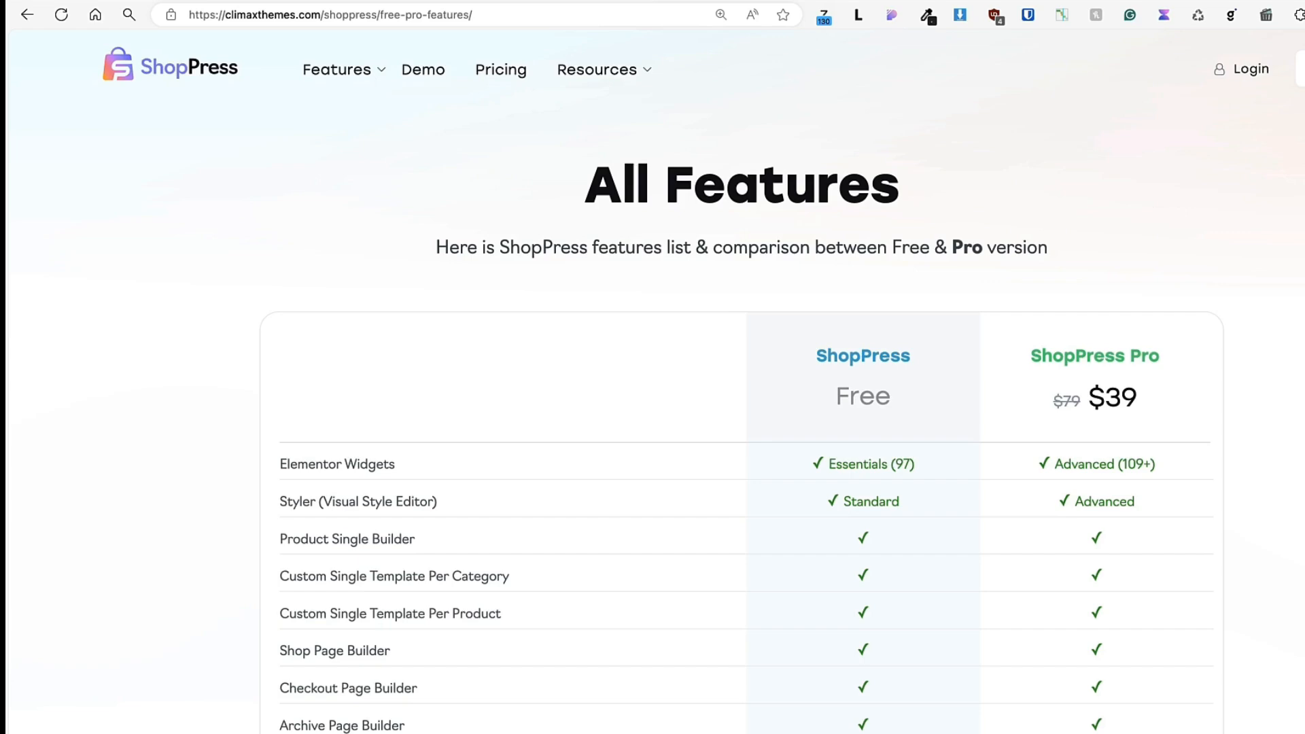
# Examine the ShopPress Free and Pro comparison on the All Features page, from the Elementor widgets through the Product Tabs Manager.
pyautogui.scroll(-20, 748, 408)
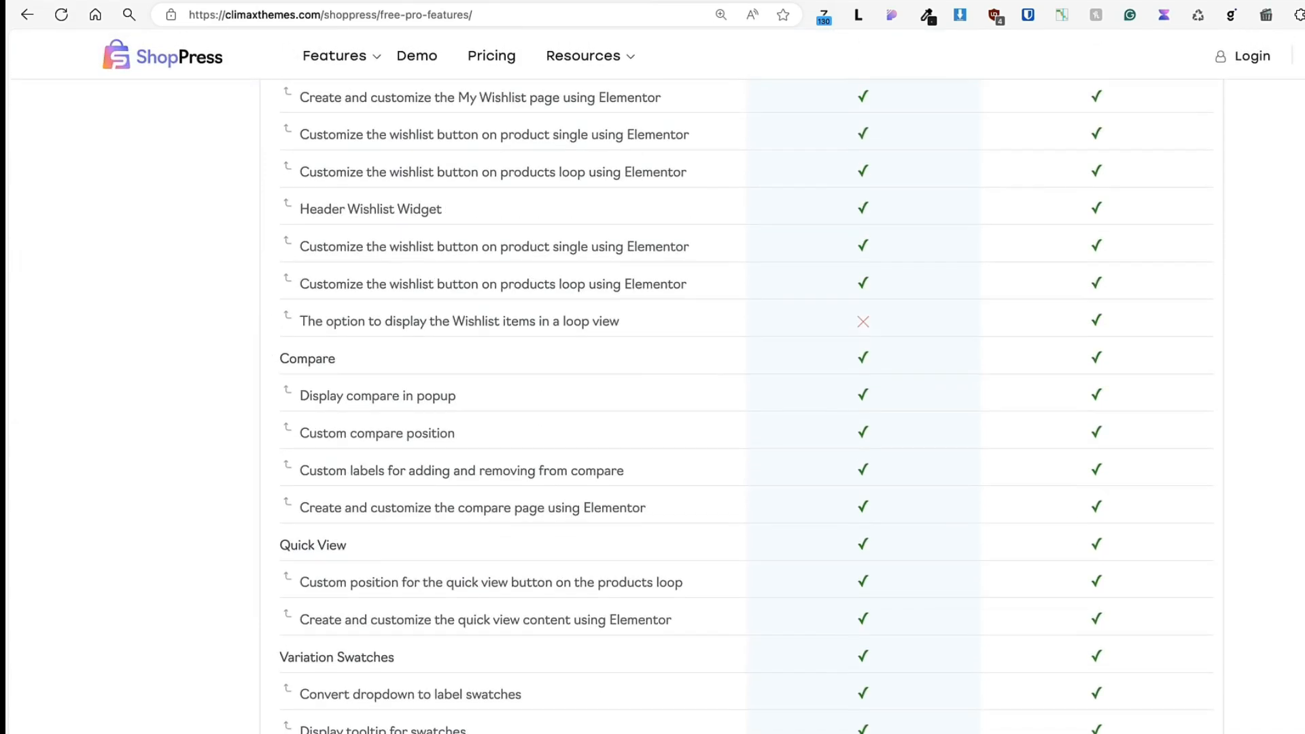
pyautogui.scroll(-20, 748, 408)
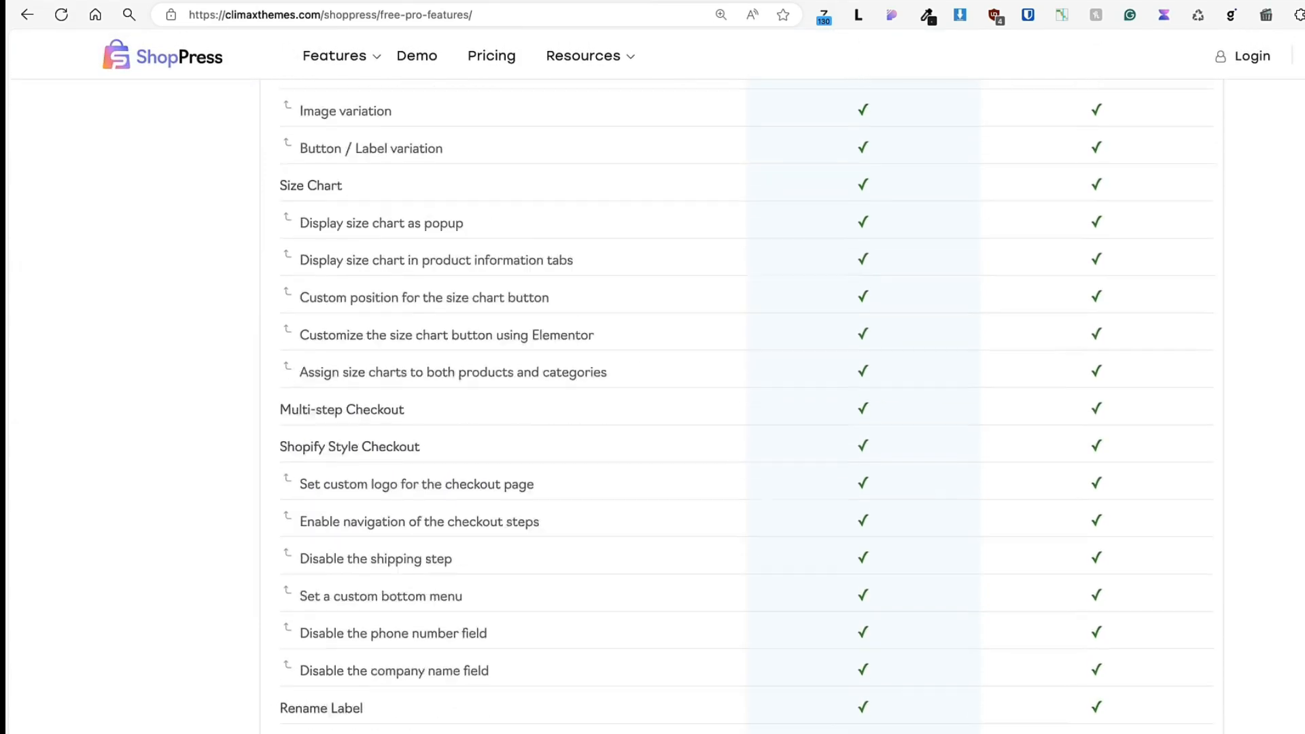
pyautogui.scroll(-15, 747, 408)
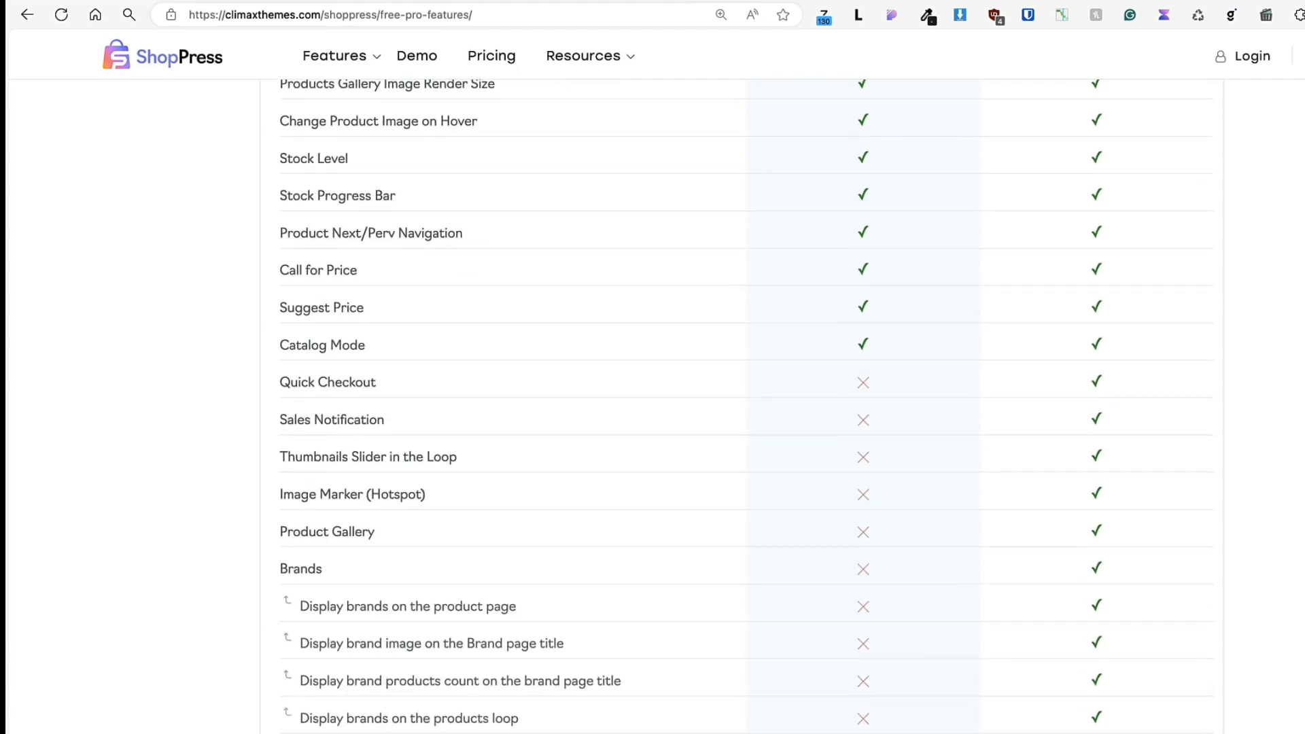
pyautogui.scroll(-1, 748, 408)
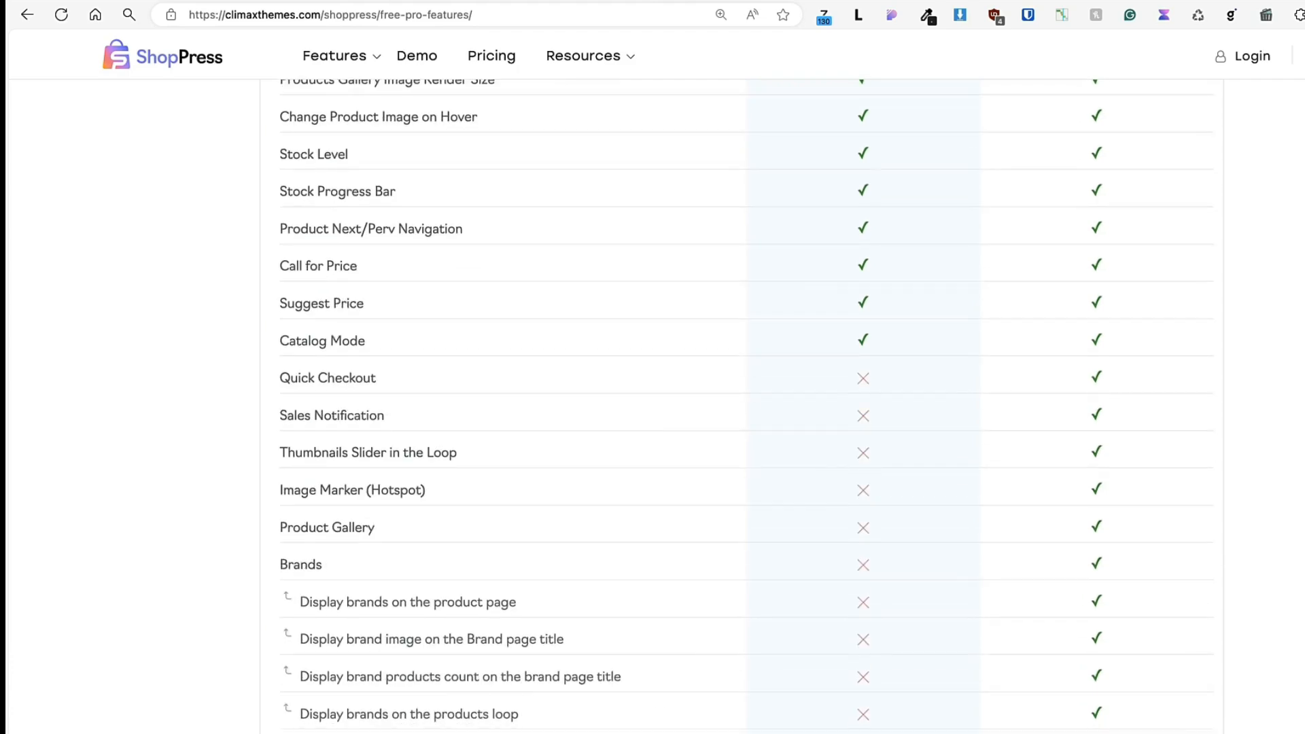
pyautogui.scroll(-10, 748, 408)
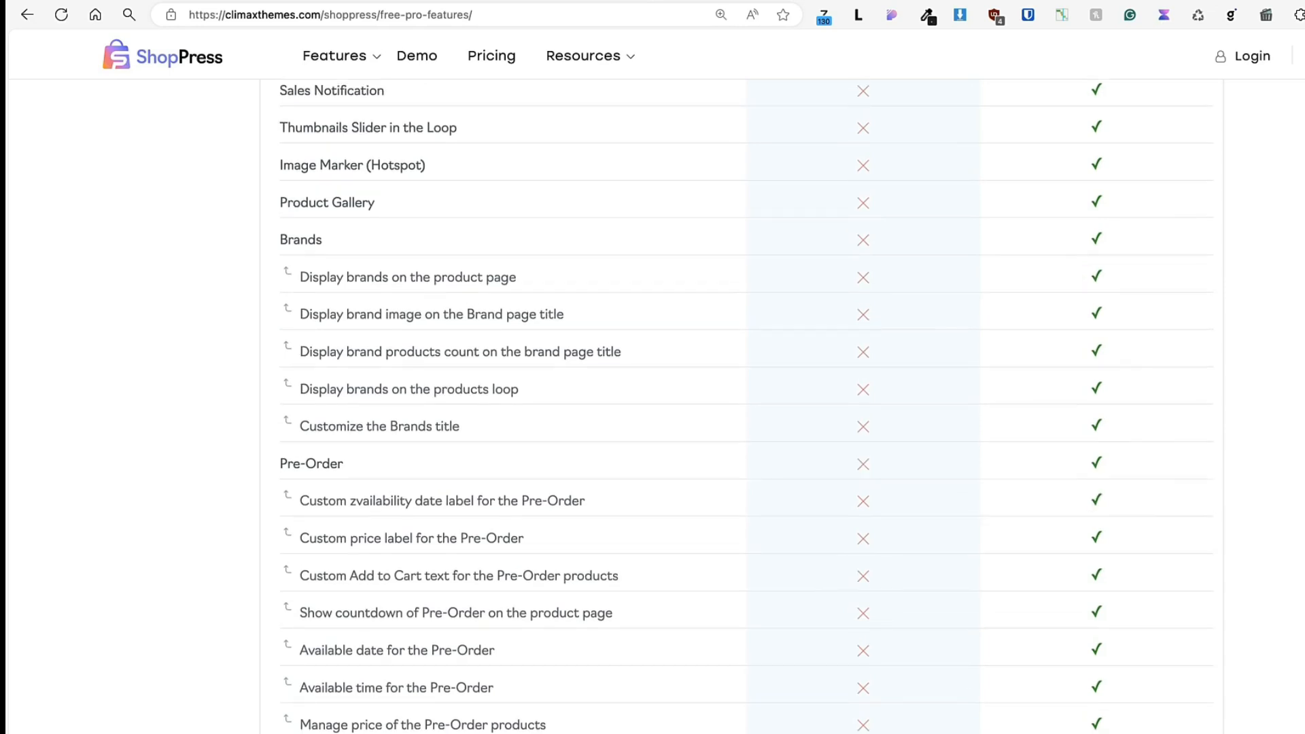
pyautogui.scroll(-5, 211, 363)
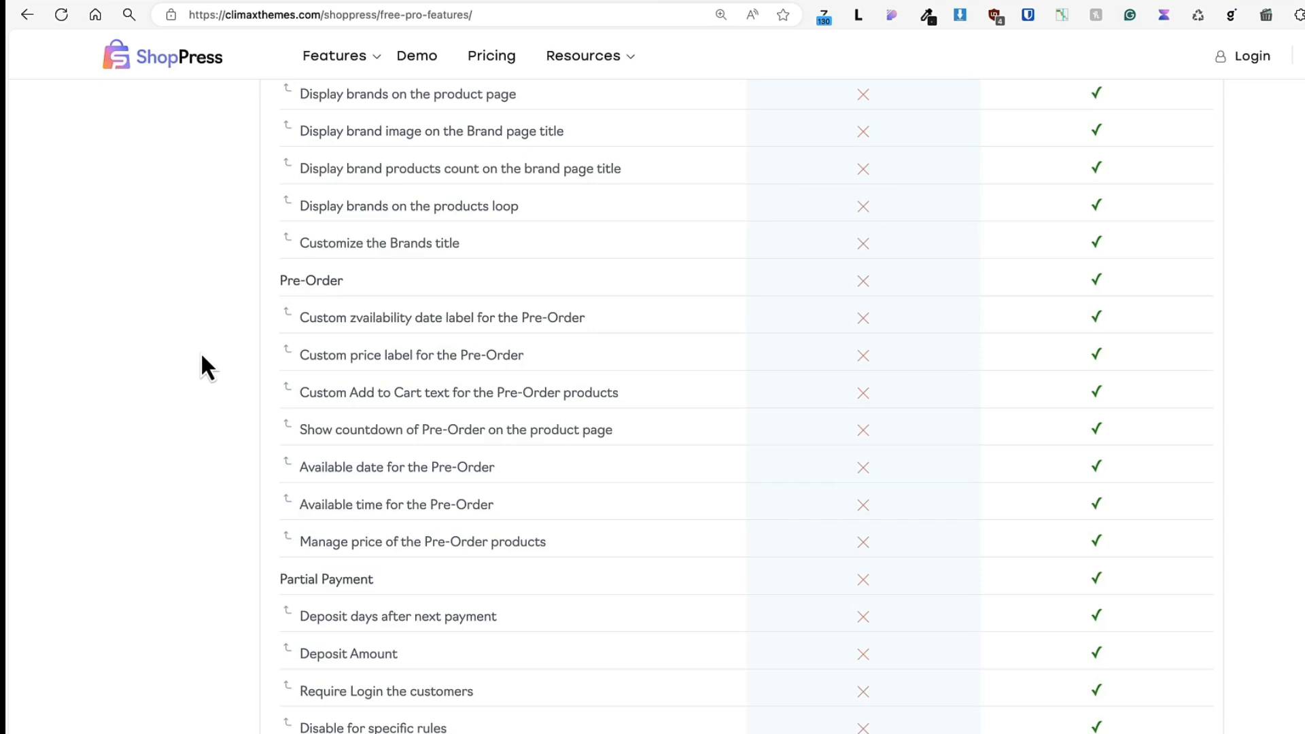
pyautogui.scroll(-6, 204, 366)
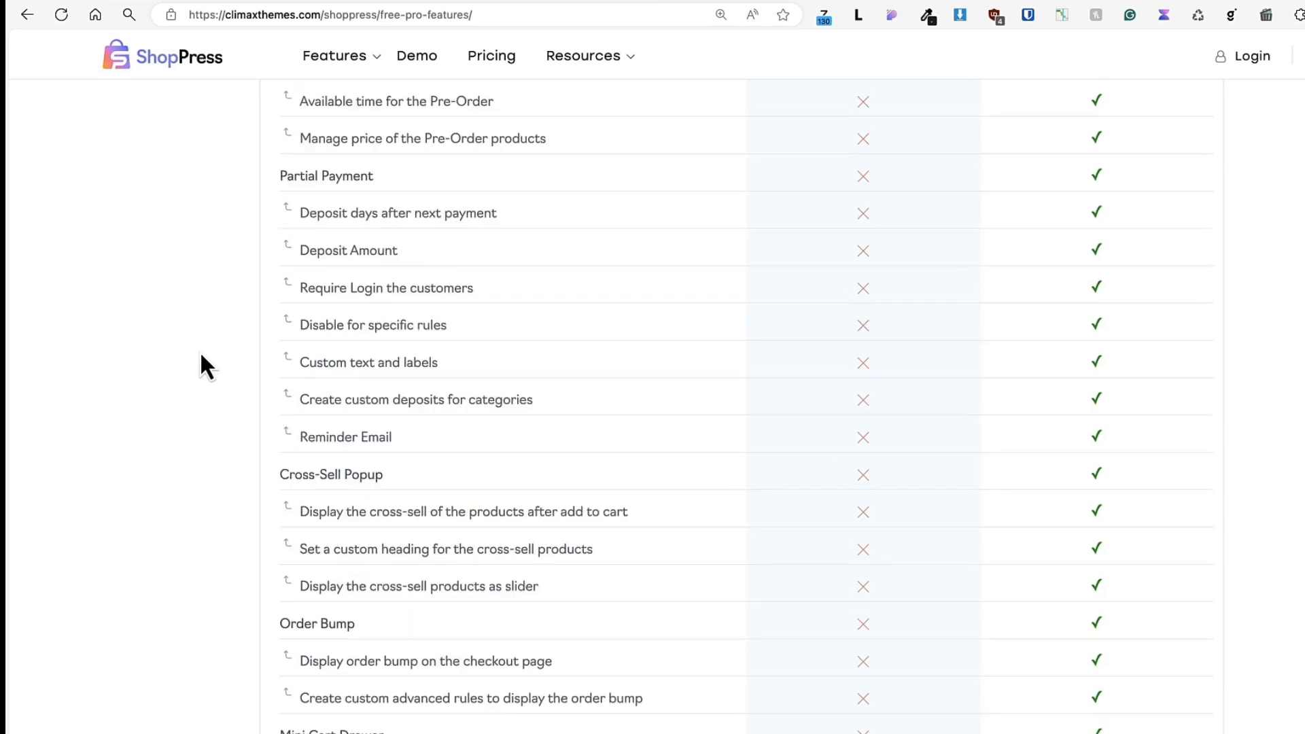
pyautogui.scroll(-4, 201, 353)
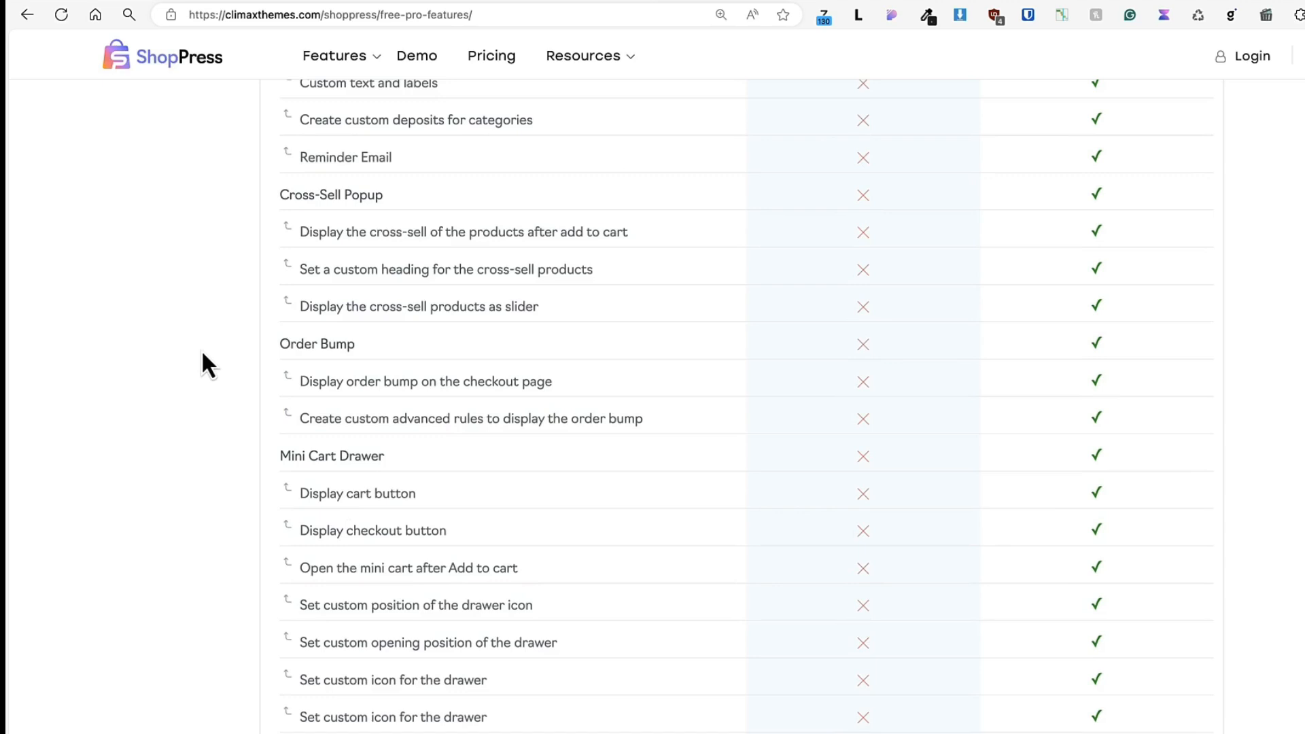
pyautogui.scroll(-2, 203, 354)
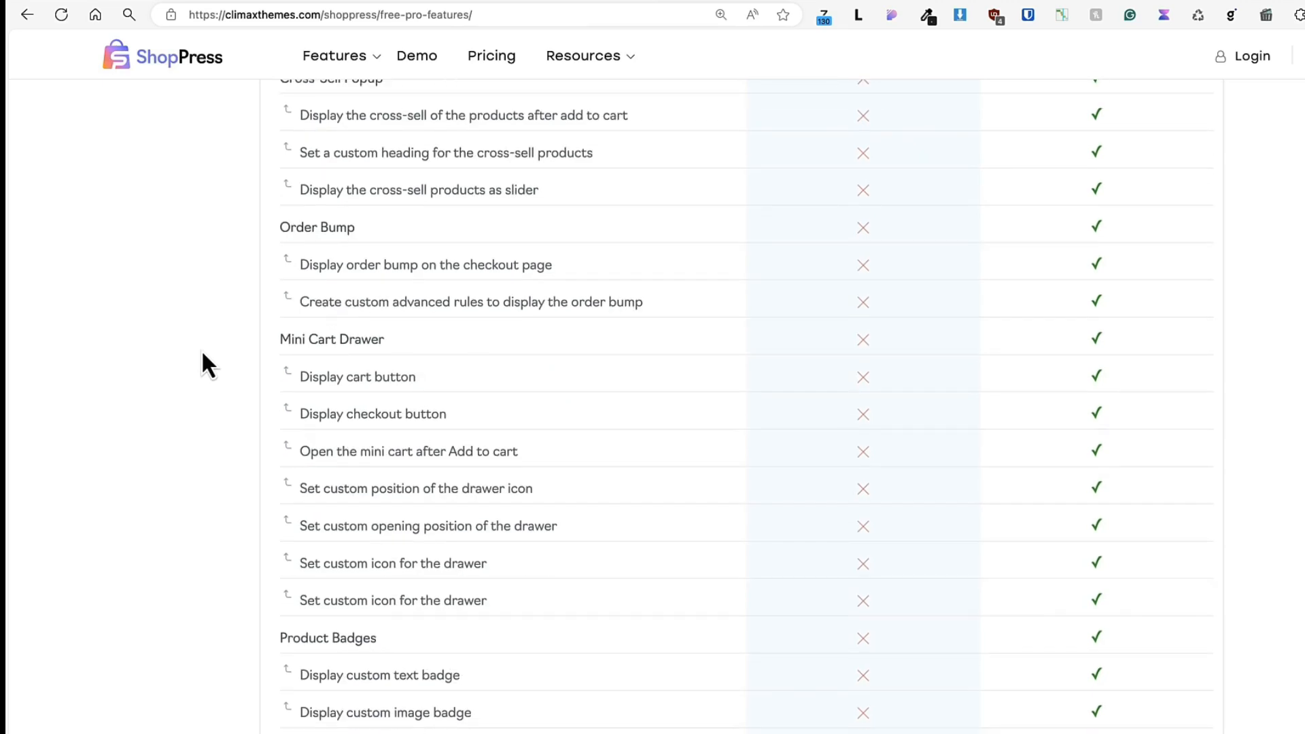
pyautogui.scroll(-6, 202, 353)
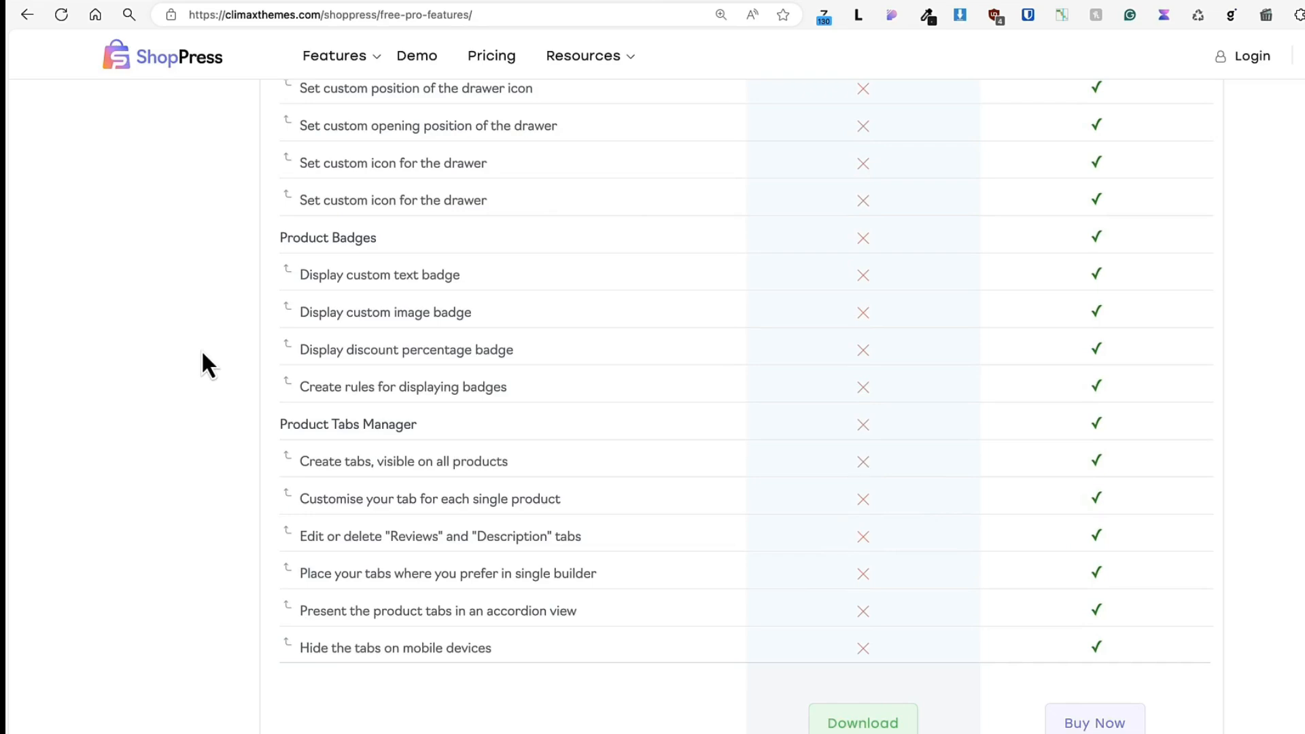
# Finish reviewing the Free and Pro feature comparison and open the ShopPress pricing plans.
pyautogui.scroll(-1, 203, 354)
pyautogui.scroll(20, 741, 394)
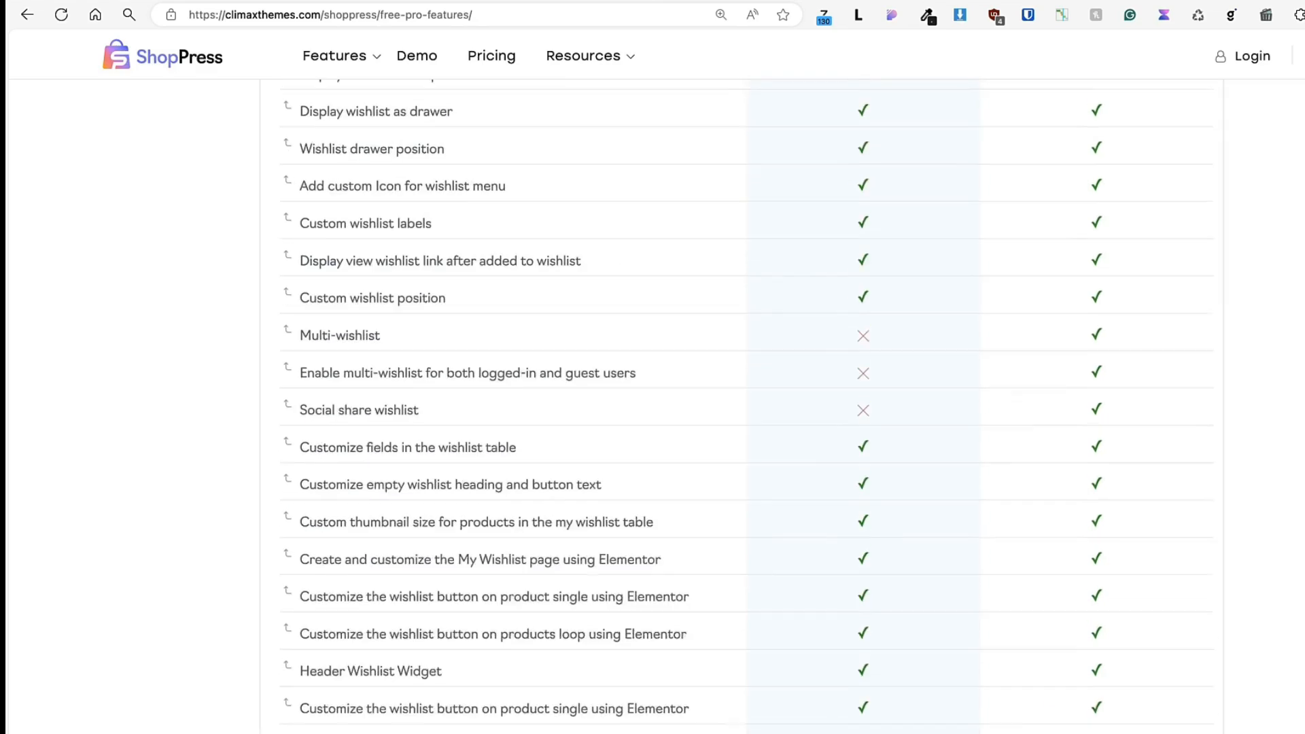
pyautogui.click(493, 73)
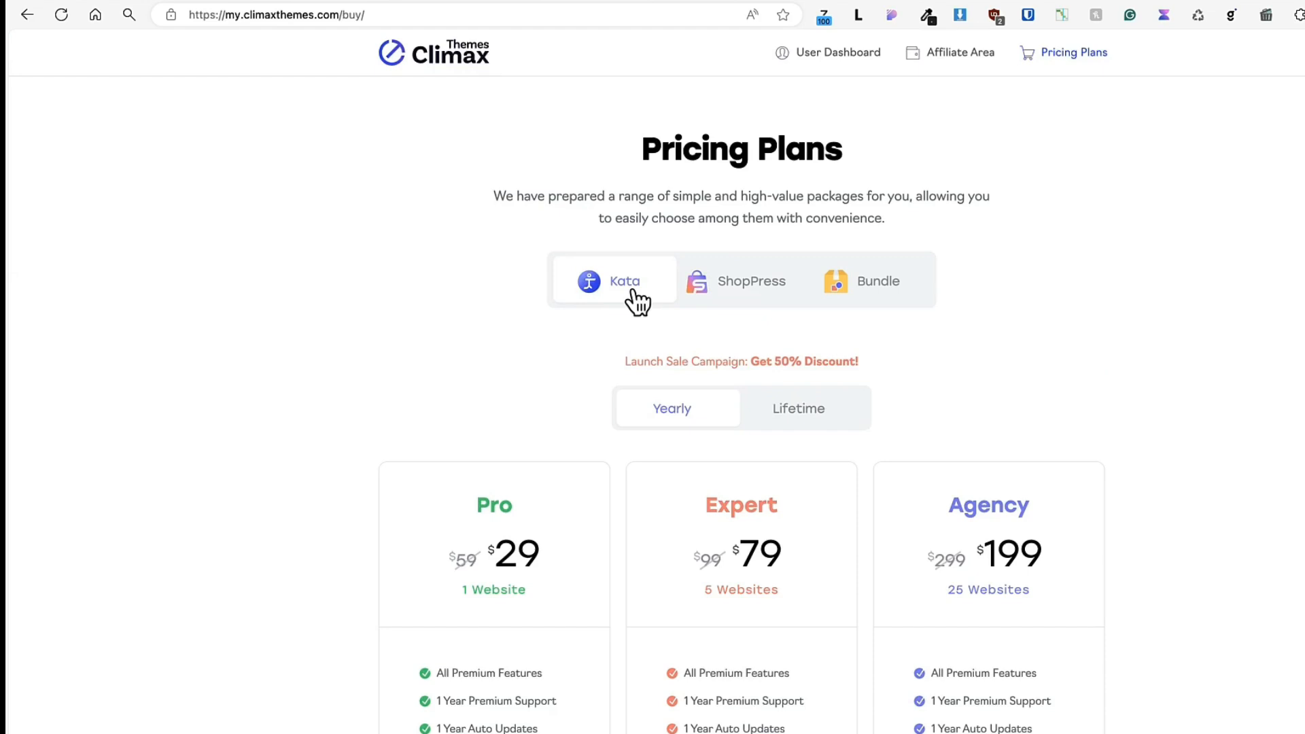
# Look over the Kata theme's WordPress.org page, including its preview image, version details and ratings.
pyautogui.click(1236, 1)
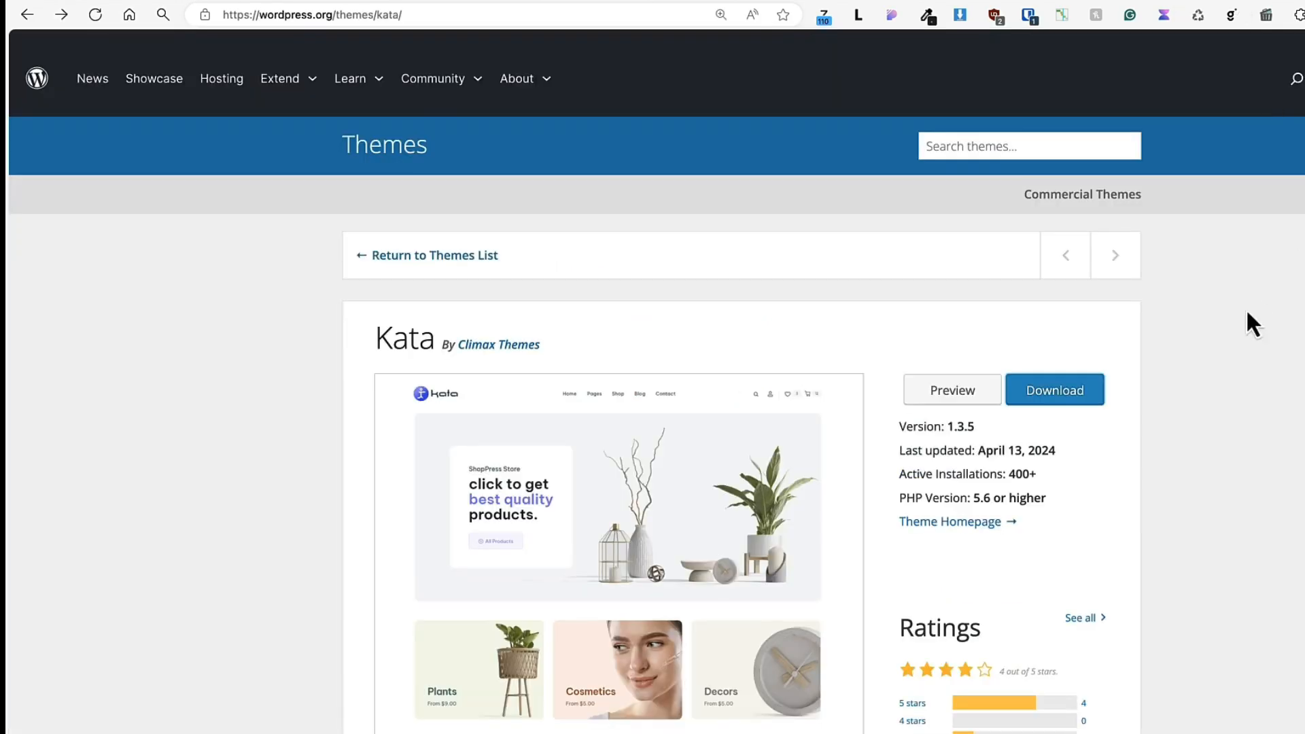
pyautogui.scroll(-1, 1253, 325)
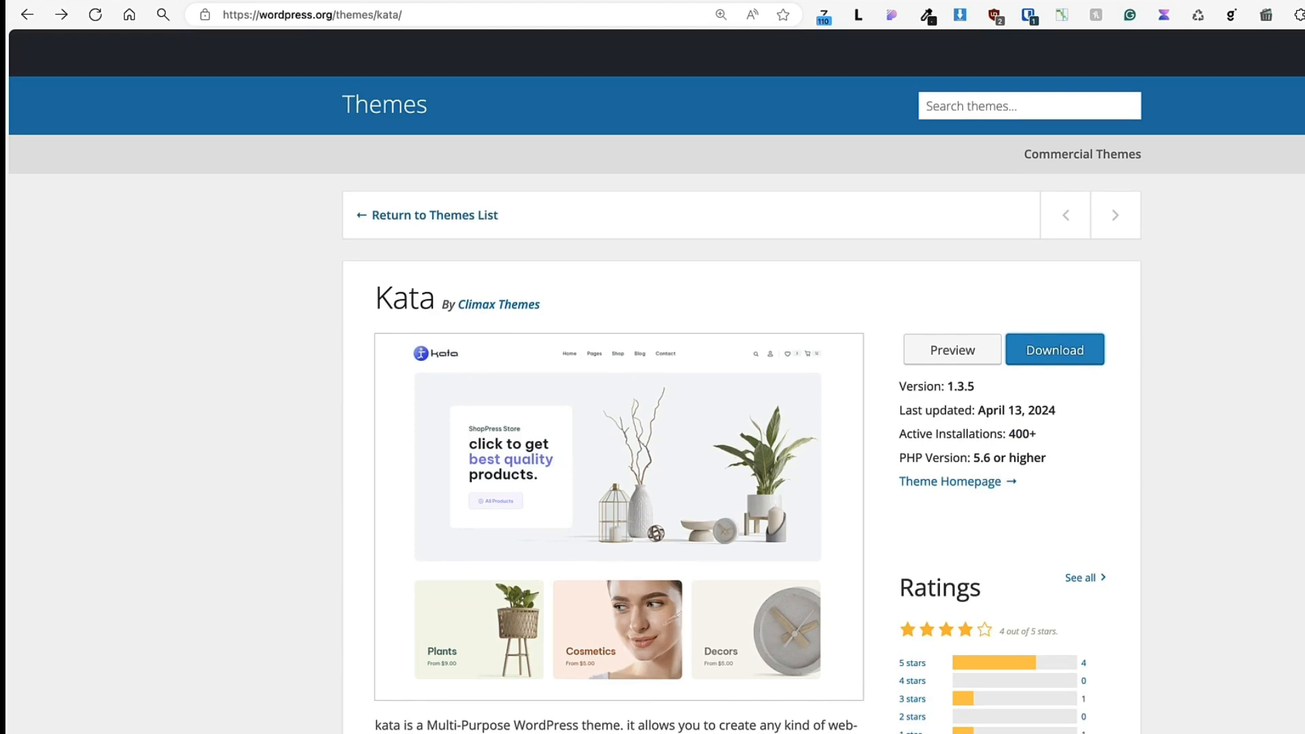
pyautogui.scroll(-5, 657, 394)
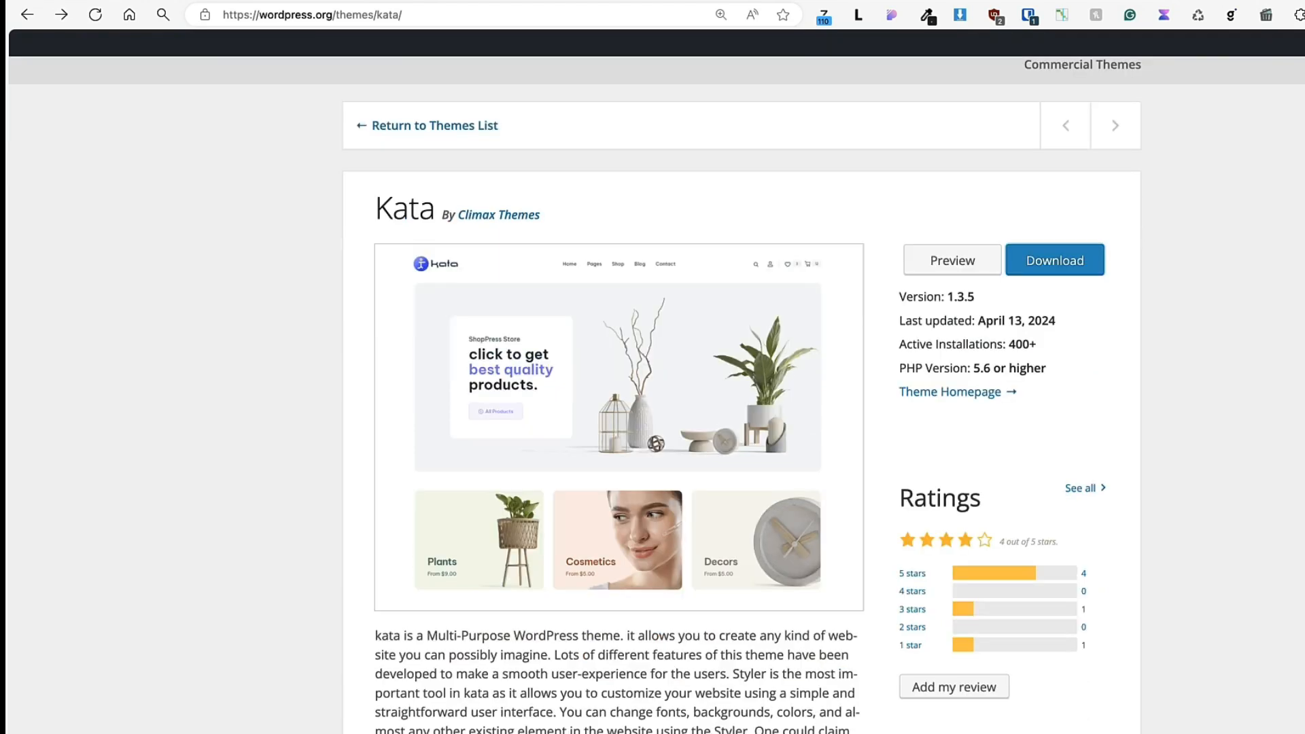
pyautogui.scroll(6, 657, 395)
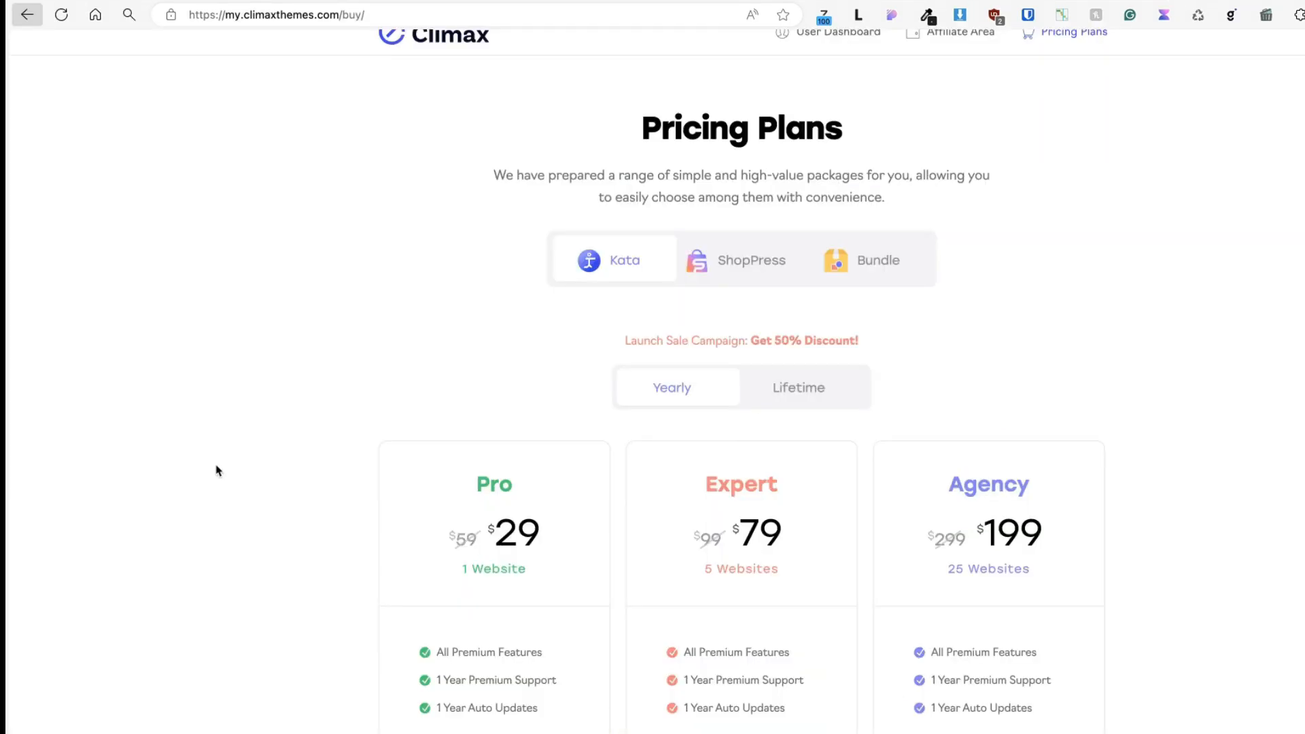
# Compare the yearly and lifetime pricing of the Kata, ShopPress and Bundle plans.
pyautogui.scroll(-1, 216, 466)
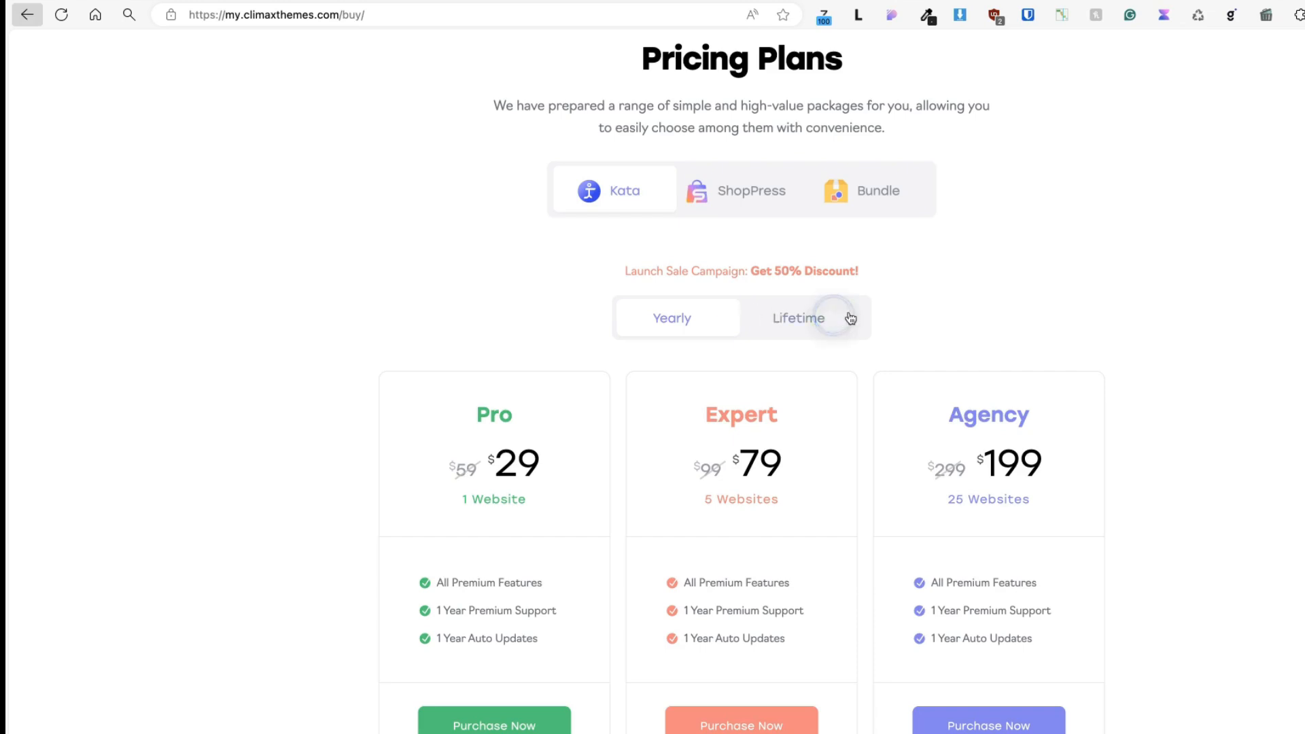
pyautogui.click(816, 318)
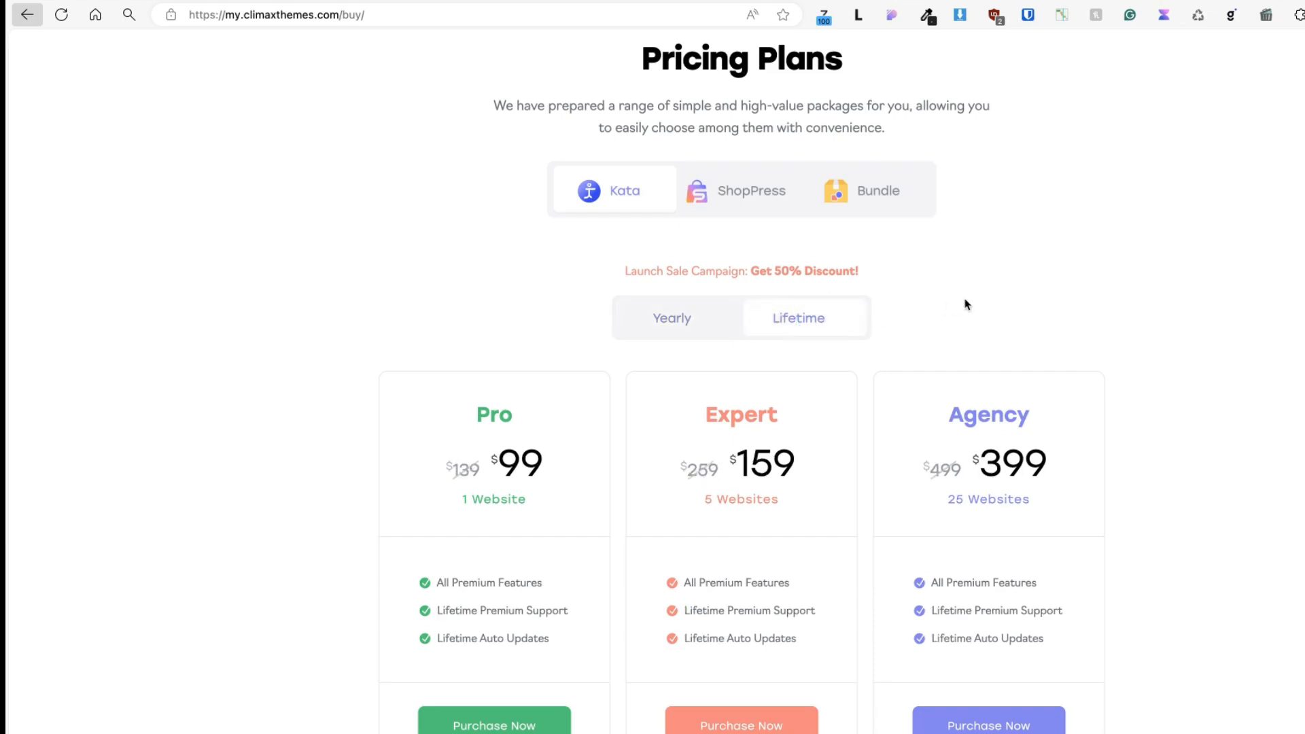
pyautogui.click(746, 191)
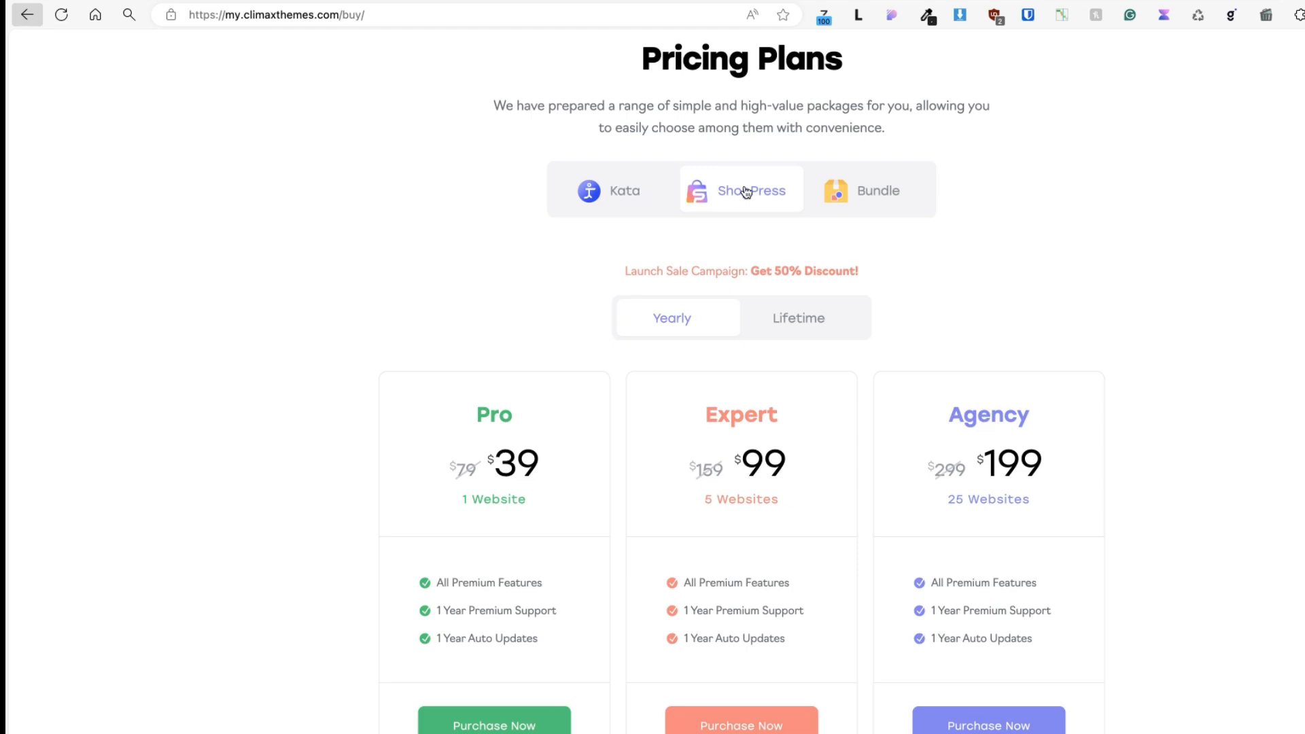
pyautogui.click(820, 320)
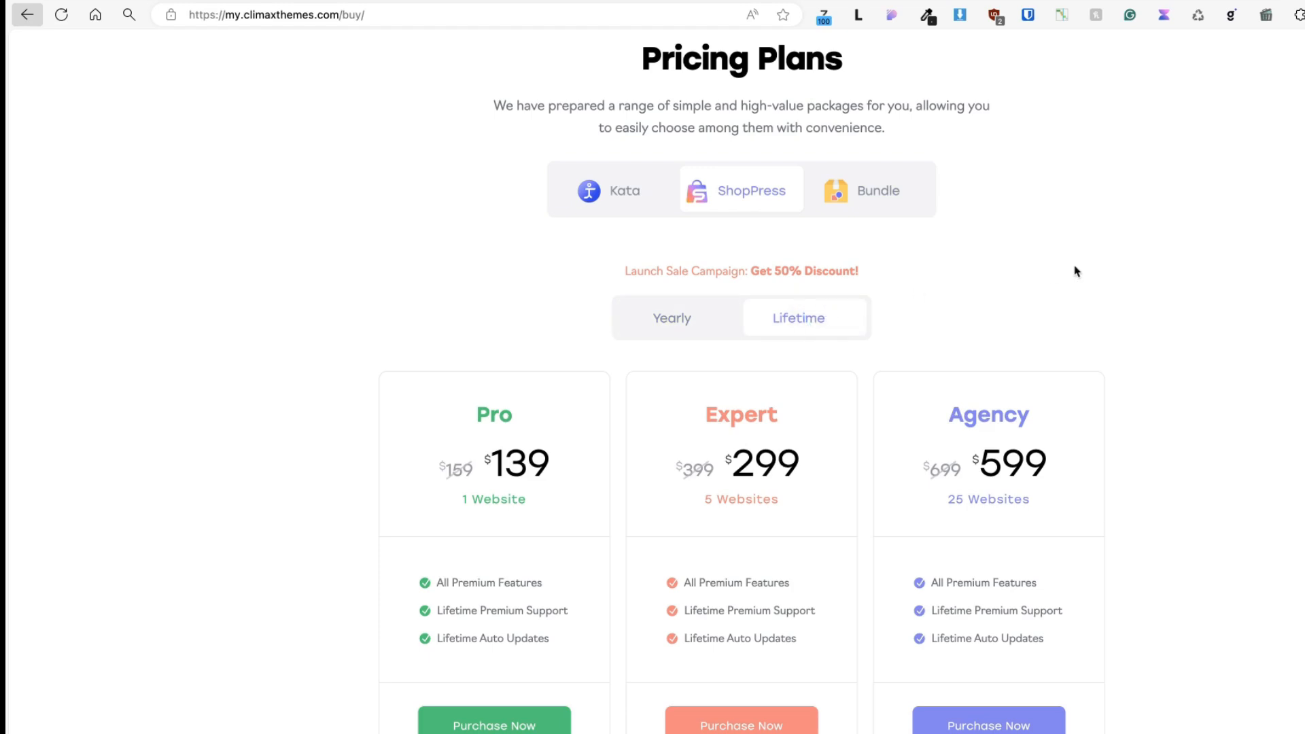
pyautogui.click(1108, 263)
pyautogui.click(878, 191)
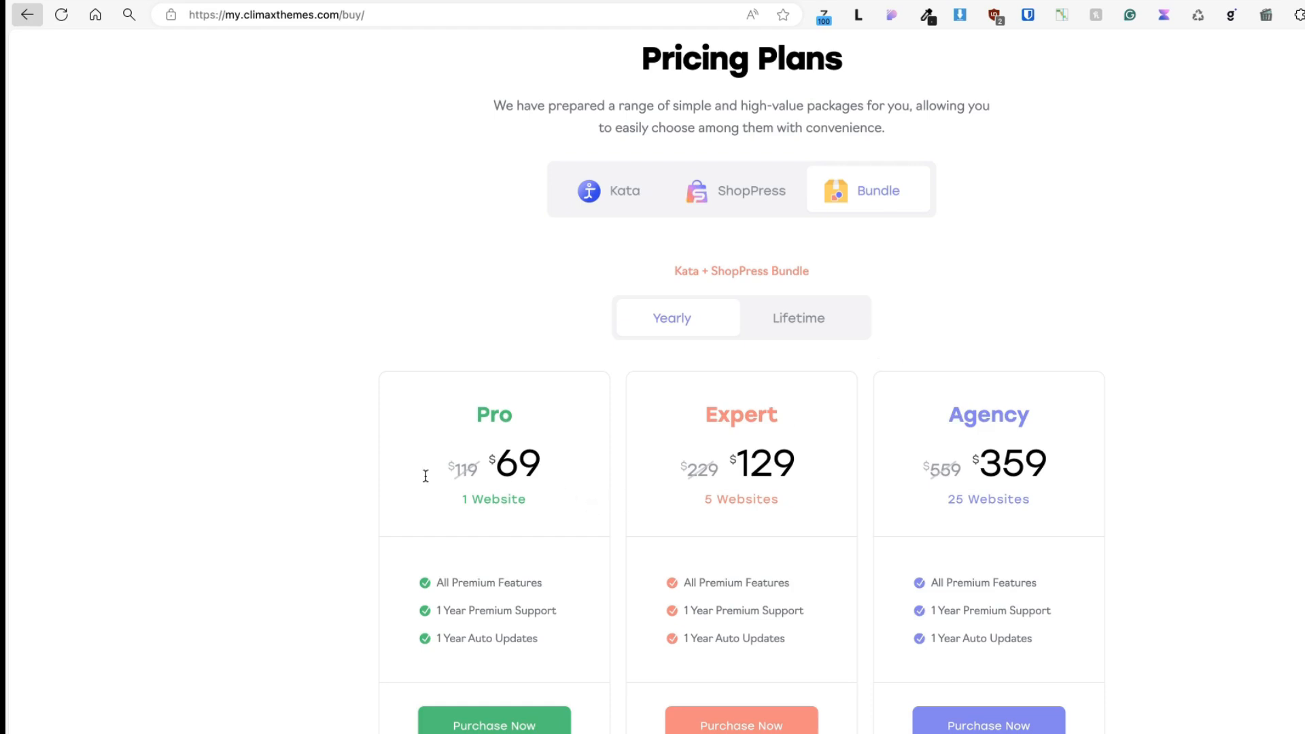
pyautogui.click(795, 315)
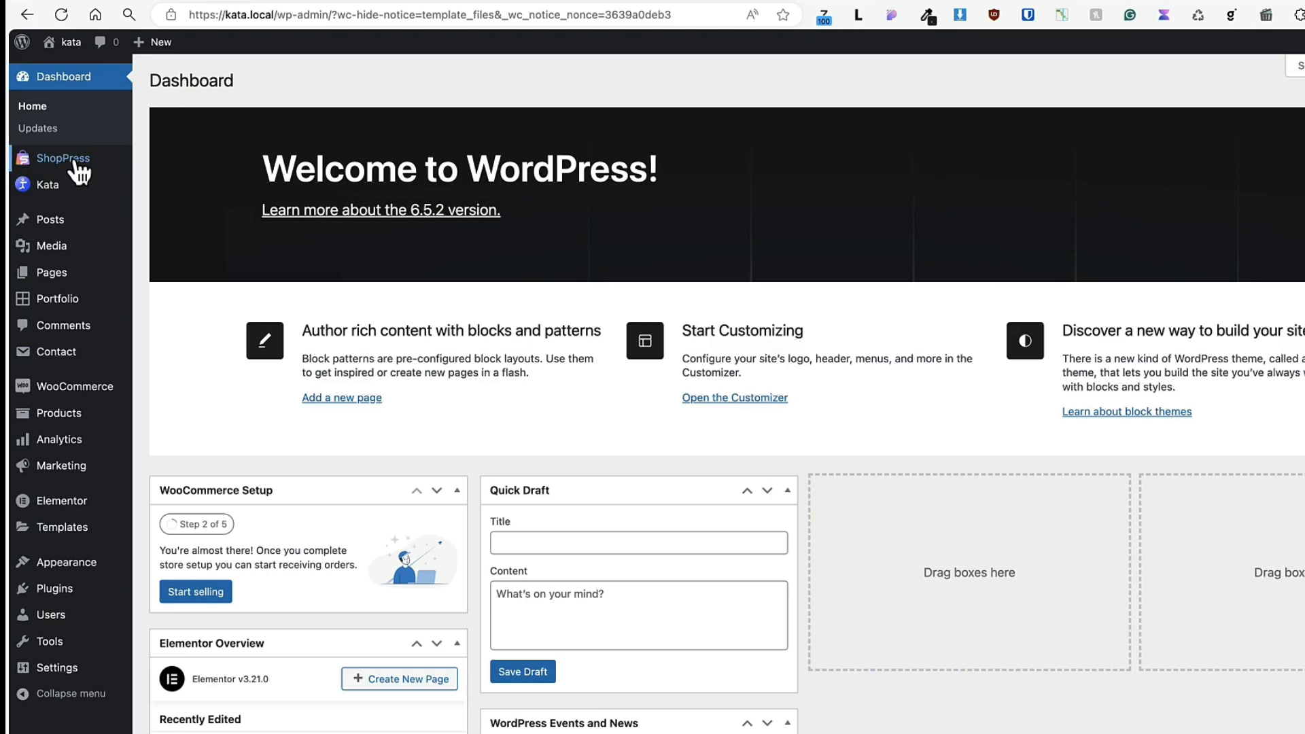
# In Kata's Demo Importer, show only the free demos and inspect the Main - Free demo's preview and import content options.
pyautogui.moveTo(51, 194)
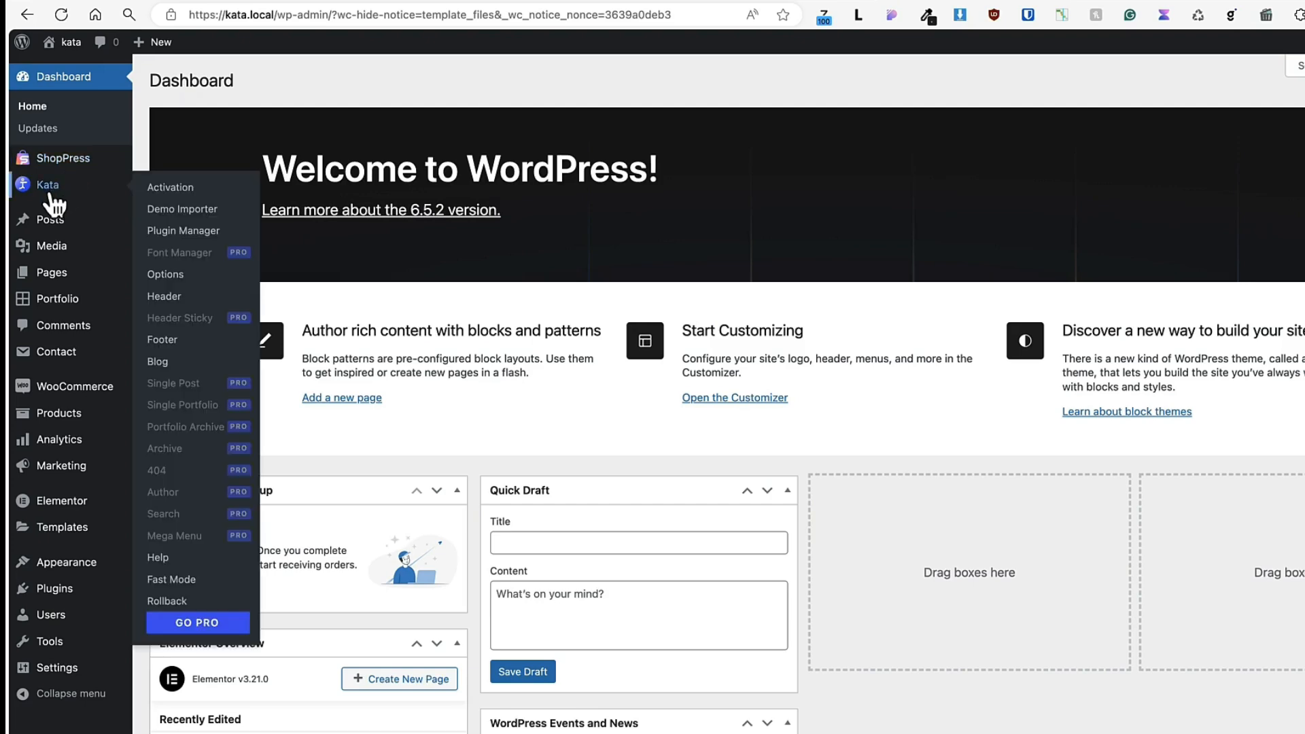
pyautogui.click(203, 215)
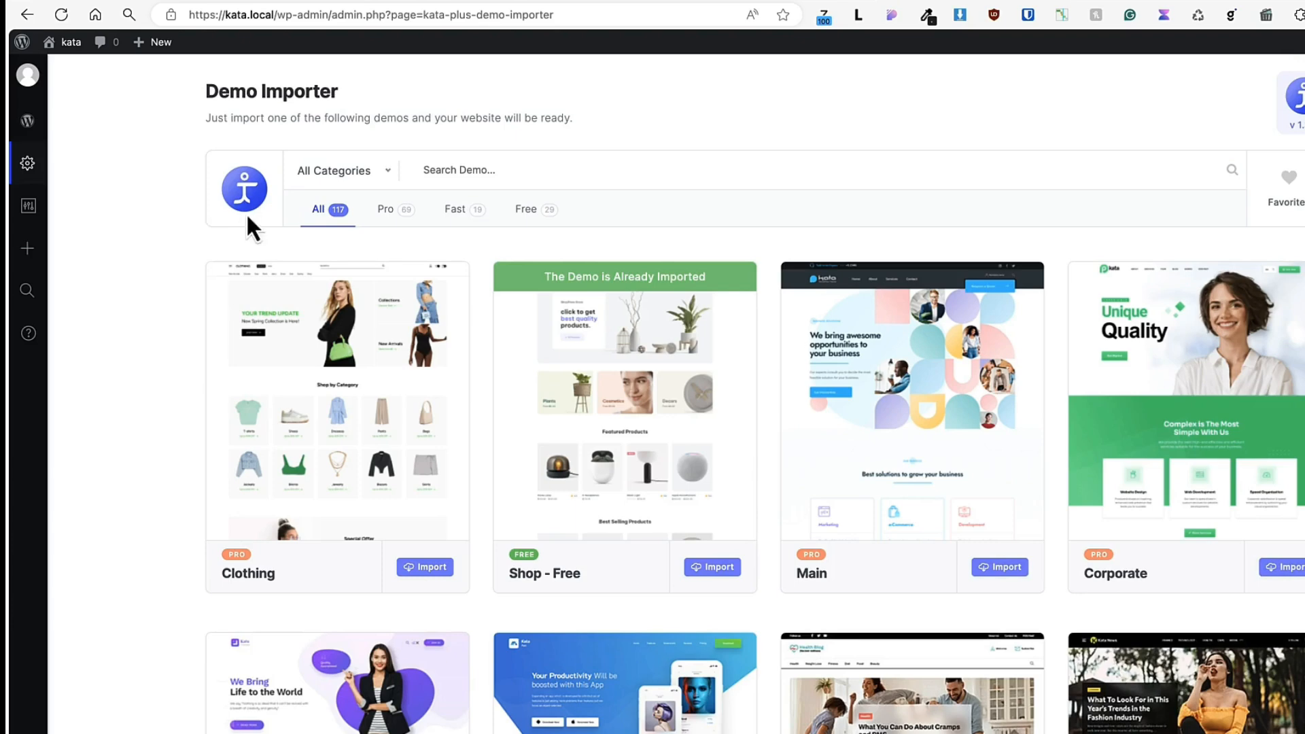
pyautogui.click(525, 210)
pyautogui.click(631, 398)
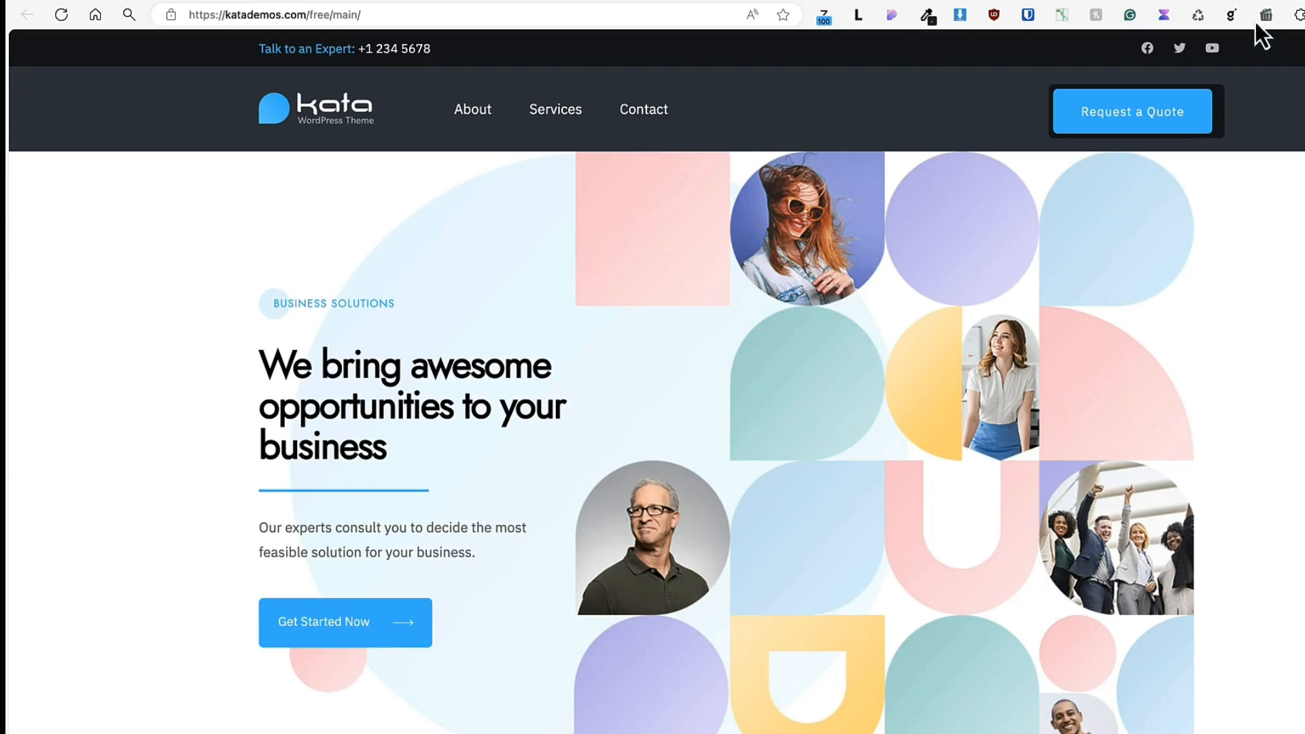
pyautogui.click(1236, 1)
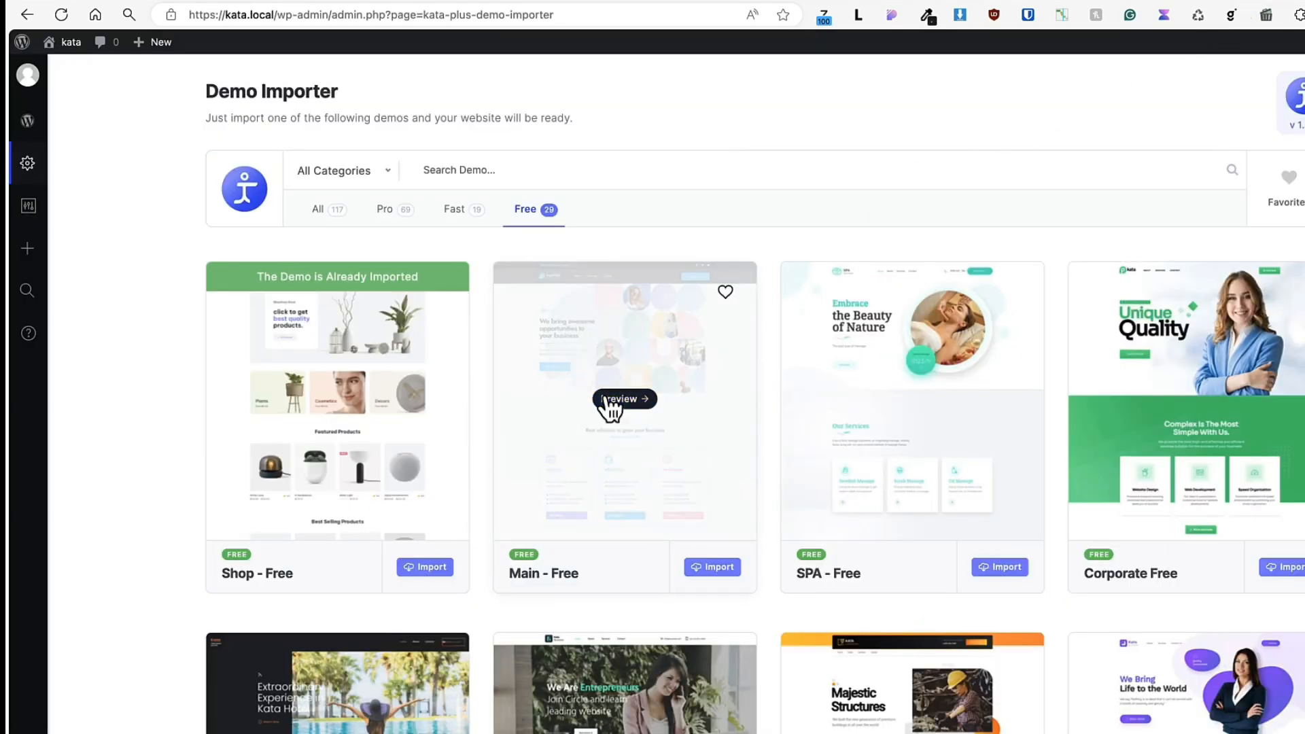
pyautogui.click(719, 569)
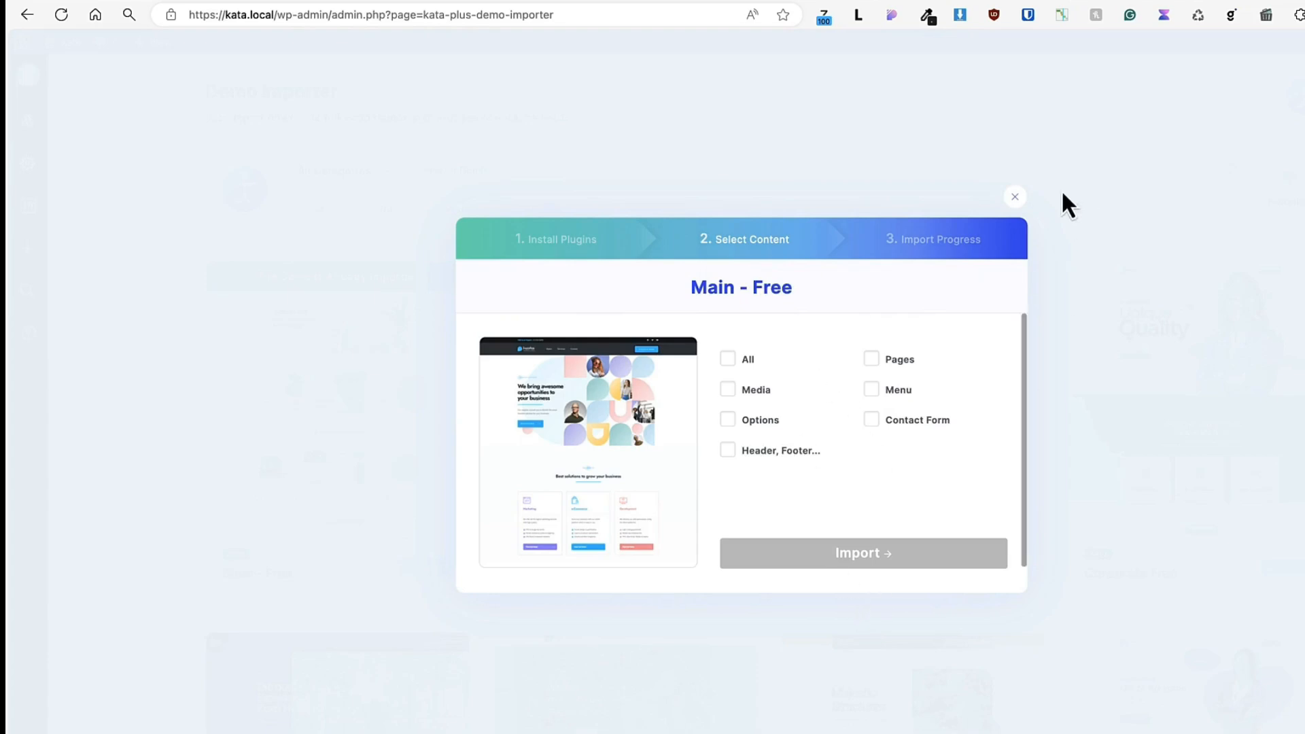
pyautogui.click(1015, 197)
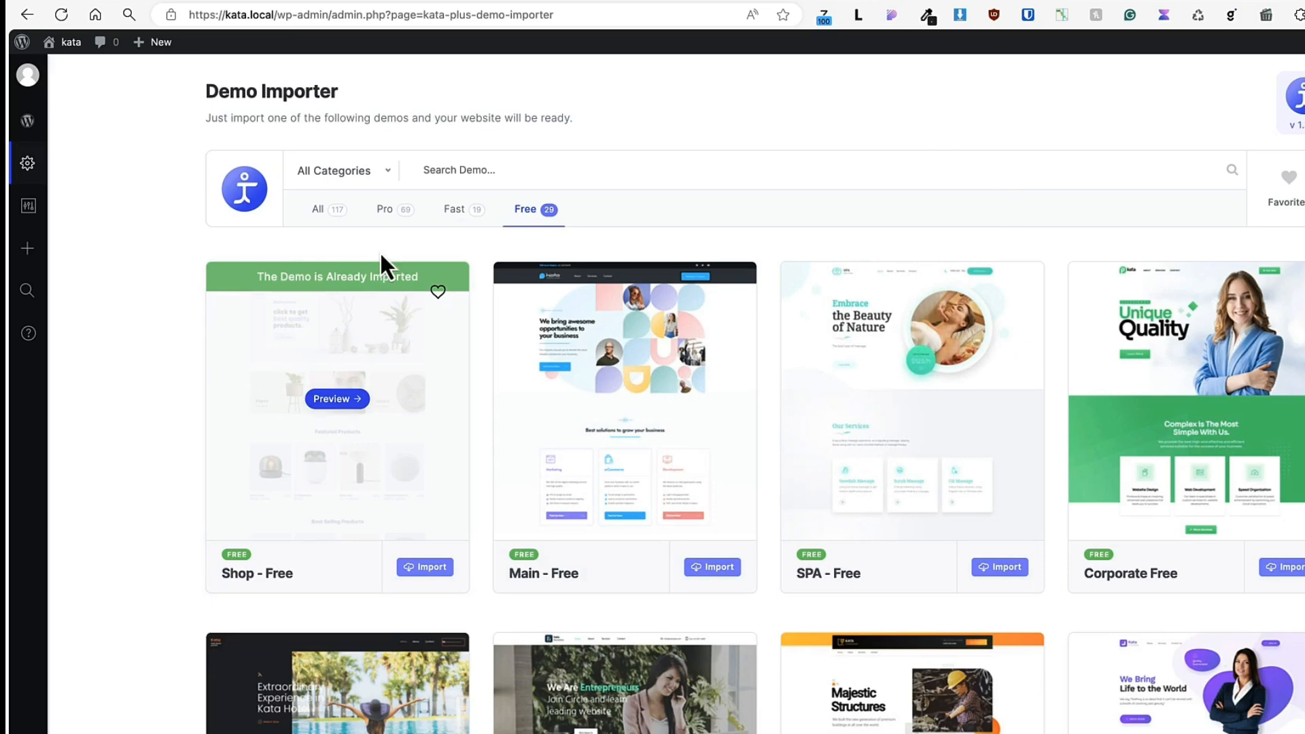
# Visit the local kata site and look over its home page, Shop page and Blog entry.
pyautogui.click(62, 44)
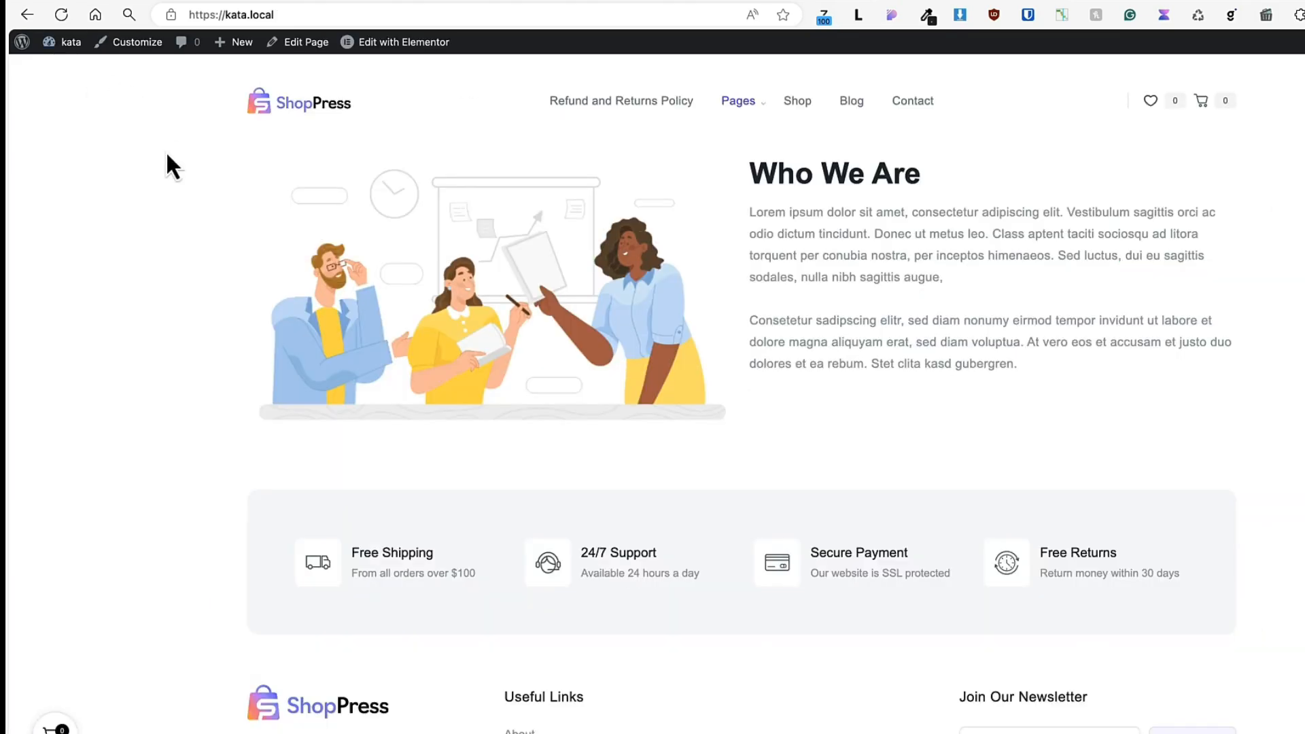
pyautogui.click(804, 102)
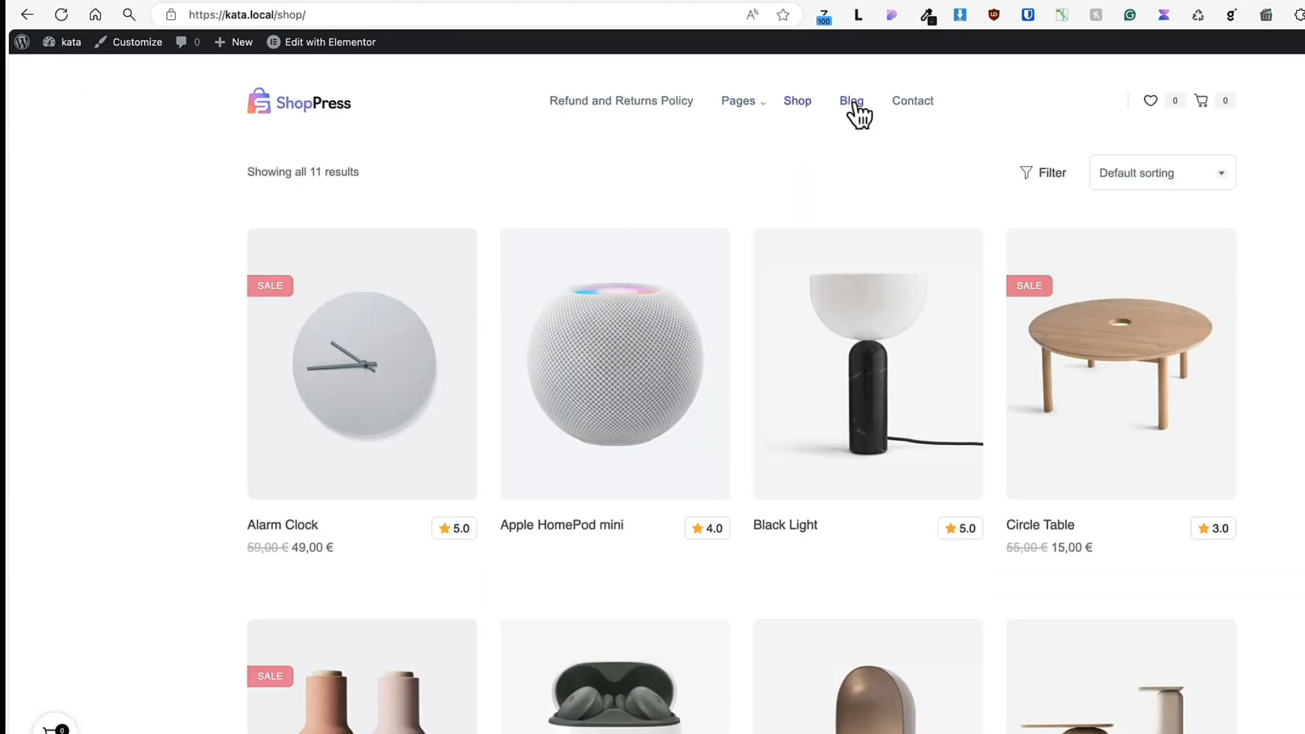
pyautogui.click(853, 103)
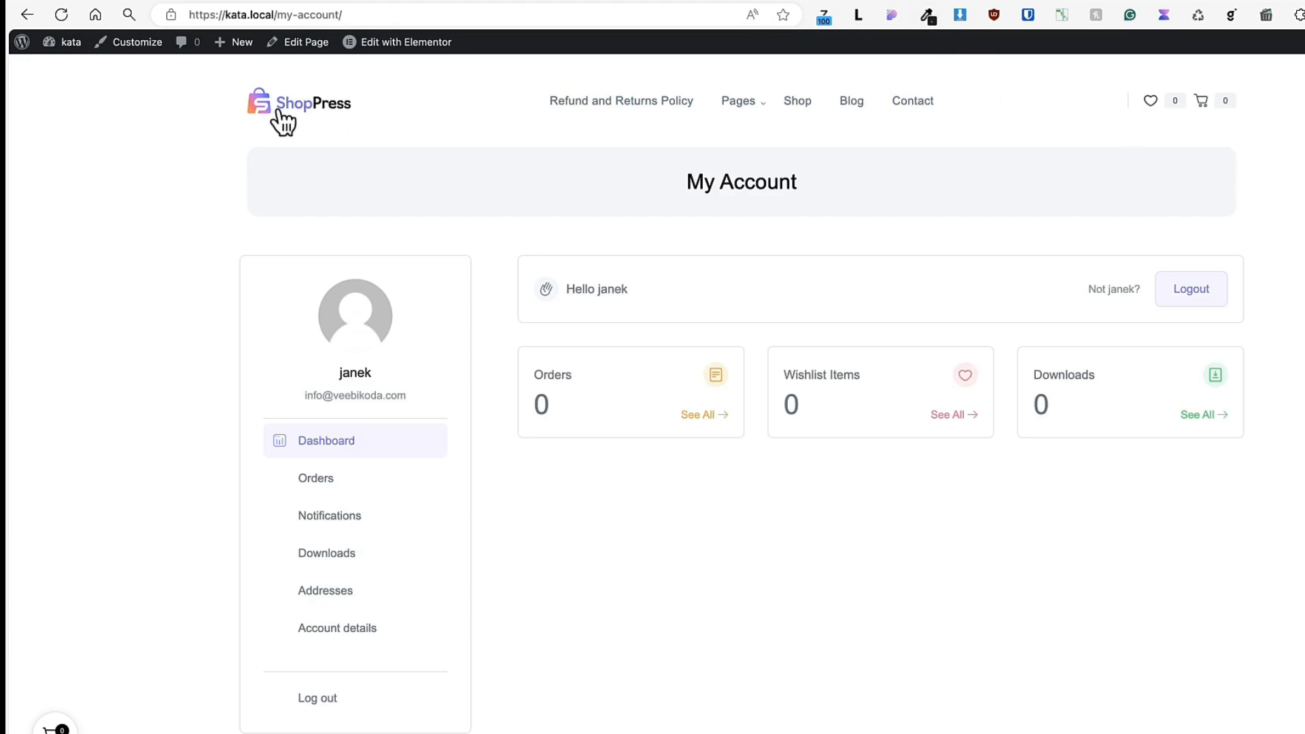
# View the Kata theme's Customizer options from the My Account page and leave without saving.
pyautogui.click(145, 49)
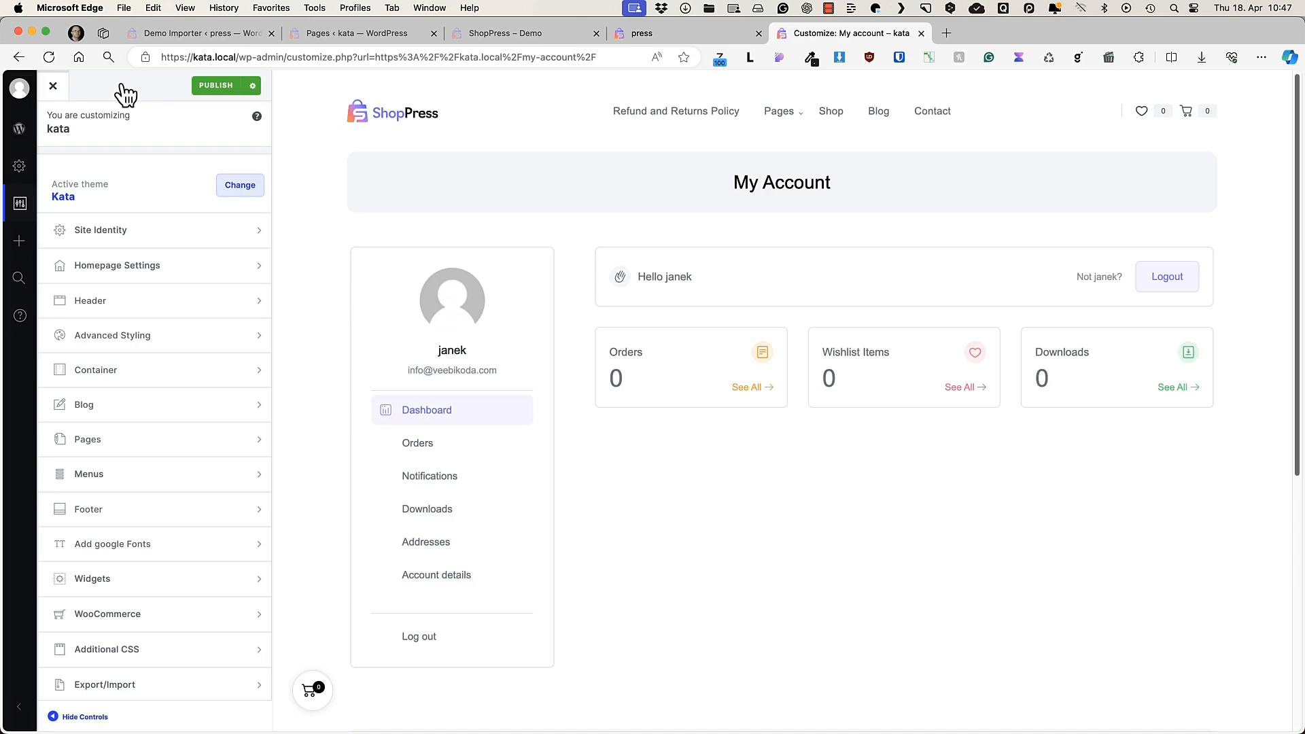
pyautogui.click(53, 86)
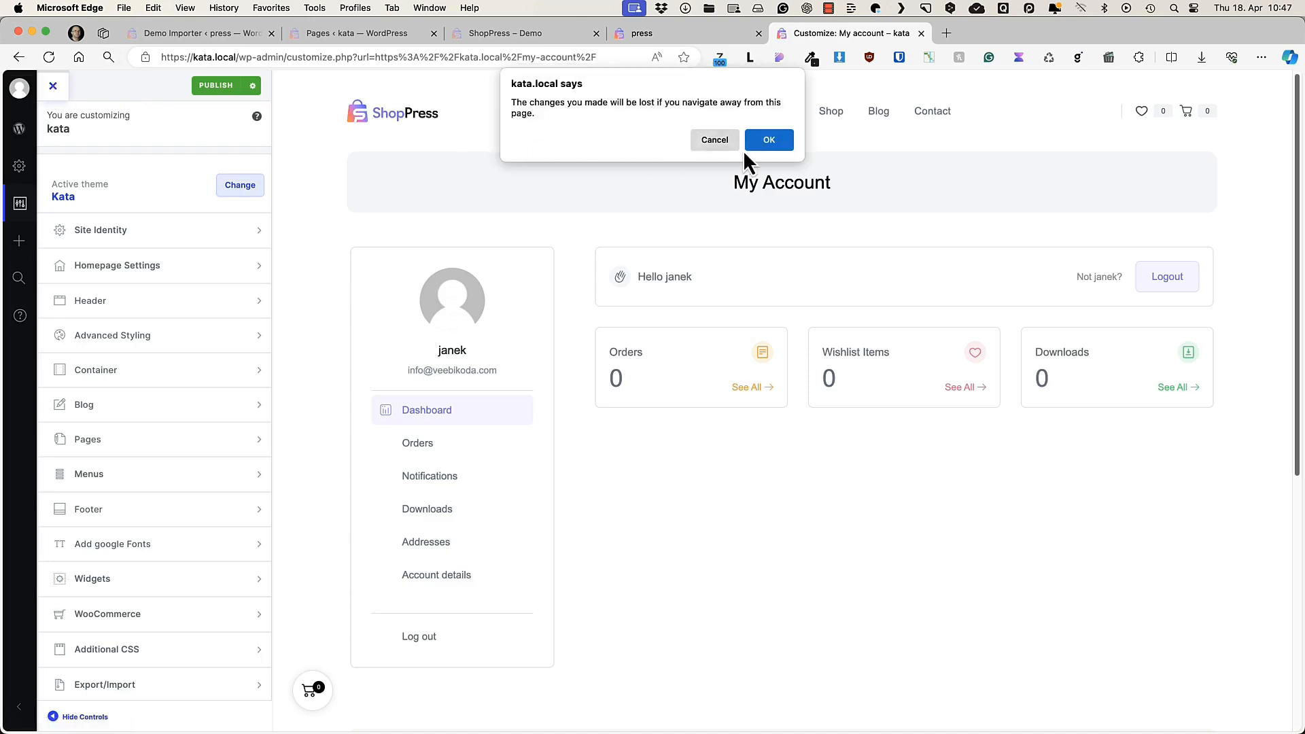
pyautogui.click(764, 142)
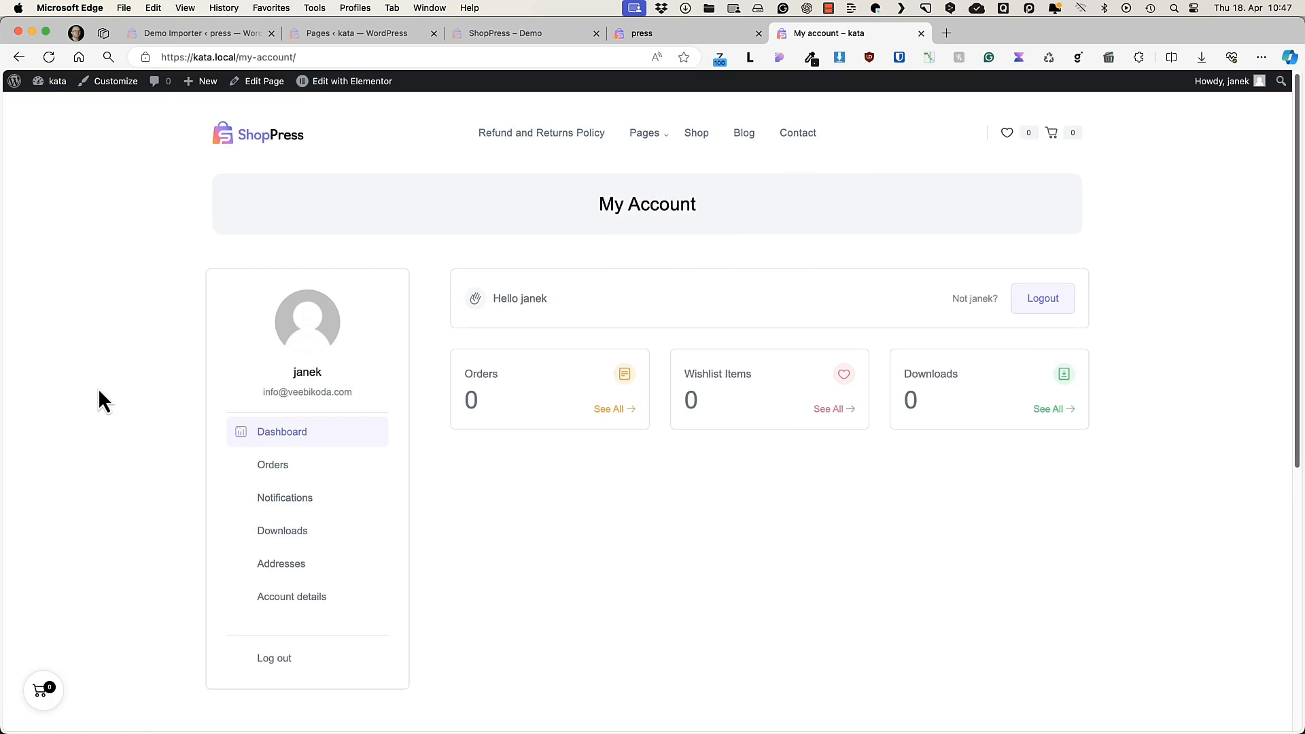
# Go to the ShopPress settings in the WordPress admin and examine the Help section's helpdesk, support and change log.
pyautogui.moveTo(57, 83)
pyautogui.click(60, 106)
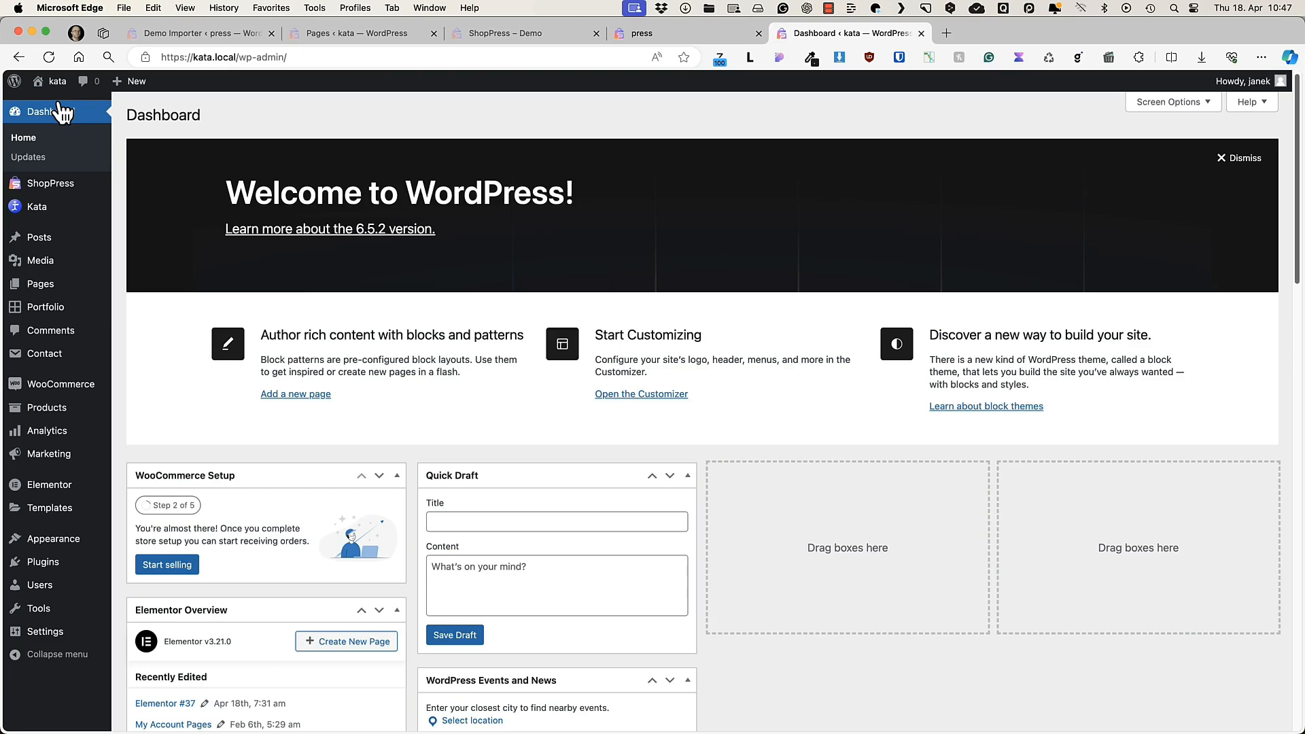
pyautogui.click(64, 184)
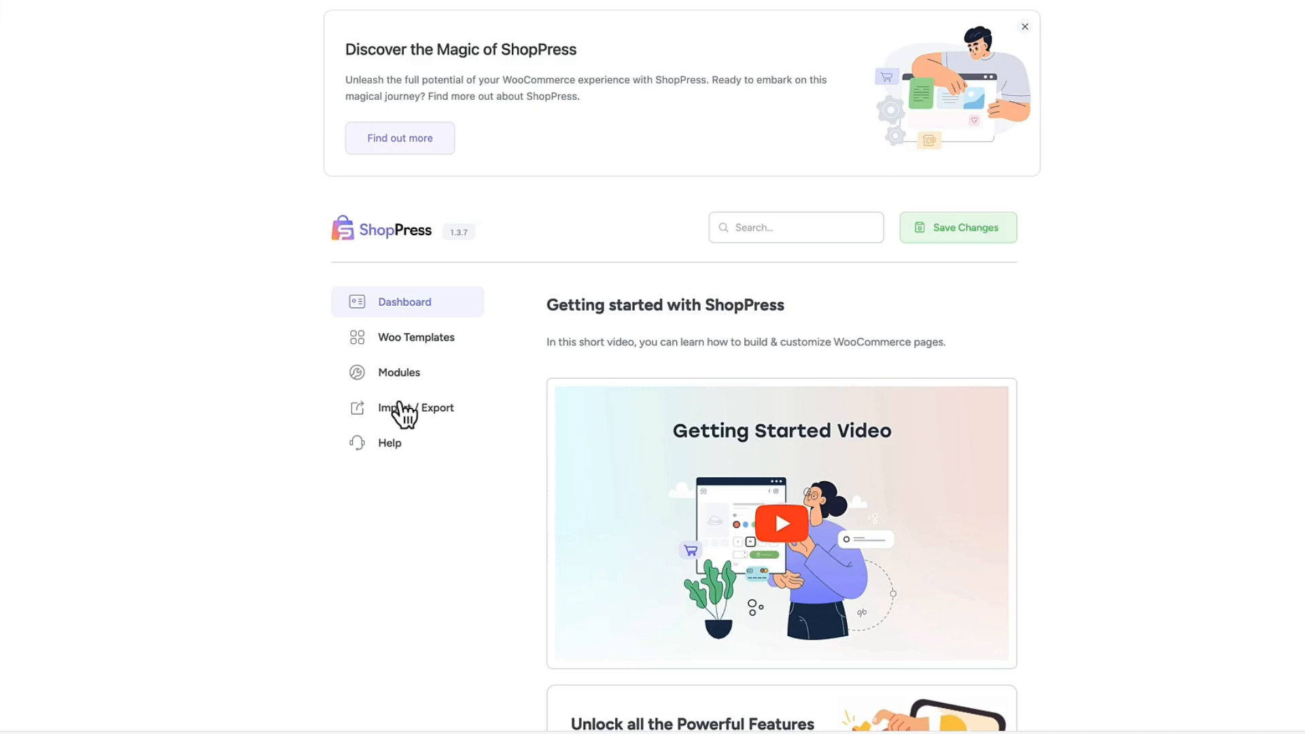
pyautogui.click(400, 461)
pyautogui.scroll(-3, 404, 342)
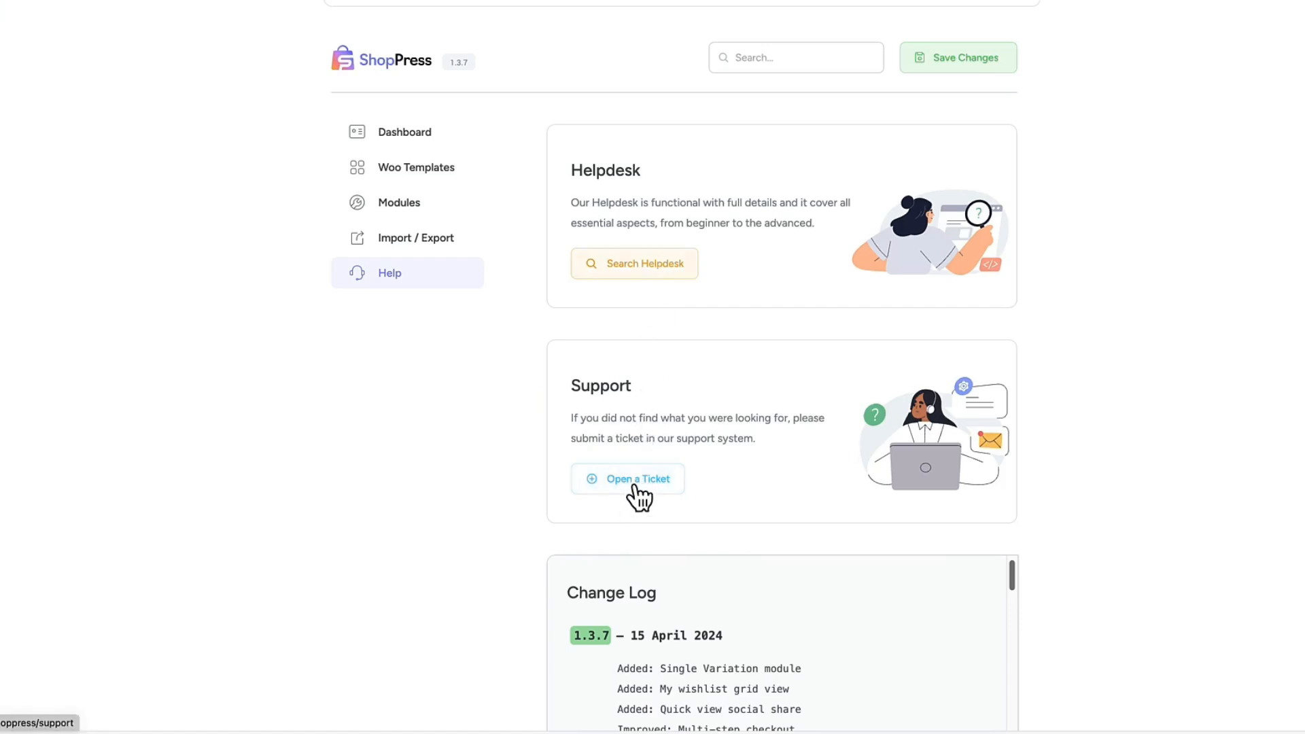
pyautogui.scroll(3, 524, 458)
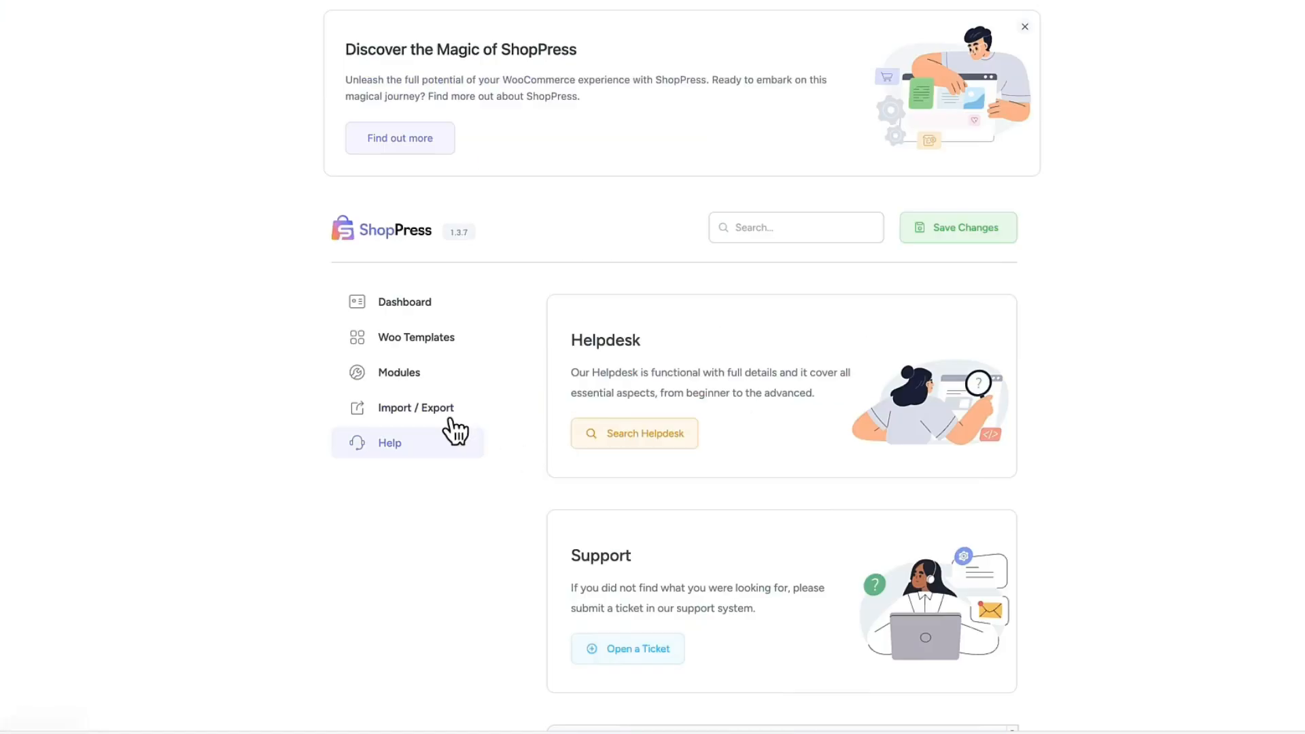
# Examine the ShopPress modules, checking which are enabled, configurable or Pro-only.
pyautogui.click(401, 379)
pyautogui.scroll(-4, 522, 367)
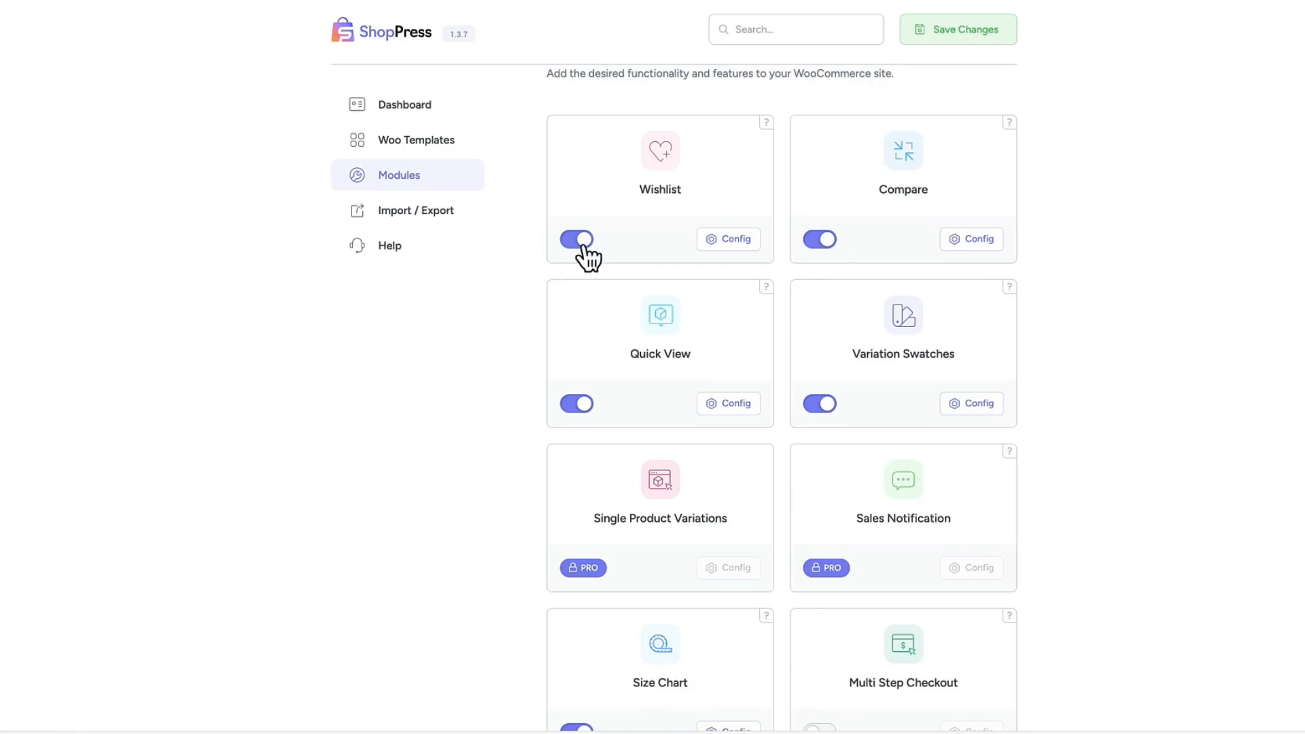
pyautogui.scroll(-1, 1110, 333)
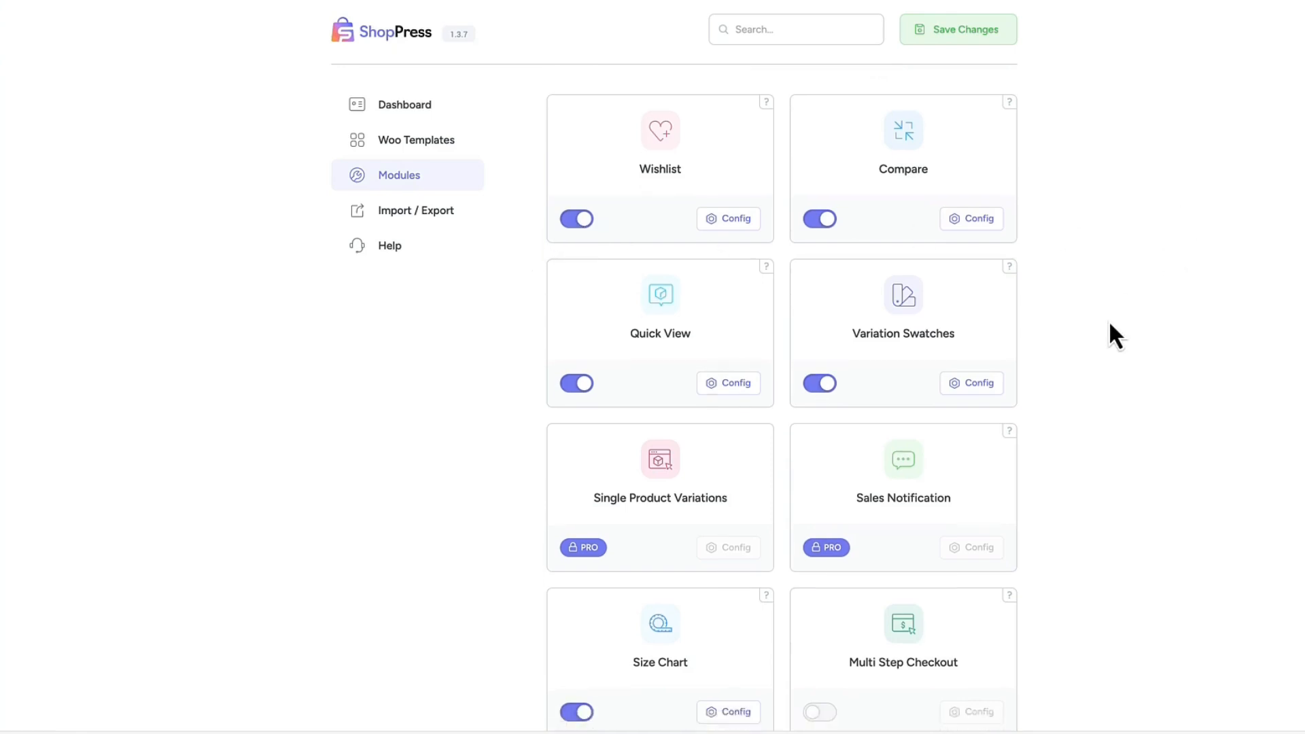
pyautogui.scroll(5, 1112, 315)
pyautogui.scroll(-1, 1112, 315)
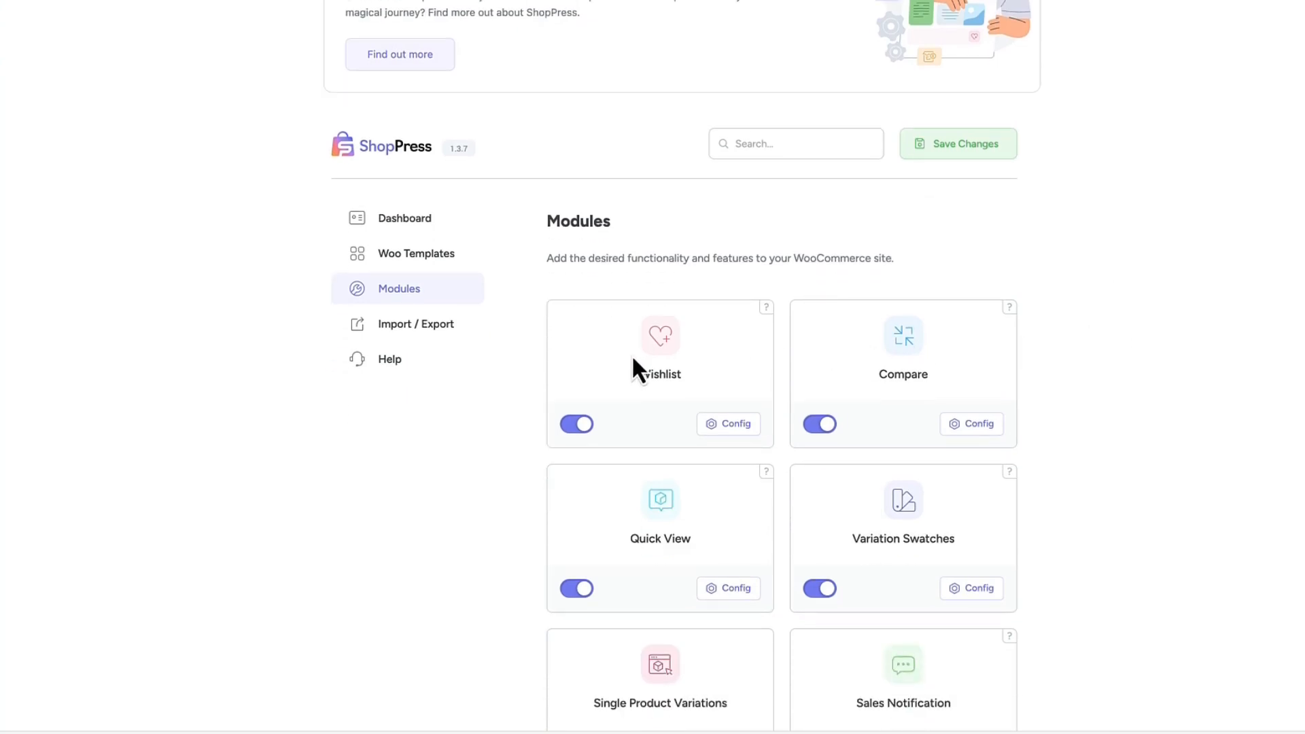
# Open the Wishlist module's configuration and view its General Settings.
pyautogui.click(734, 424)
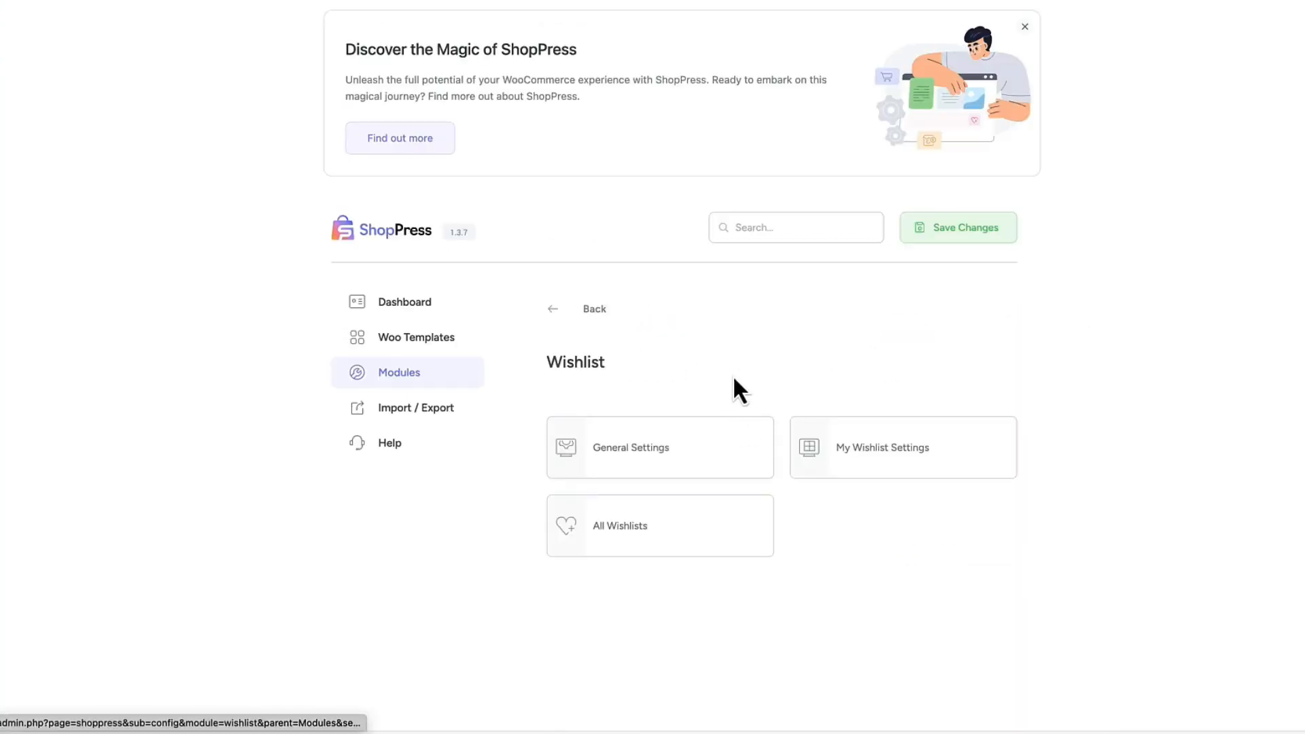
pyautogui.scroll(-1, 733, 381)
pyautogui.click(656, 378)
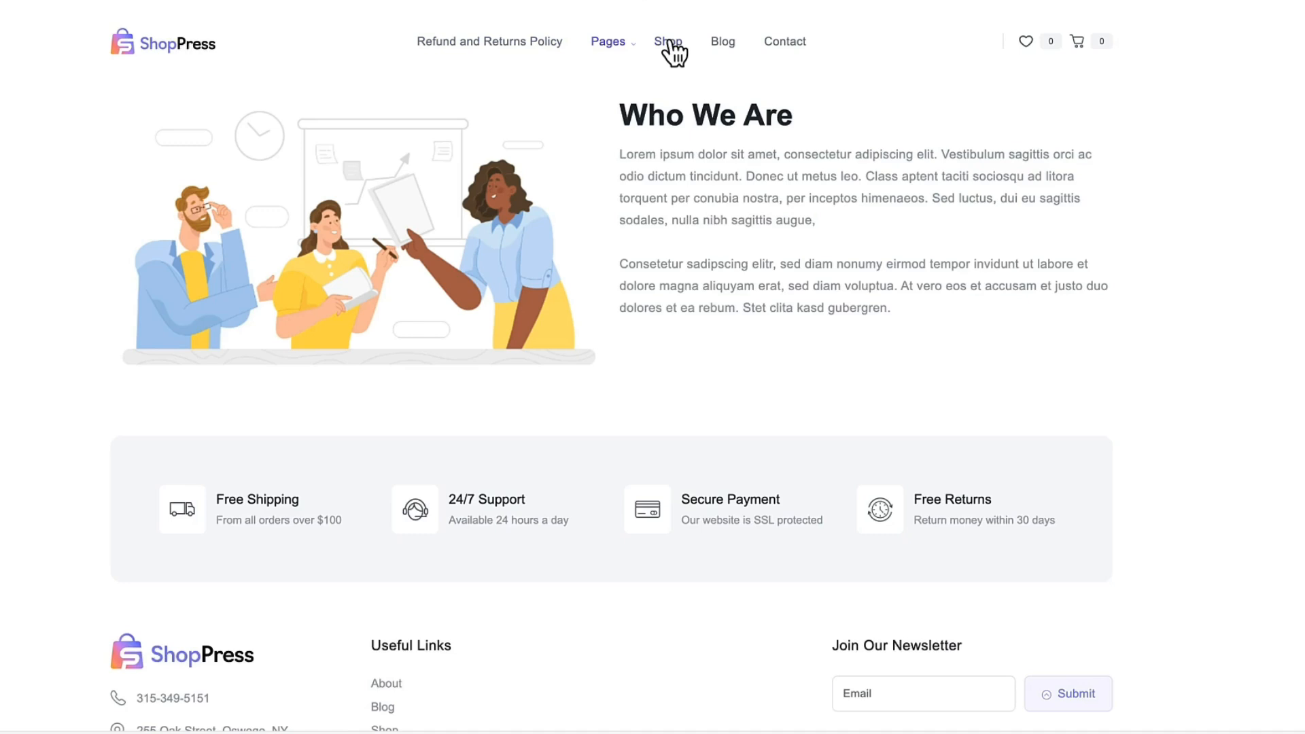
# Add the Apple HomePod mini to the wishlist from the site's Shop page.
pyautogui.click(669, 42)
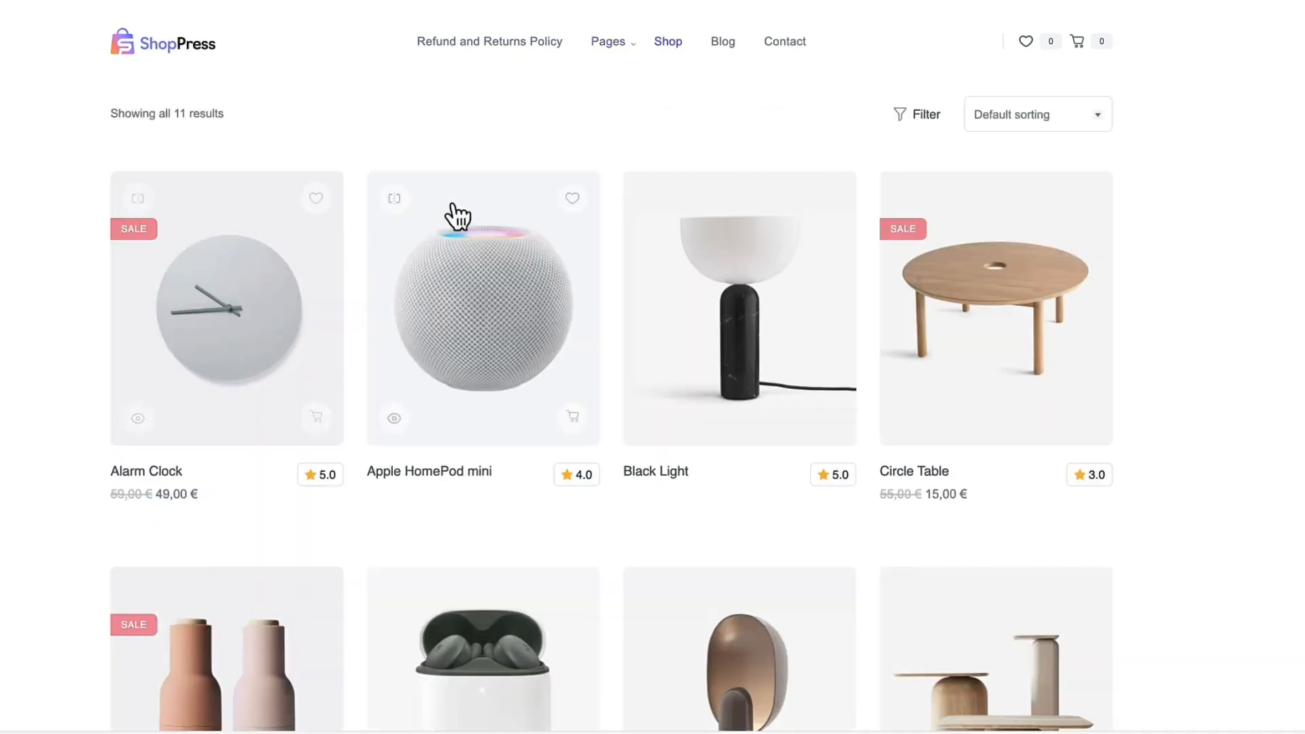
pyautogui.click(572, 199)
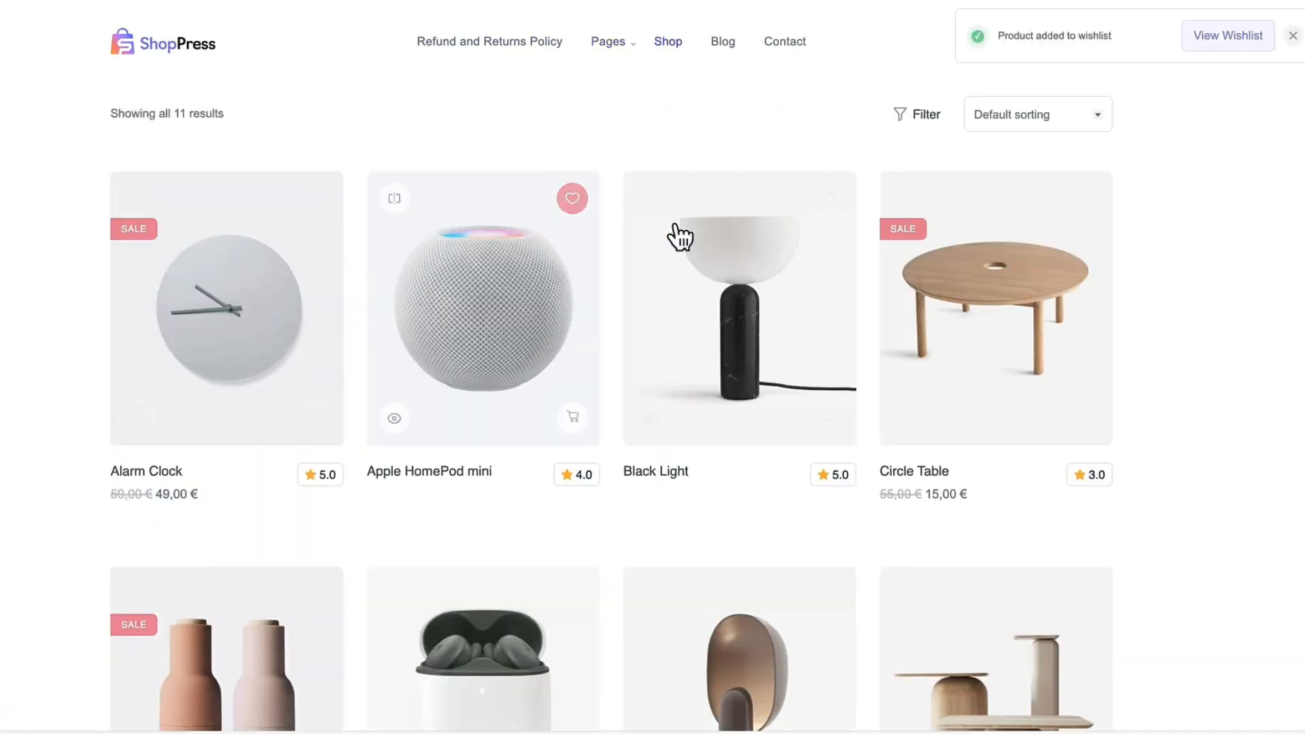
# Add the Black Light to the wishlist from its product page and view the wishlist.
pyautogui.click(758, 320)
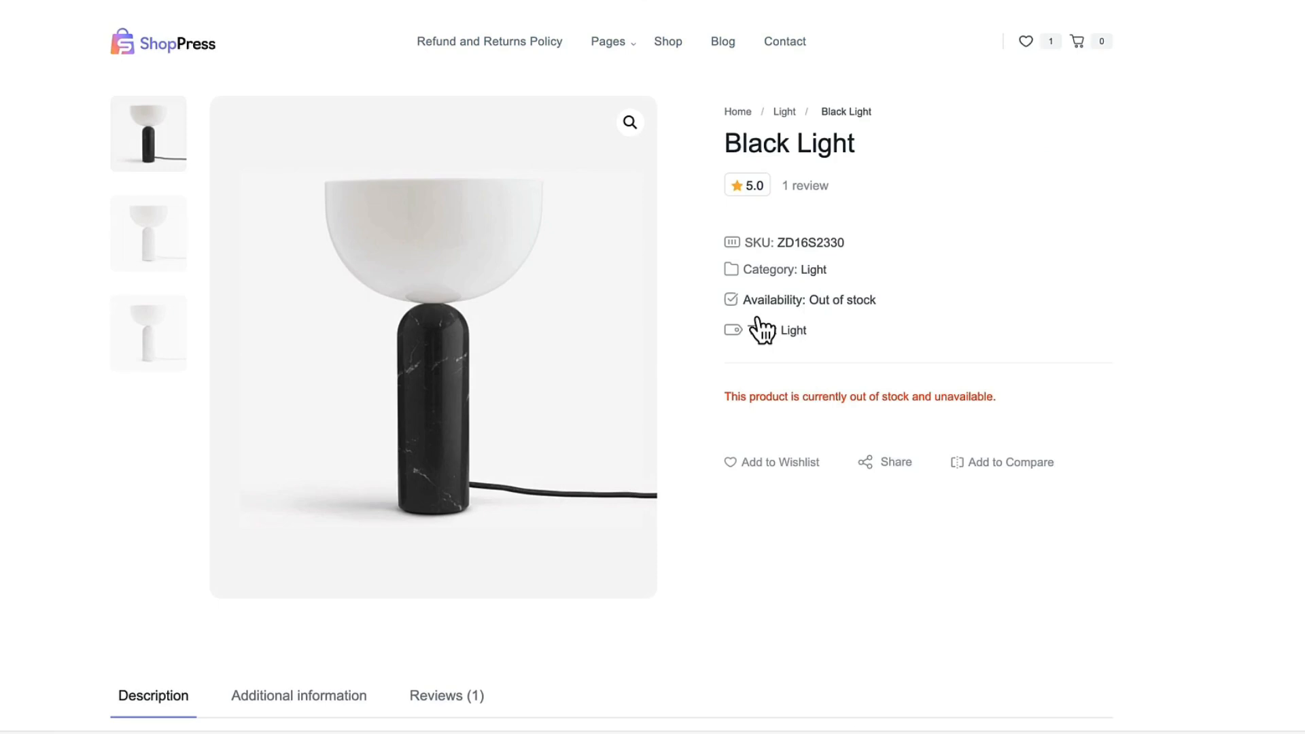
pyautogui.click(776, 463)
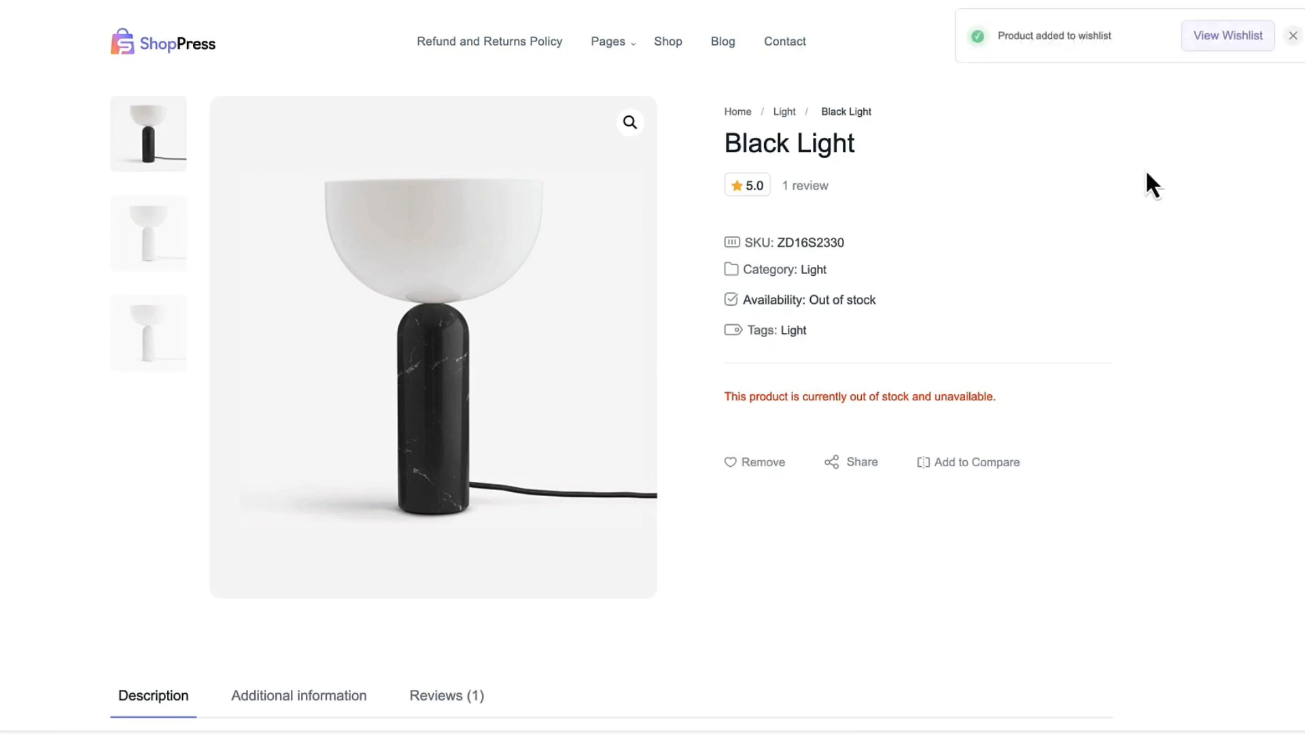
pyautogui.click(1225, 38)
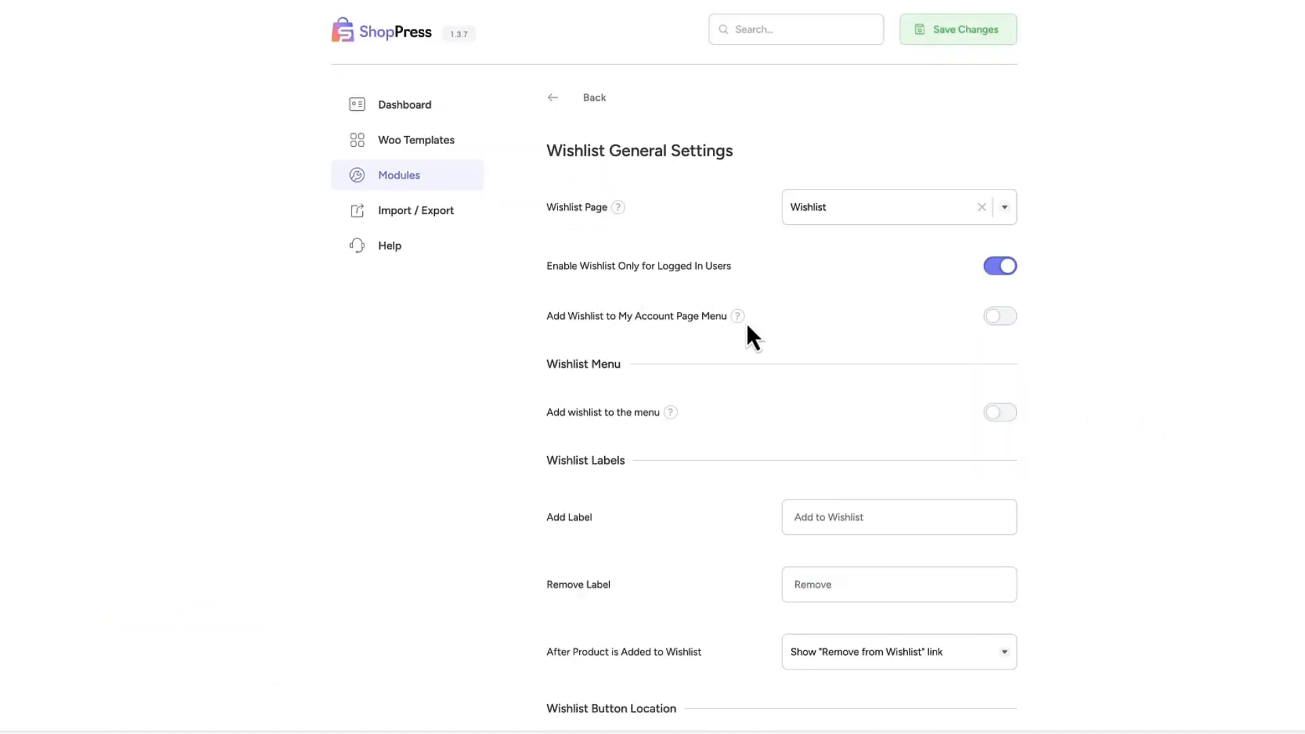
# In the Wishlist General Settings, enable the wishlist in the My Account page menu and add it to the Main menu.
pyautogui.click(997, 318)
pyautogui.scroll(-3, 1160, 342)
pyautogui.click(999, 217)
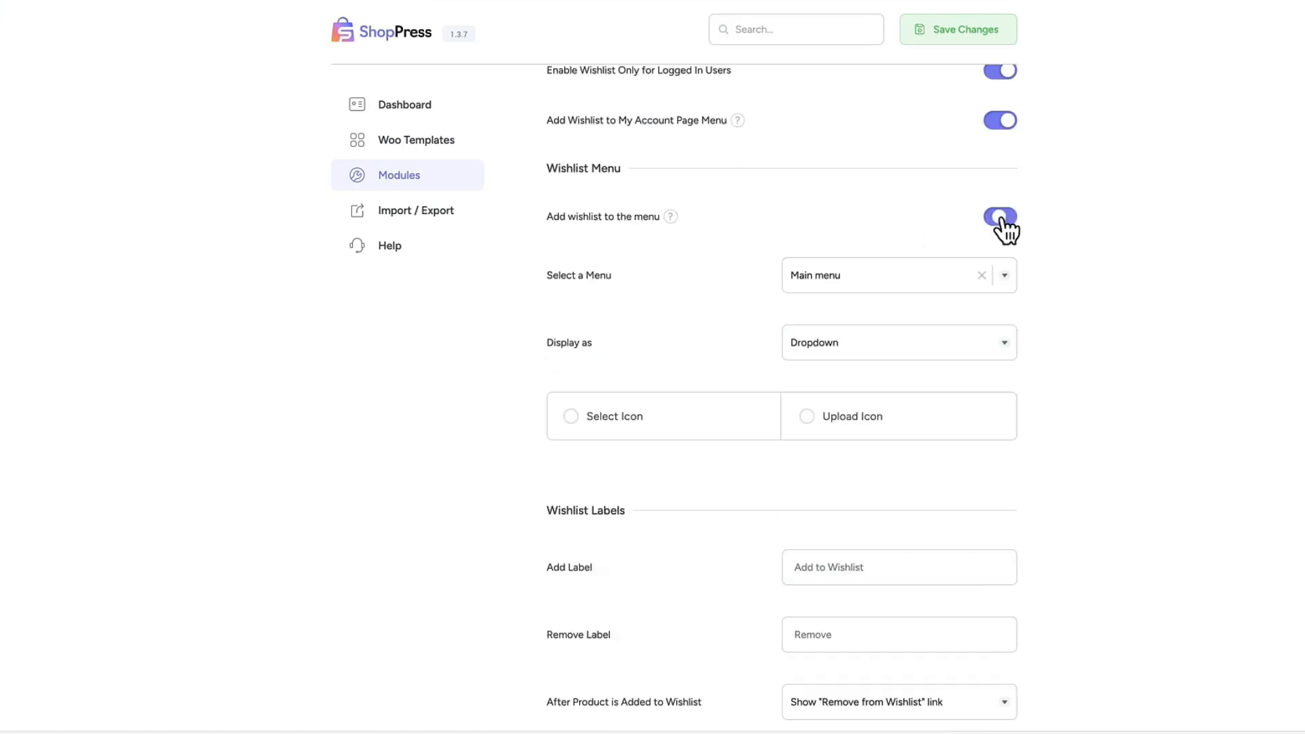
pyautogui.click(833, 278)
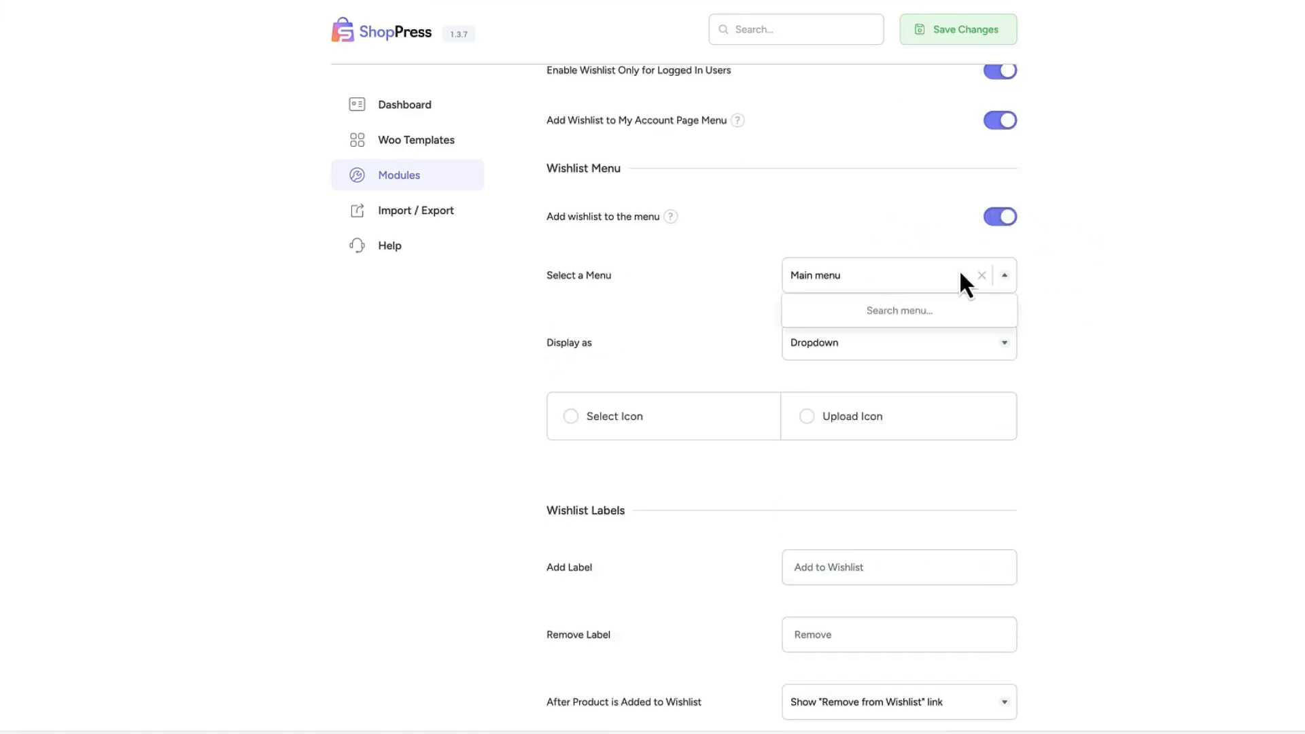
# Set the menu wishlist to display as a Drawer.
pyautogui.scroll(-1, 960, 269)
pyautogui.click(880, 319)
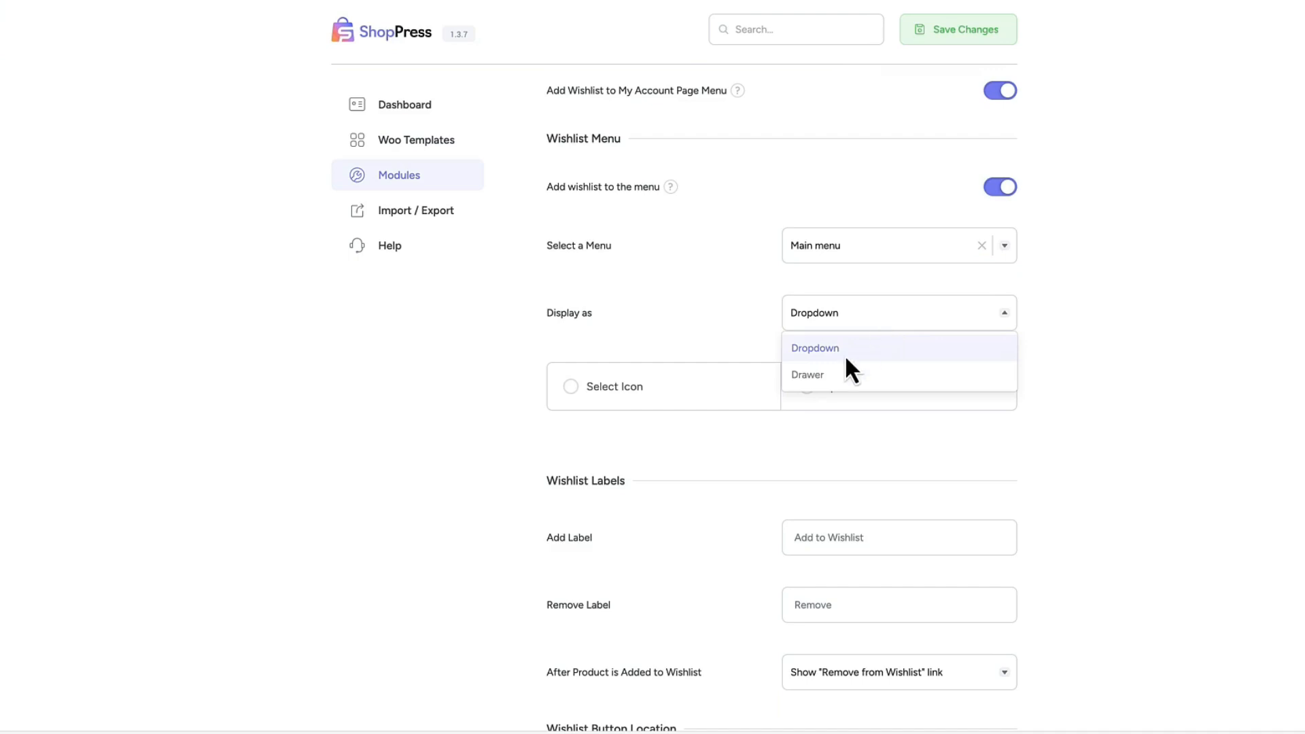
pyautogui.click(808, 375)
pyautogui.scroll(-2, 864, 313)
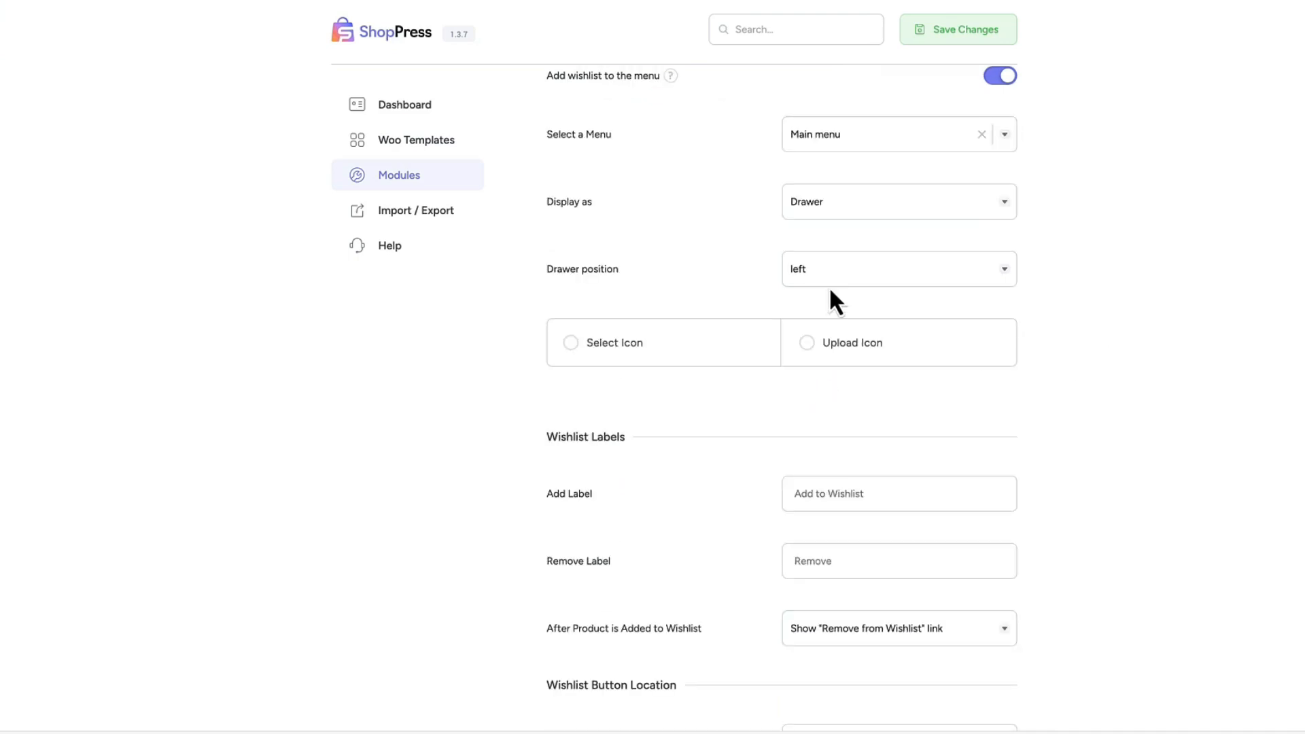
# Review the wishlist label, button location and Multi Wishlist options, and save the general settings.
pyautogui.scroll(-4, 1132, 323)
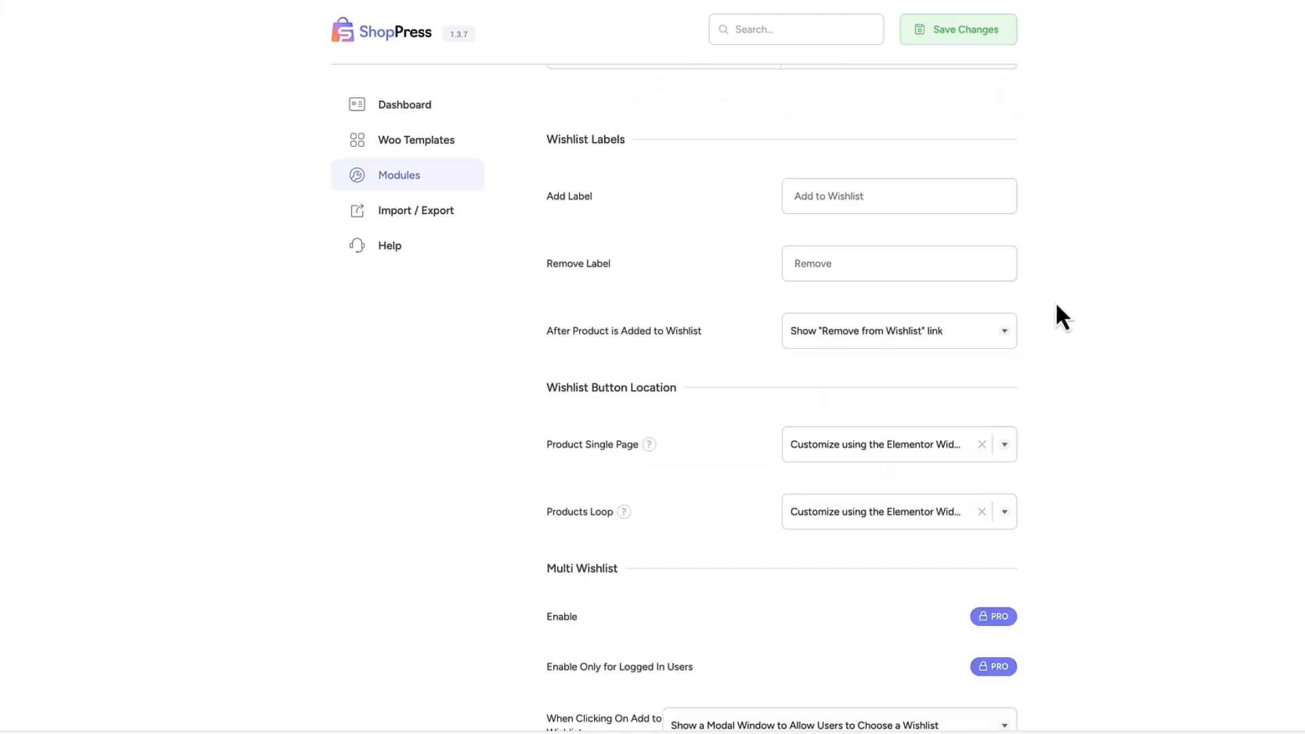
pyautogui.scroll(-2, 1033, 319)
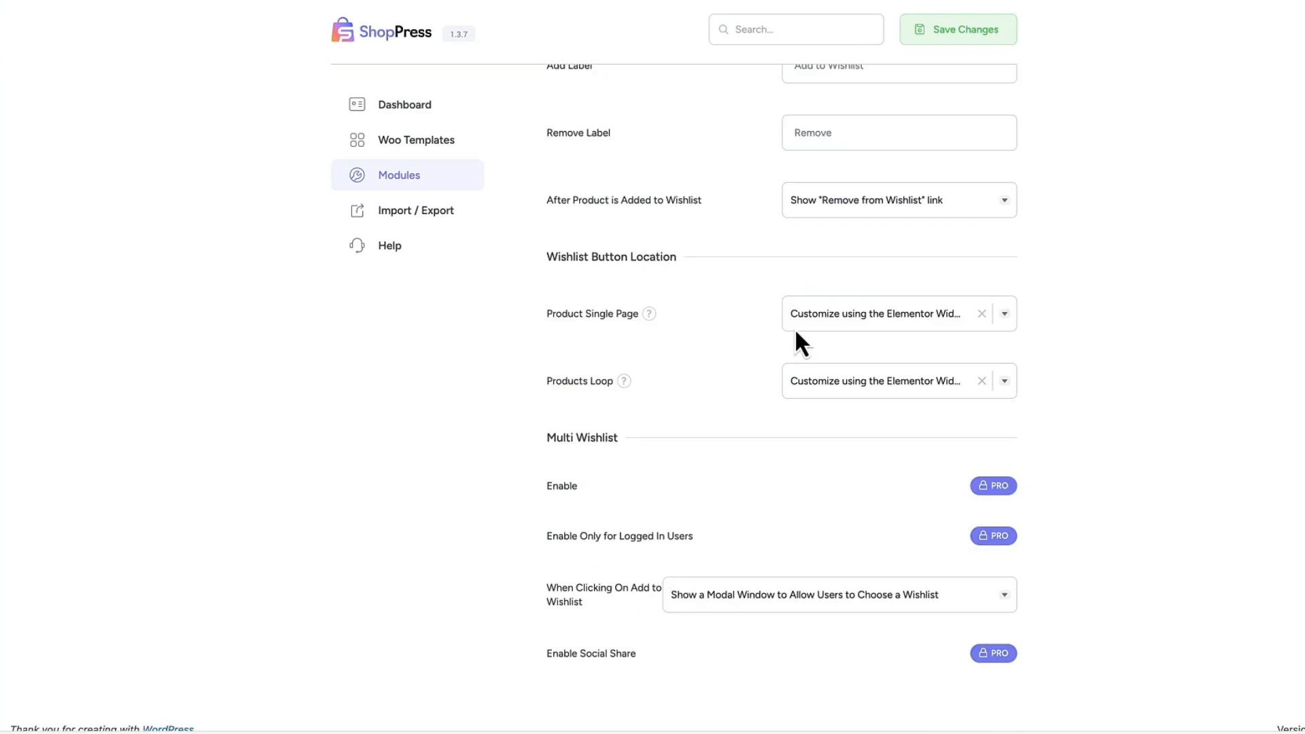
pyautogui.scroll(-1, 1081, 407)
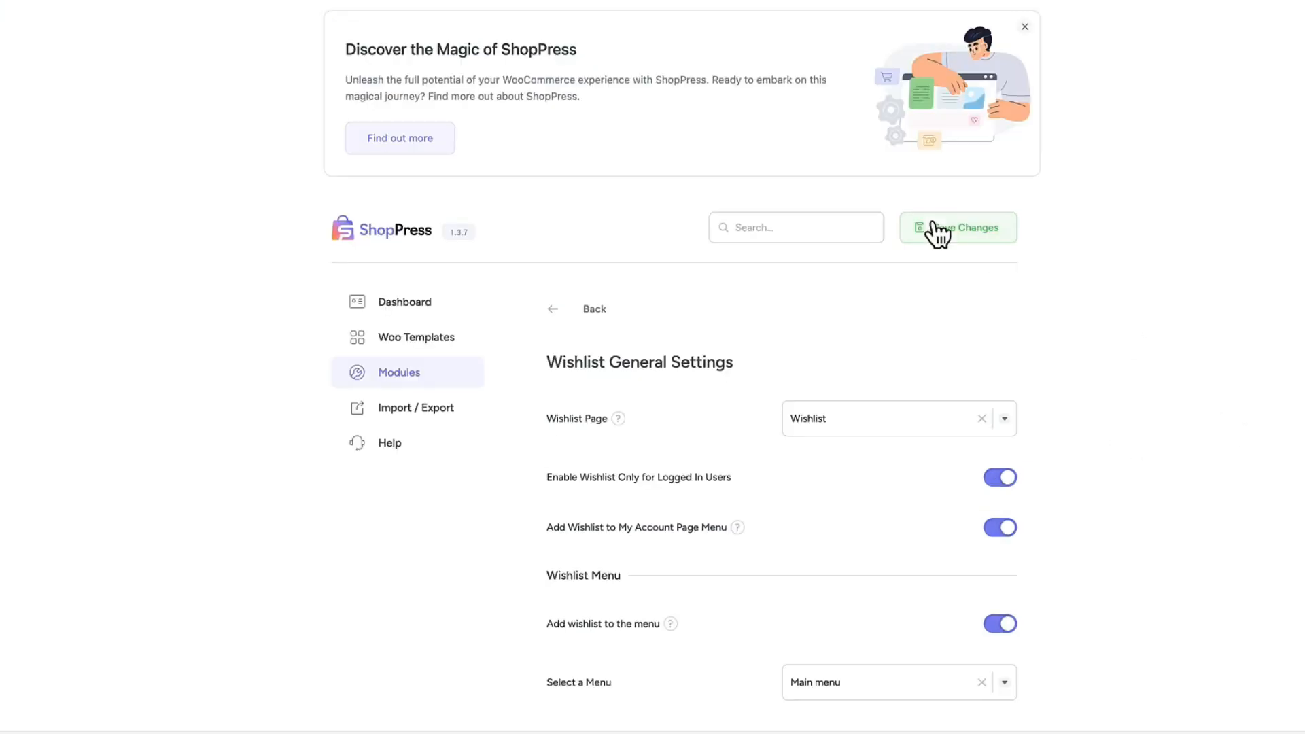
pyautogui.click(932, 231)
# Return to the Wishlist module's sections and open My Wishlist Settings.
pyautogui.click(593, 312)
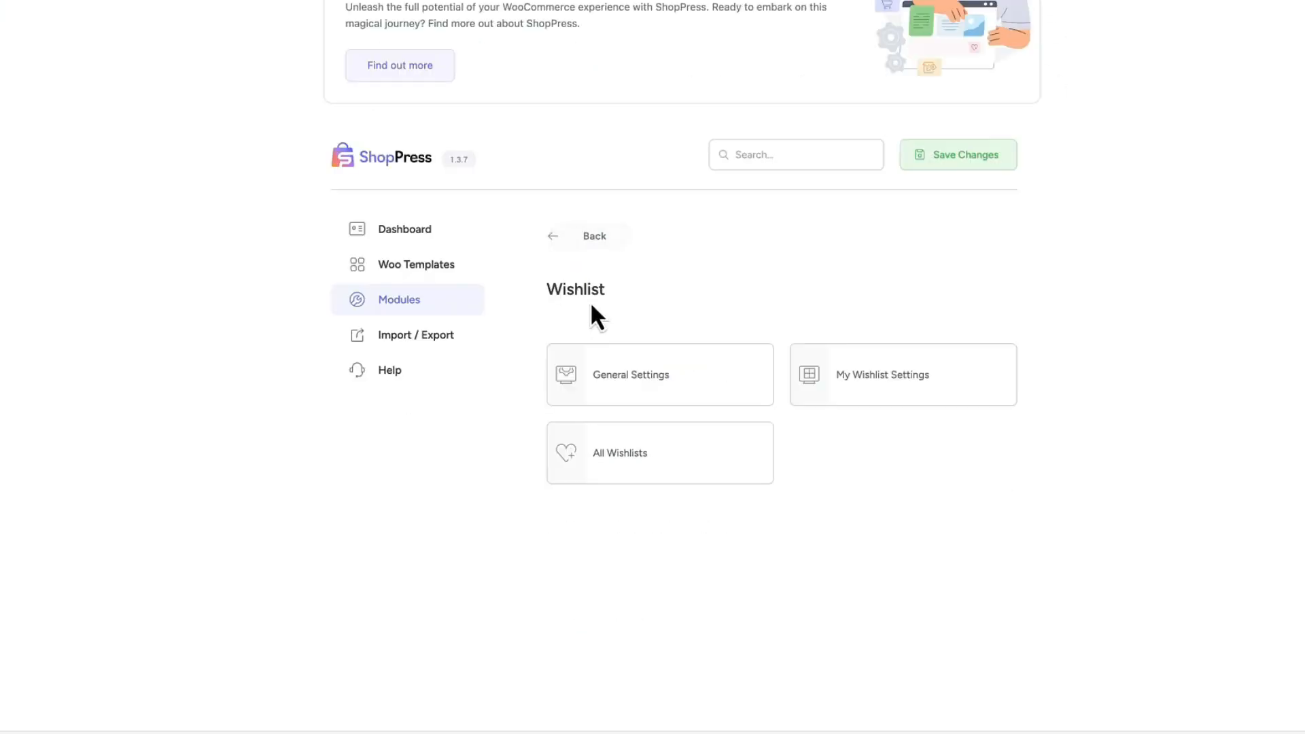
pyautogui.click(886, 376)
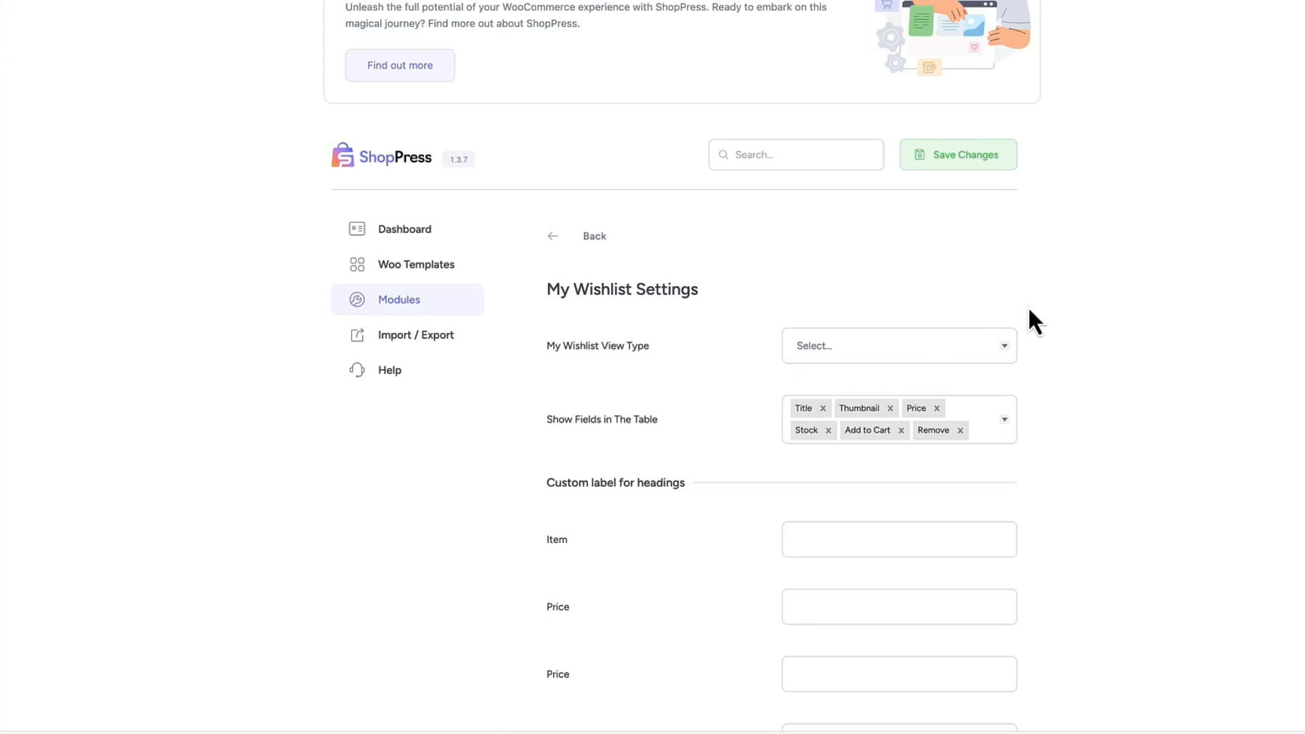
pyautogui.scroll(-2, 1040, 299)
# Set the My Wishlist View Type to Grid and save the changes.
pyautogui.click(835, 232)
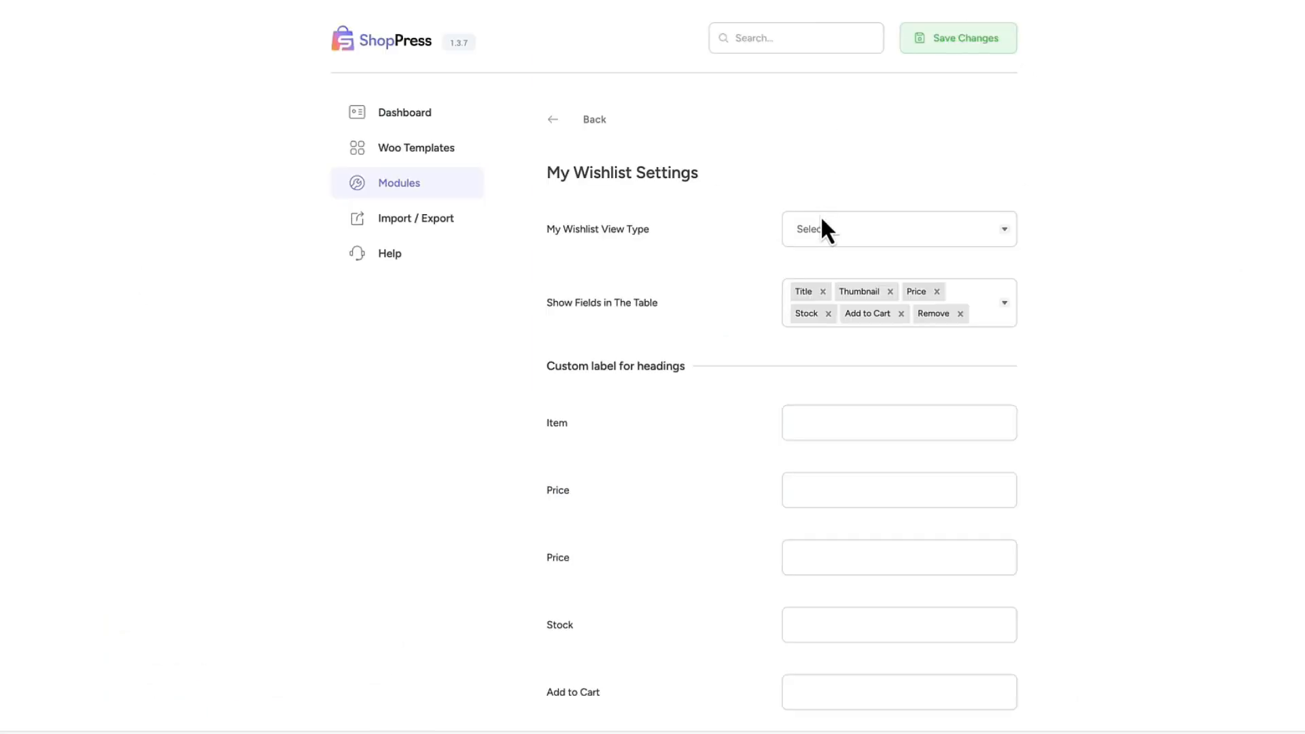
pyautogui.click(822, 216)
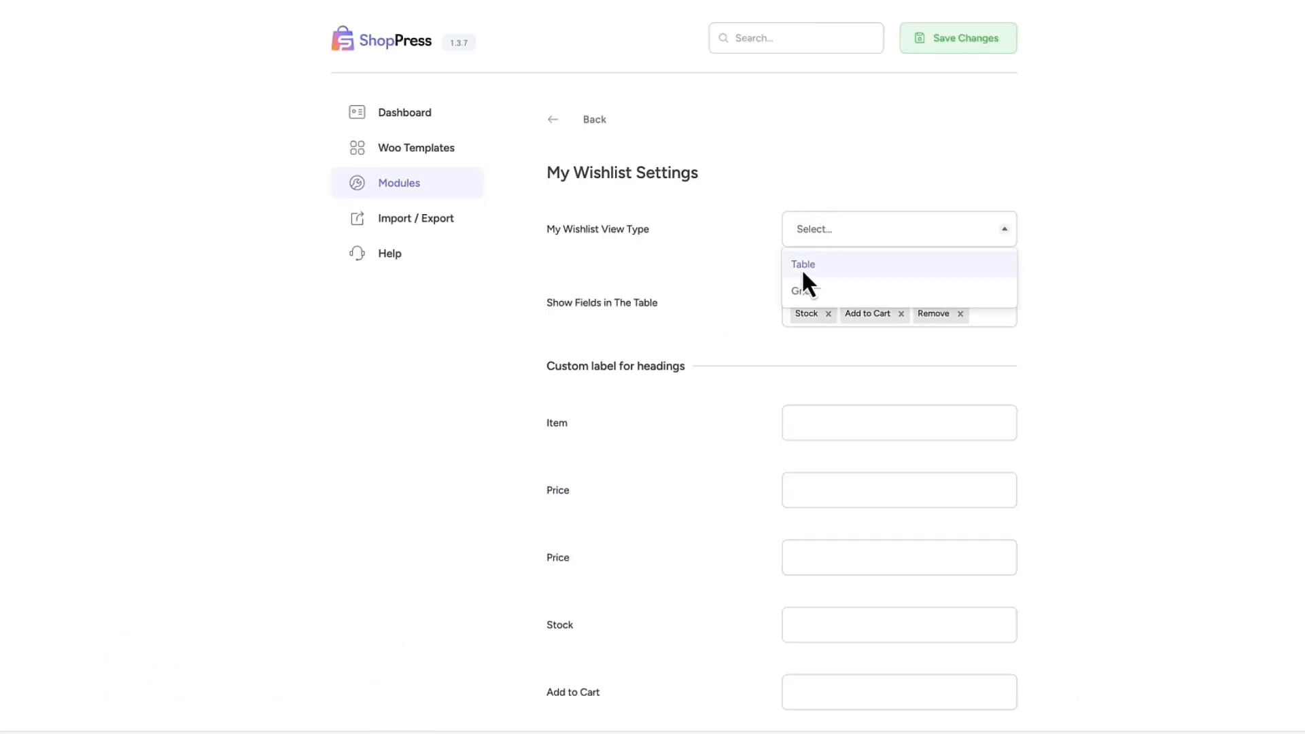
pyautogui.click(808, 291)
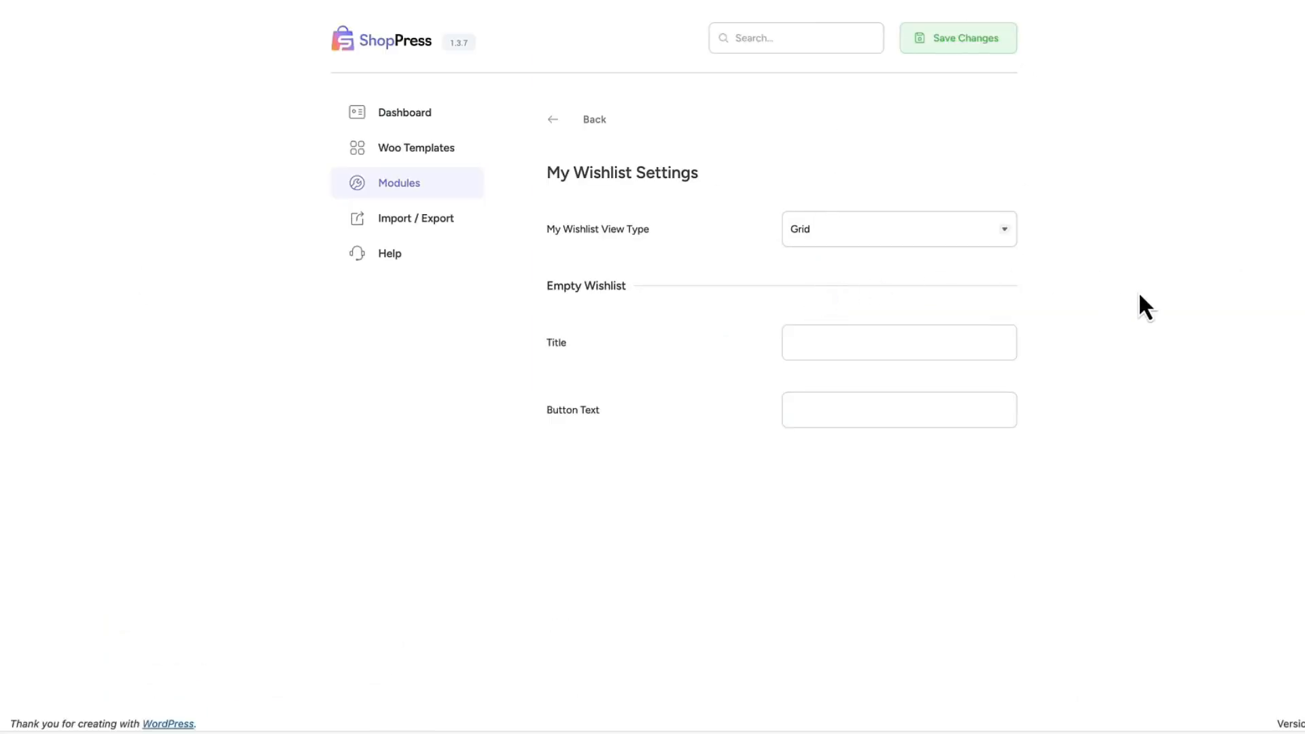
pyautogui.click(986, 34)
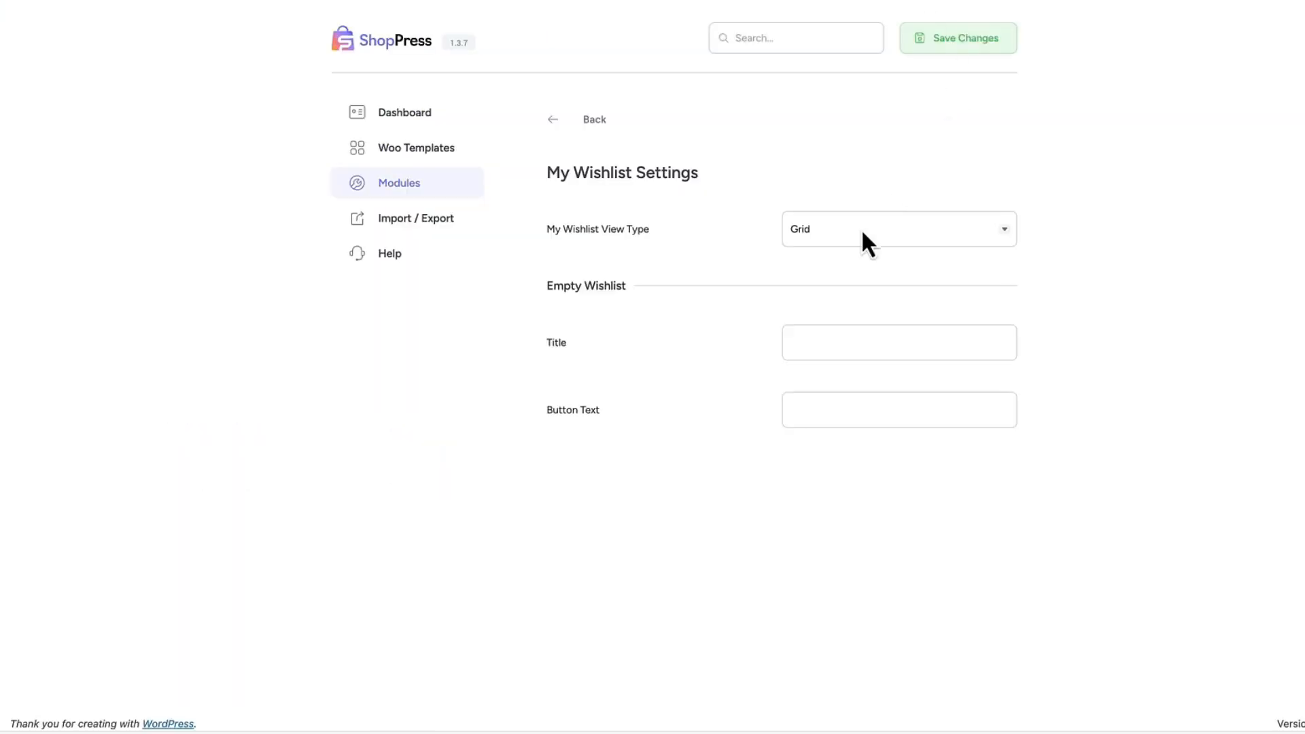
# Set the My Wishlist View Type to Table and save the changes.
pyautogui.click(862, 230)
pyautogui.click(810, 264)
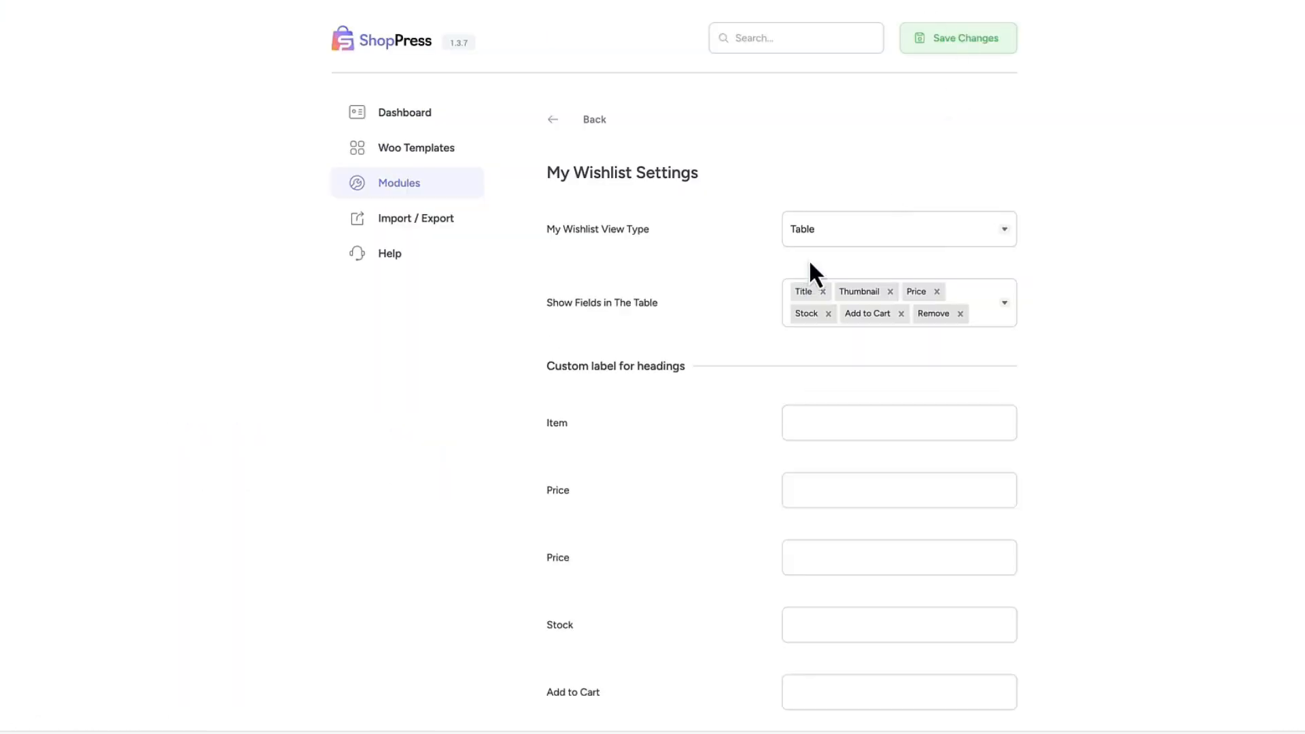
pyautogui.click(971, 45)
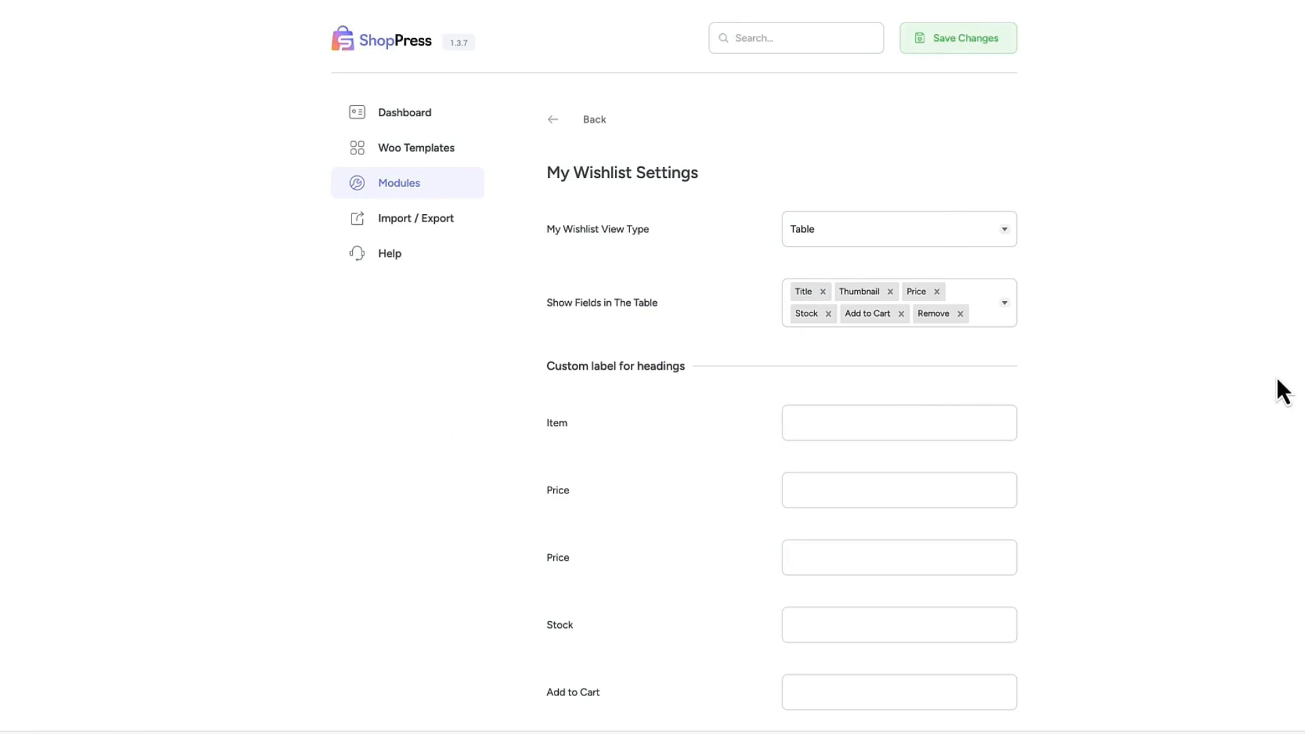
# Examine the My Wishlist table field, heading label, empty wishlist and thumbnail size options, and view the All Wishlists list.
pyautogui.scroll(-2, 721, 244)
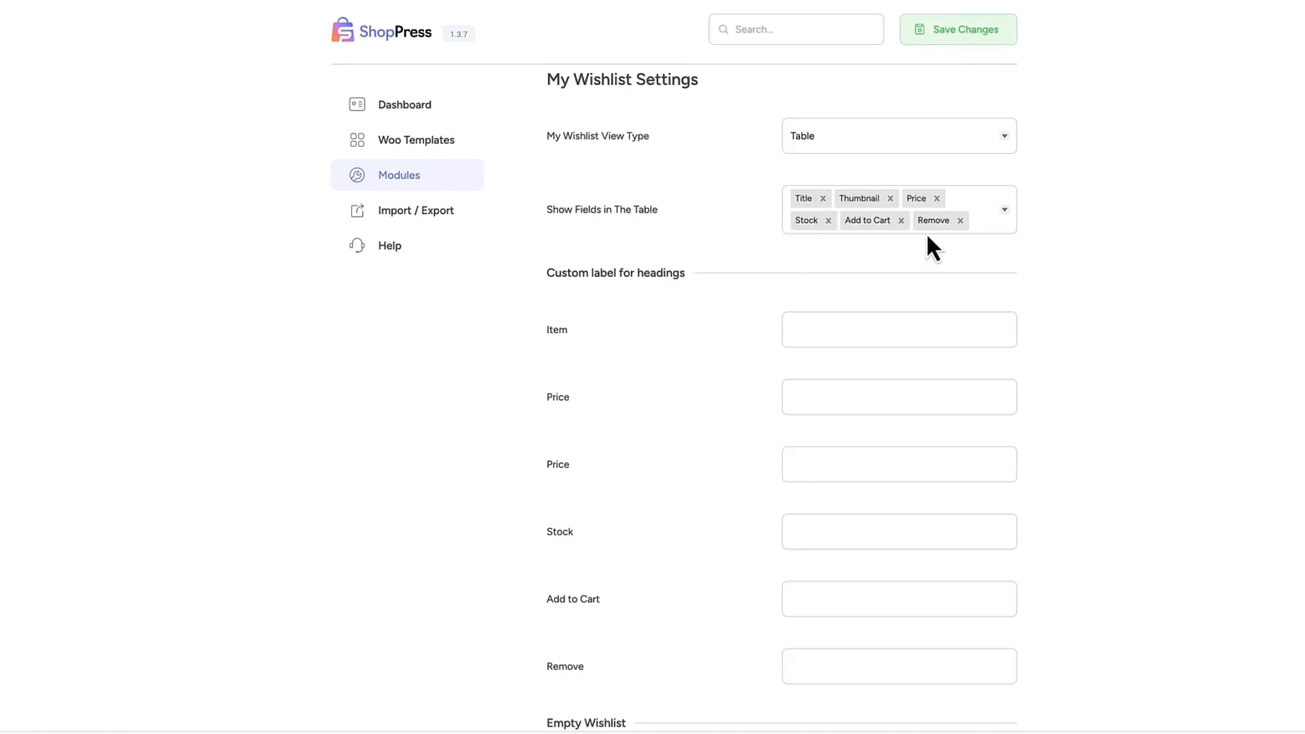
pyautogui.scroll(-4, 908, 197)
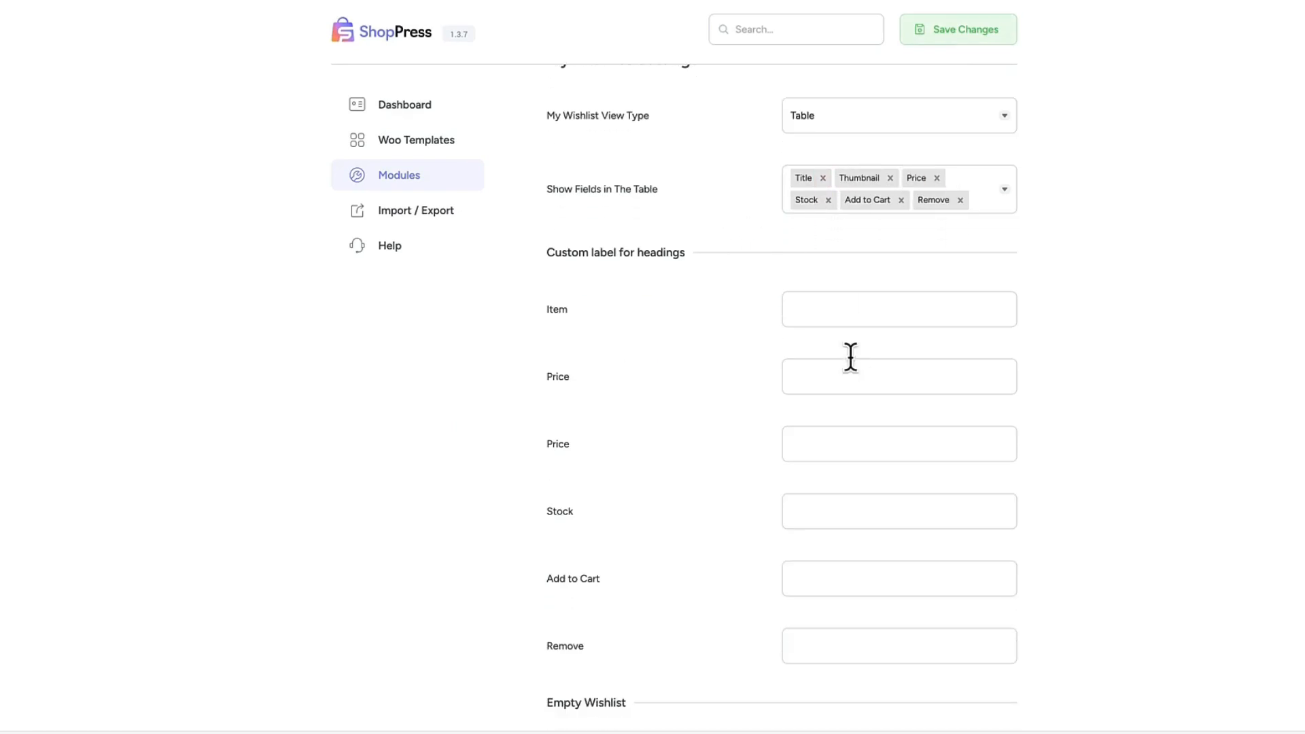
pyautogui.scroll(-2, 865, 428)
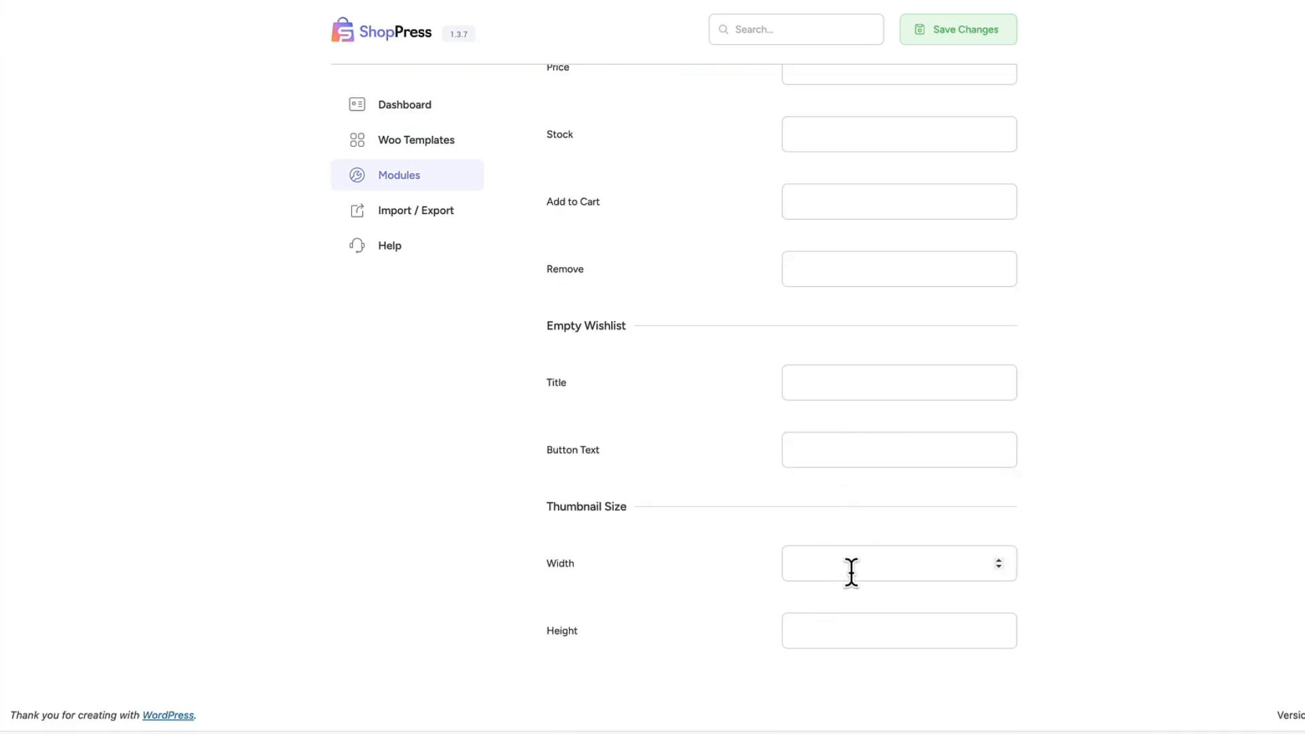
pyautogui.scroll(9, 879, 586)
pyautogui.click(607, 315)
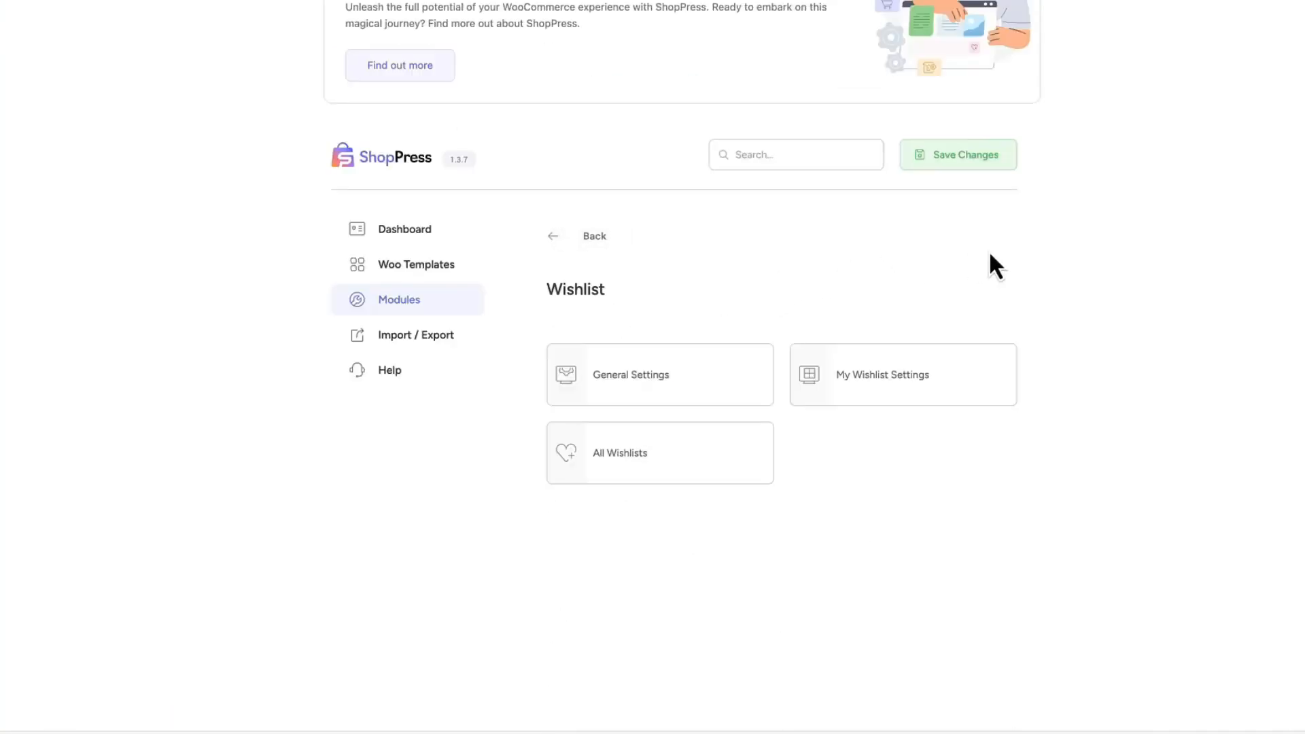
pyautogui.click(619, 465)
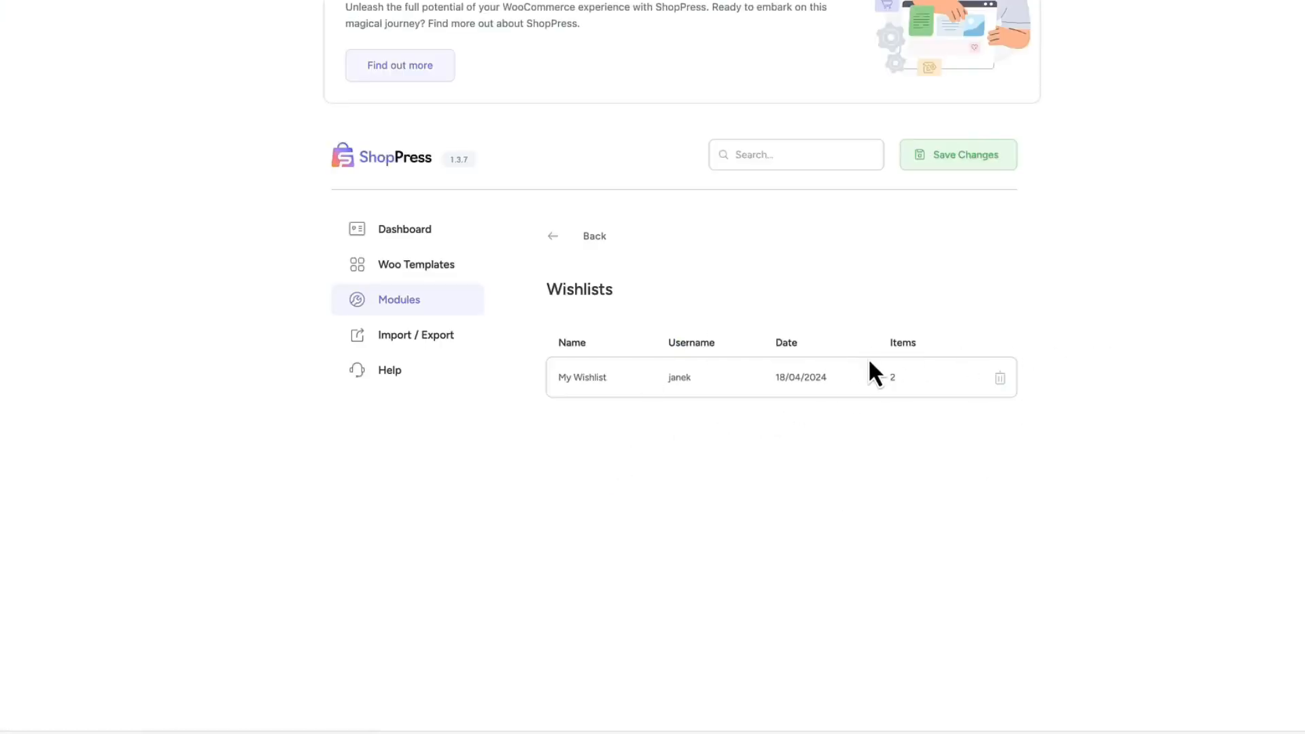
# Return to the modules list, open the Compare module's configuration and enable its Popup option.
pyautogui.click(584, 242)
pyautogui.click(406, 301)
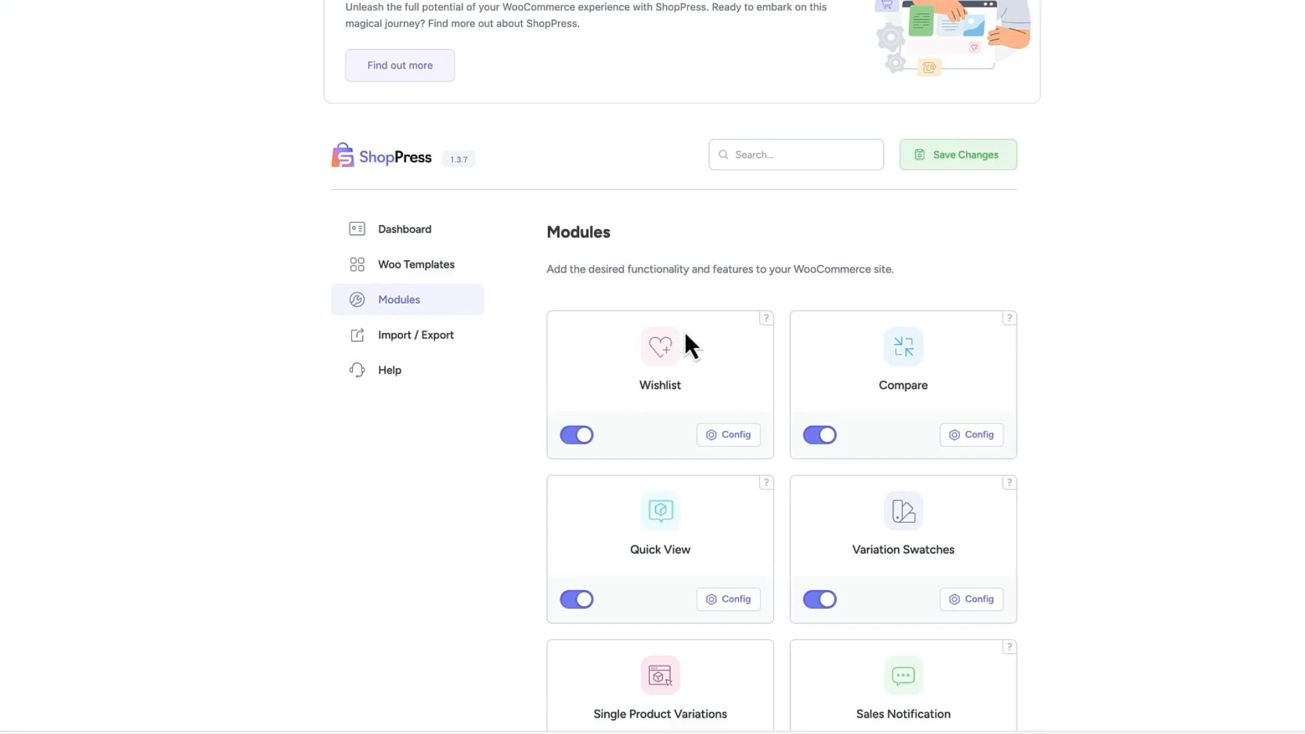
pyautogui.scroll(-3, 879, 329)
pyautogui.click(979, 235)
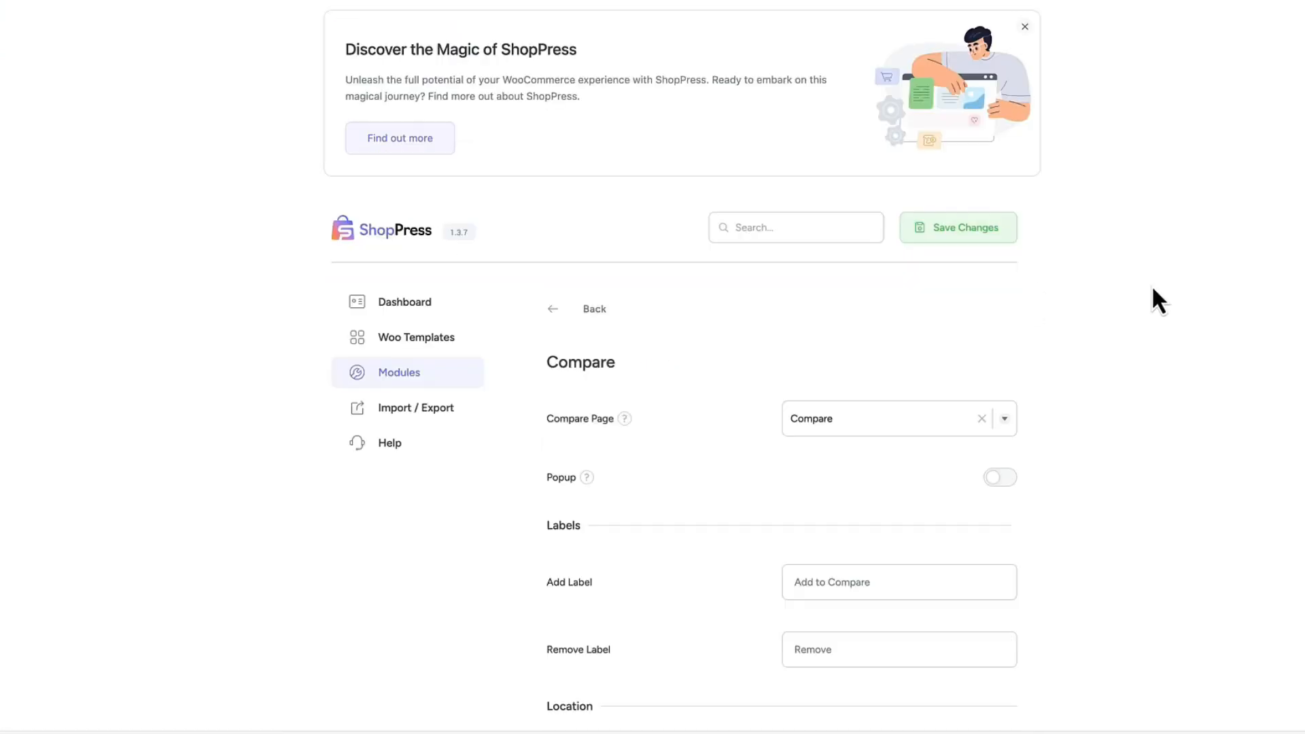
pyautogui.scroll(-3, 832, 215)
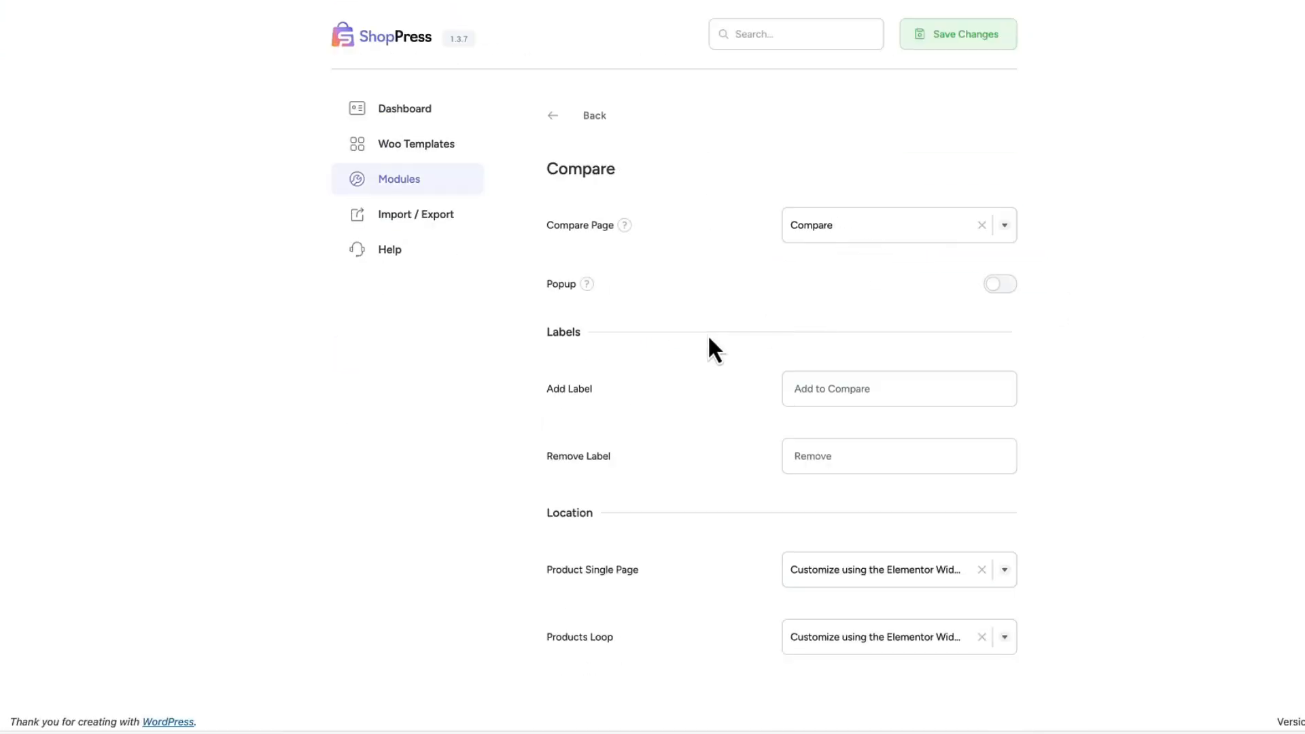
pyautogui.click(1003, 285)
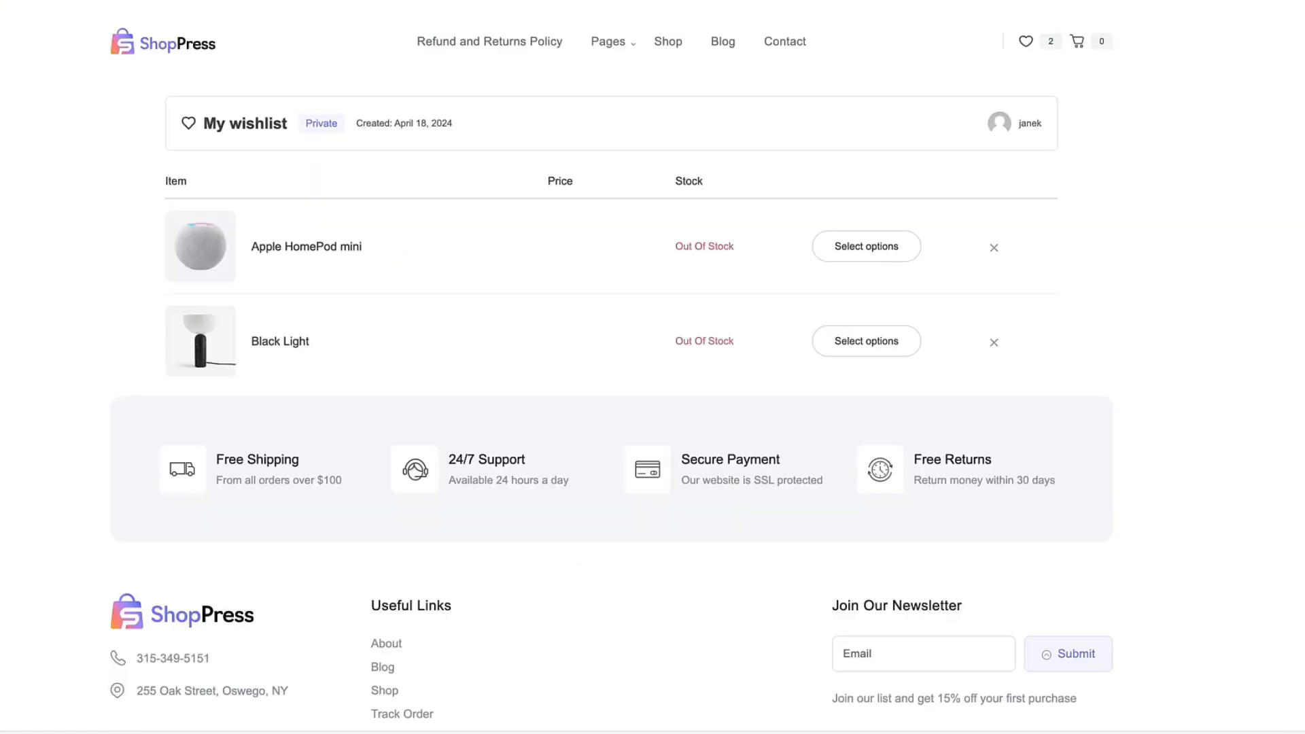
# Add the Apple HomePod mini to the comparison from its product page and view the Compare page.
pyautogui.click(303, 248)
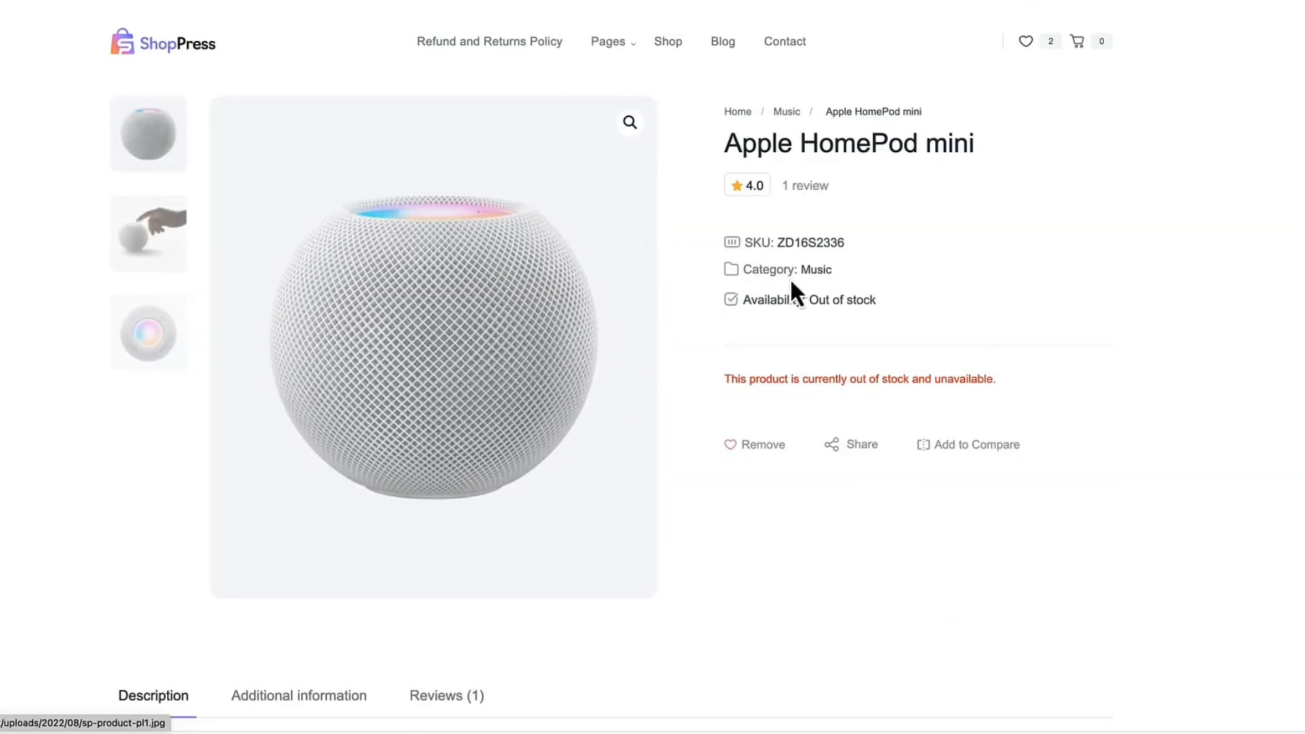
pyautogui.click(975, 449)
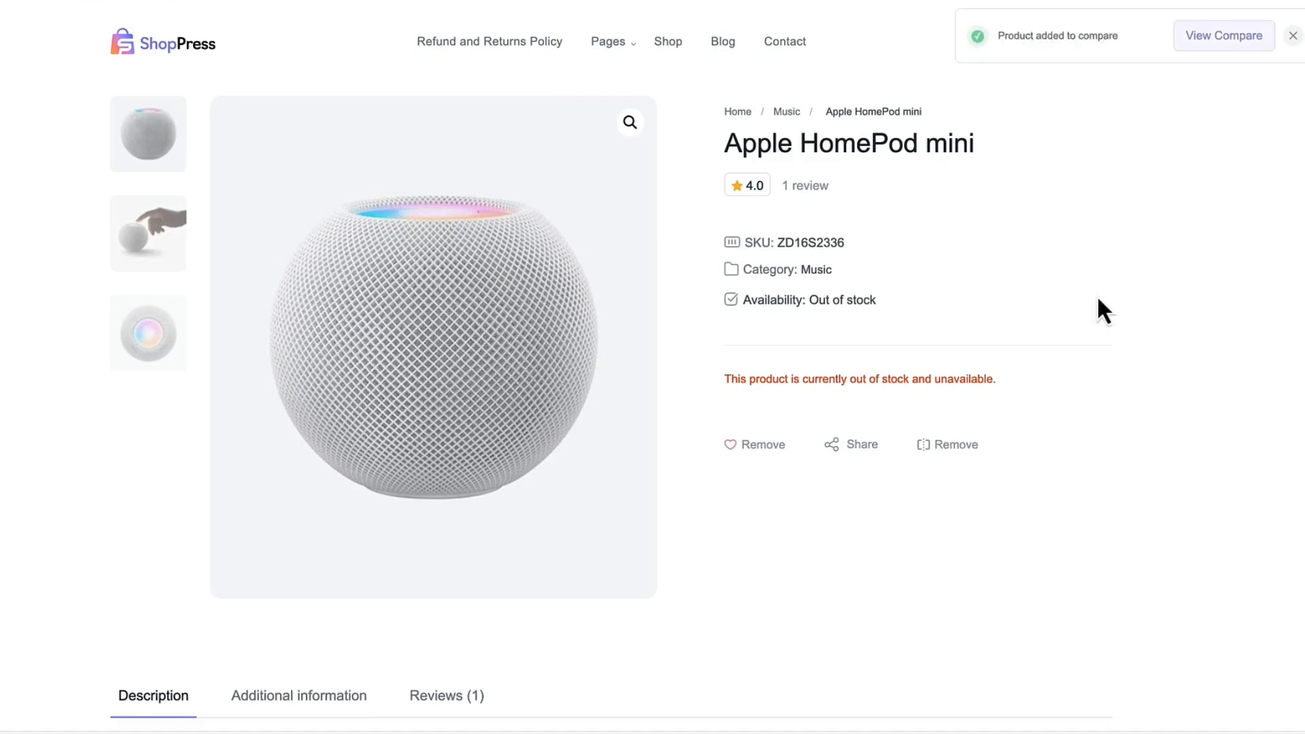
pyautogui.click(1220, 38)
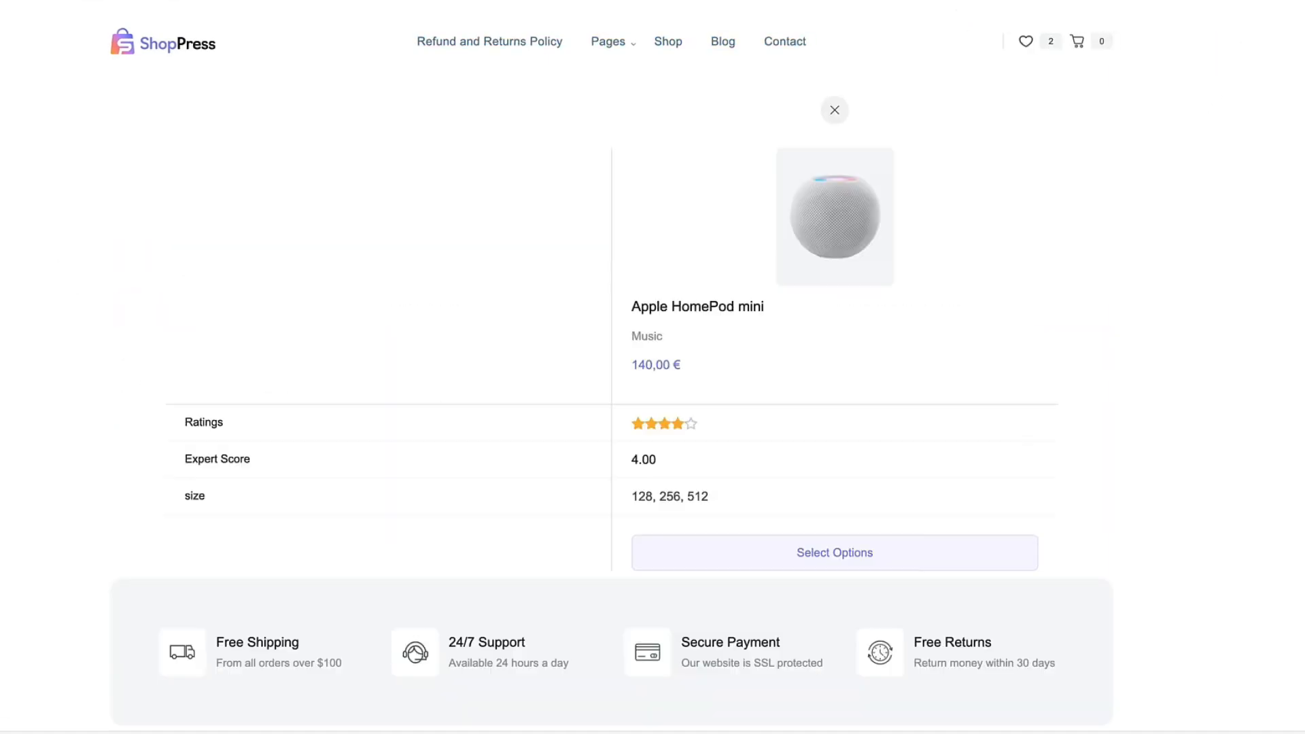
# Reopen the Apple HomePod mini from the Shop page and remove it from the comparison.
pyautogui.click(668, 42)
pyautogui.click(486, 297)
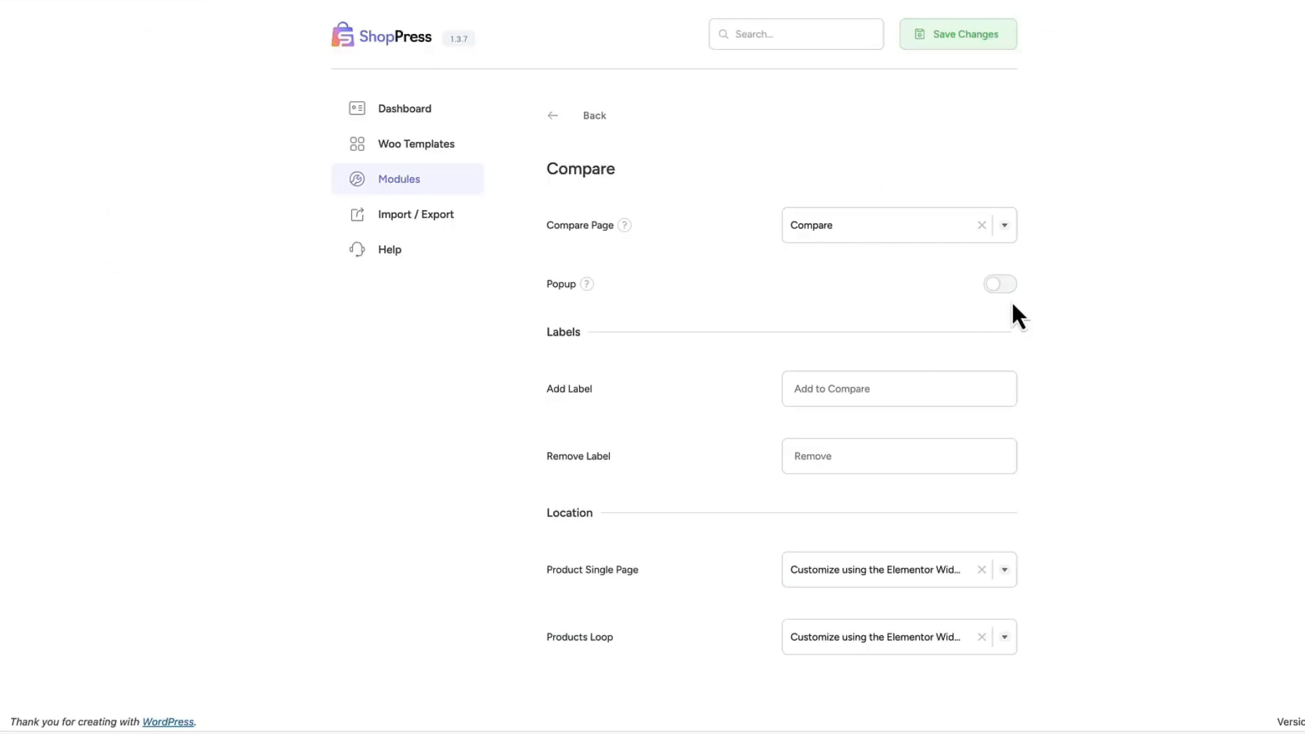
pyautogui.click(1013, 283)
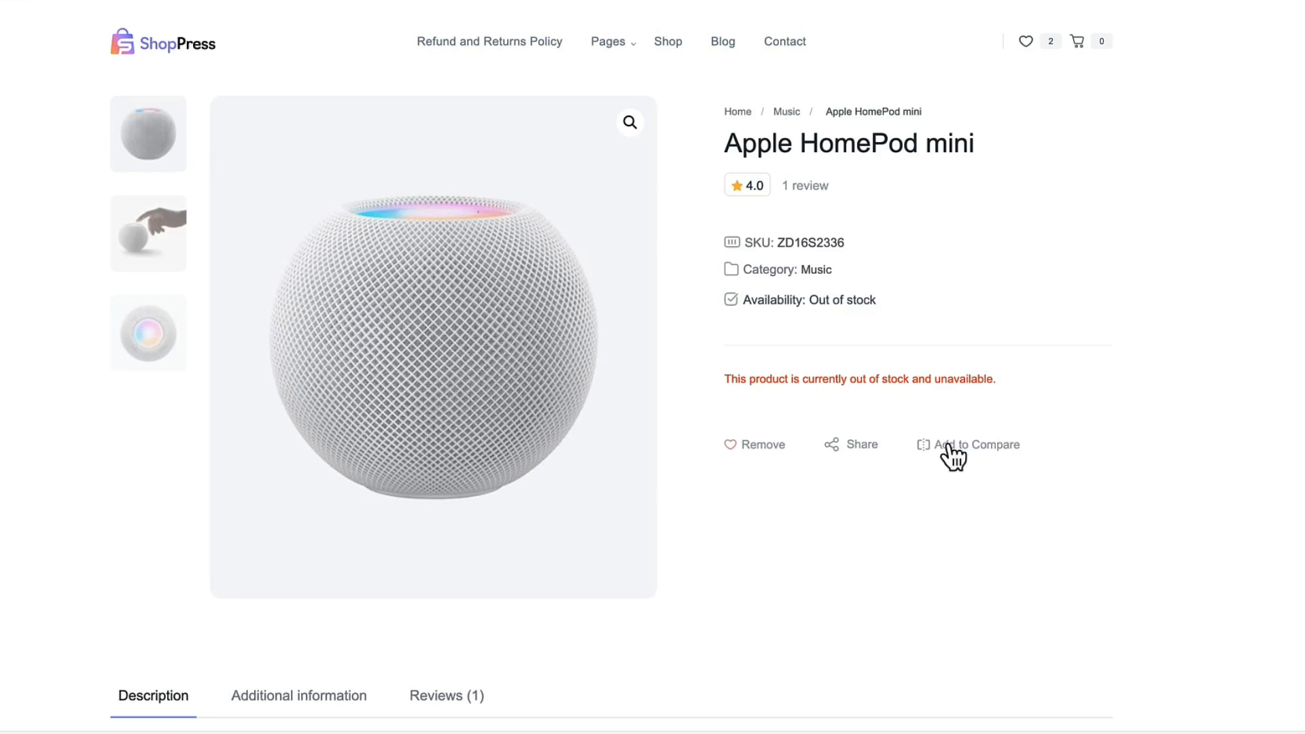
pyautogui.click(949, 445)
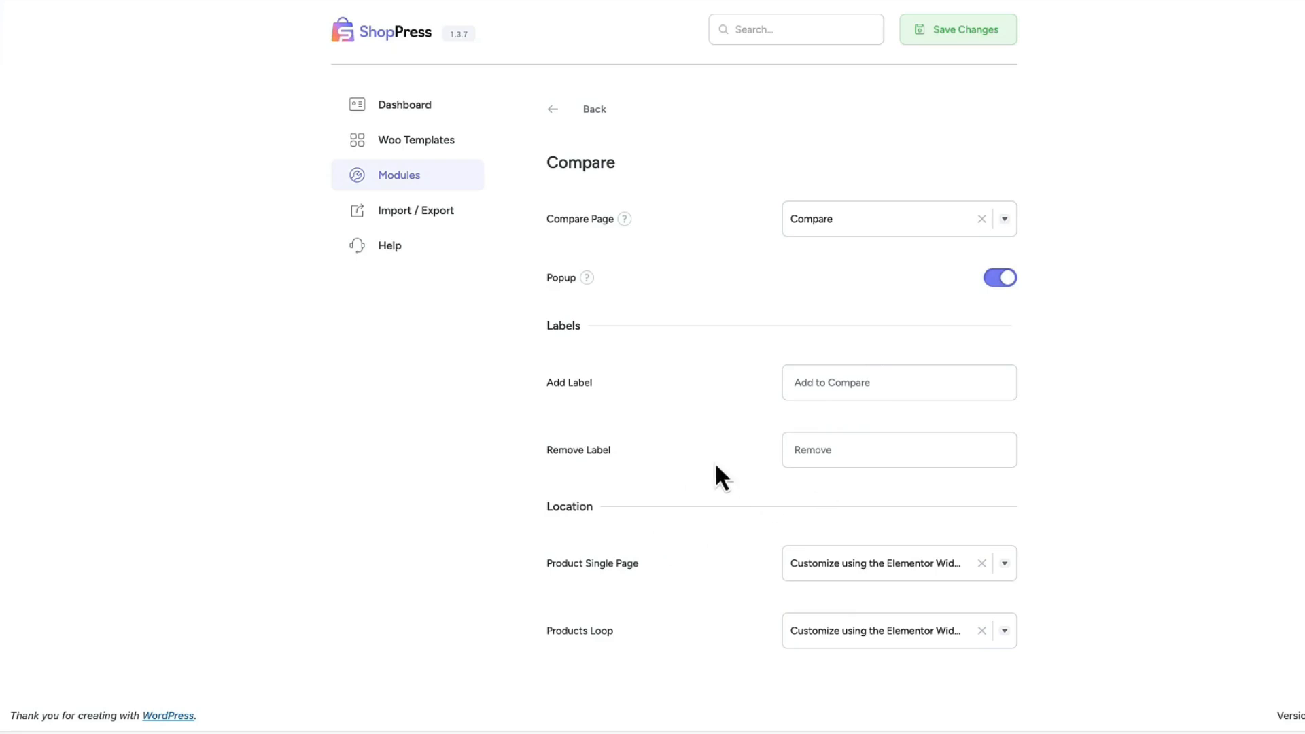
# Check the compare button's location options for the Product Single Page, and return to the modules list.
pyautogui.click(877, 563)
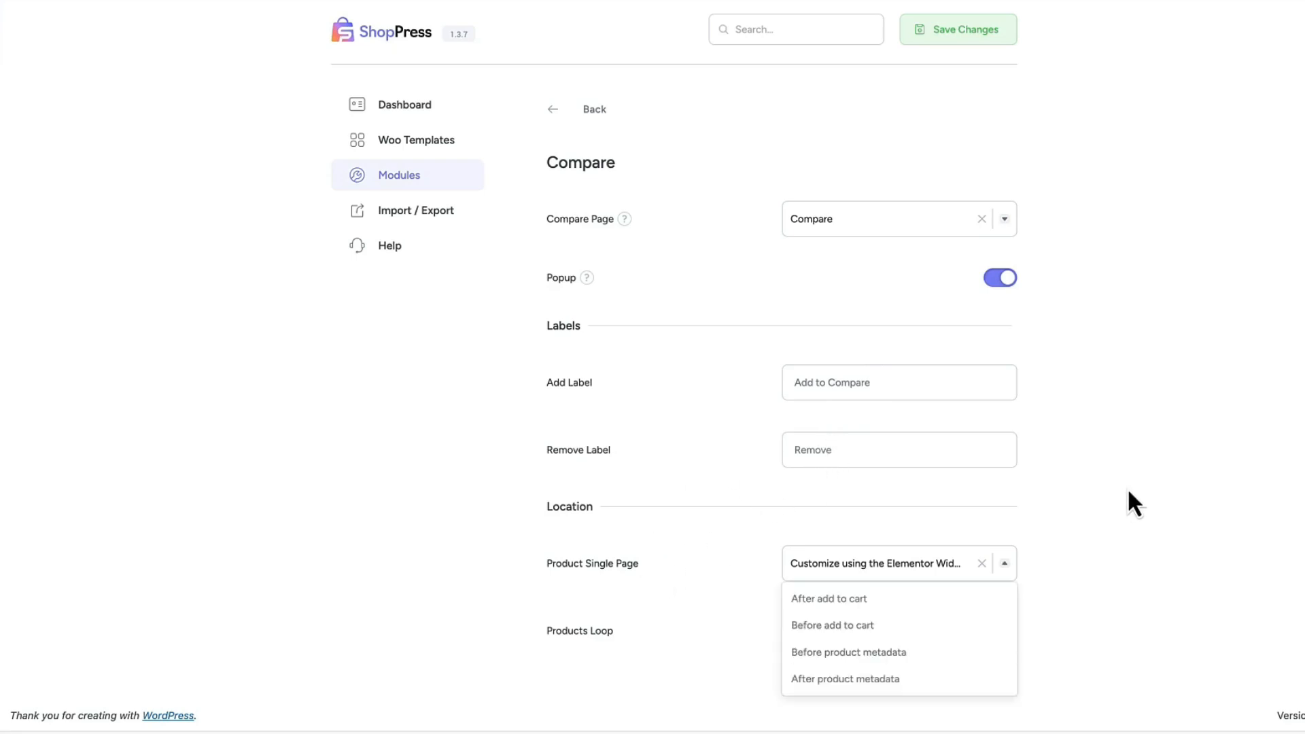
pyautogui.click(1128, 492)
pyautogui.click(932, 552)
pyautogui.click(1152, 541)
pyautogui.click(595, 109)
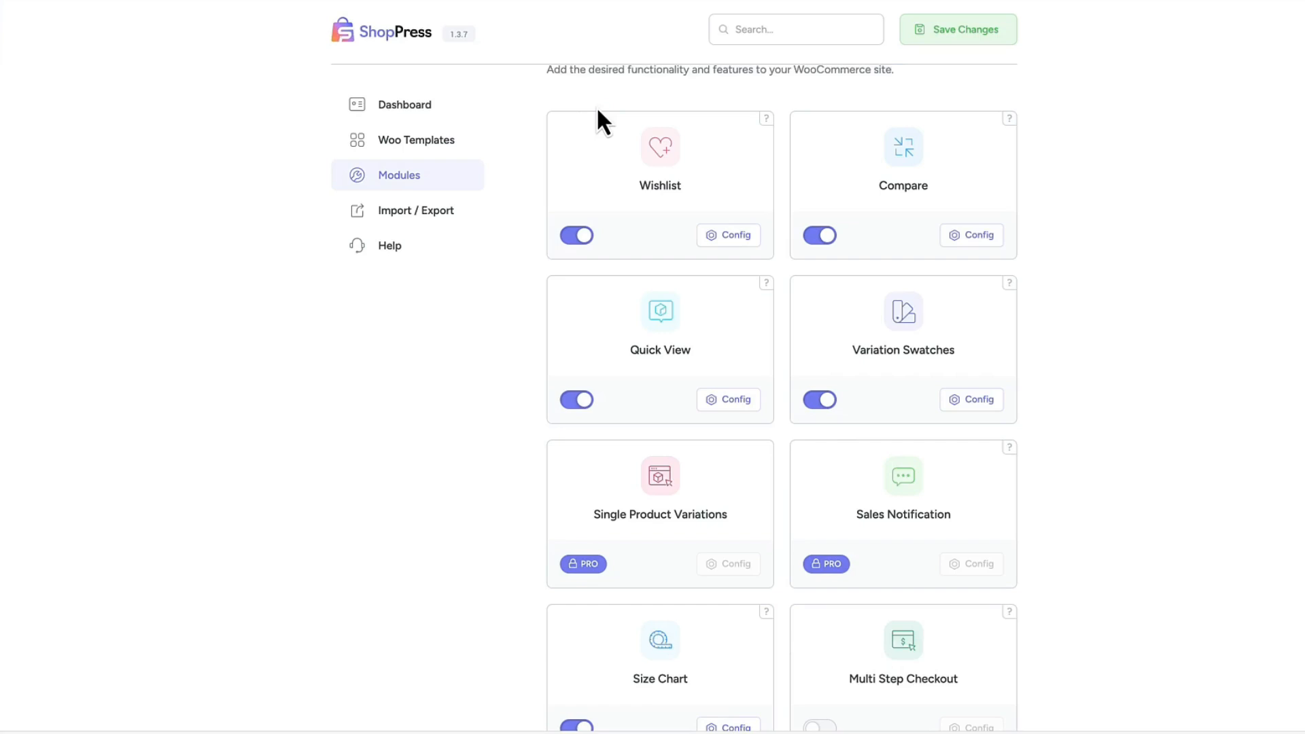
pyautogui.scroll(-2, 469, 408)
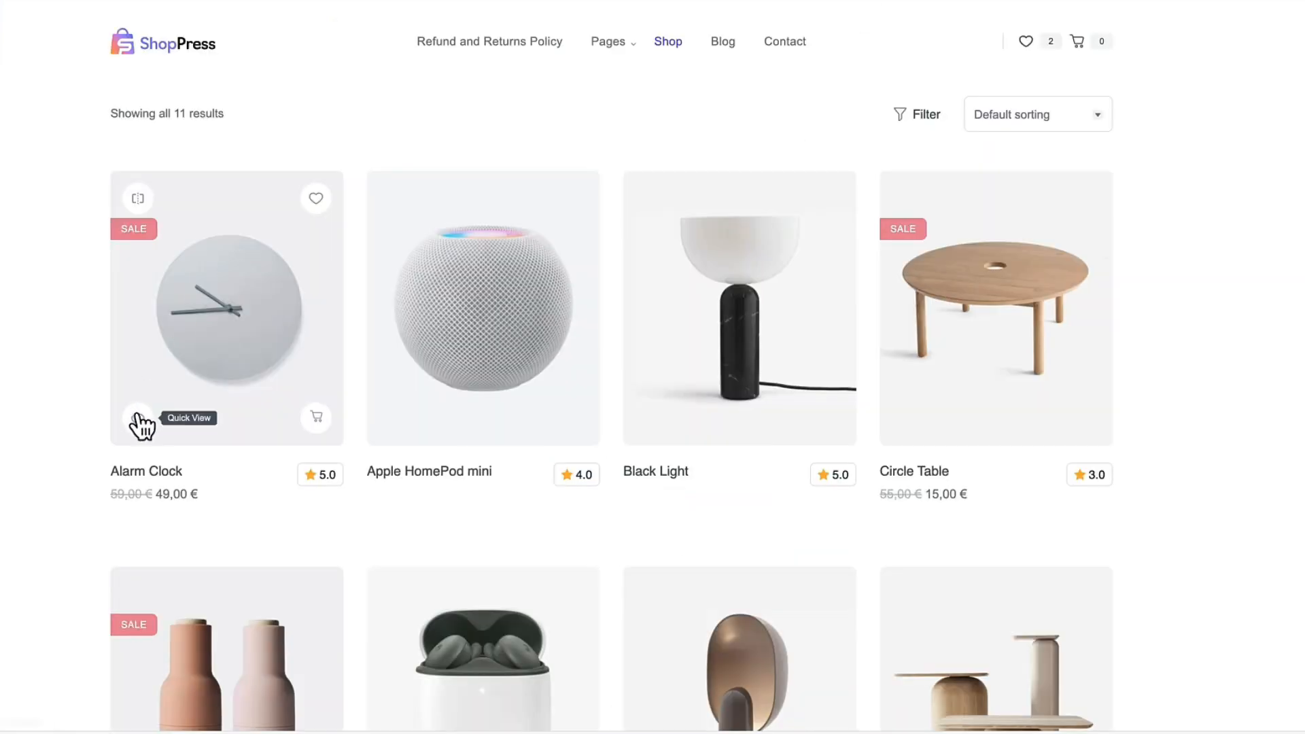
# Open the Alarm Clock's Quick View, and check the archive location options in the Quick View module's configuration.
pyautogui.click(138, 417)
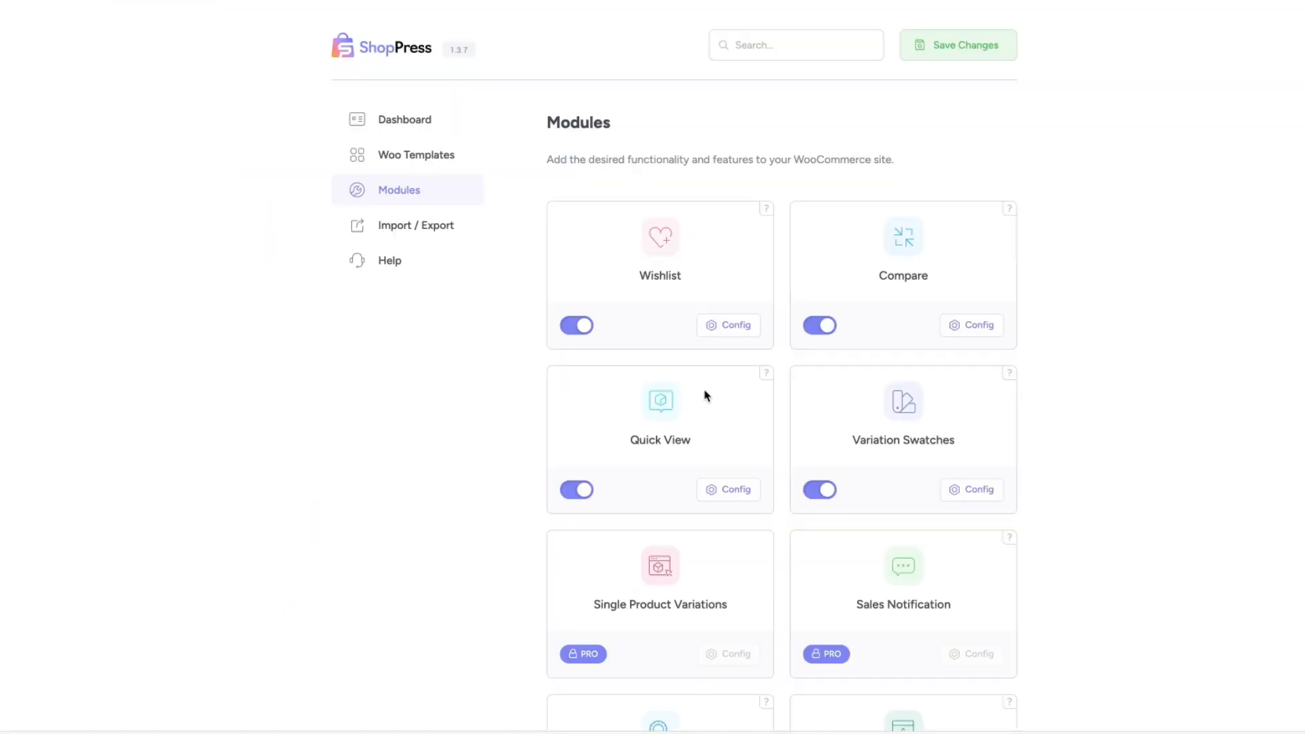
pyautogui.click(733, 489)
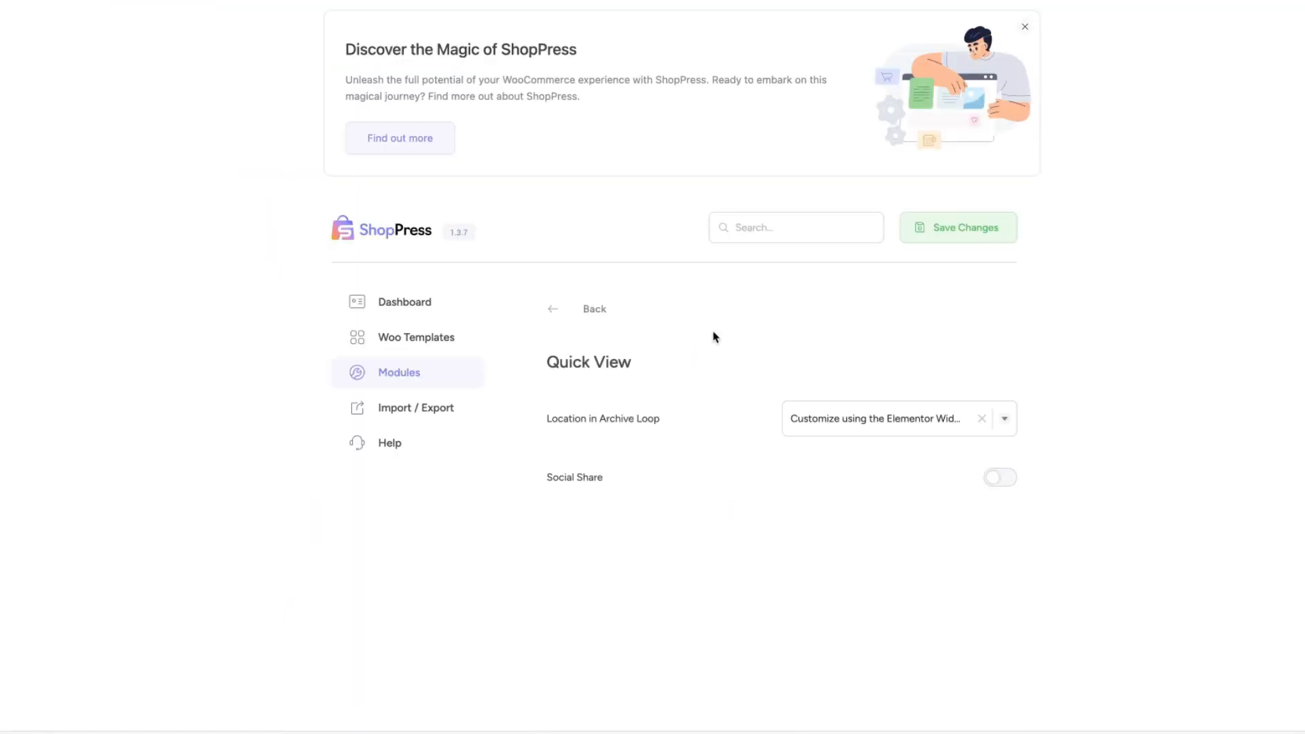
pyautogui.click(853, 420)
pyautogui.click(854, 420)
pyautogui.click(592, 307)
pyautogui.scroll(-2, 512, 391)
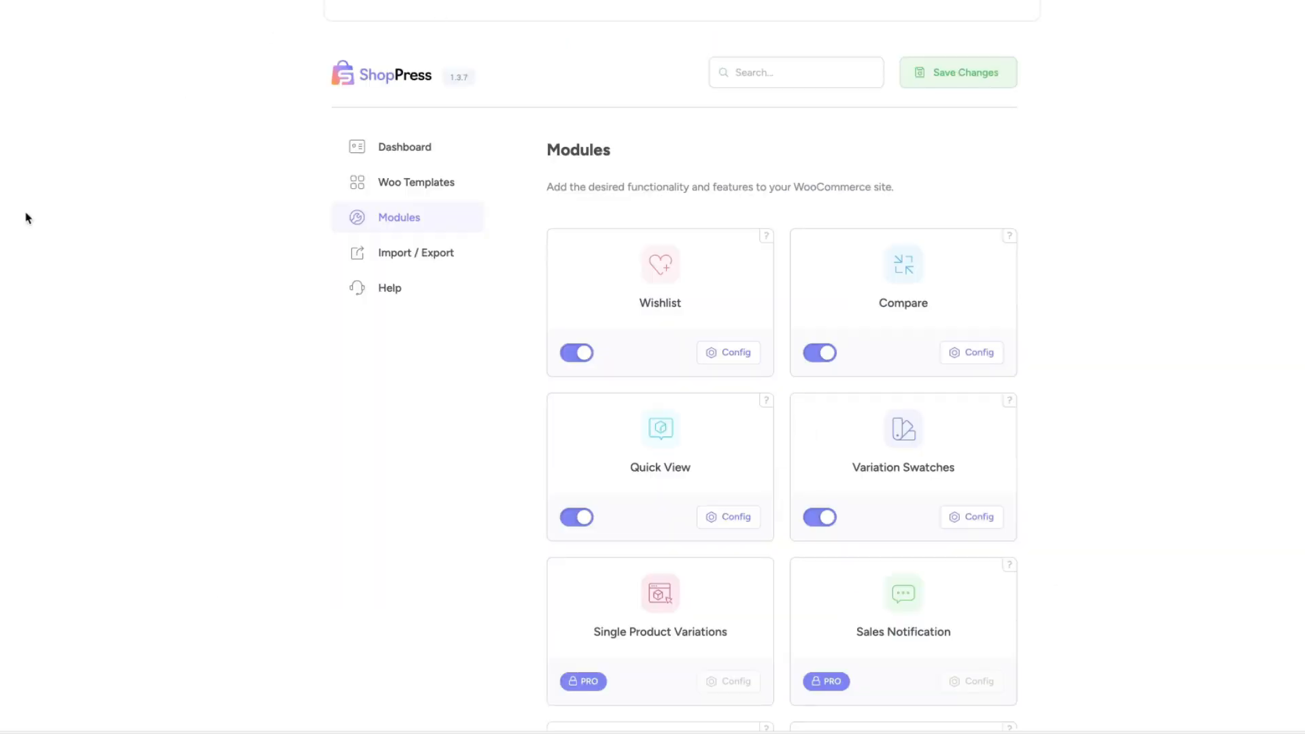
# Open the product attribute "size" for editing and check its Type options.
pyautogui.moveTo(54, 301)
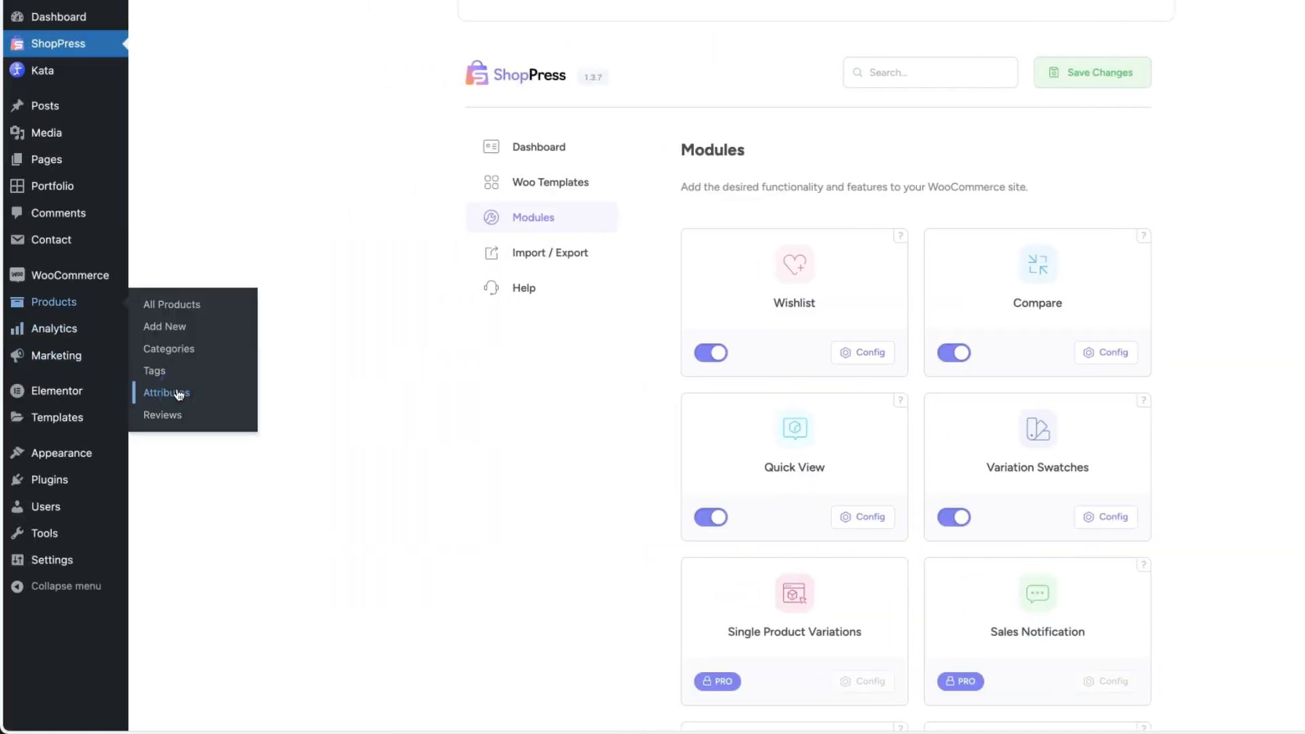
pyautogui.click(178, 394)
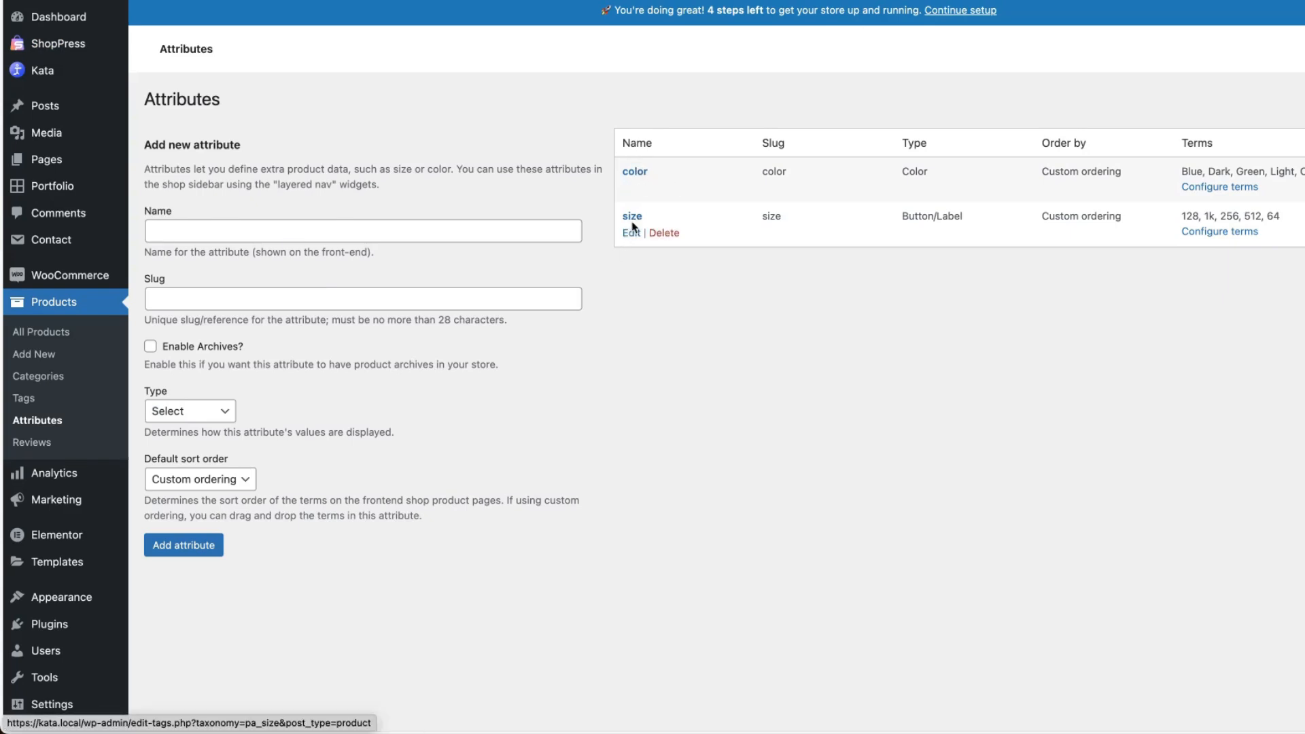
pyautogui.click(632, 233)
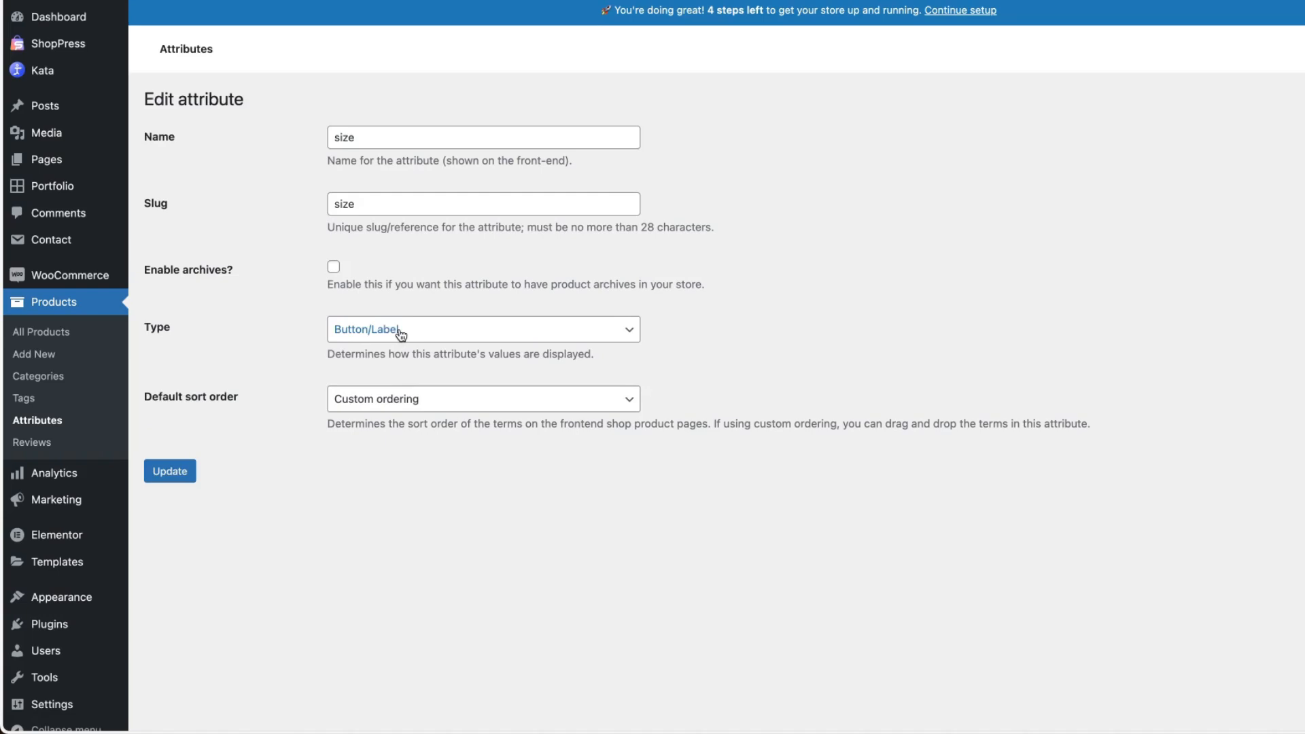
pyautogui.click(400, 332)
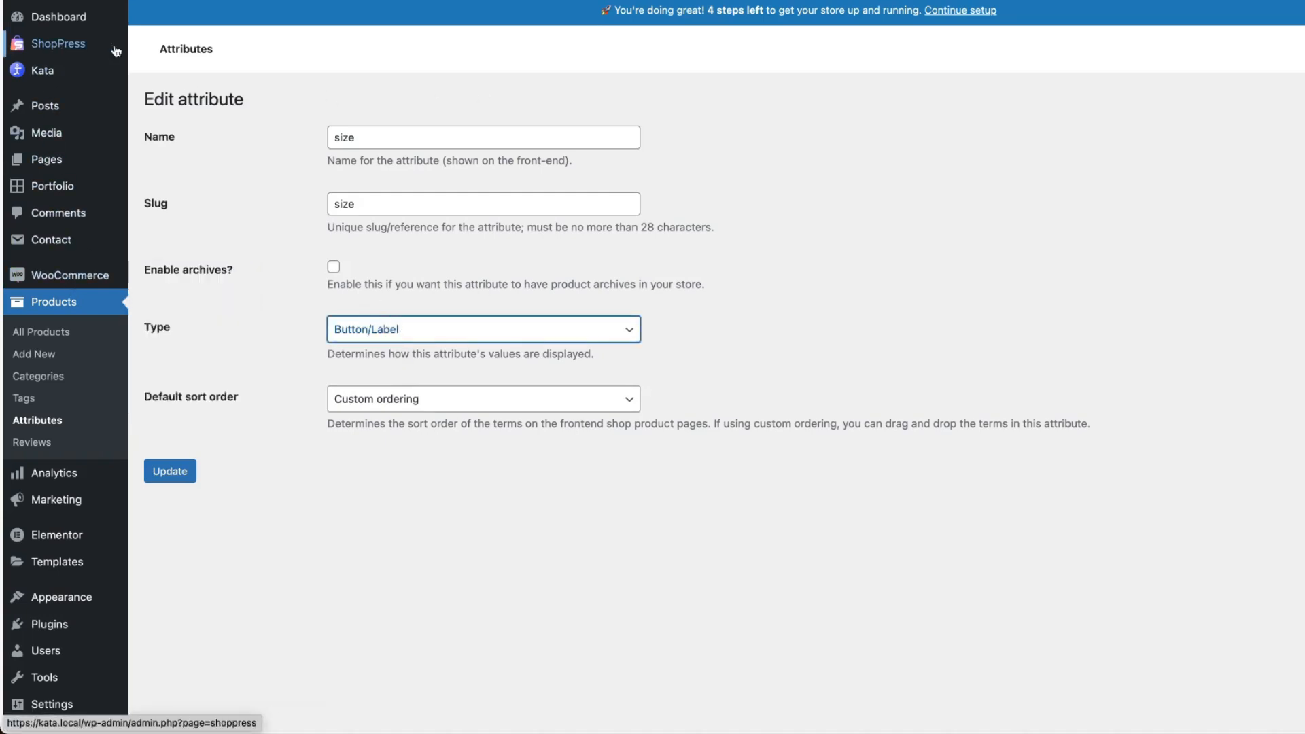
# Return to the ShopPress modules list and open the Variation Swatches module's configuration.
pyautogui.click(77, 45)
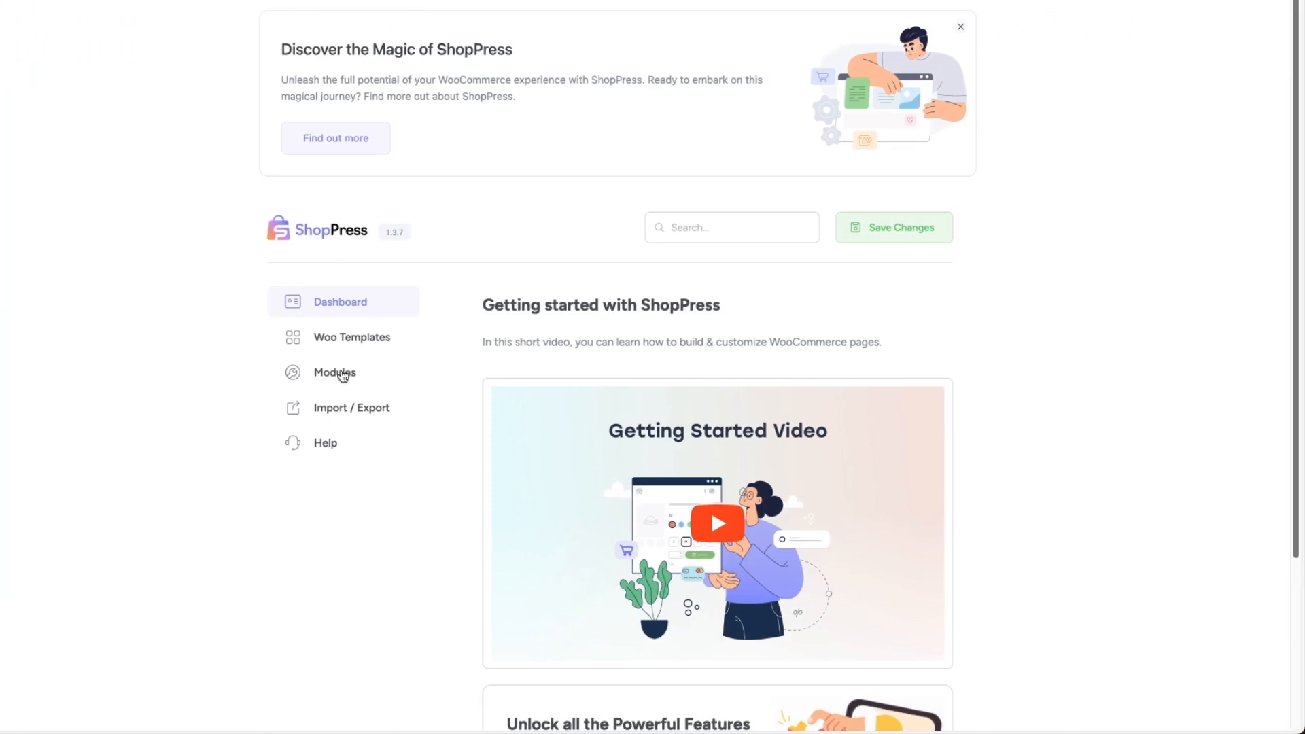
pyautogui.click(534, 372)
pyautogui.scroll(-3, 728, 501)
pyautogui.click(912, 470)
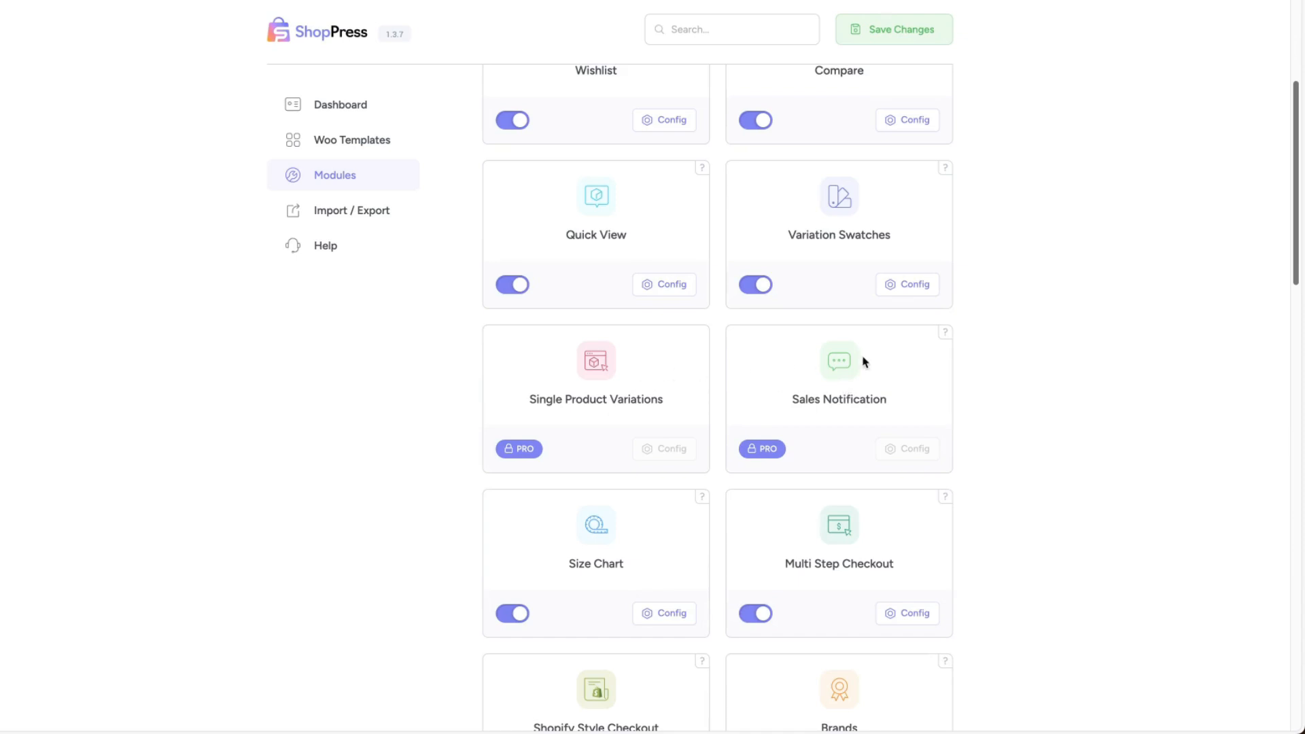
# Open the Size Chart module's configuration and check its display options.
pyautogui.scroll(-3, 865, 361)
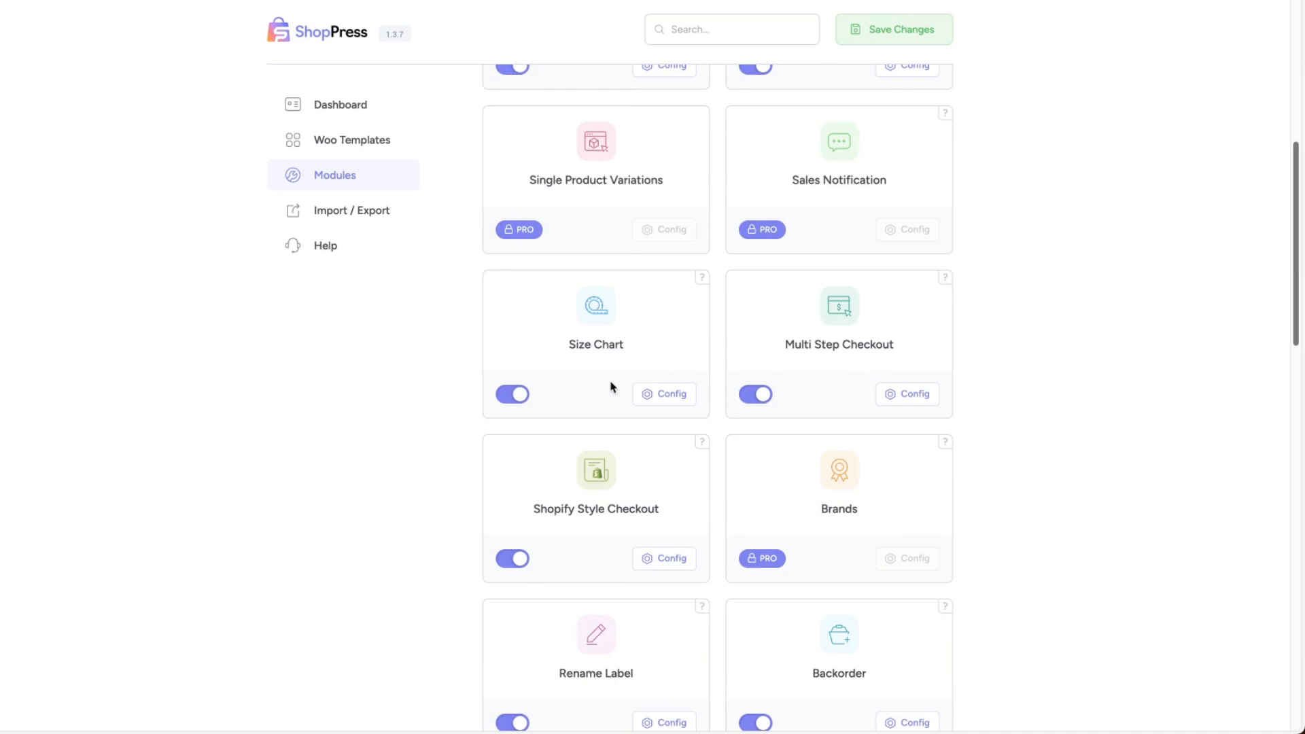
pyautogui.click(663, 396)
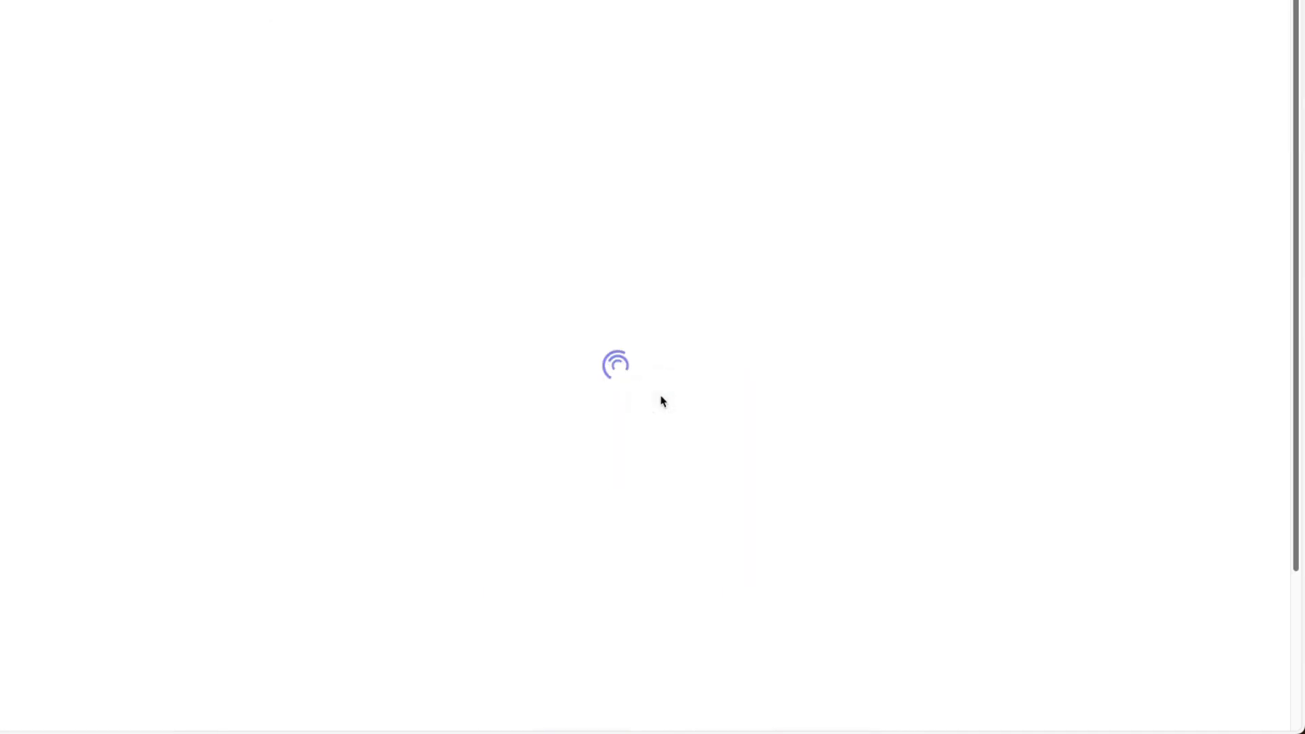
pyautogui.scroll(-2, 843, 361)
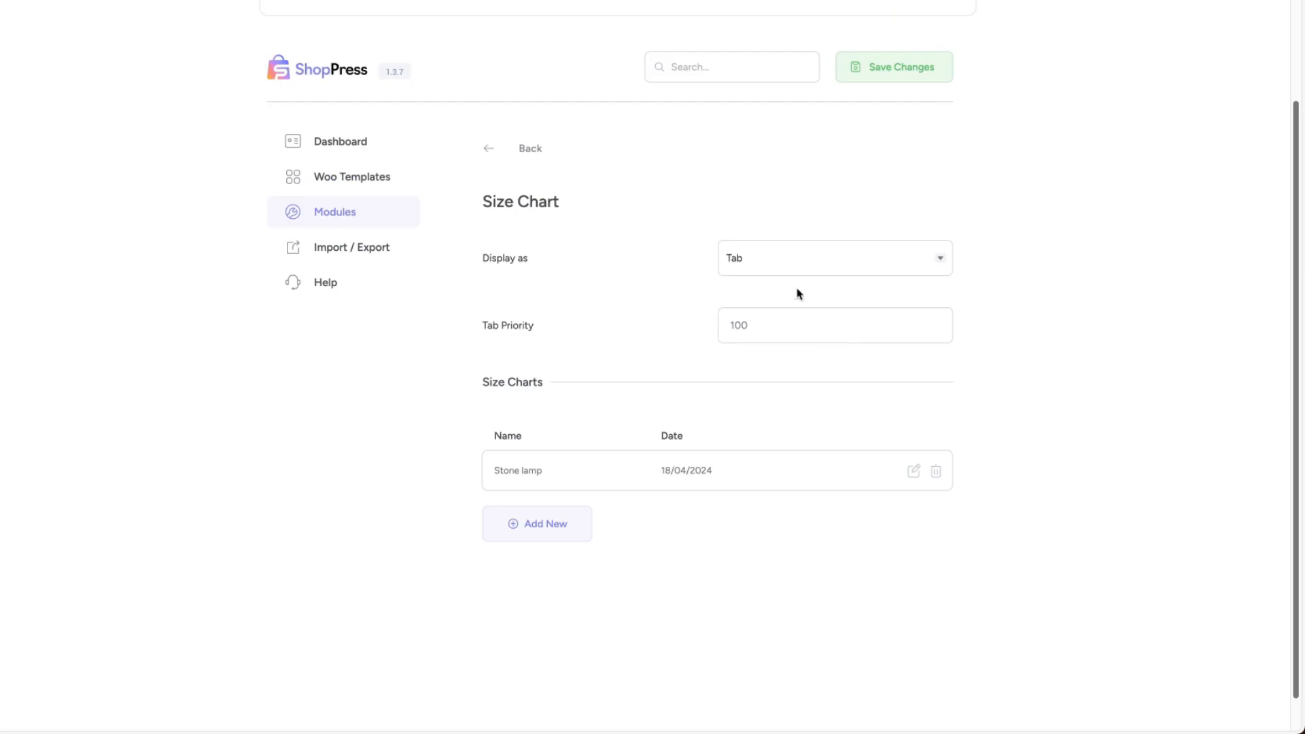
pyautogui.click(793, 257)
pyautogui.click(1080, 263)
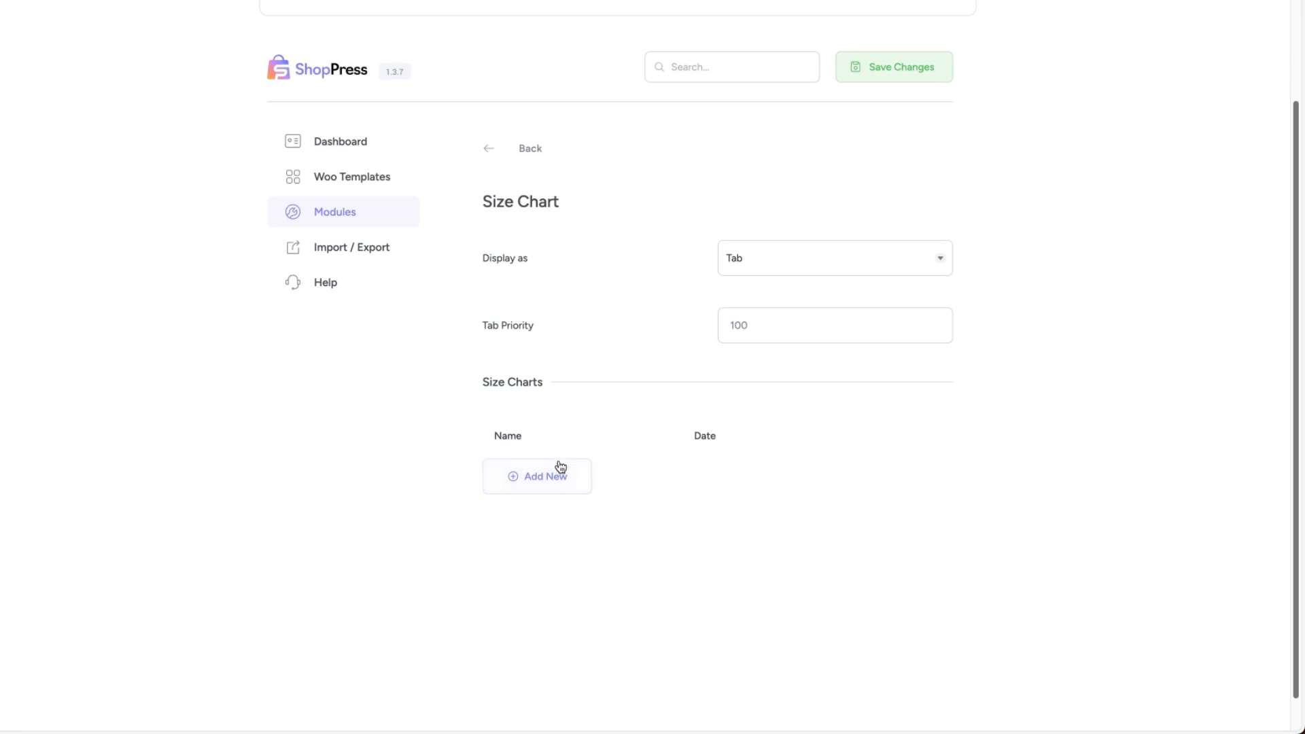
# Create a new size chart named "Stone lamp".
pyautogui.click(545, 478)
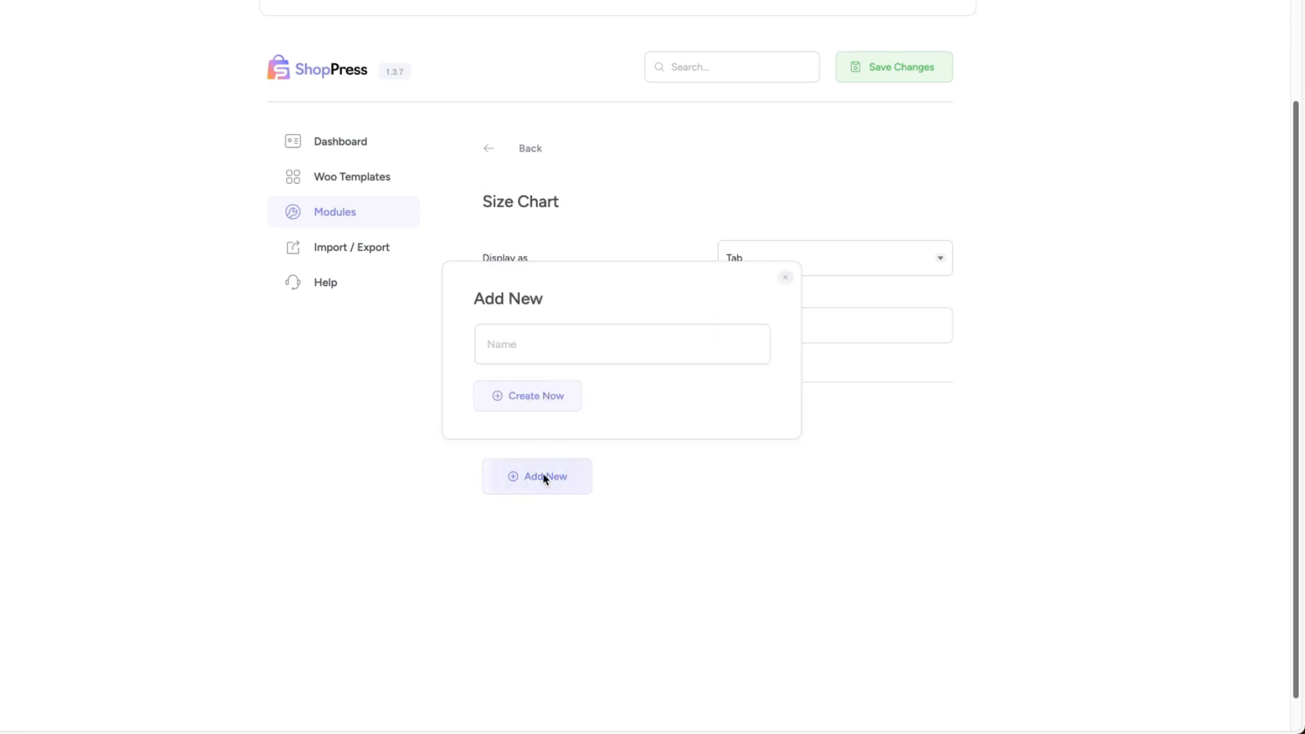
pyautogui.click(545, 336)
pyautogui.write('Stone lamp')
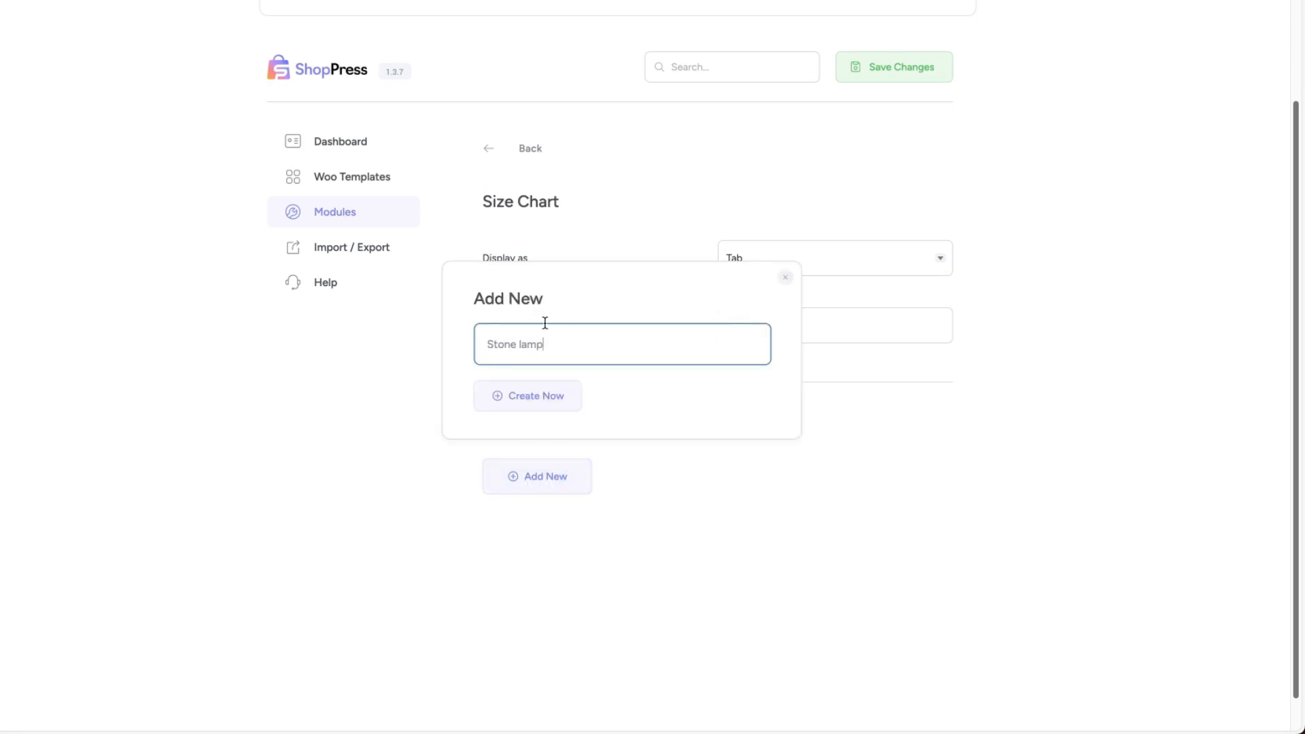
pyautogui.press('Return')
# Set the size chart's product rule to Include and add the Stone Lamp product.
pyautogui.click(551, 296)
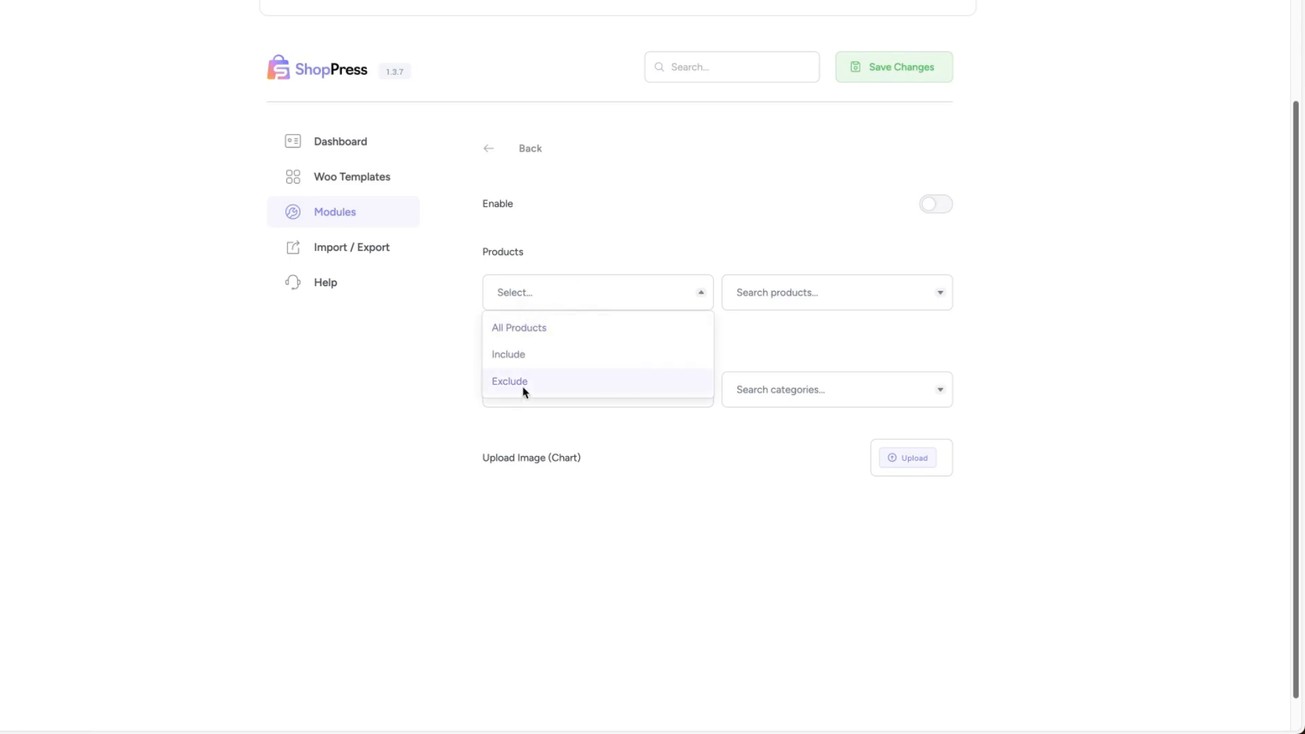
pyautogui.click(524, 391)
pyautogui.click(554, 292)
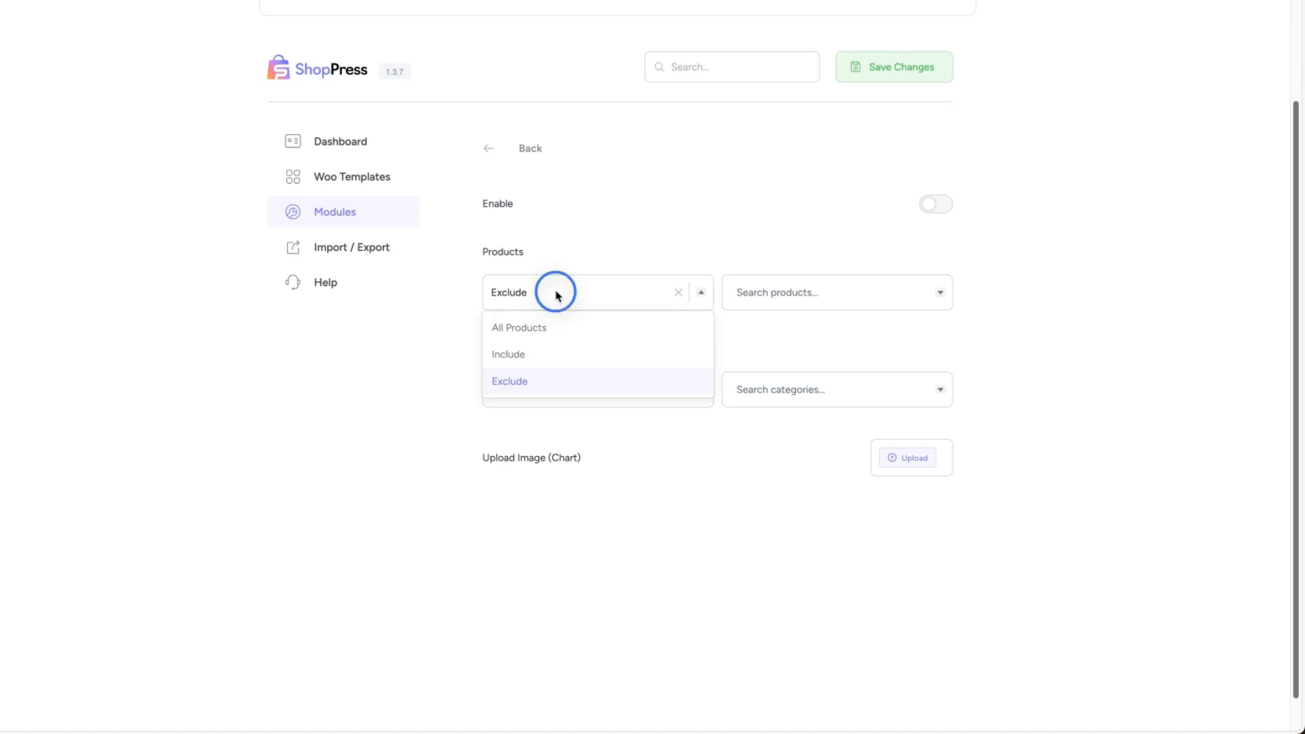
pyautogui.click(515, 356)
pyautogui.click(809, 294)
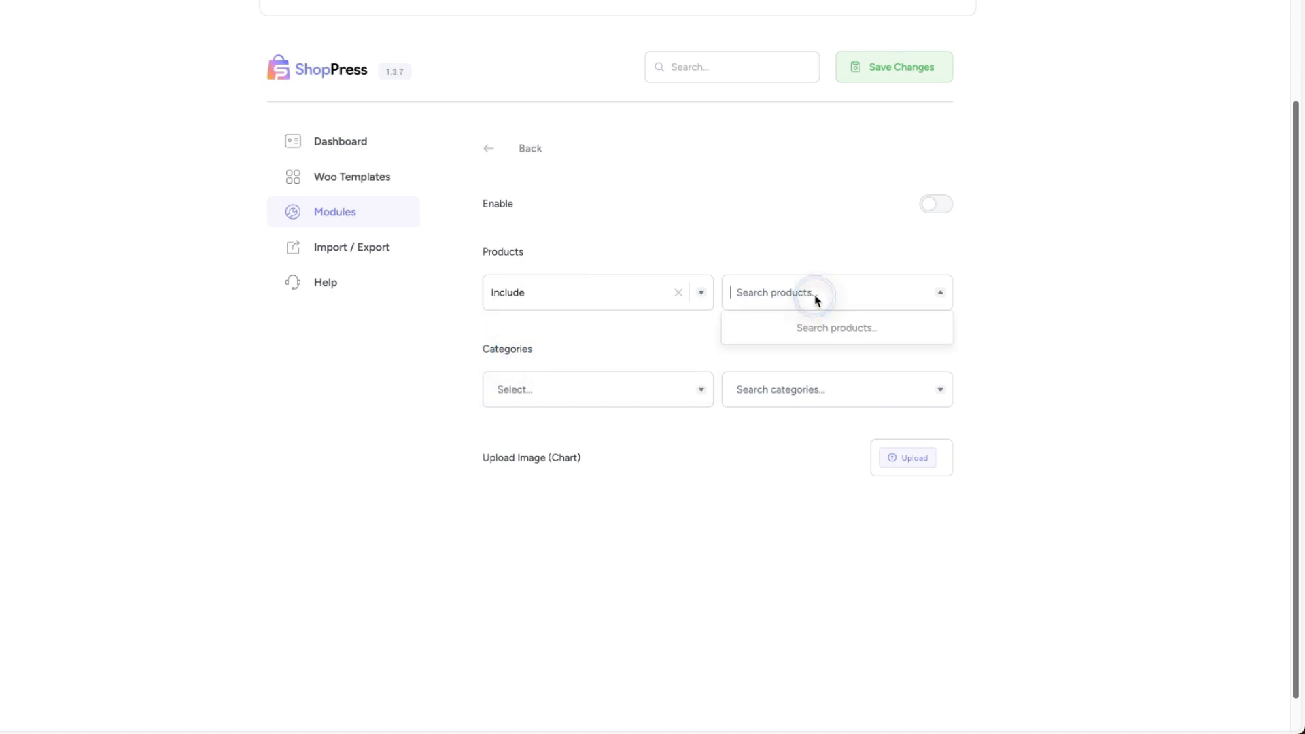
pyautogui.write('stone')
pyautogui.click(775, 332)
# Use Size-Chart.jpg from the media library as the chart image, then enable the size chart and save the changes.
pyautogui.click(909, 459)
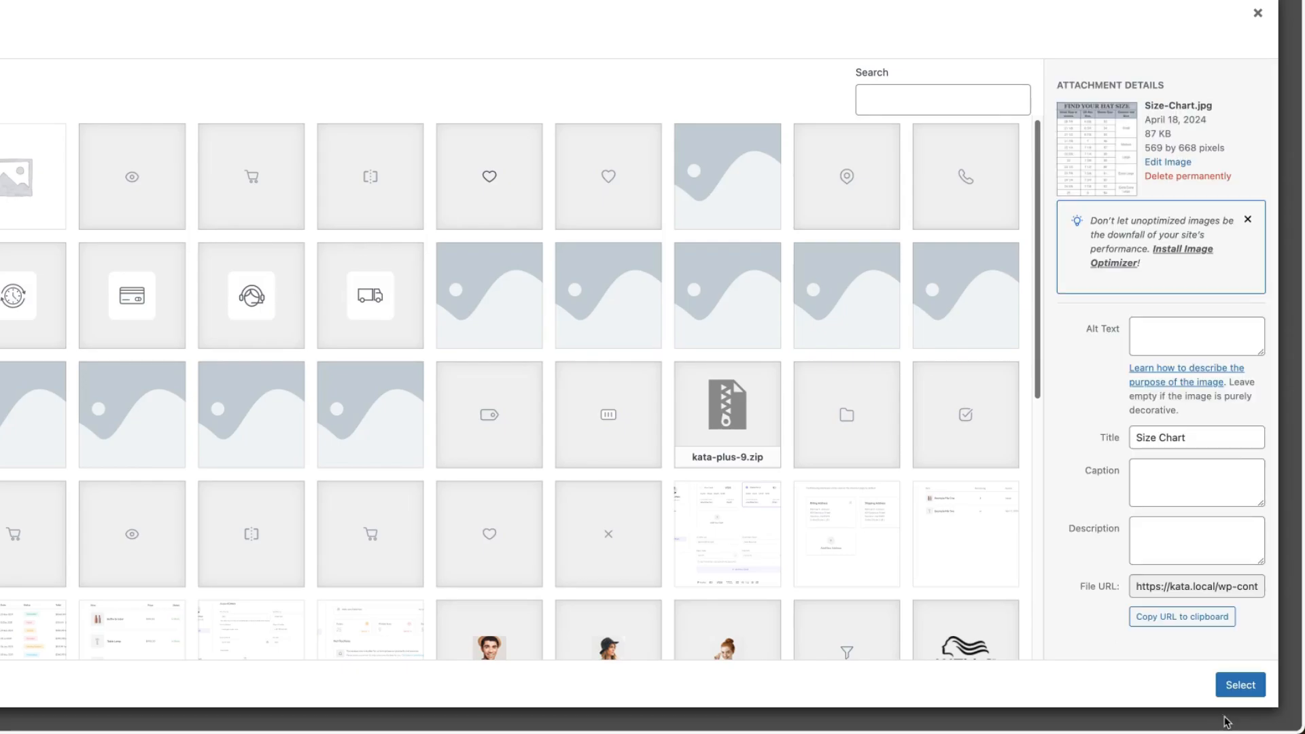
pyautogui.click(1241, 685)
pyautogui.click(886, 70)
pyautogui.click(936, 204)
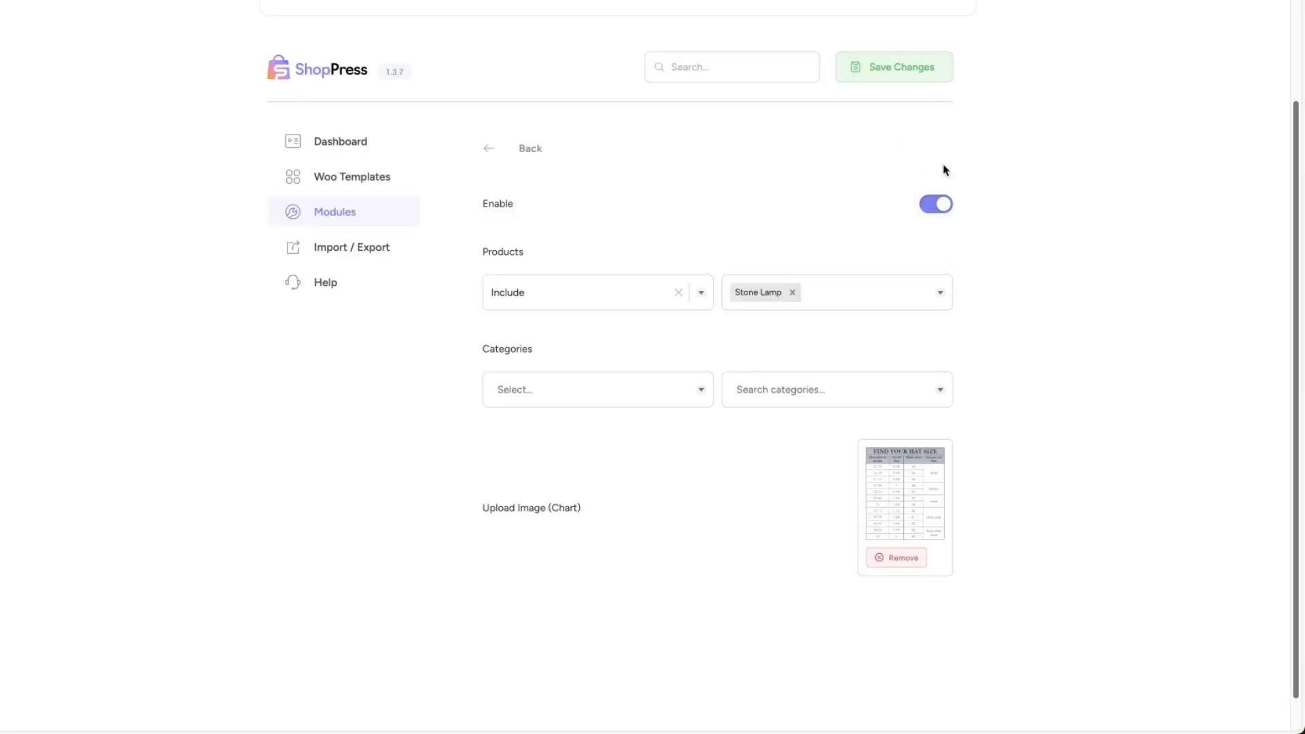
pyautogui.click(886, 70)
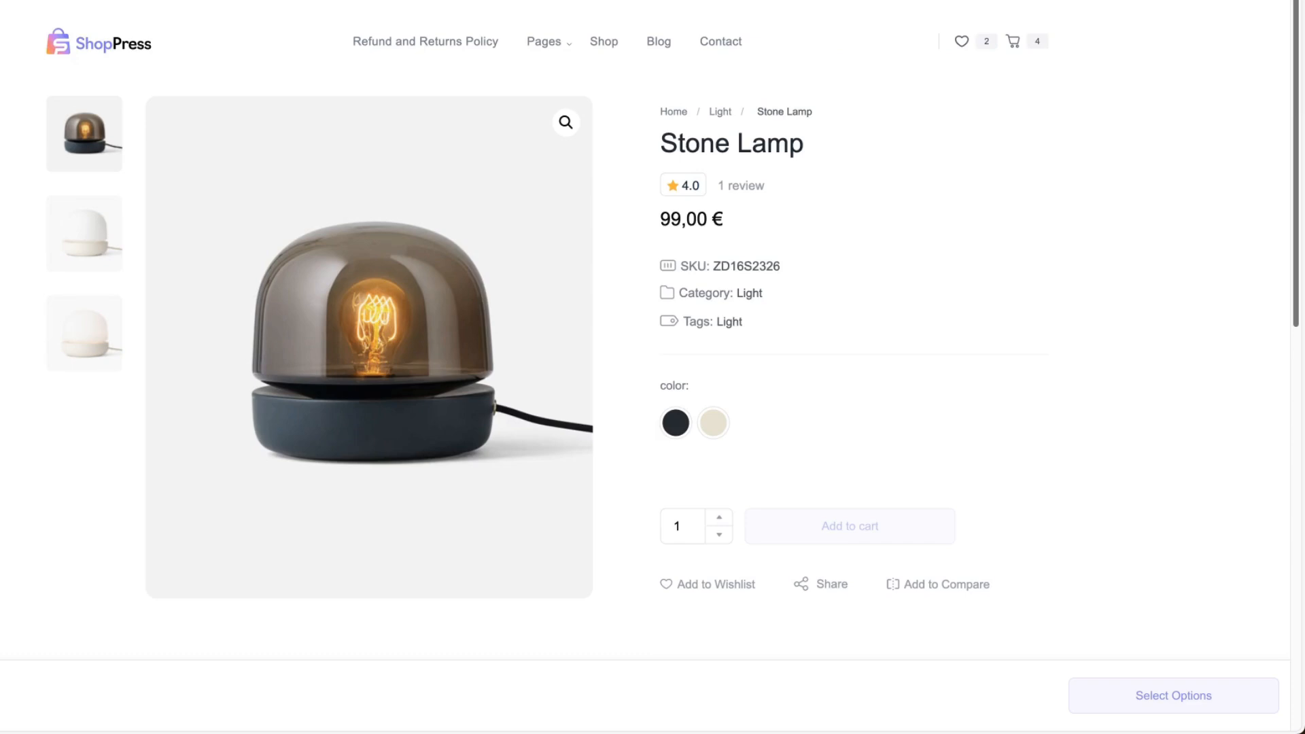
# View the size chart on the Stone Lamp product page.
pyautogui.scroll(-5, 594, 332)
pyautogui.click(492, 277)
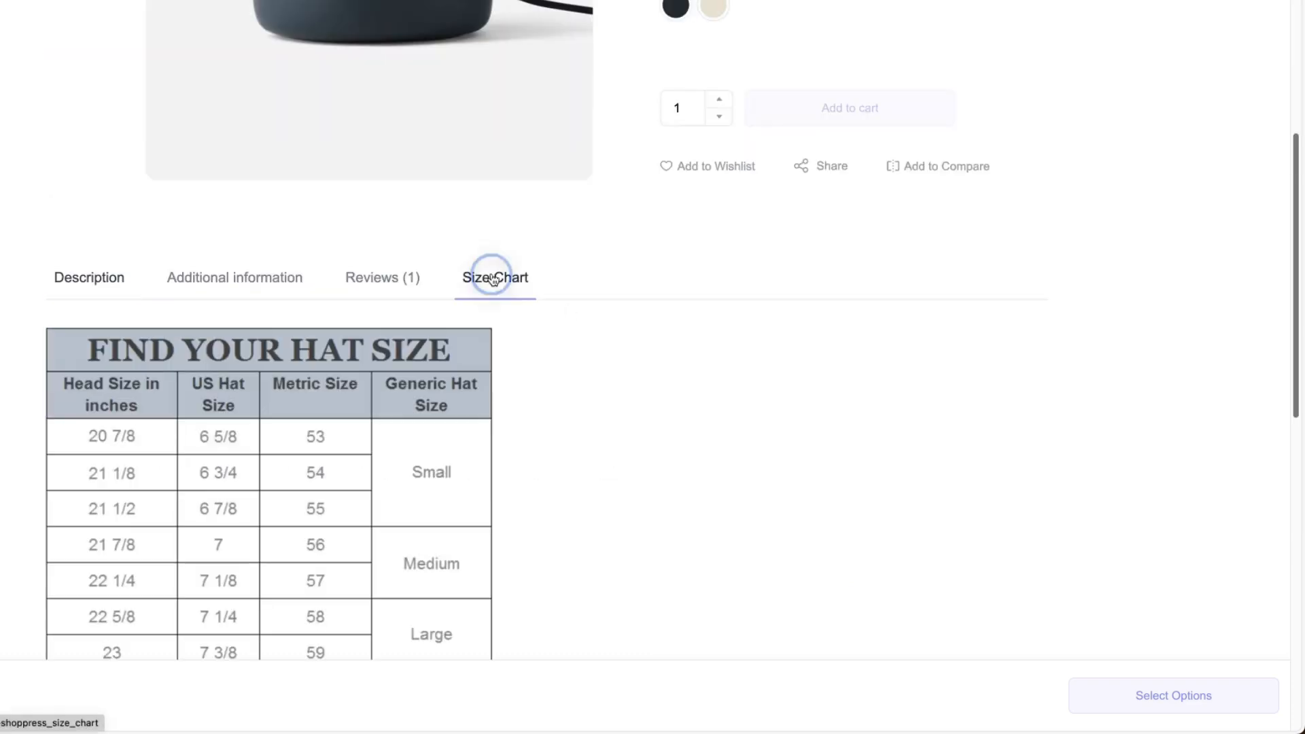
pyautogui.scroll(-10, 775, 300)
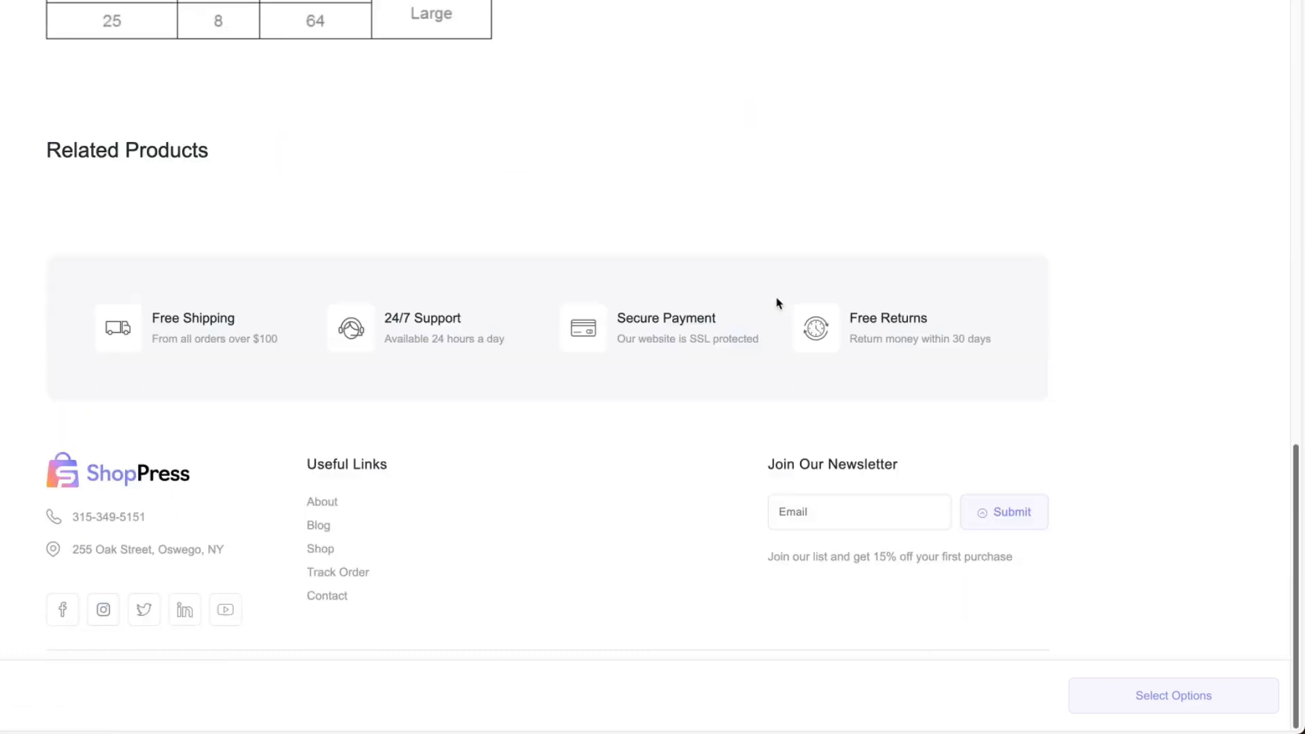
pyautogui.scroll(15, 799, 323)
# Open the Apple HomePod mini from the Shop page and check its product page for a size chart.
pyautogui.click(602, 48)
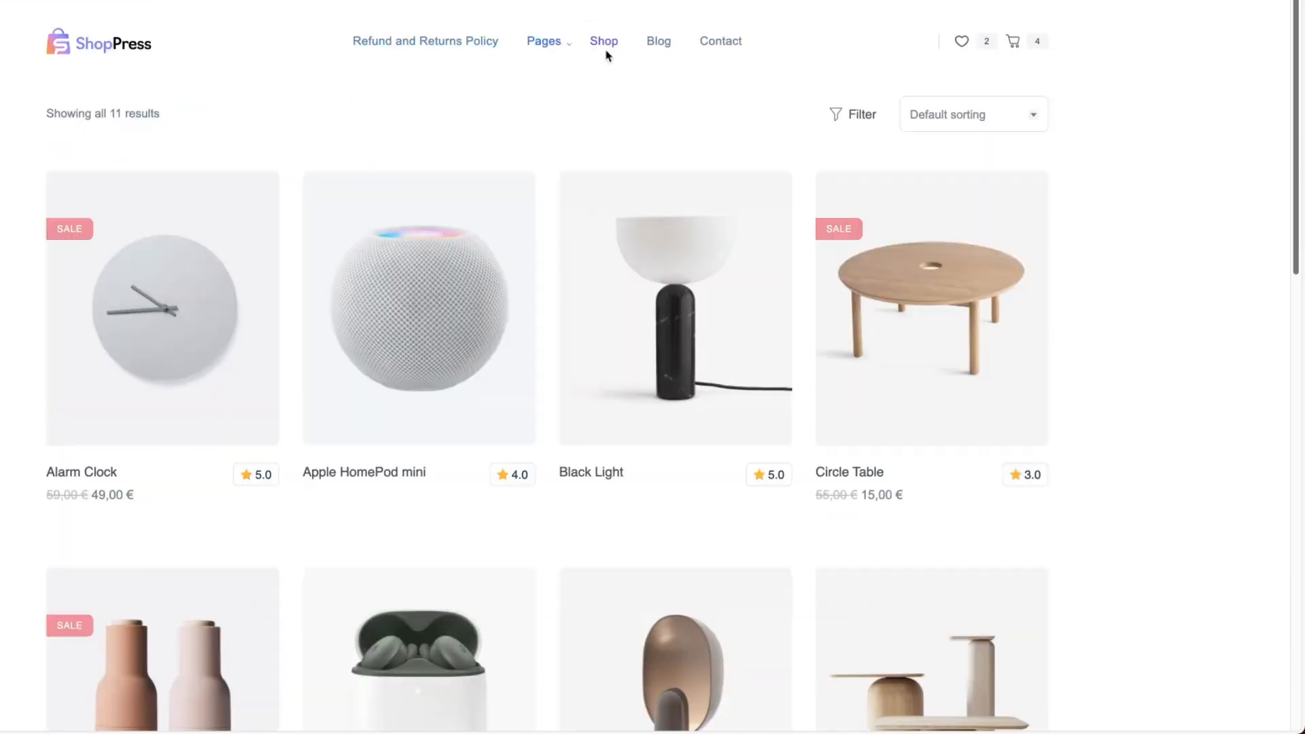
pyautogui.click(373, 306)
pyautogui.scroll(-5, 752, 339)
pyautogui.scroll(-5, 752, 339)
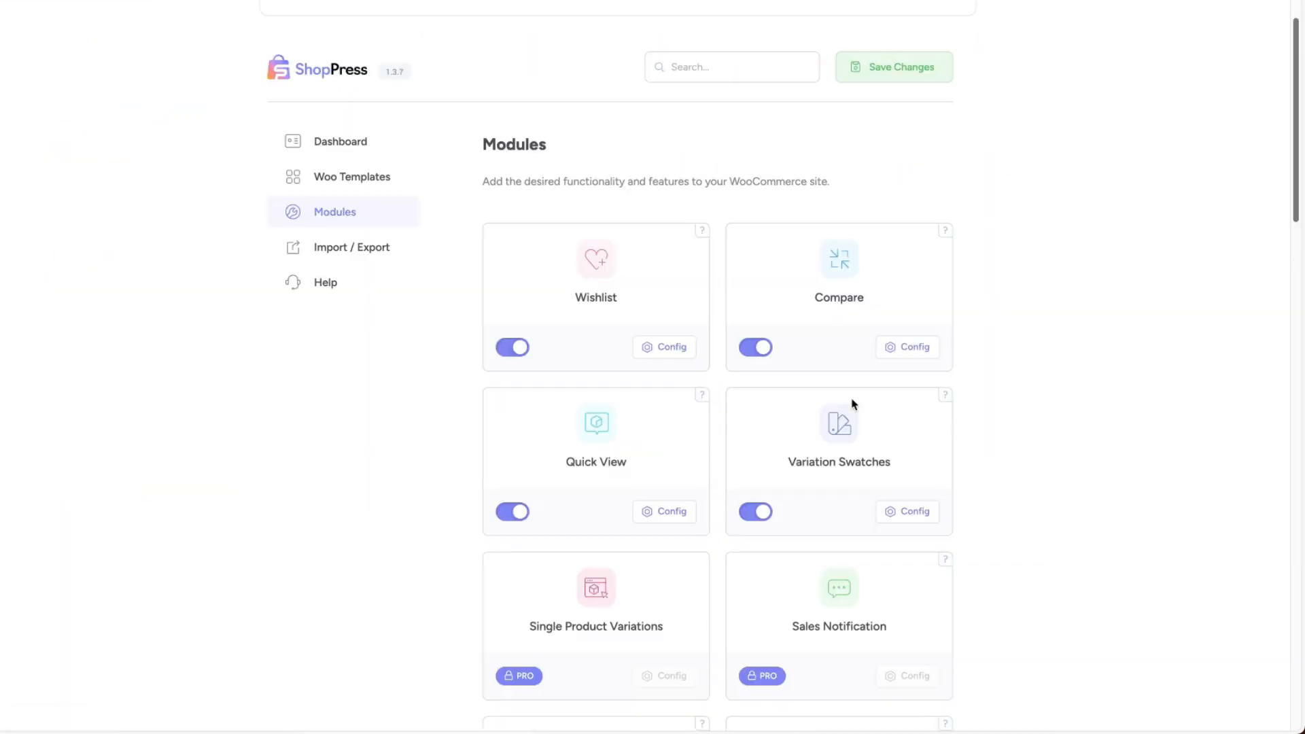
# Review the shop's Shopify-style checkout page and go back to the checkout modules in the modules list.
pyautogui.scroll(-8, 857, 408)
pyautogui.scroll(3, 868, 408)
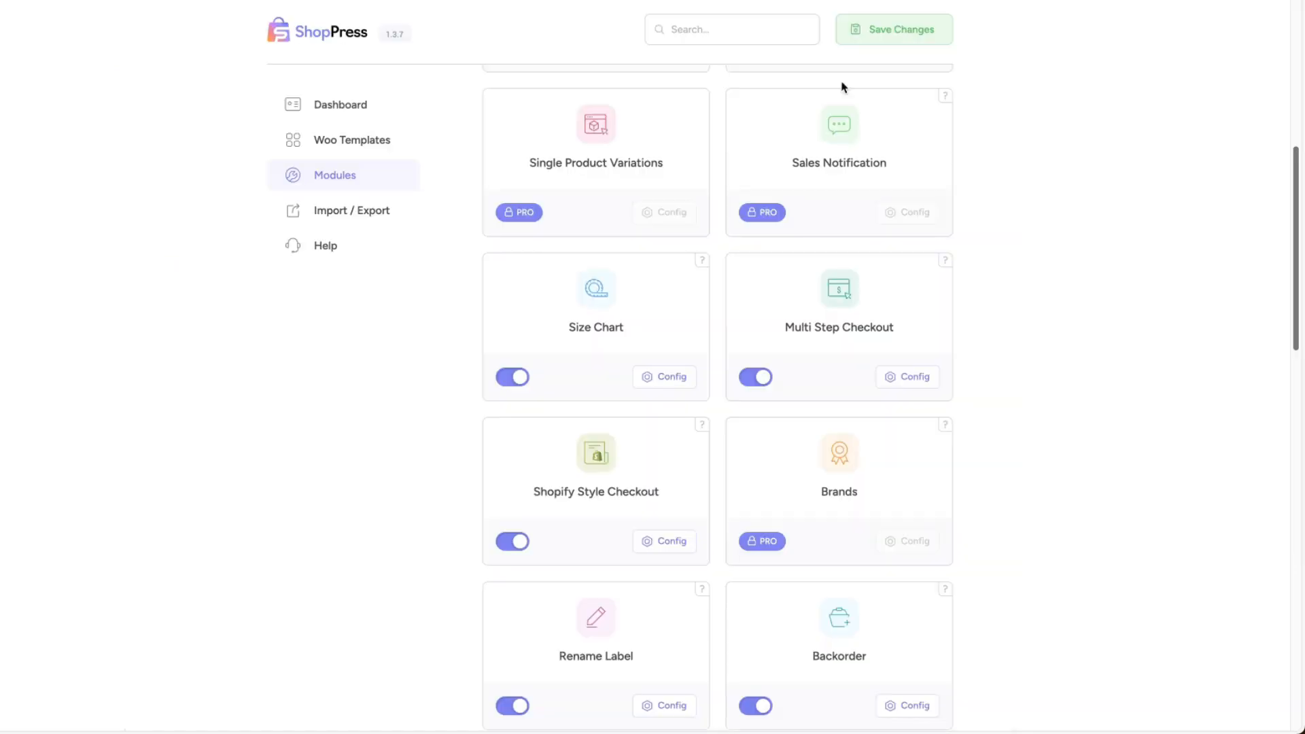
pyautogui.scroll(1, 979, 364)
pyautogui.scroll(-1, 787, 461)
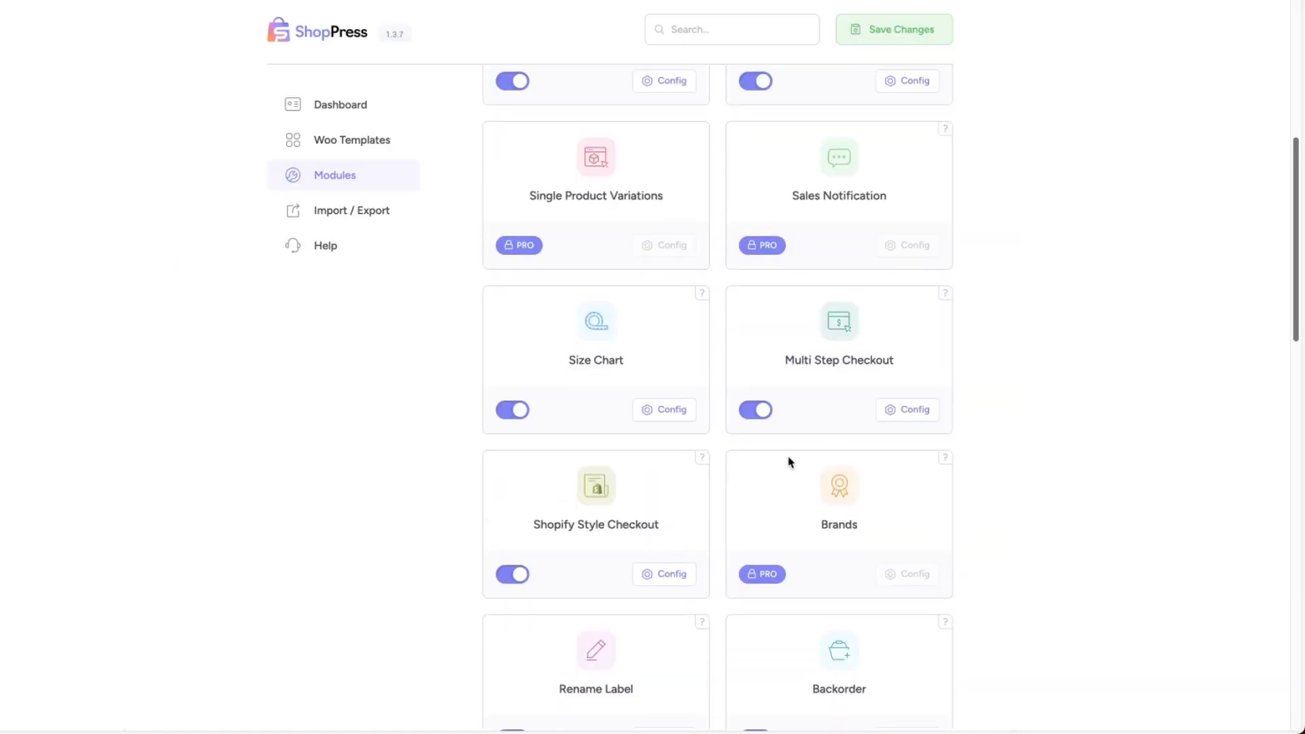
# Disable the Shopify Style Checkout module and save, and return from the Multi Step Checkout configuration to the modules list.
pyautogui.click(522, 573)
pyautogui.click(890, 34)
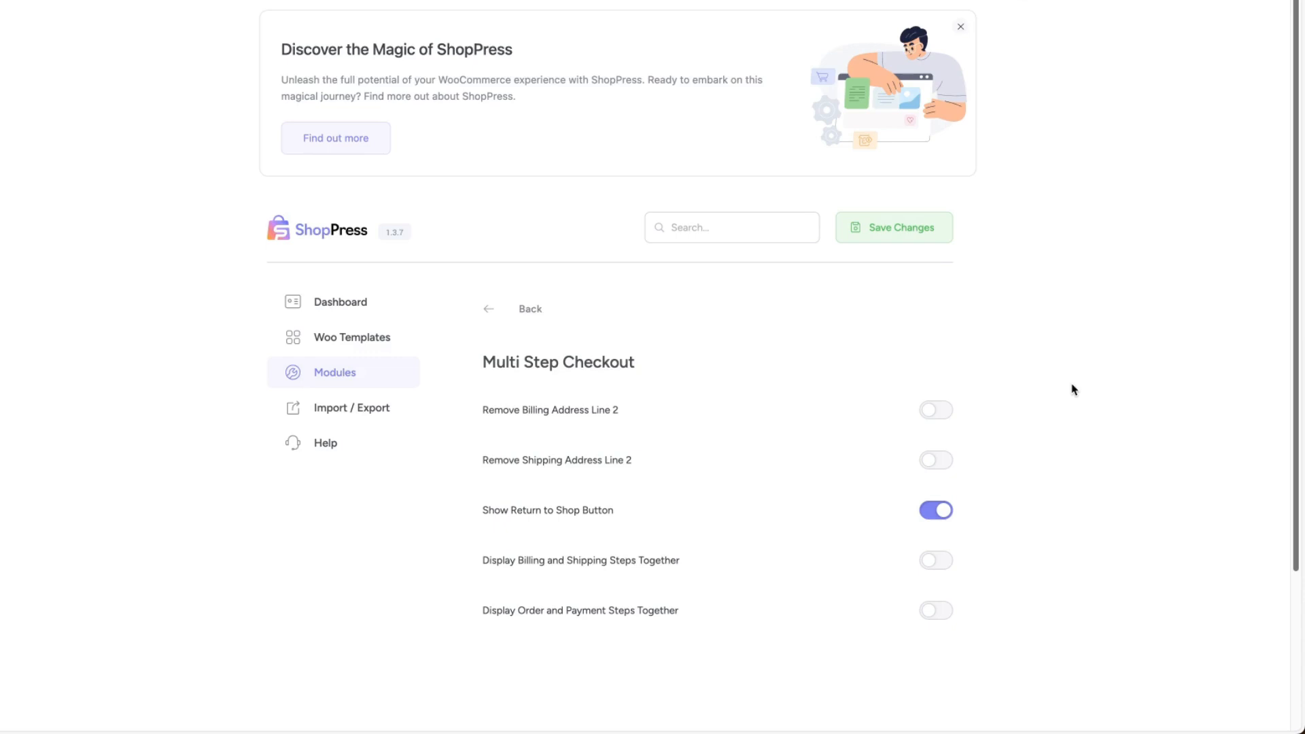
pyautogui.click(530, 309)
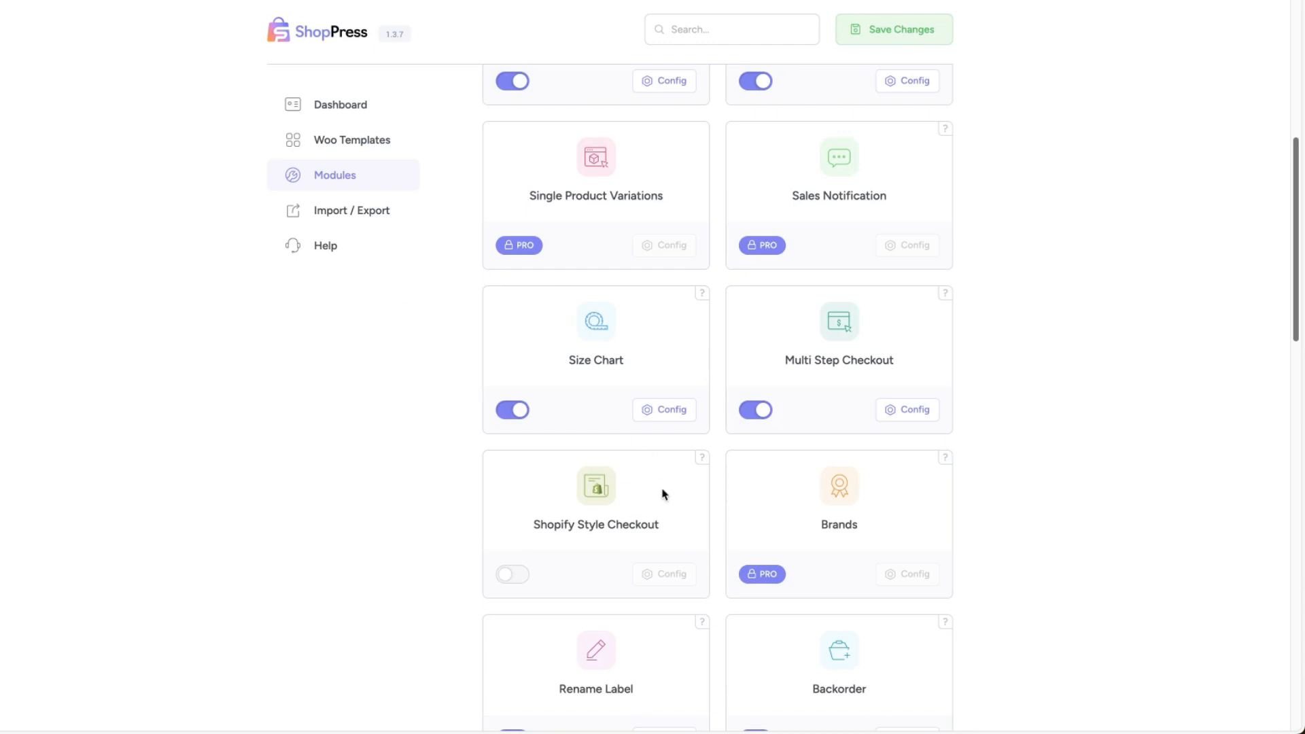
# Enable the Shopify Style Checkout module, review its configuration options and save the changes.
pyautogui.scroll(-1, 665, 496)
pyautogui.click(518, 535)
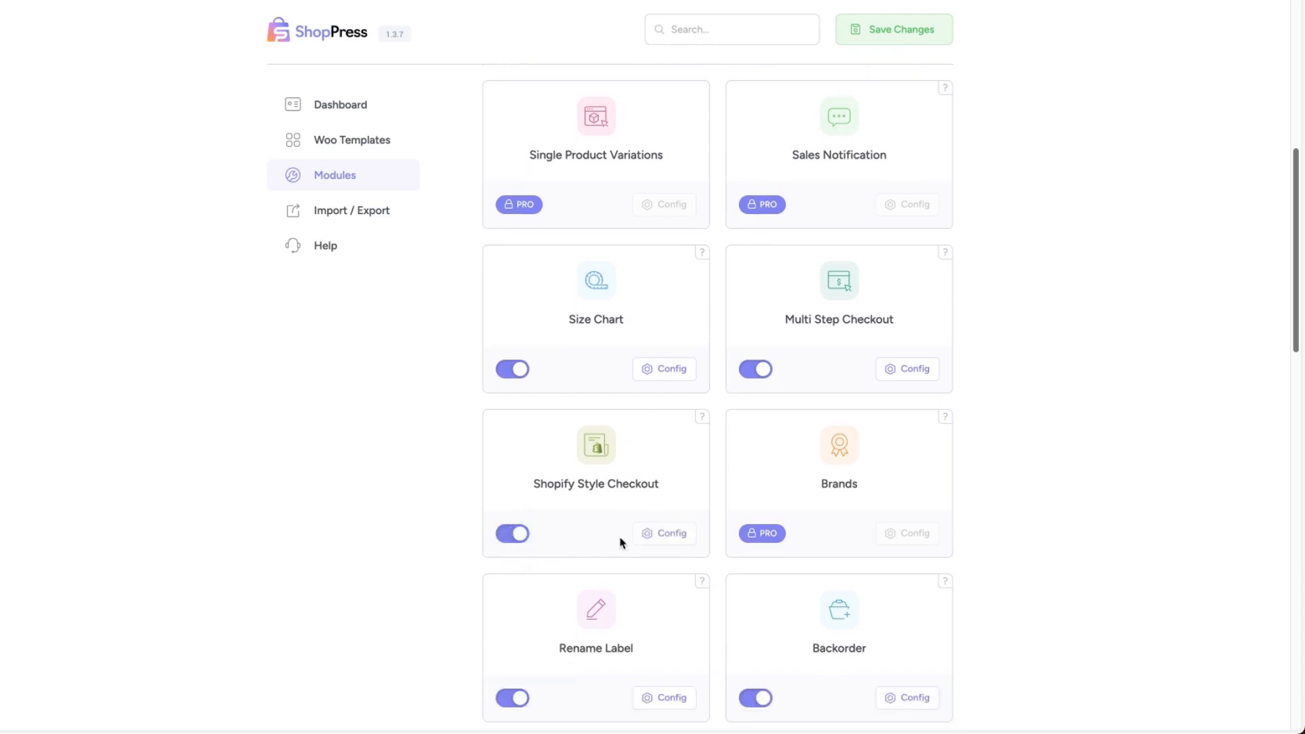
pyautogui.click(669, 535)
pyautogui.scroll(-6, 985, 426)
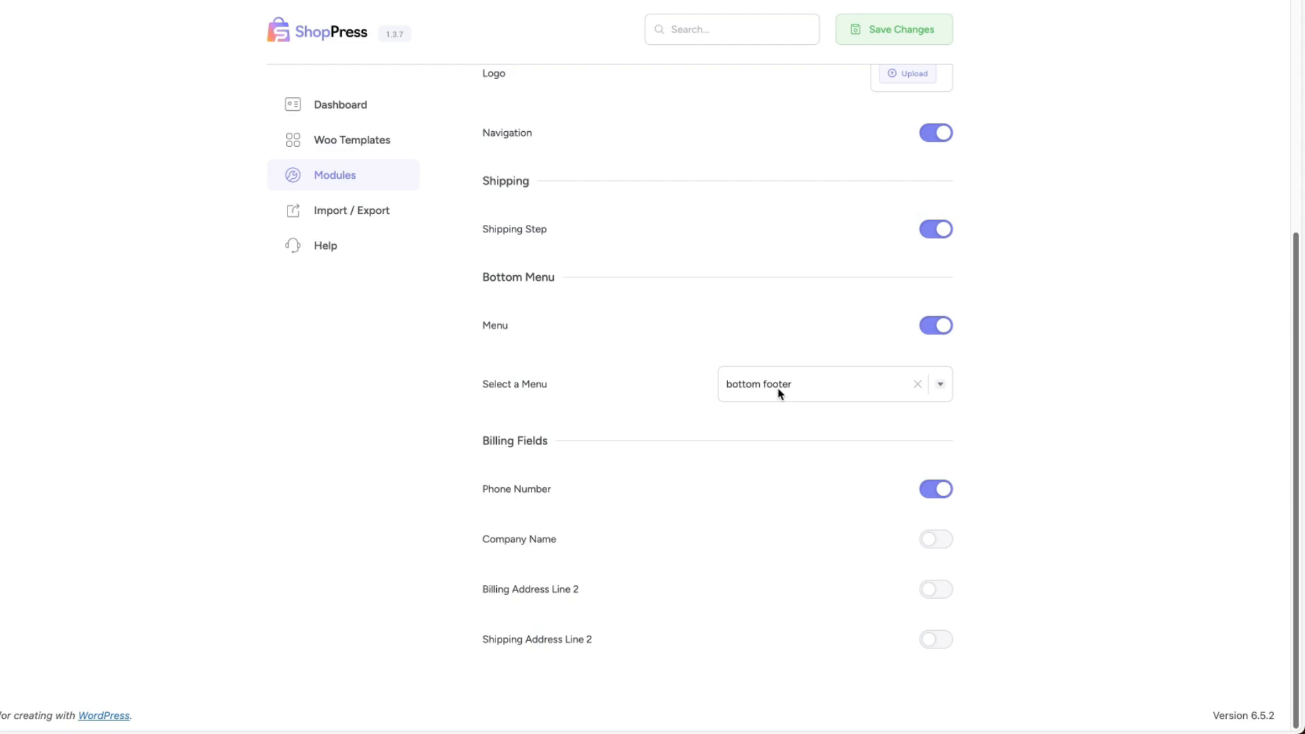
pyautogui.click(894, 32)
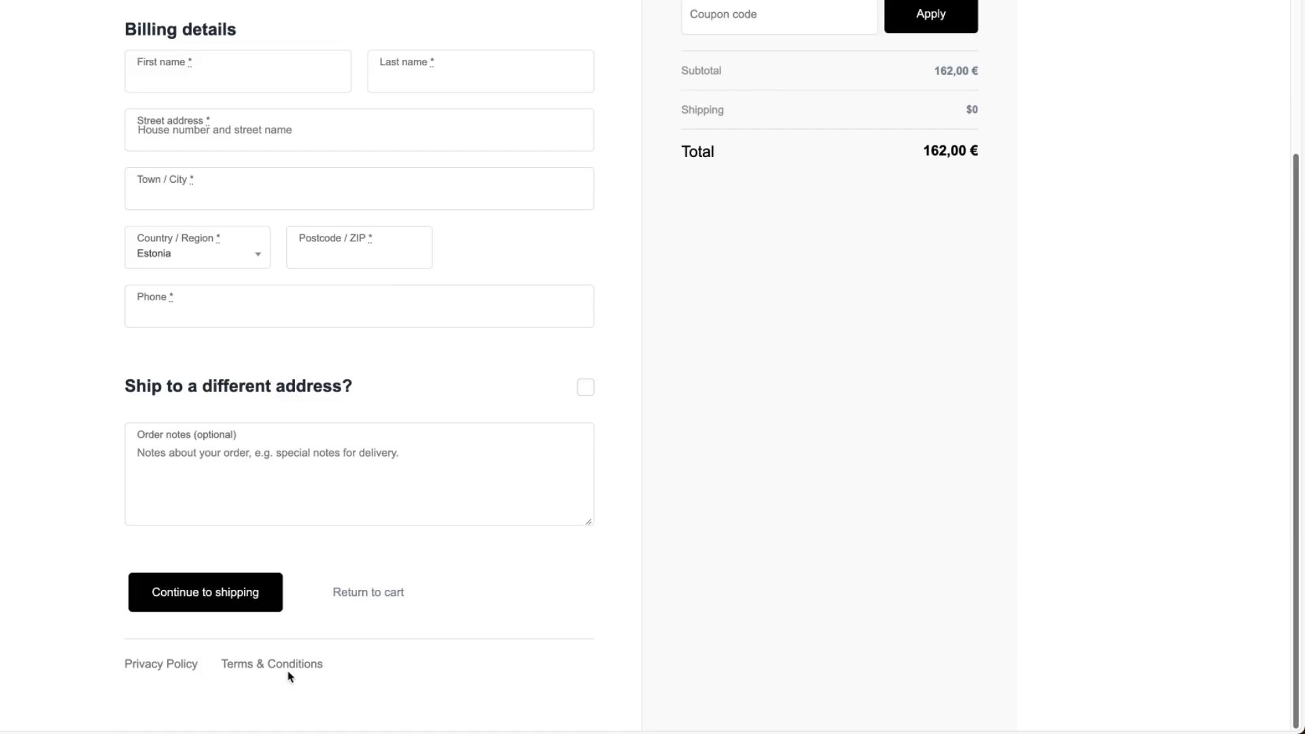
# Review the billing fields on the checkout page, and return to the modules list to browse the remaining modules.
pyautogui.scroll(2, 537, 450)
pyautogui.click(201, 425)
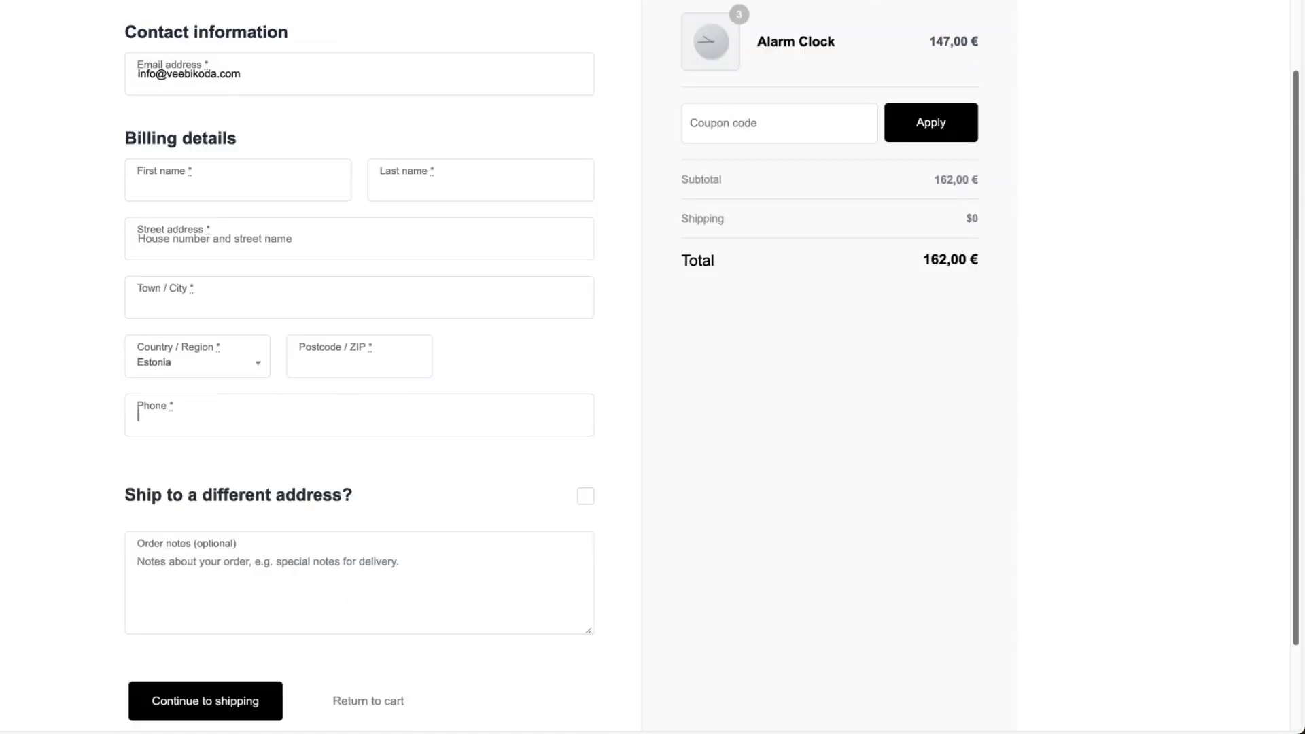
pyautogui.click(527, 224)
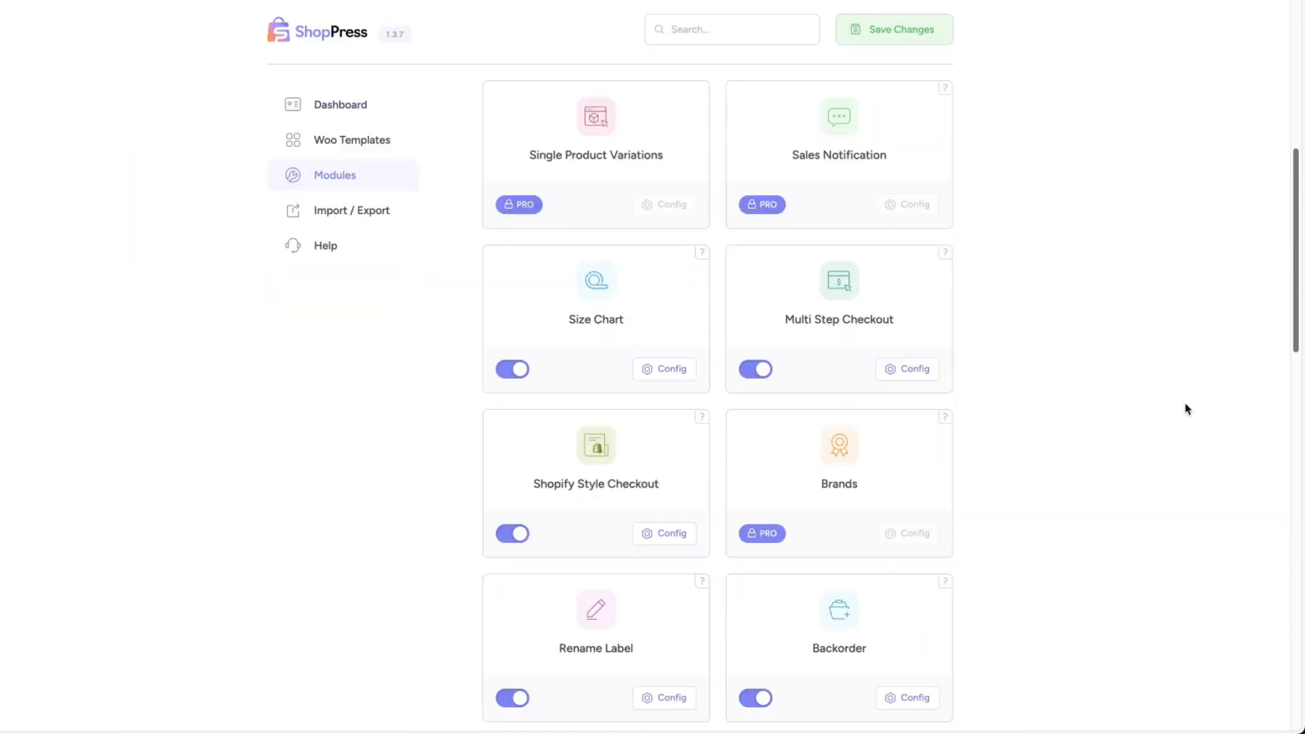
pyautogui.scroll(-5, 1014, 380)
pyautogui.scroll(-6, 1015, 380)
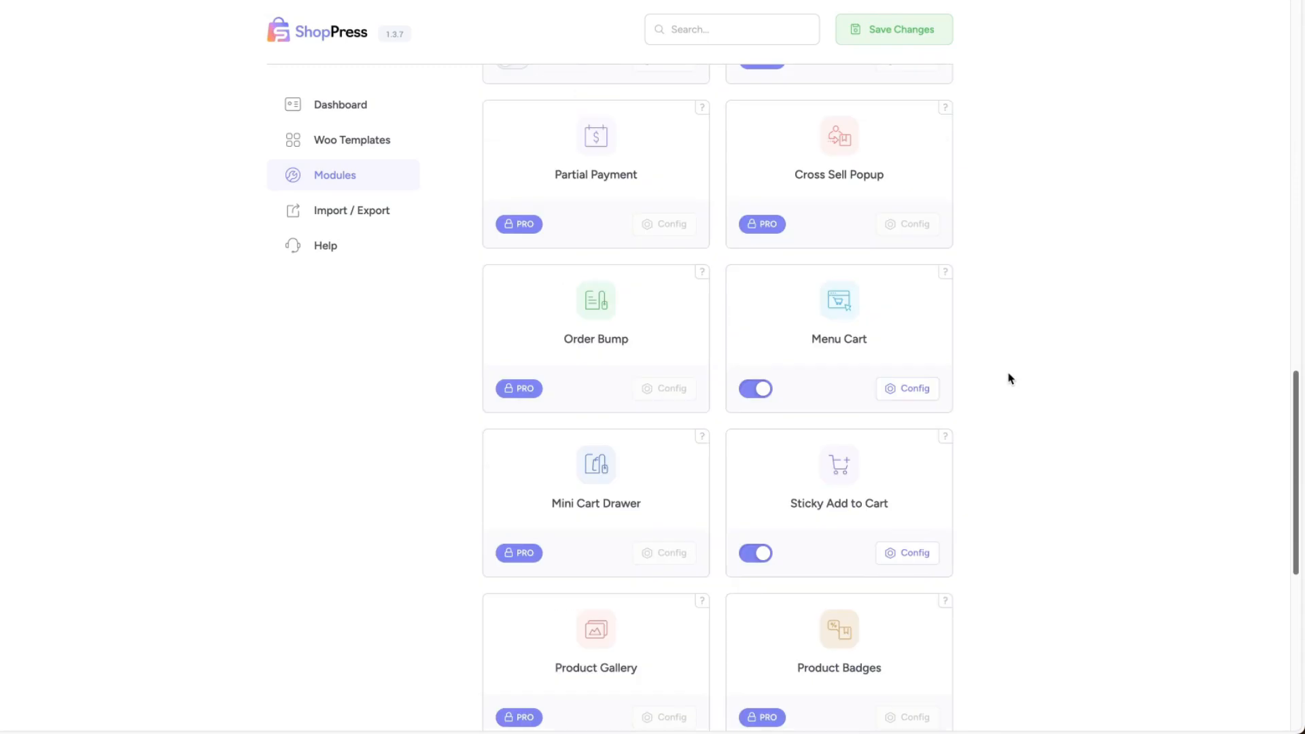
# Enable the Rename Label module and review its label settings for the shop, single product and checkout pages.
pyautogui.scroll(-1, 1009, 372)
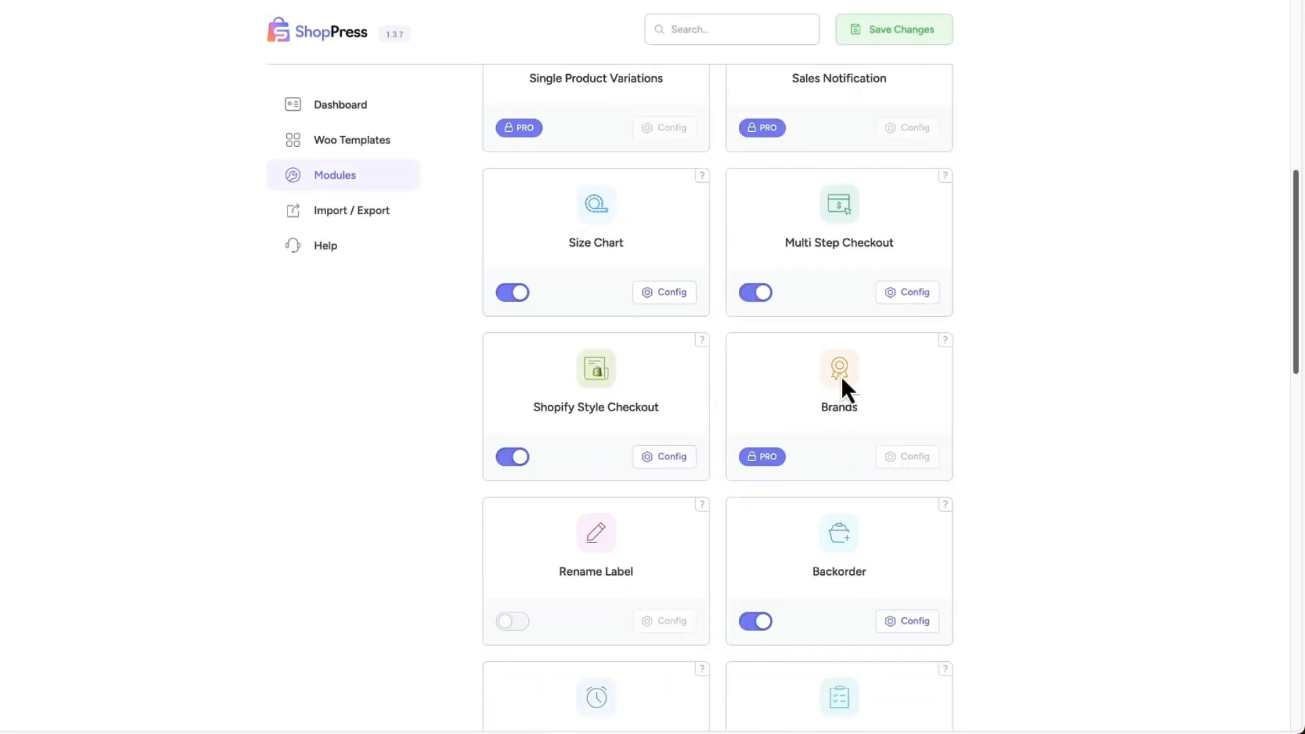
pyautogui.scroll(-4, 1085, 373)
pyautogui.scroll(1, 994, 348)
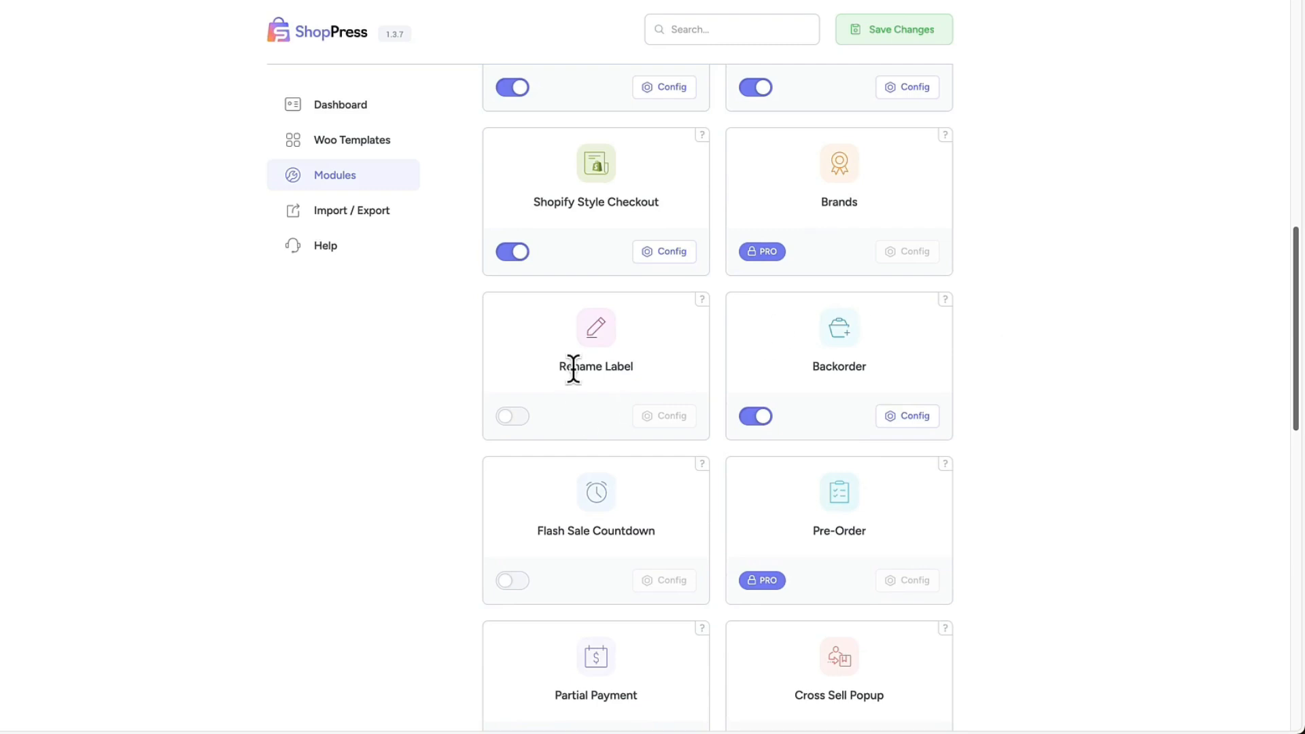
pyautogui.click(516, 416)
pyautogui.click(663, 418)
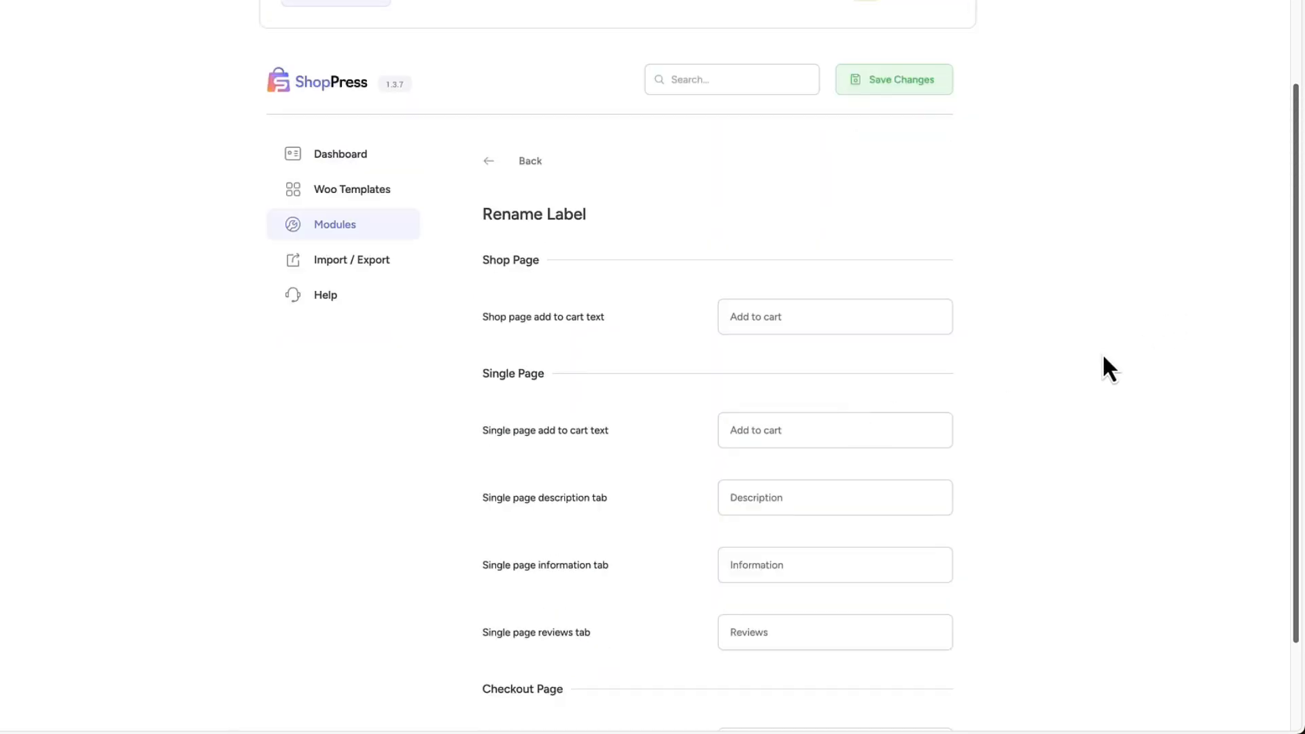
pyautogui.scroll(-2, 1102, 357)
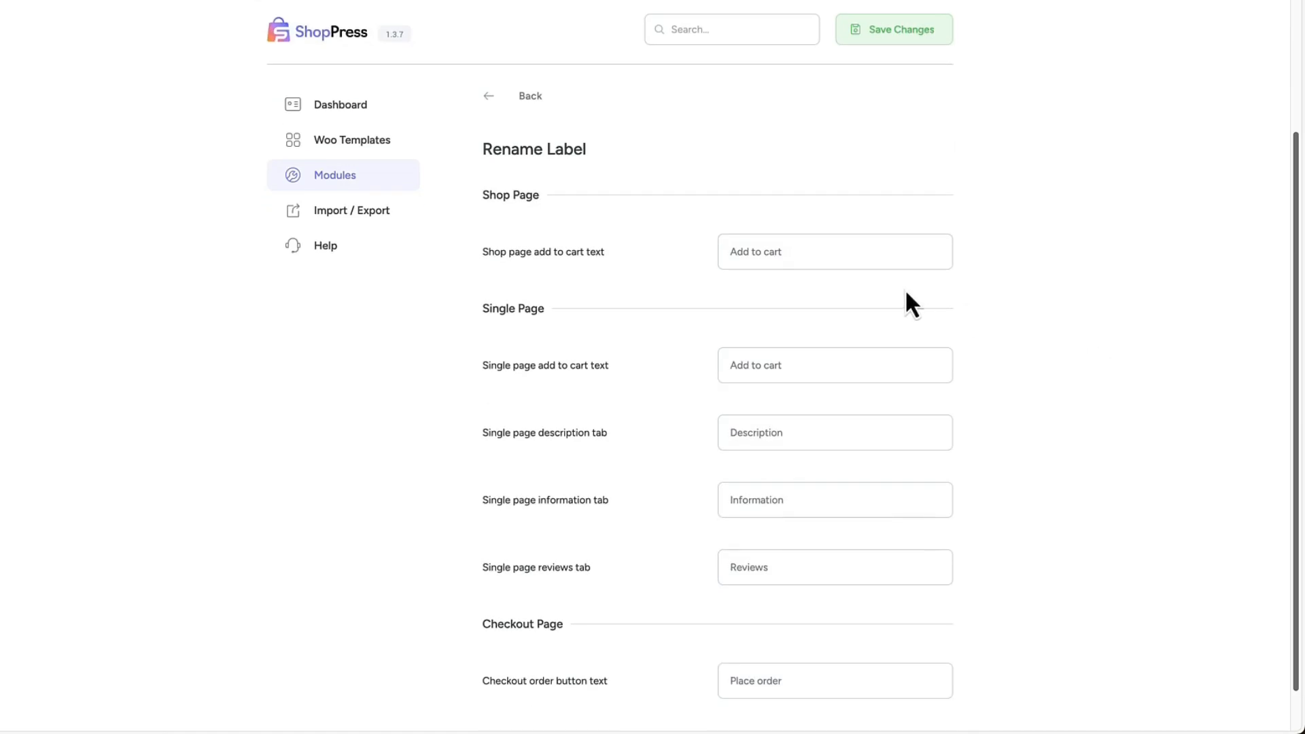
pyautogui.scroll(-1, 767, 367)
pyautogui.scroll(-1, 767, 367)
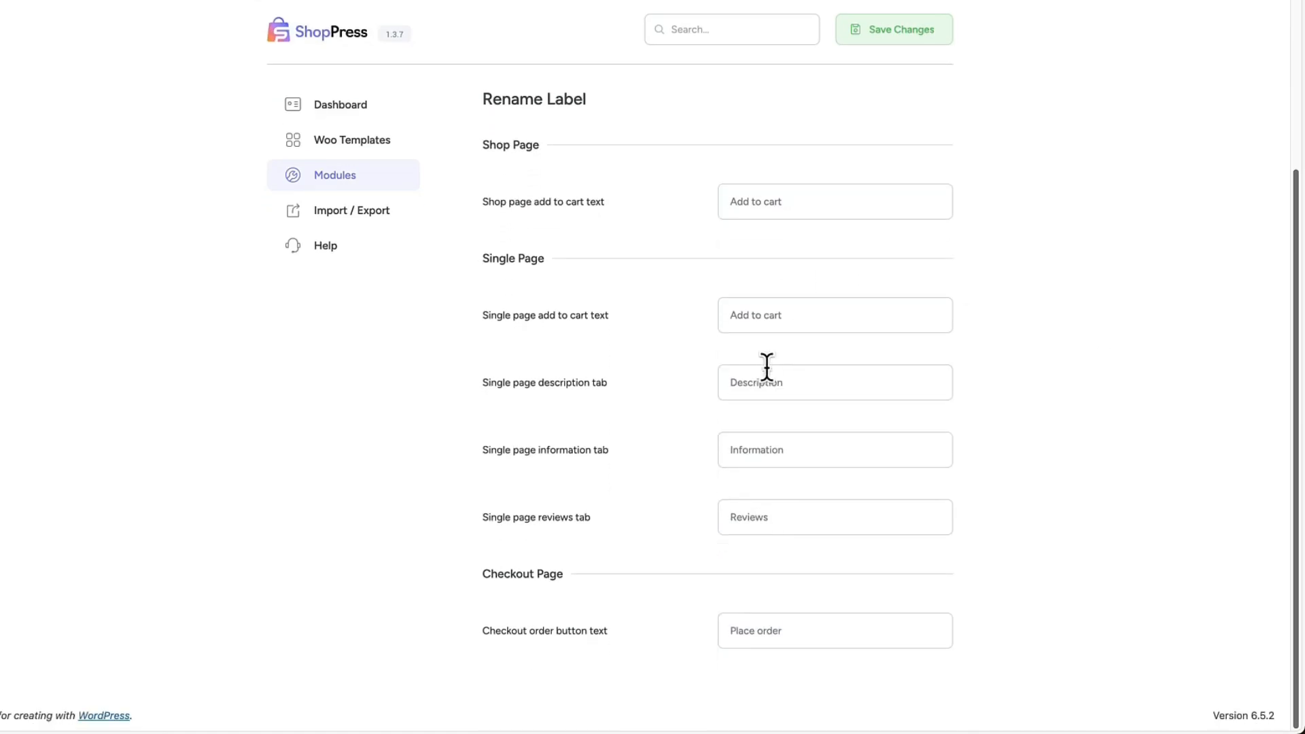
pyautogui.scroll(3, 770, 348)
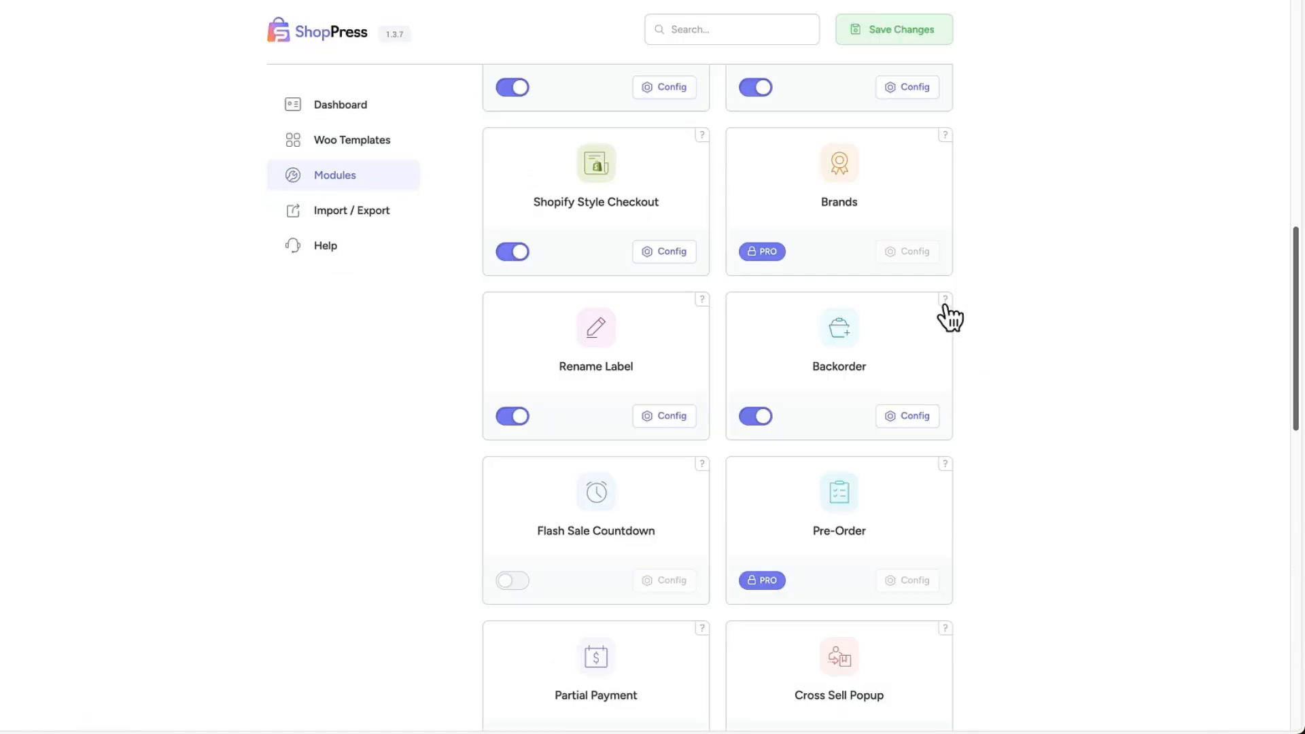
# Read the Backorder module's description and configuration options, and return to the modules list.
pyautogui.moveTo(945, 303)
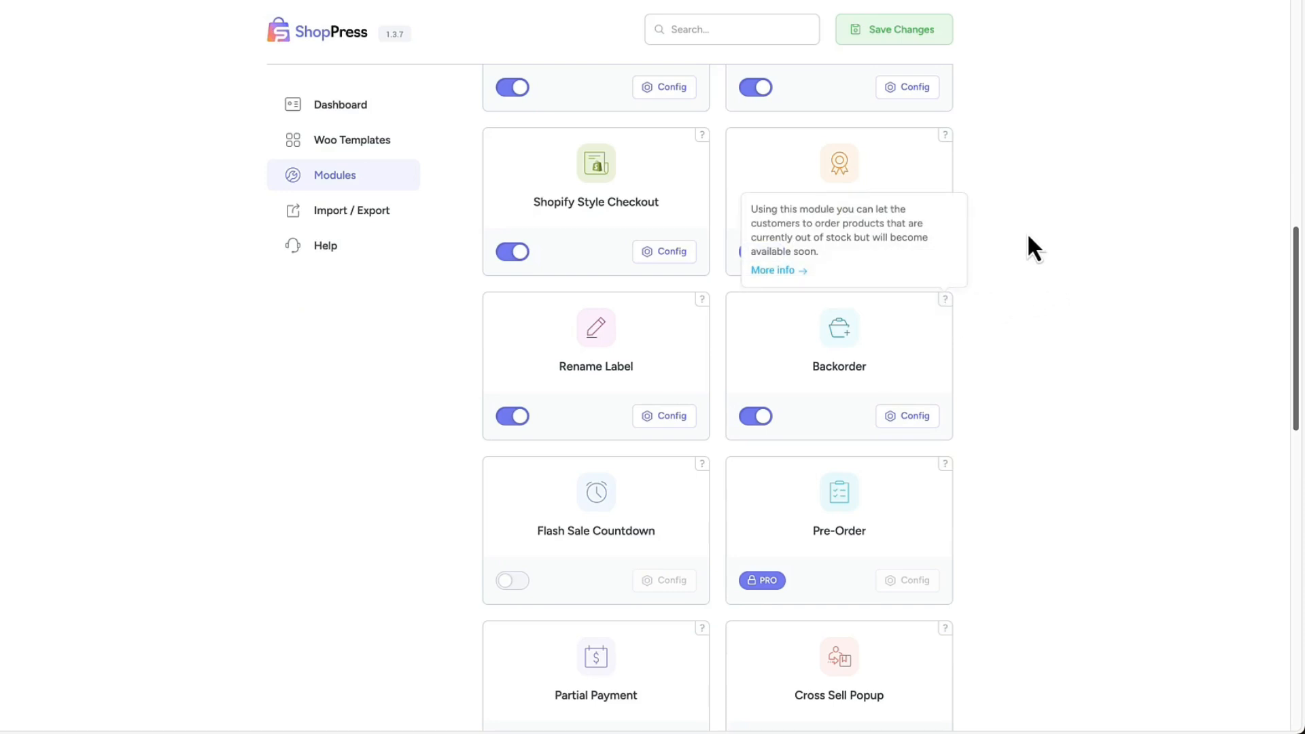
pyautogui.click(904, 422)
pyautogui.scroll(-1, 961, 381)
pyautogui.click(533, 272)
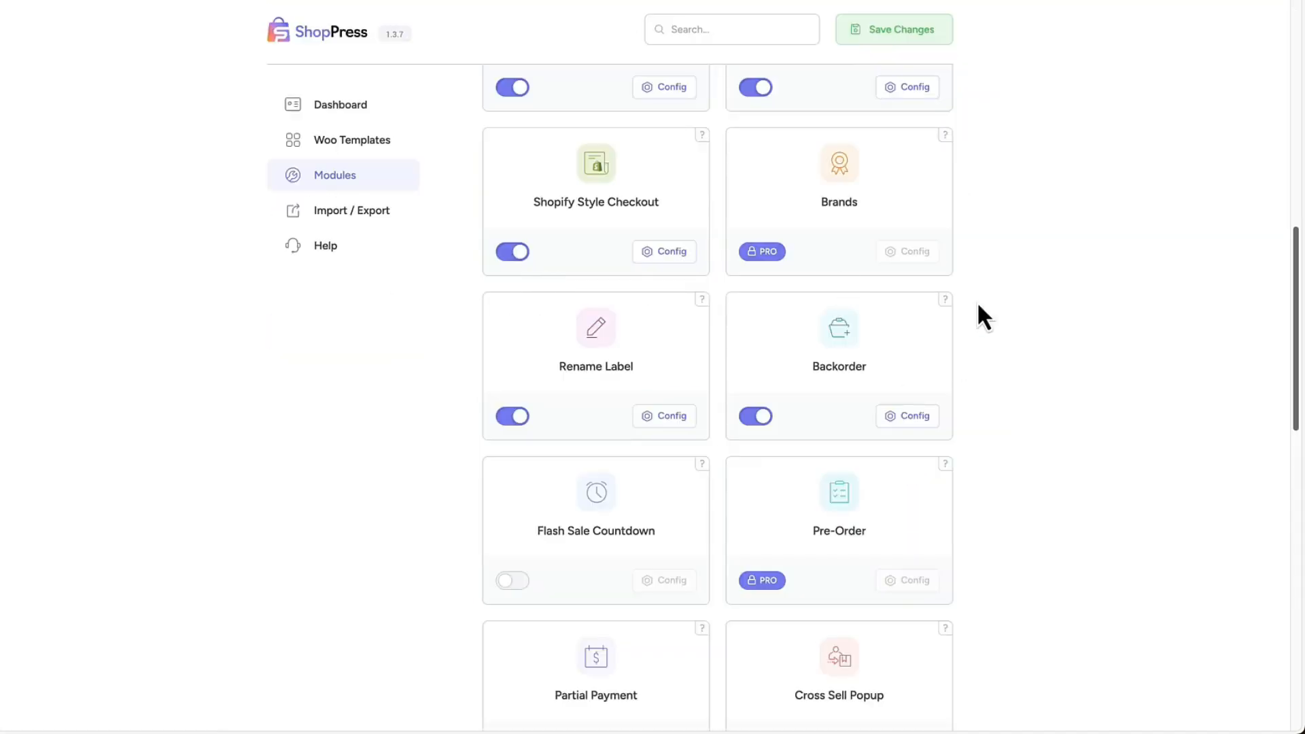
# Enable the Flash Sale Countdown module and review its configuration, including the available countdown positions on the product page.
pyautogui.scroll(-3, 979, 315)
pyautogui.click(521, 368)
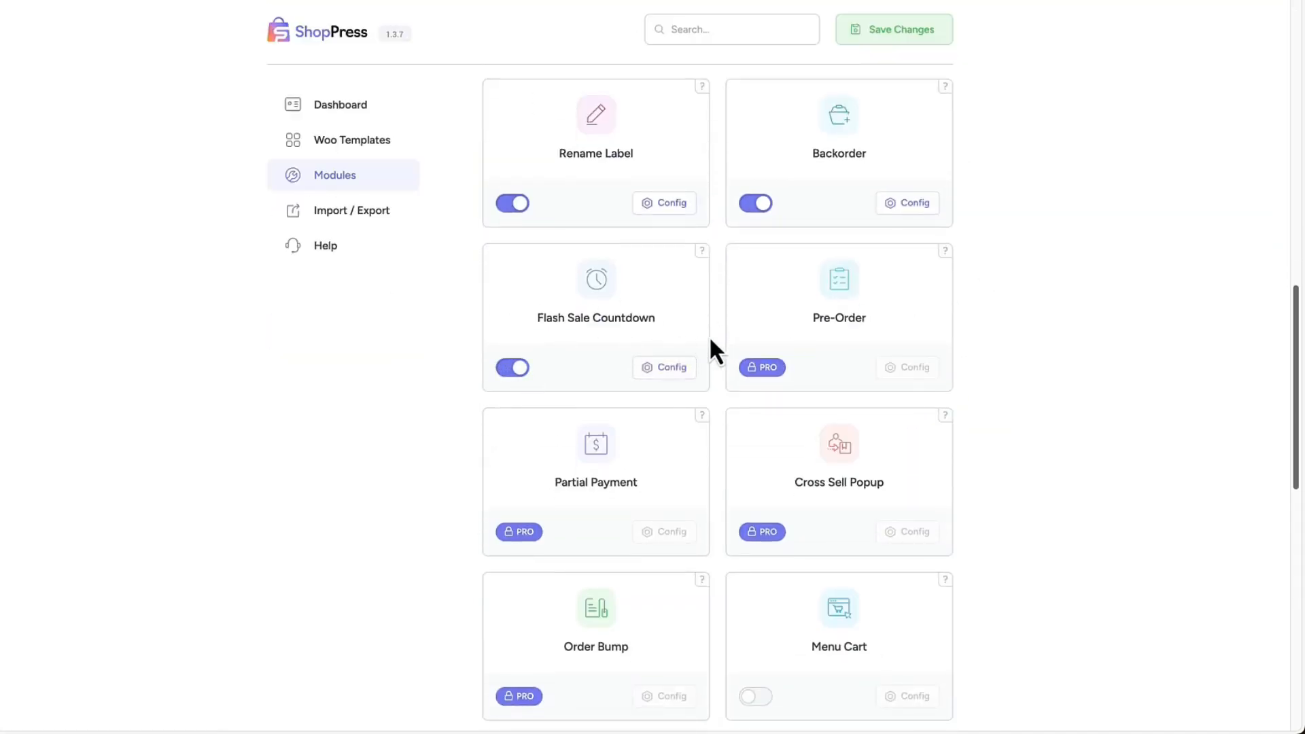
pyautogui.click(670, 367)
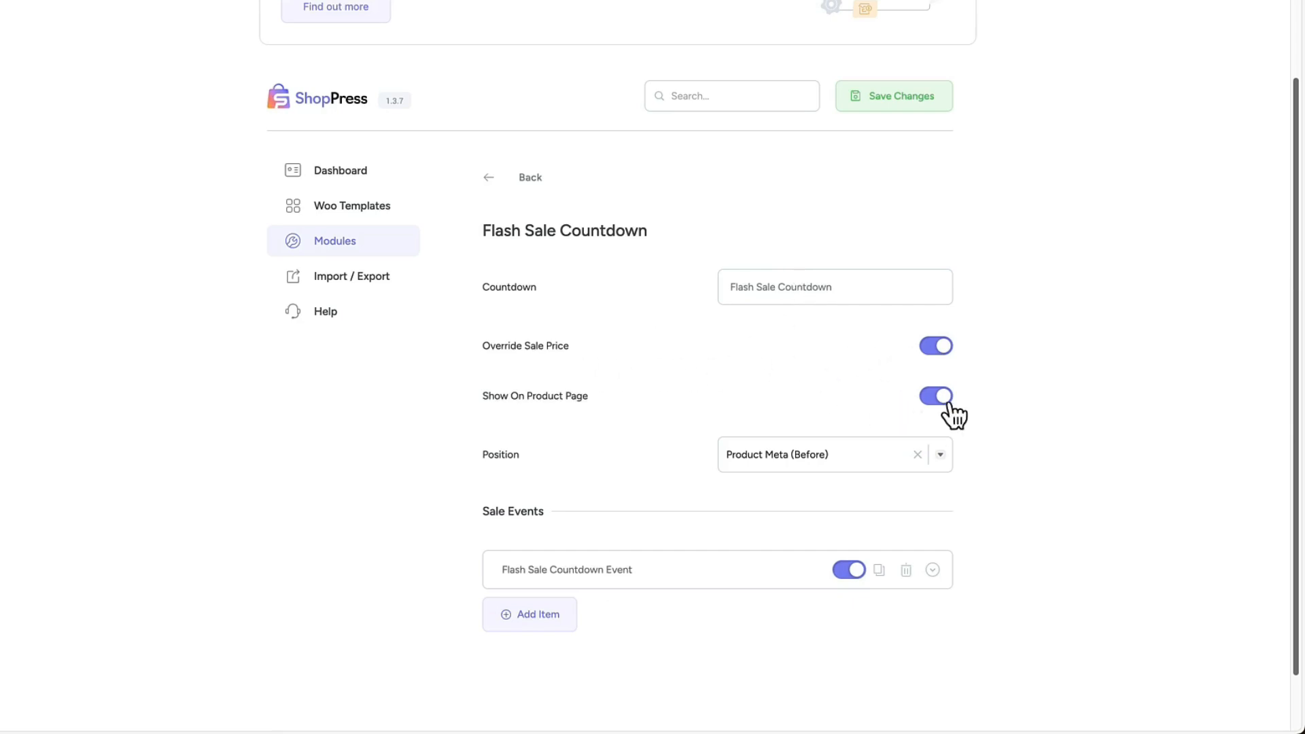
pyautogui.scroll(-1, 947, 408)
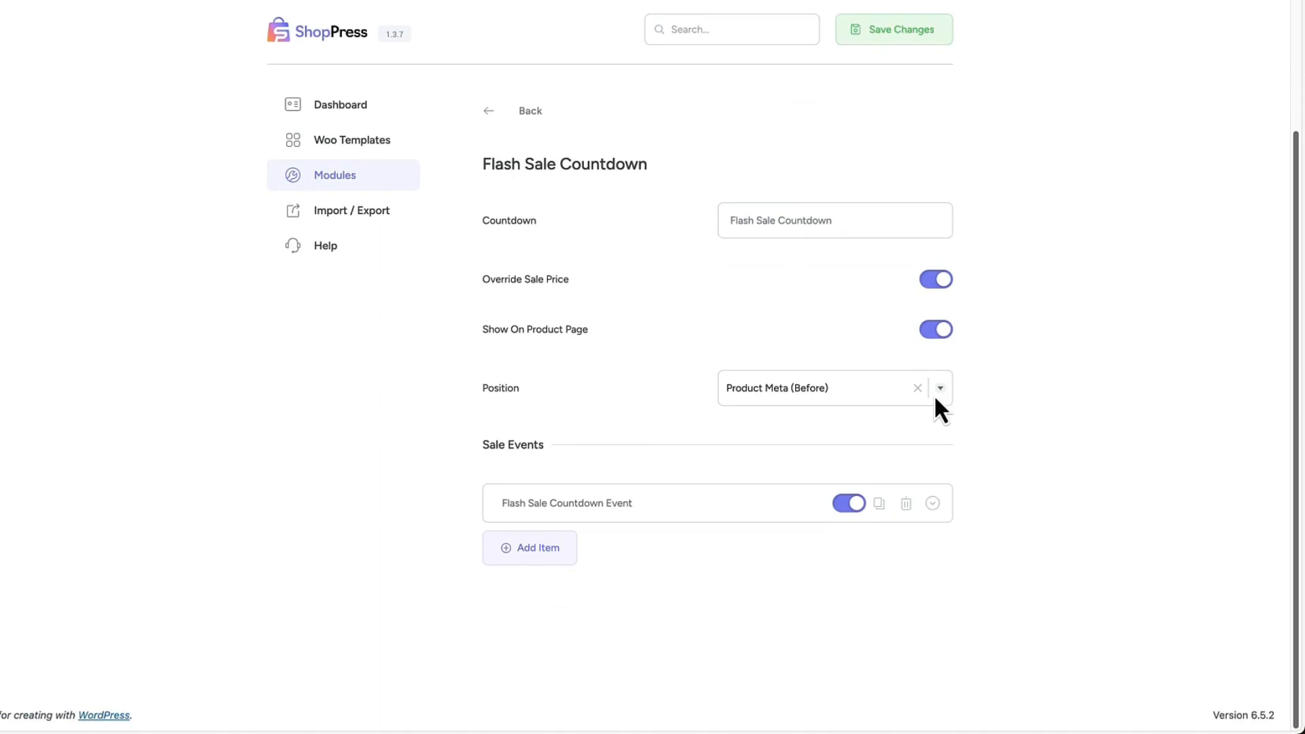
pyautogui.click(798, 390)
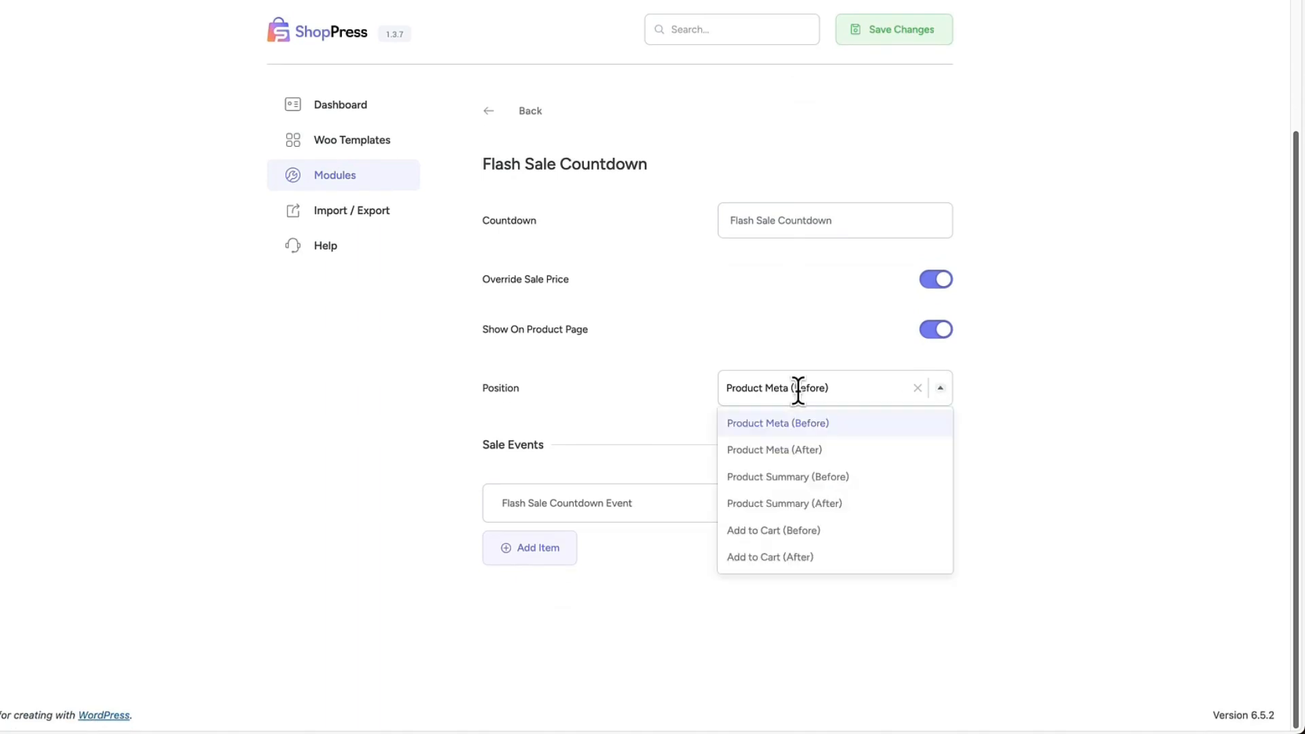
pyautogui.click(1063, 375)
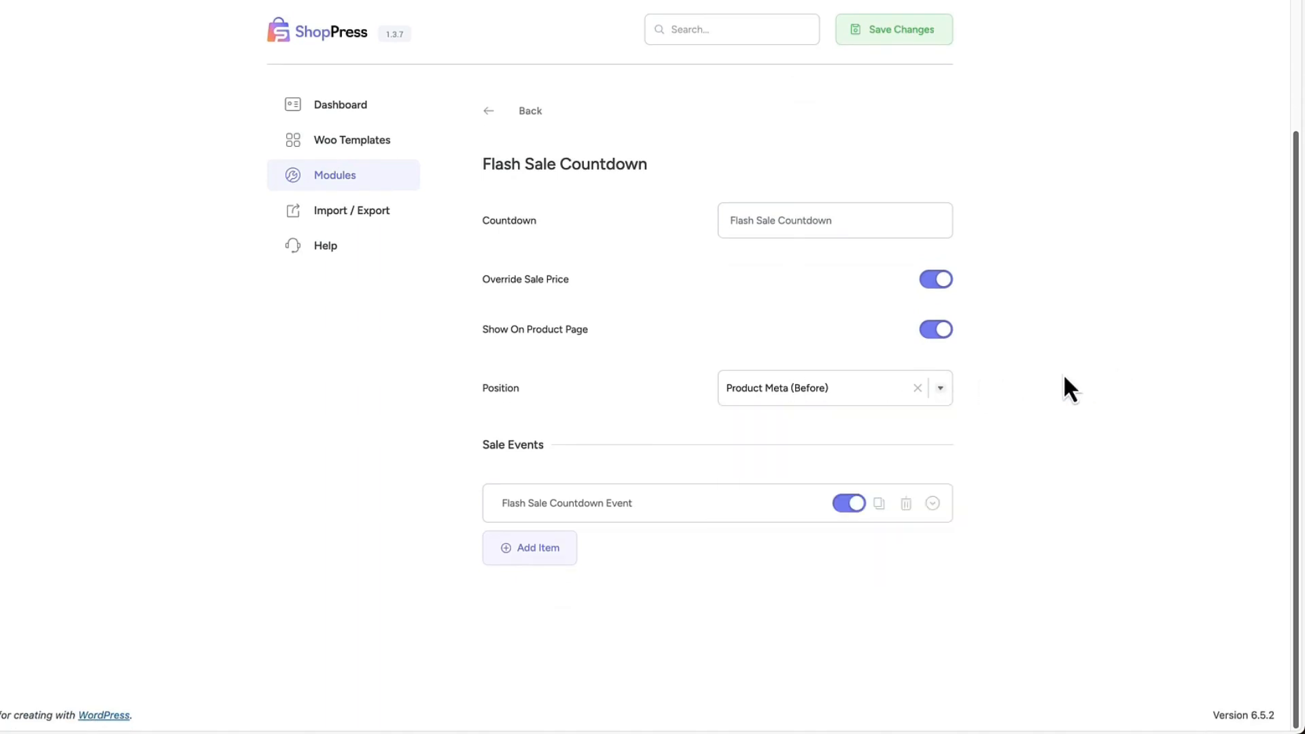
# Expand the Flash Sale Countdown Event and apply it to All Categories.
pyautogui.click(595, 515)
pyautogui.scroll(-5, 764, 439)
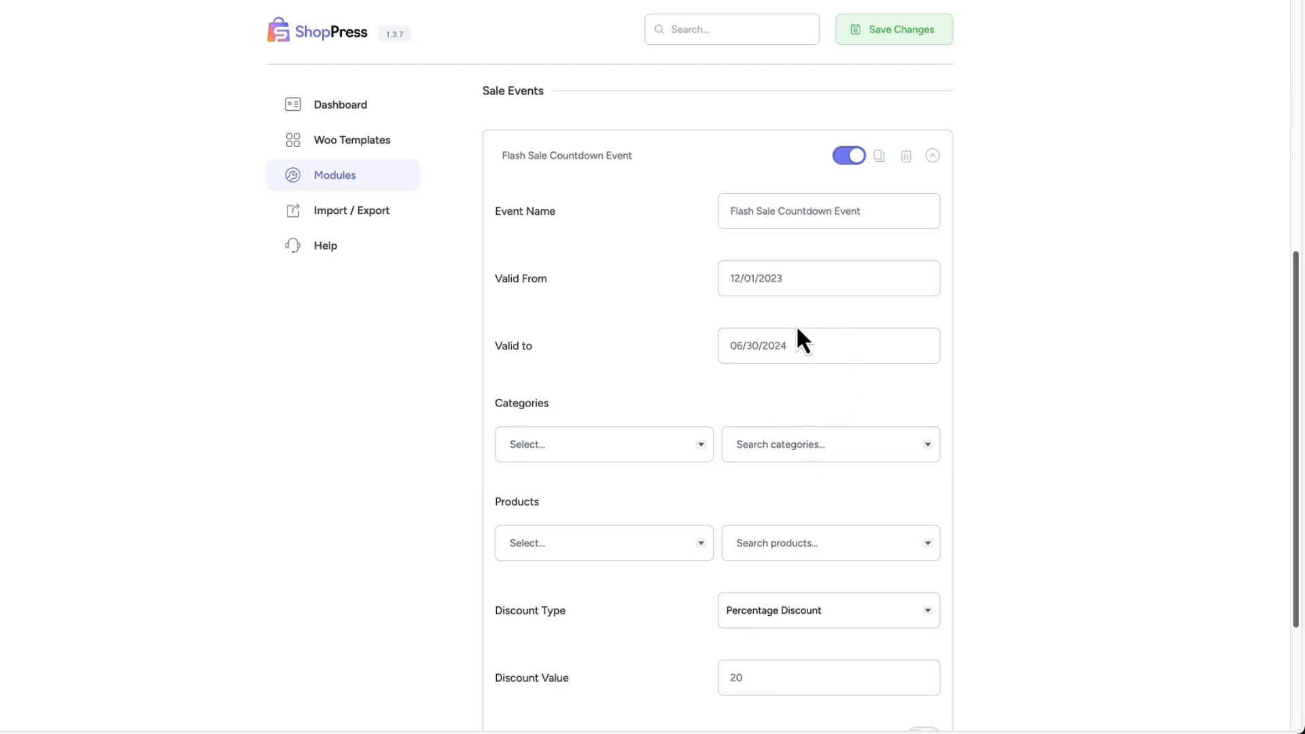
pyautogui.scroll(-3, 792, 326)
pyautogui.click(594, 246)
pyautogui.click(537, 280)
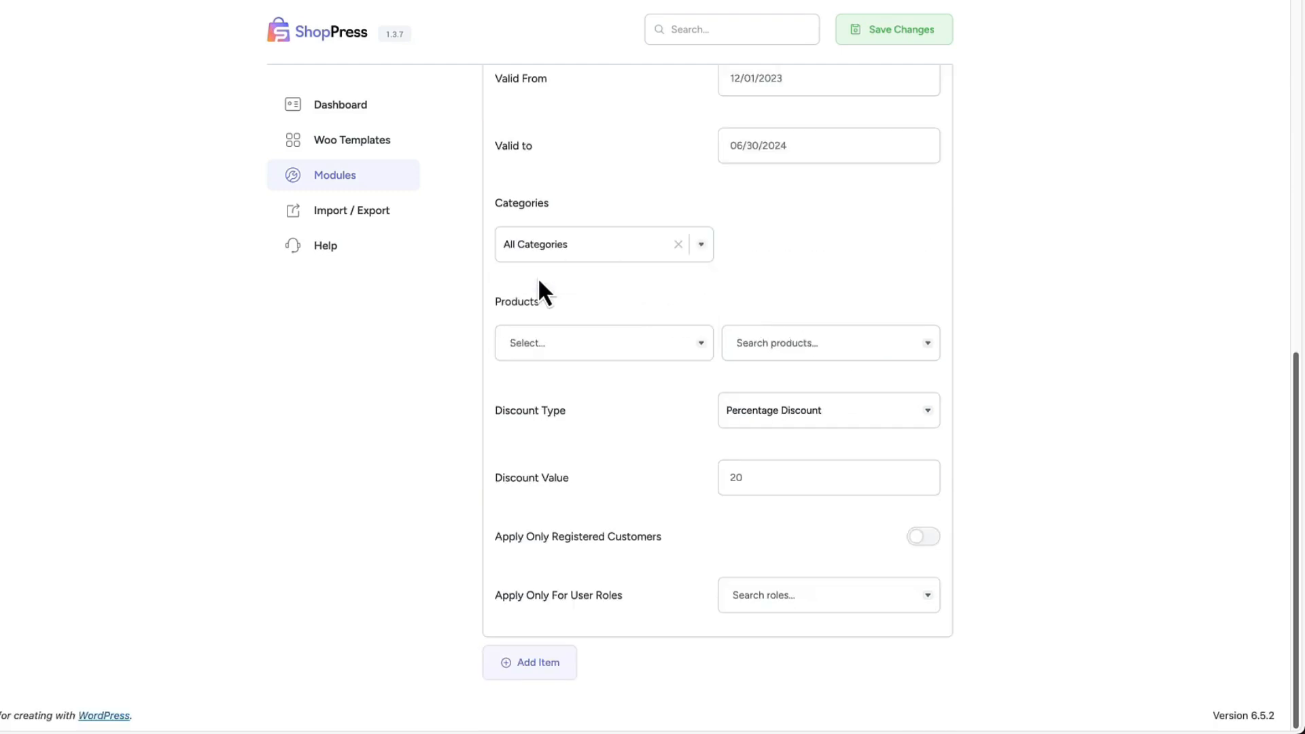
# Try the Include option for the sale event's categories and switch back to All Categories.
pyautogui.click(609, 243)
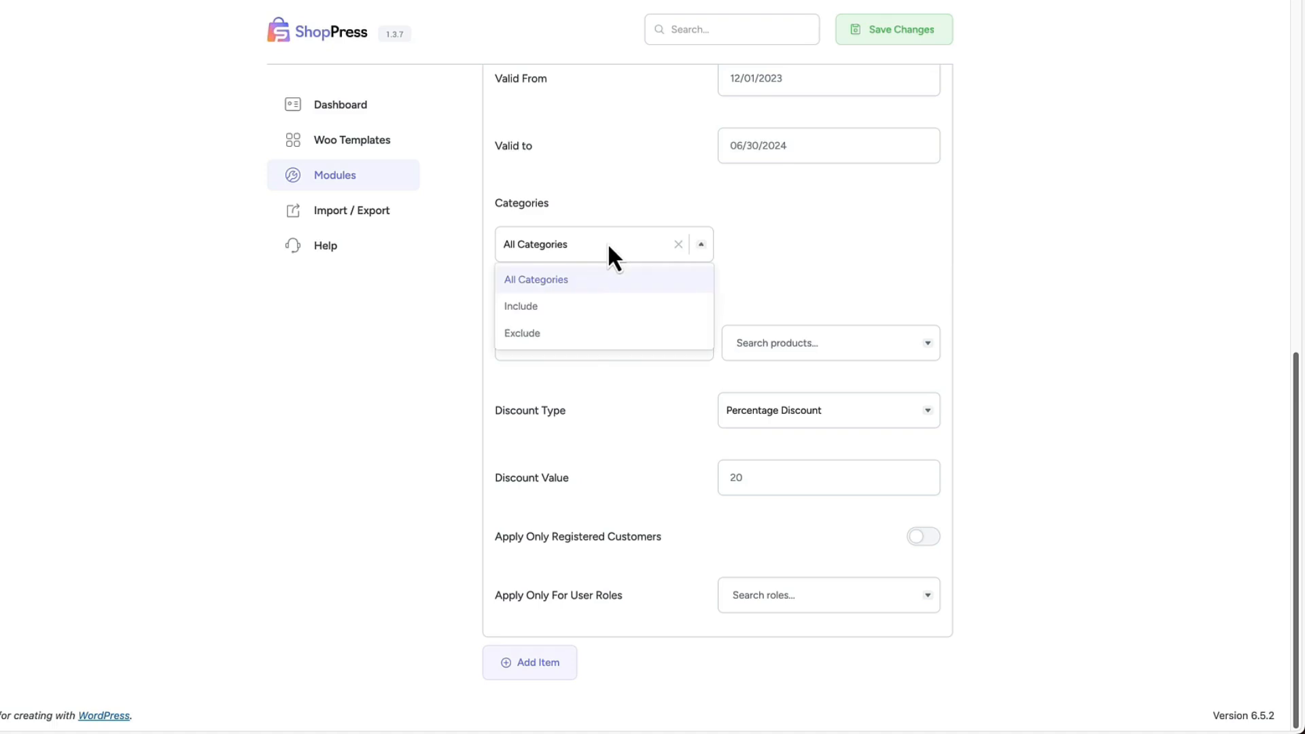
pyautogui.click(534, 303)
pyautogui.click(606, 247)
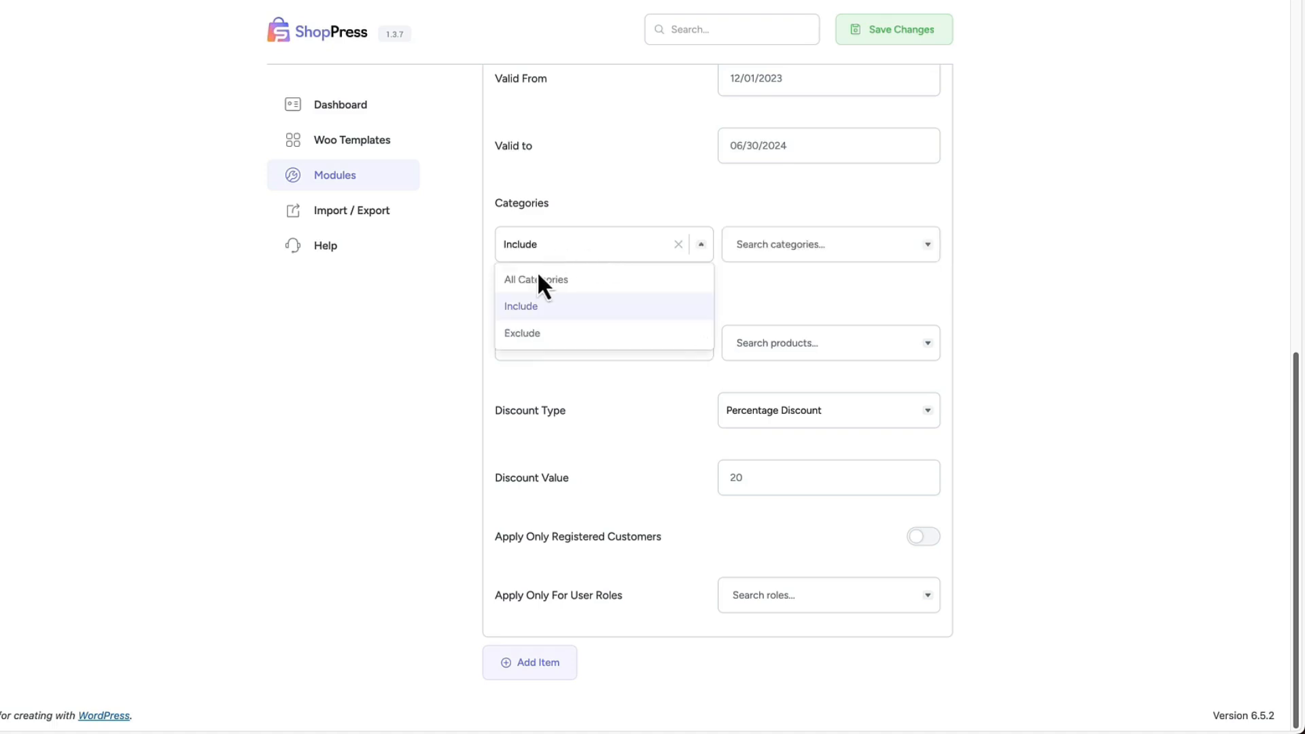
pyautogui.click(537, 275)
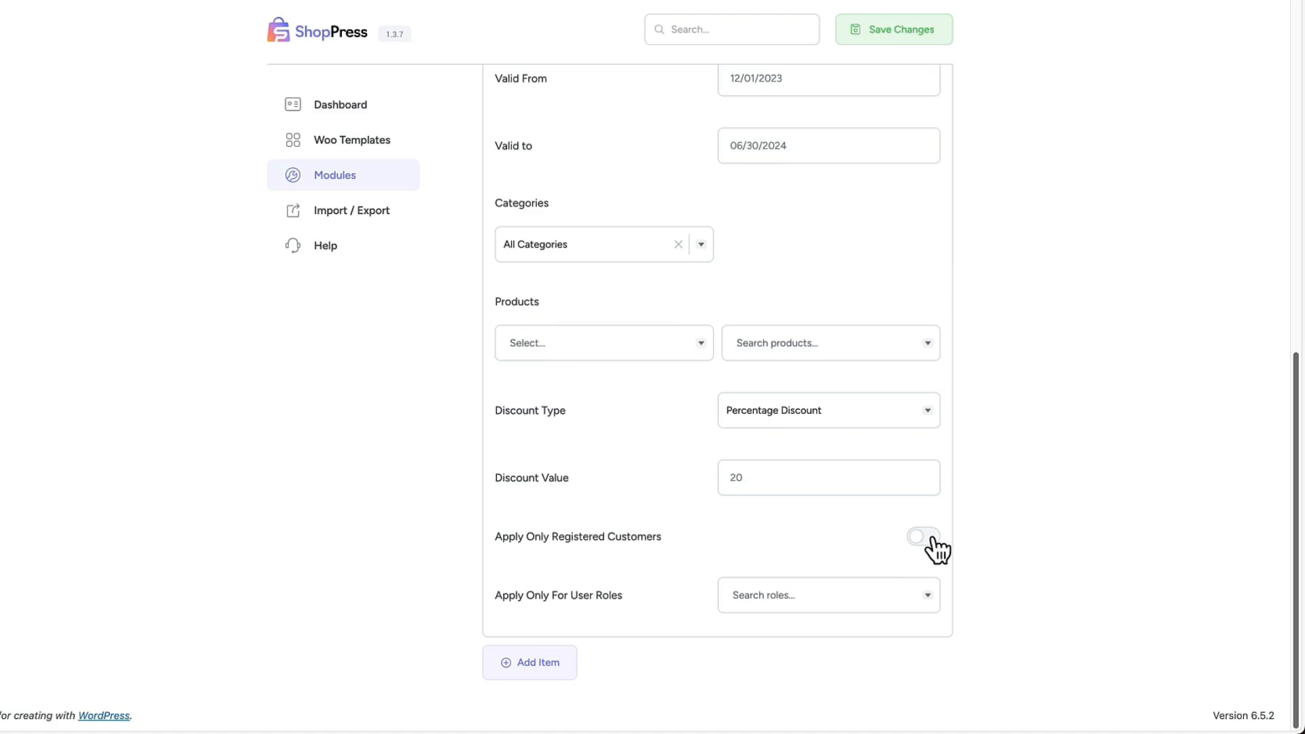
# Set the sale event's Valid From date to 04/17/2024 and apply the event to All Products.
pyautogui.scroll(5, 854, 428)
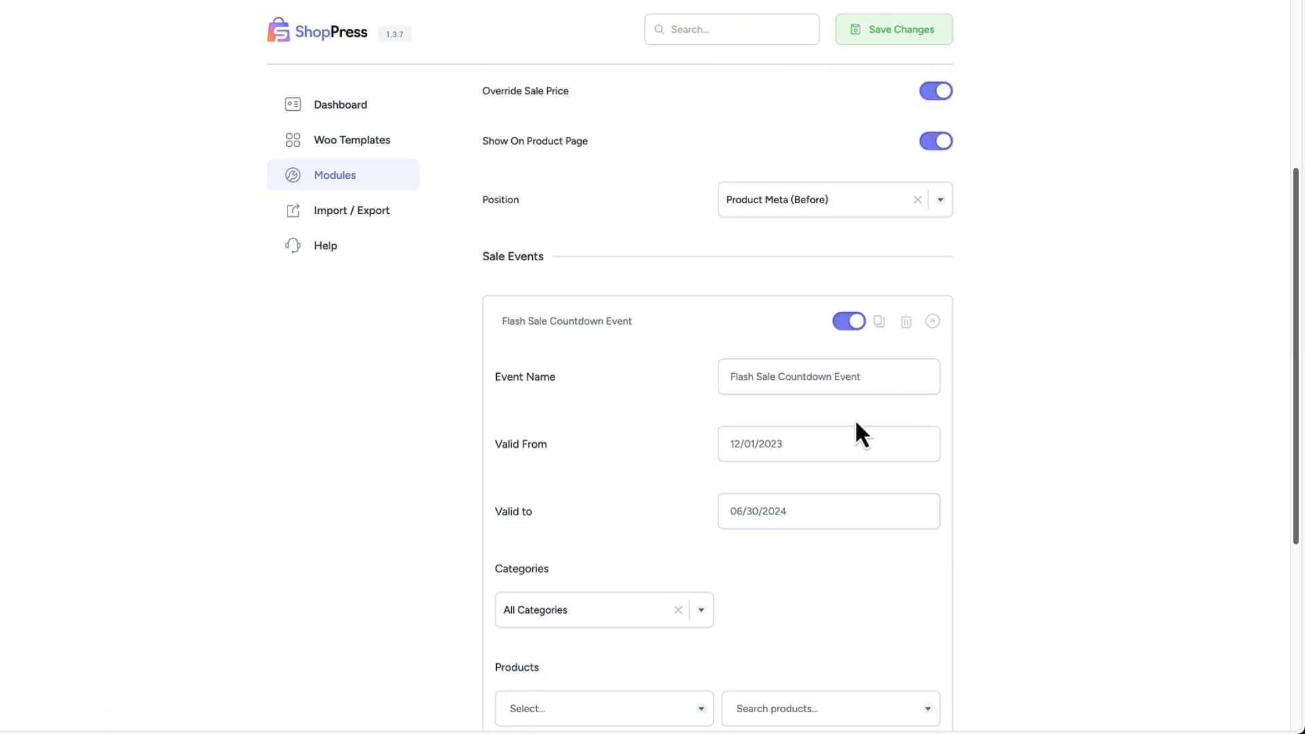
pyautogui.click(775, 444)
pyautogui.click(920, 489)
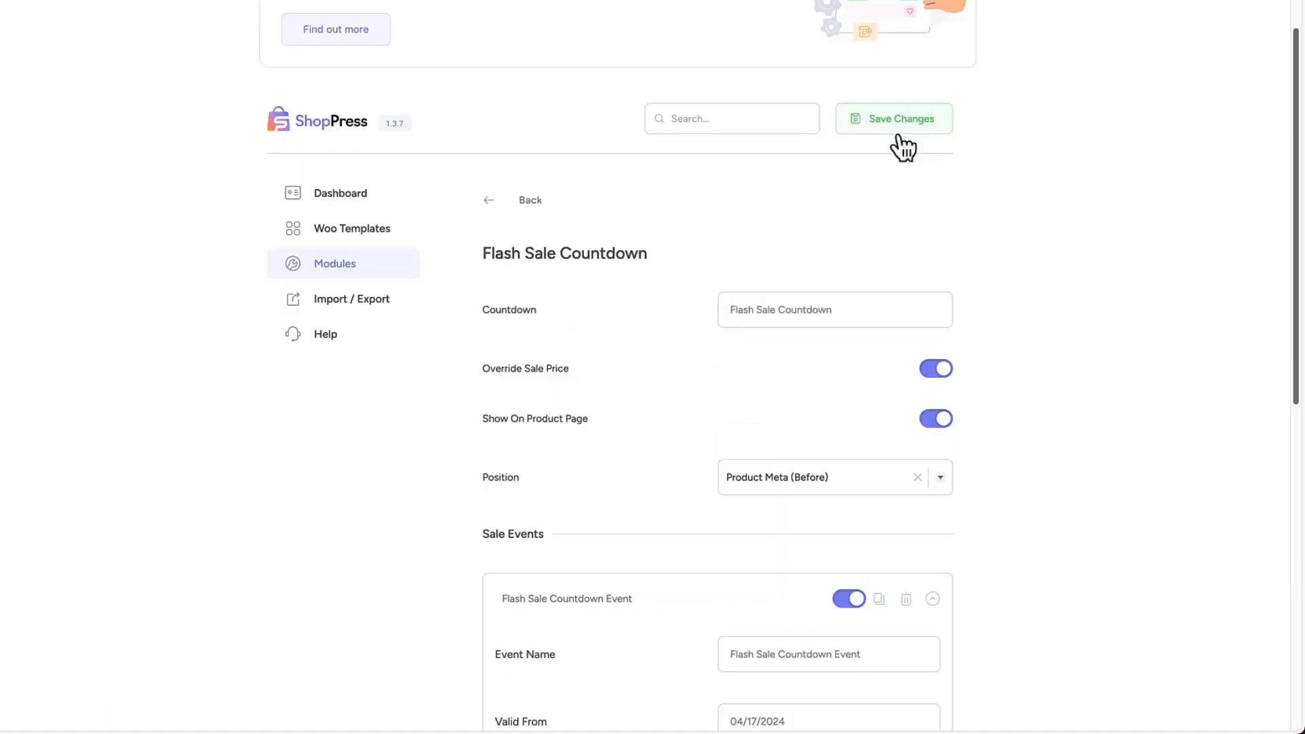
pyautogui.scroll(-5, 988, 292)
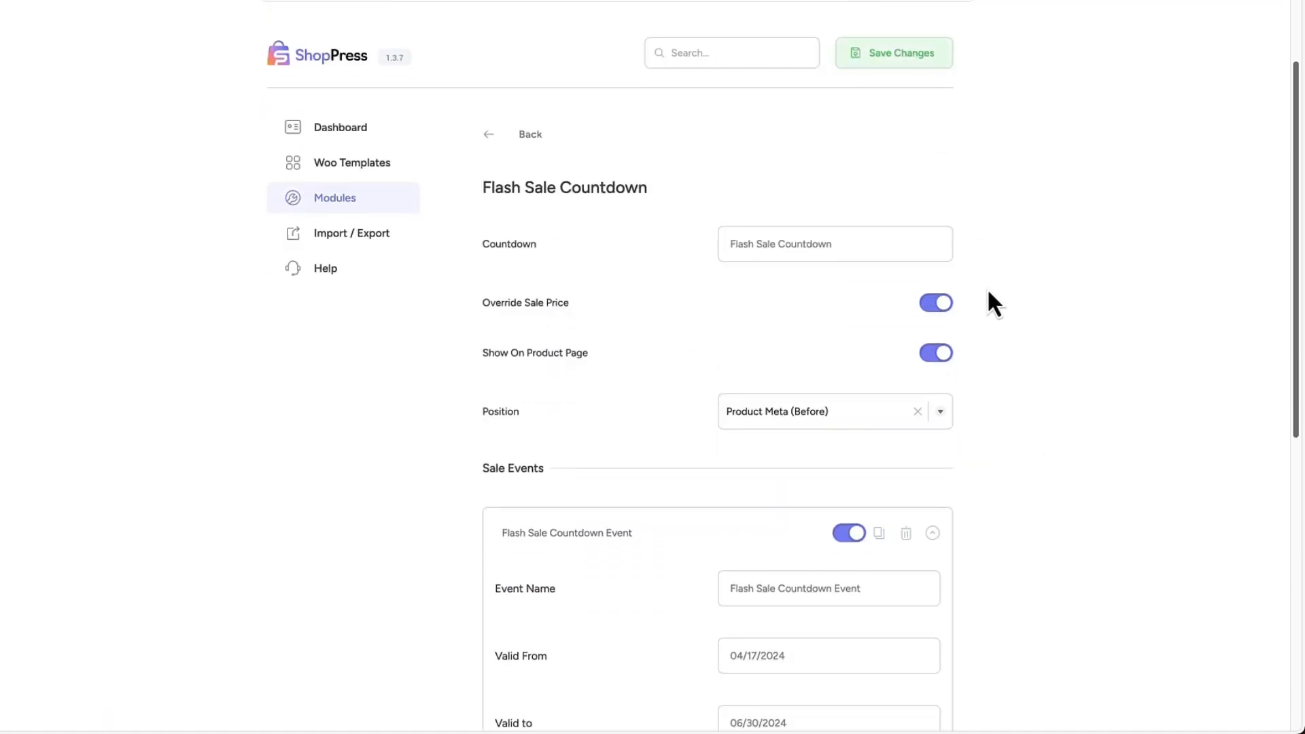
pyautogui.scroll(-5, 1105, 410)
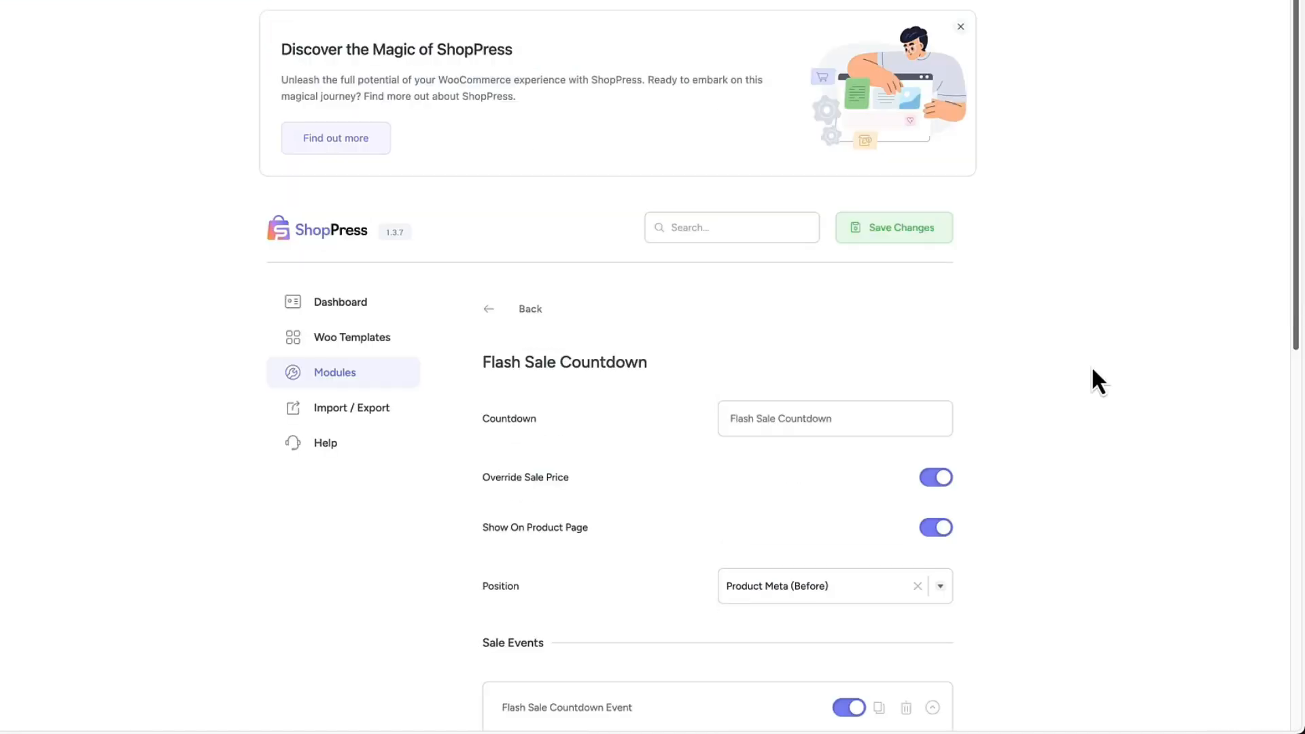
# Return to the modules list and disable the Flash Sale Countdown module.
pyautogui.click(529, 311)
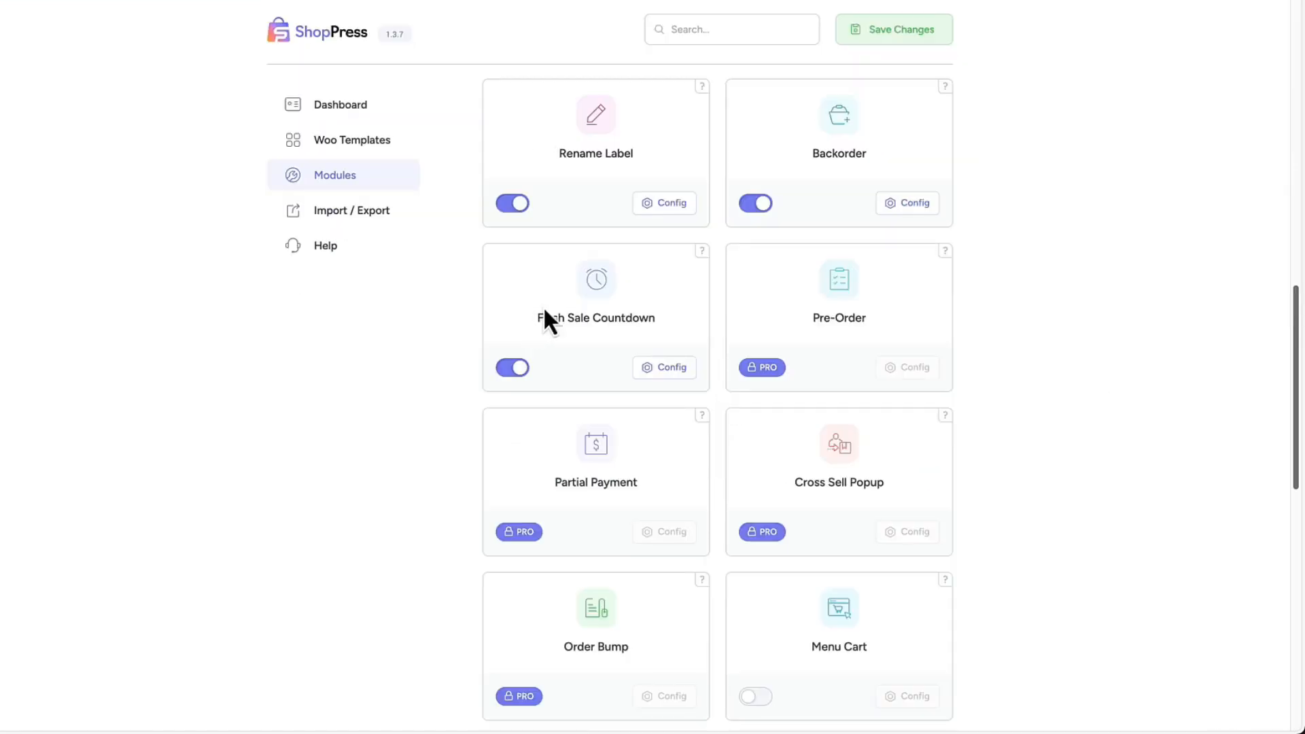
pyautogui.click(514, 368)
# Enable the Menu Cart module and open its configuration to review the menu, display and icon options.
pyautogui.scroll(-3, 1139, 388)
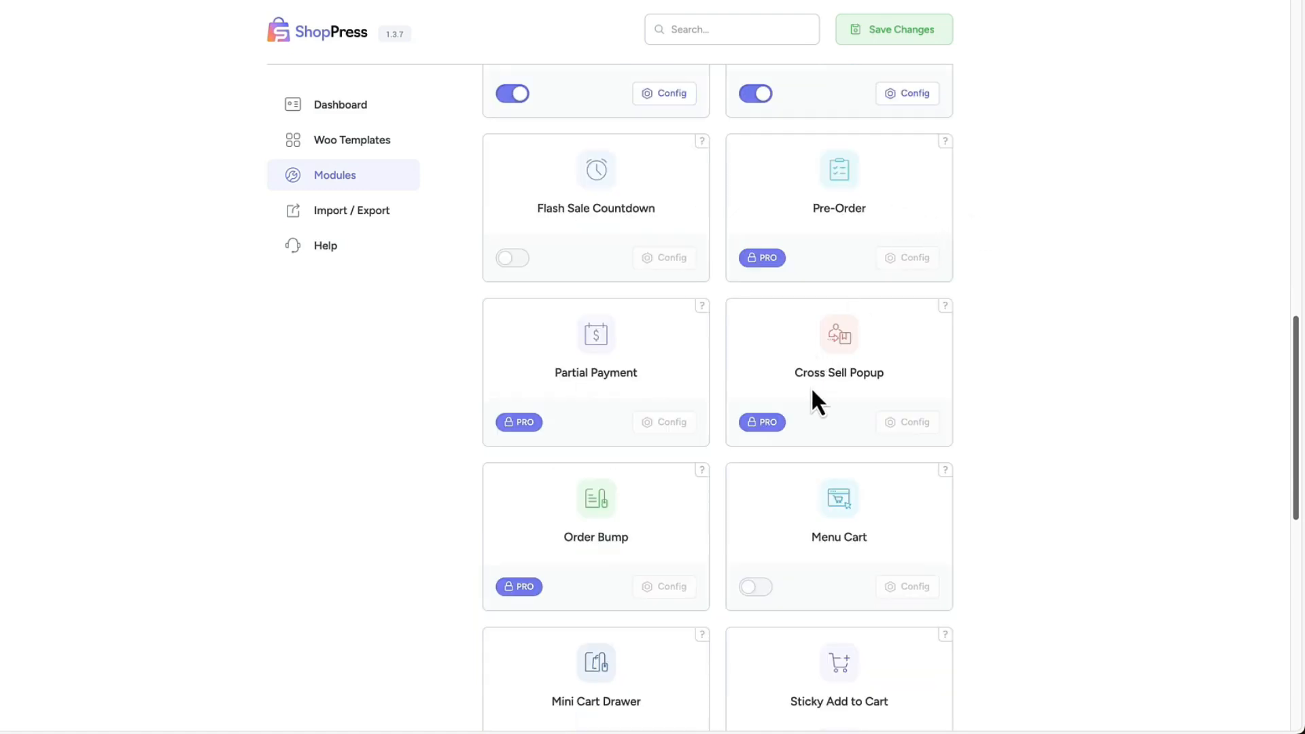
pyautogui.scroll(-4, 1108, 332)
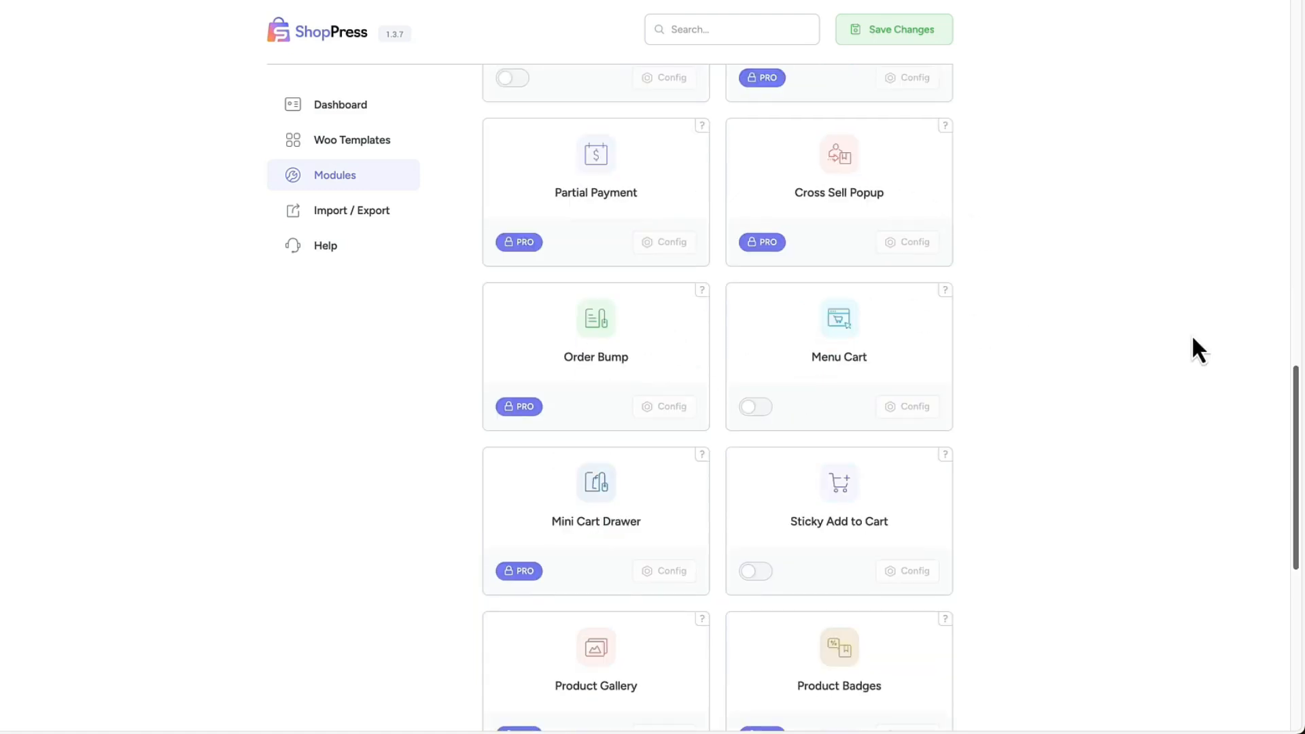
pyautogui.scroll(-1, 1194, 339)
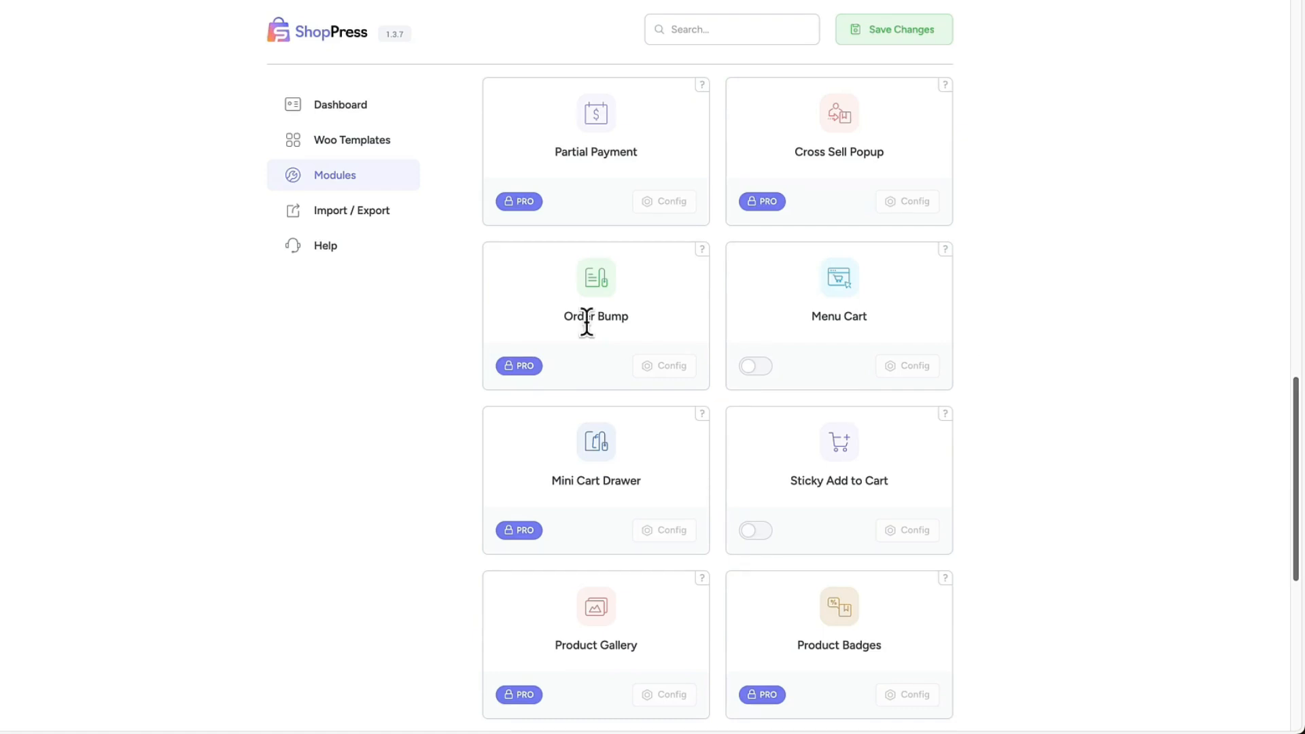
pyautogui.click(770, 362)
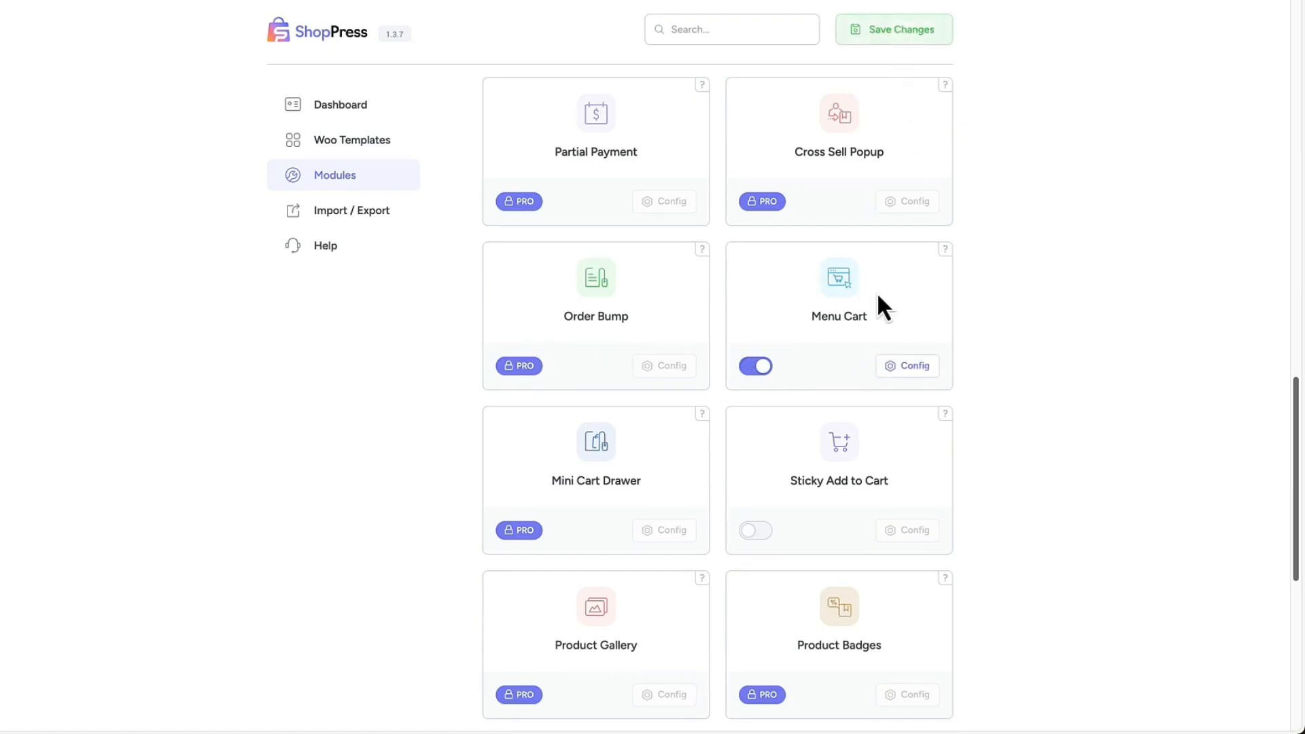
pyautogui.click(908, 365)
pyautogui.scroll(-2, 1009, 326)
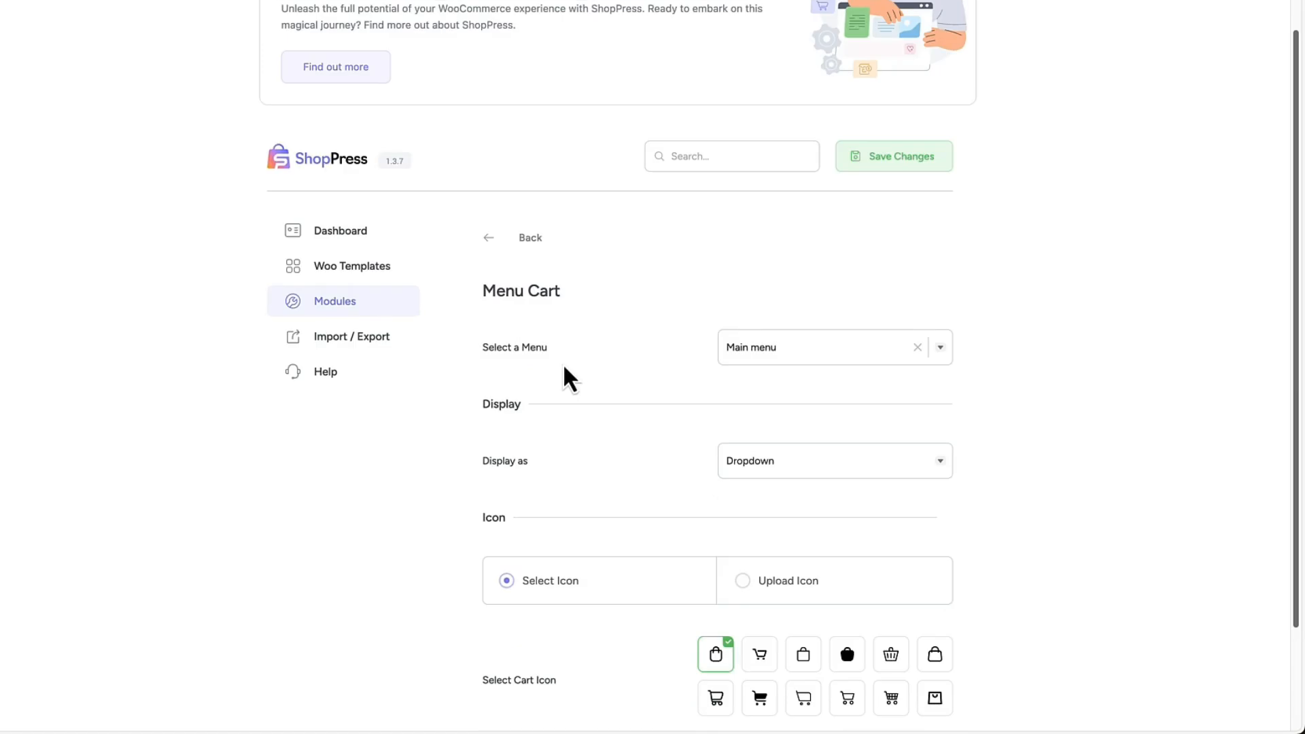
pyautogui.scroll(-2, 687, 408)
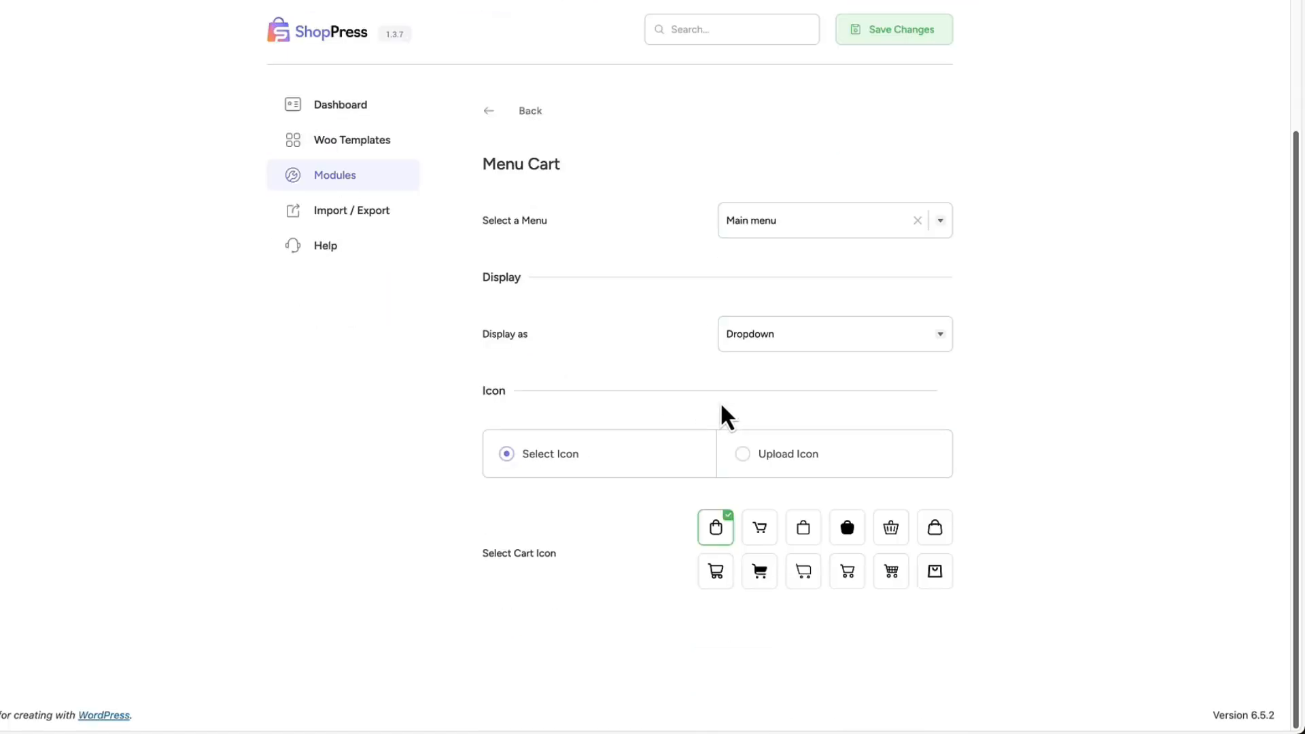
# Keep the menu cart displayed as a Dropdown, choose the fourth cart icon in the second row, and save the changes.
pyautogui.click(803, 350)
pyautogui.click(756, 395)
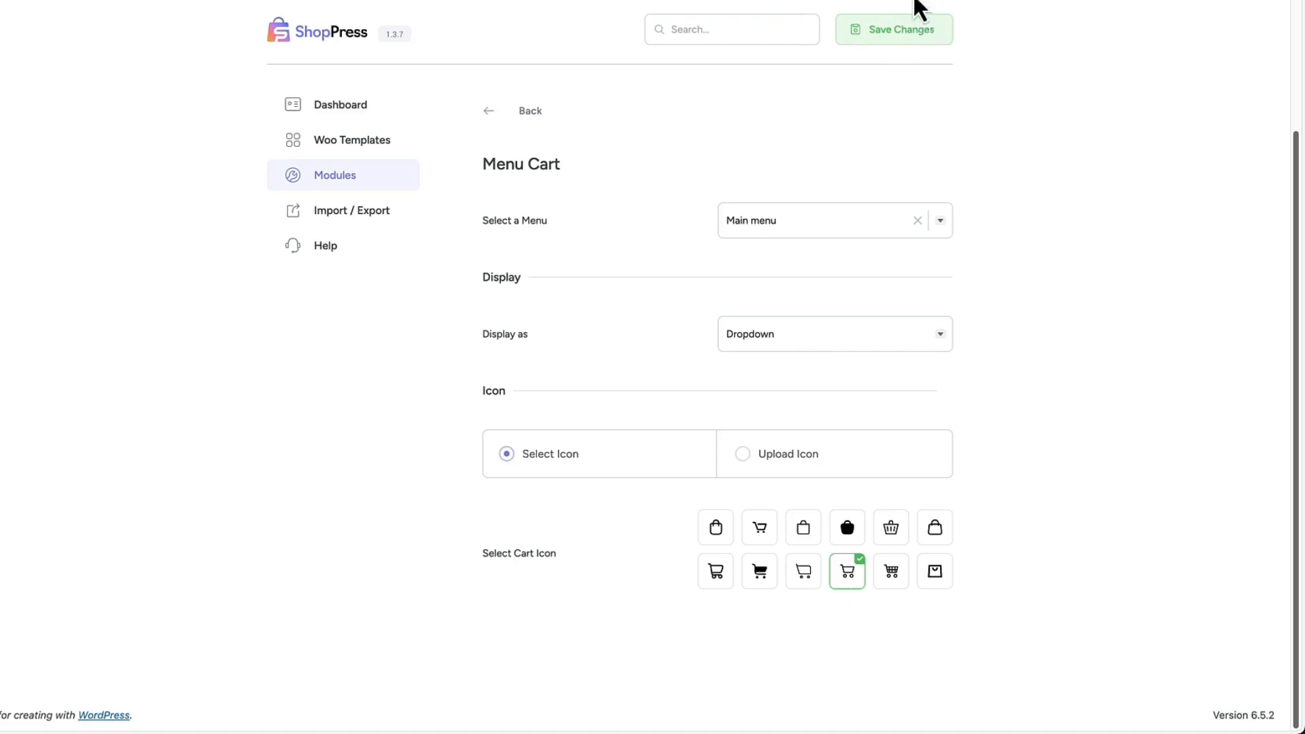
pyautogui.click(901, 31)
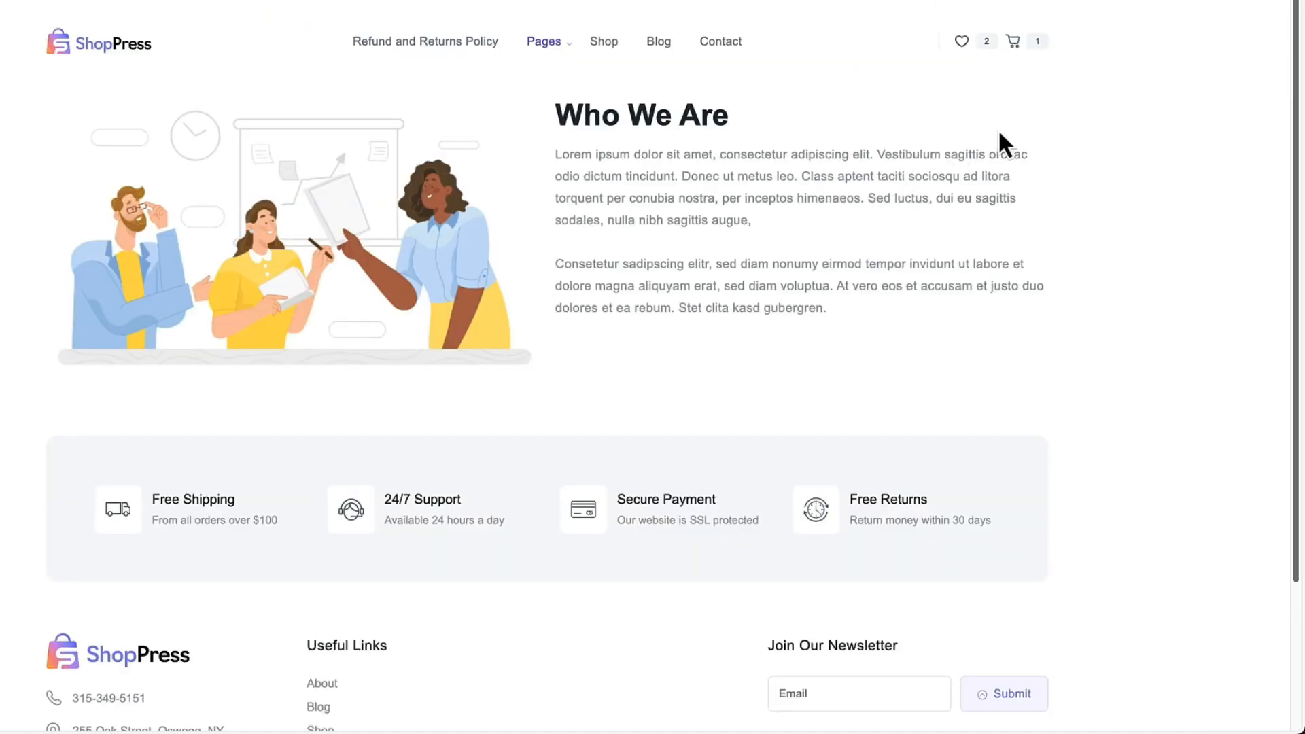
# Check the cart in the shop site's menu and return from the Menu Cart configuration to the modules list.
pyautogui.click(1027, 49)
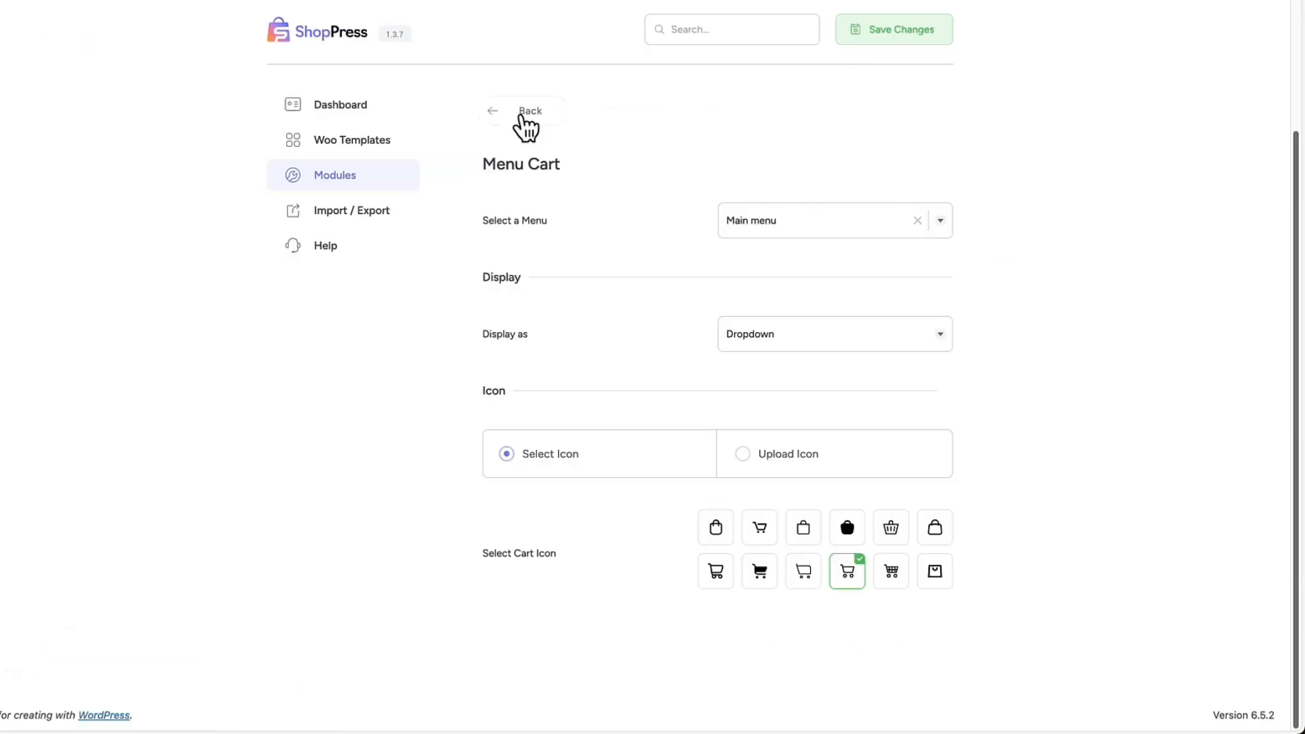
pyautogui.click(520, 114)
# Enable the Sticky Add to Cart module and save the changes.
pyautogui.scroll(-2, 644, 318)
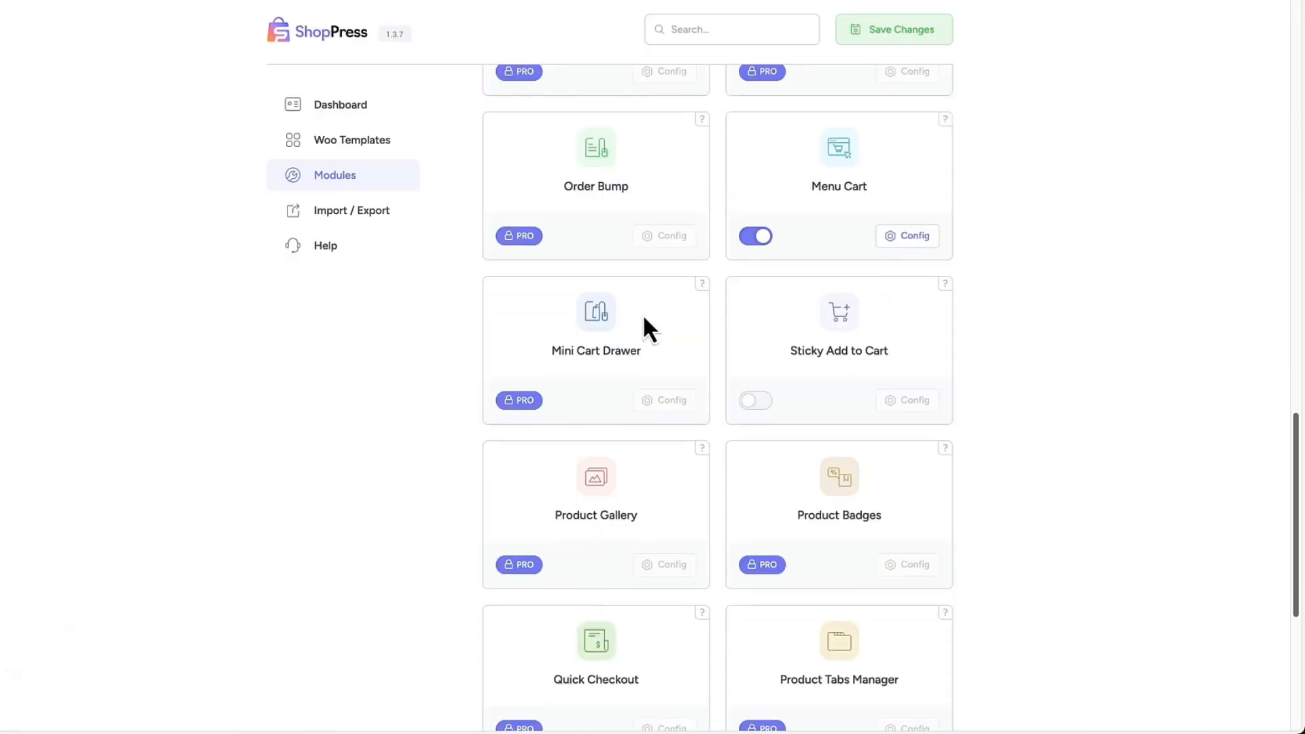
pyautogui.scroll(-3, 585, 327)
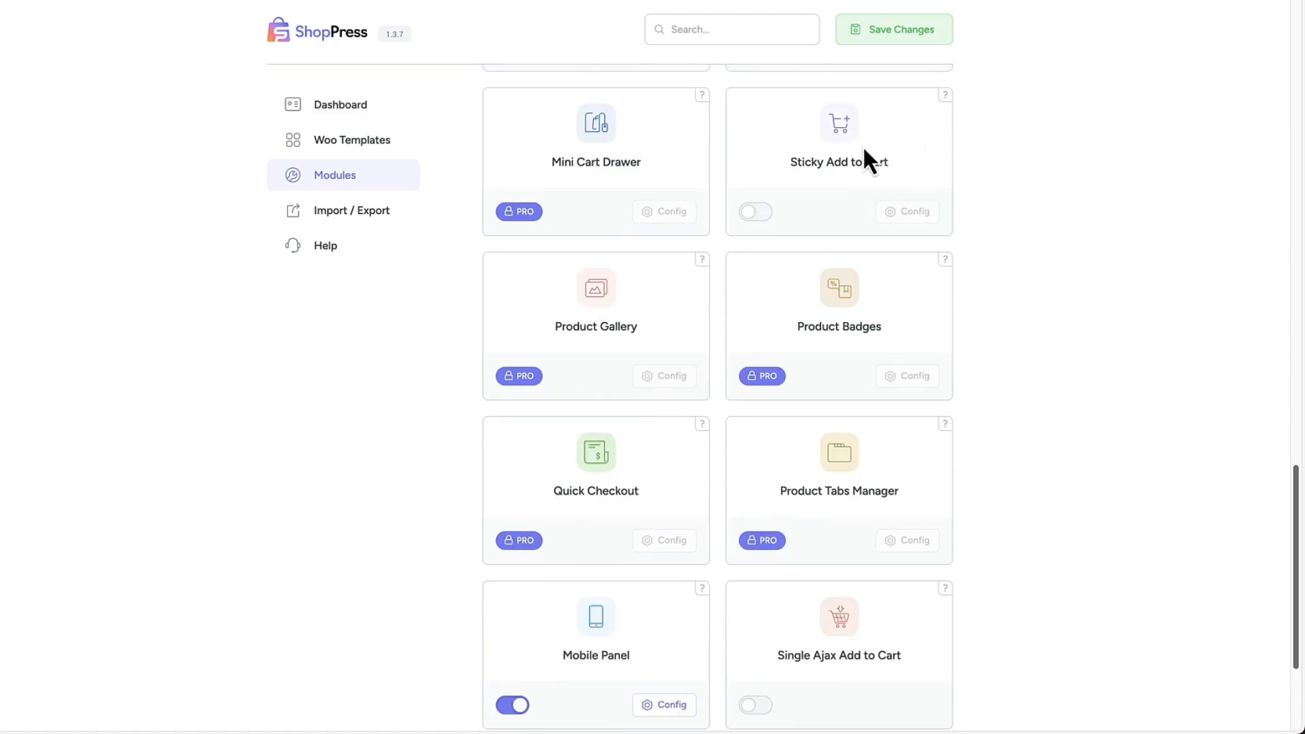
pyautogui.click(755, 213)
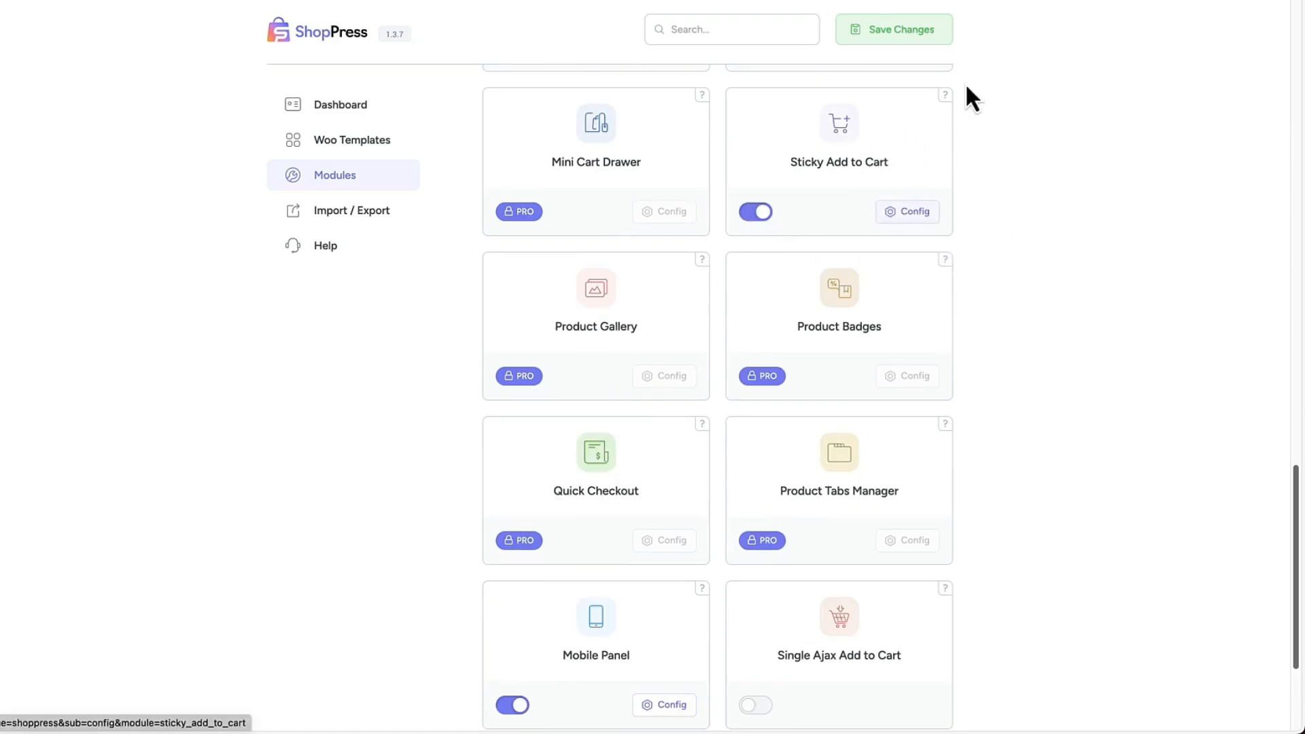
pyautogui.click(900, 29)
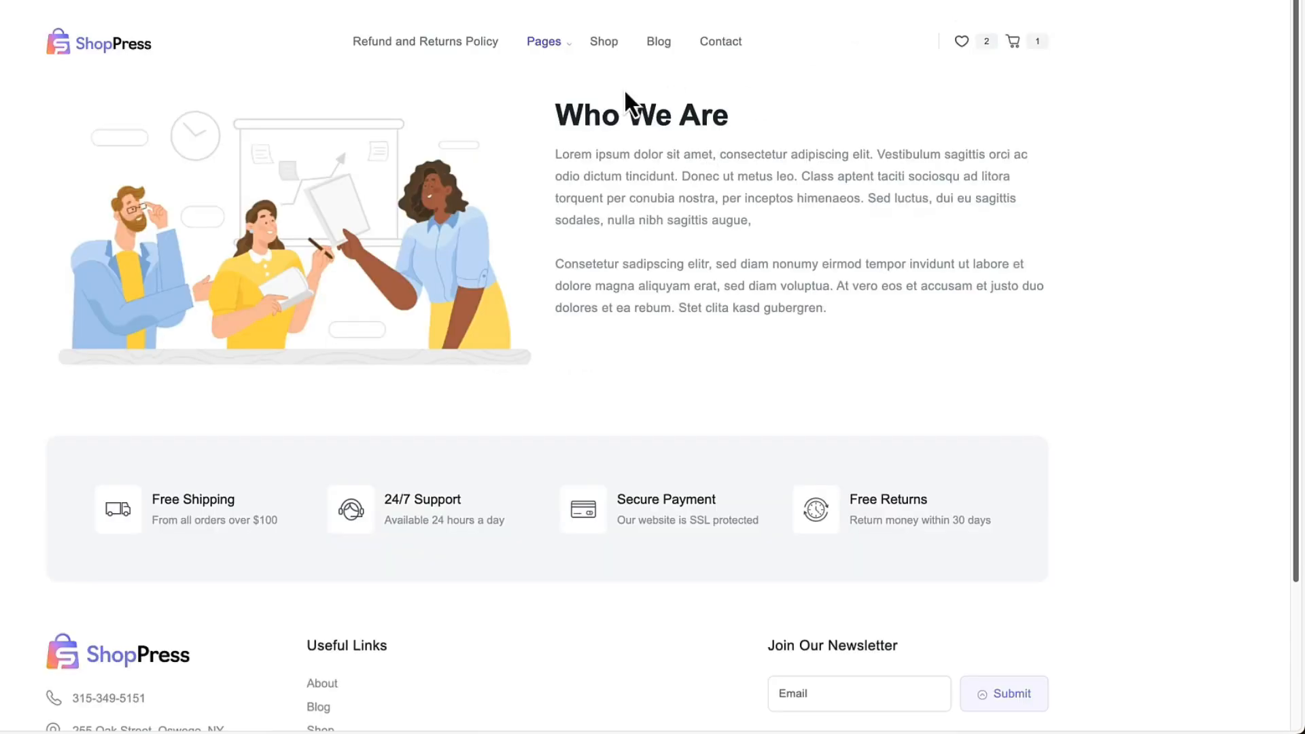
# Open the Alarm Clock product from the shop page to check the sticky add-to-cart bar.
pyautogui.click(609, 43)
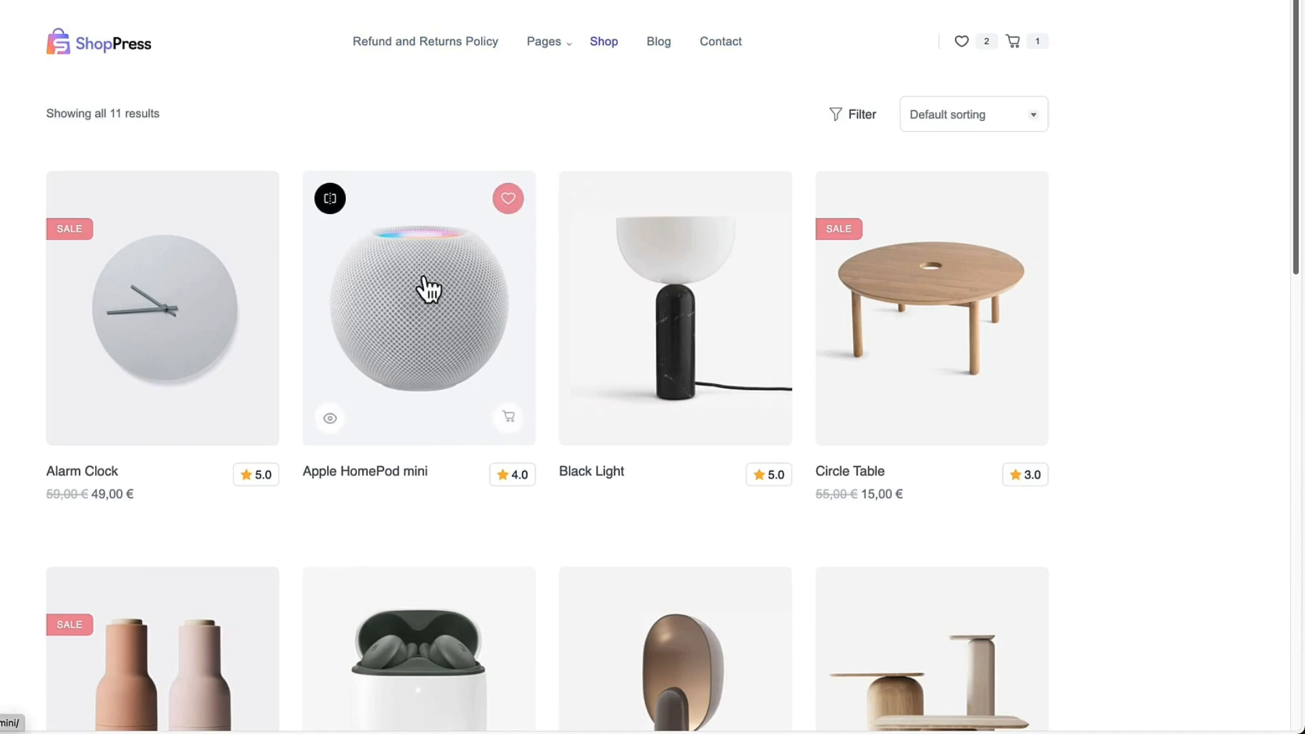
pyautogui.click(169, 297)
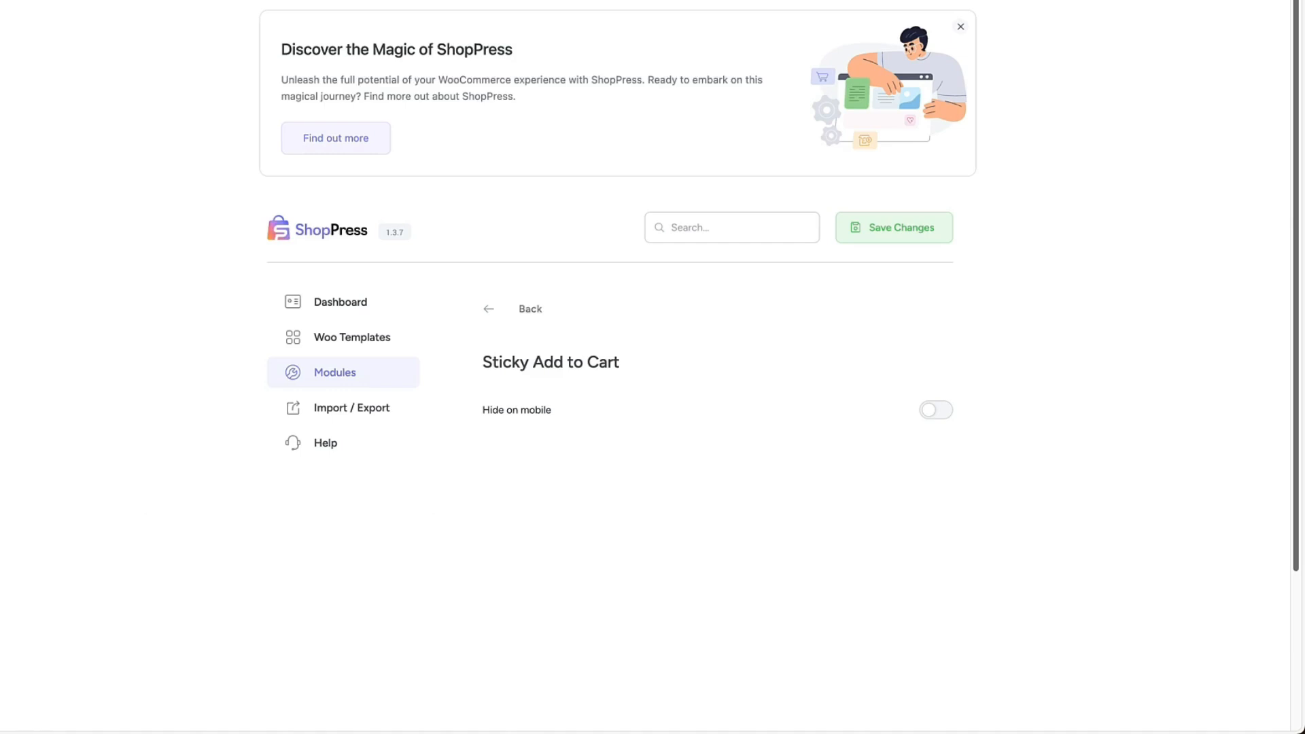
# Turn on Hide on mobile for Sticky Add to Cart and return to the modules list.
pyautogui.click(938, 411)
pyautogui.click(492, 306)
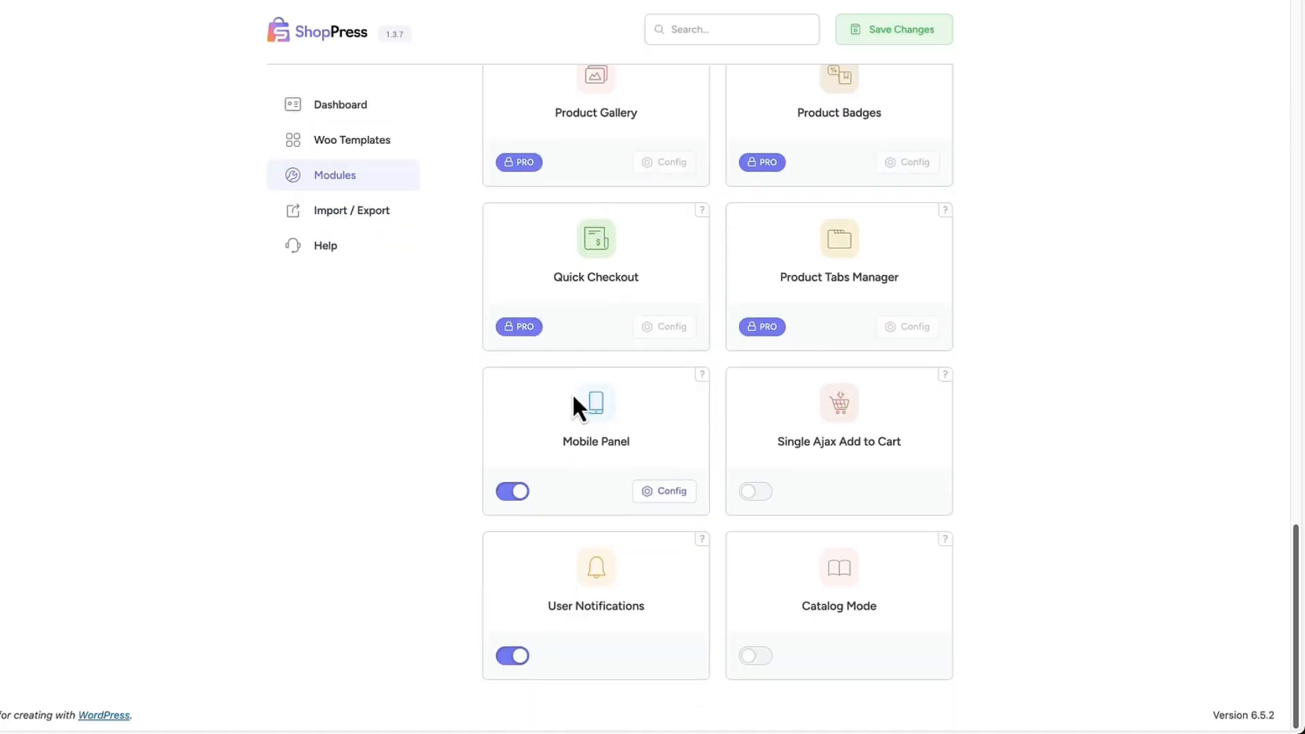
# Review the Mobile Panel items, including the label, type and icon options of My Account, and return to the modules list.
pyautogui.click(657, 490)
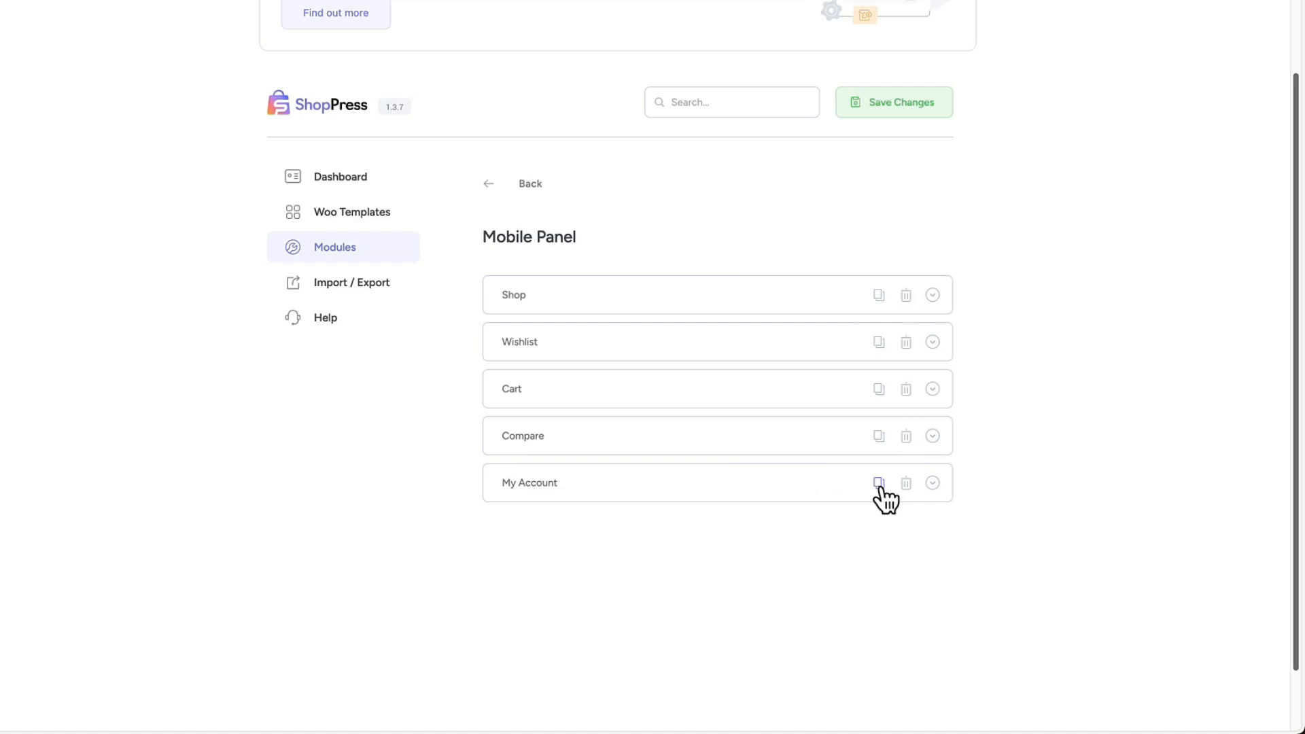
pyautogui.click(933, 483)
pyautogui.scroll(-1, 999, 476)
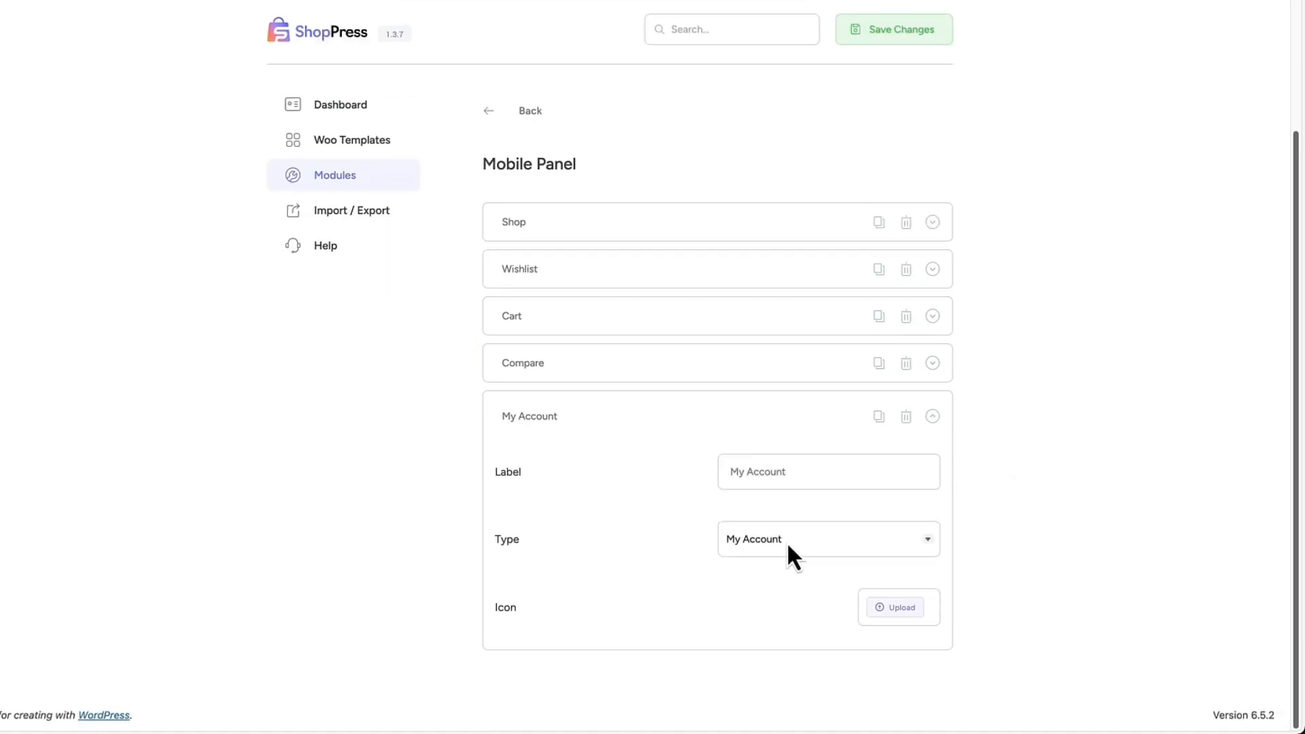
pyautogui.click(537, 110)
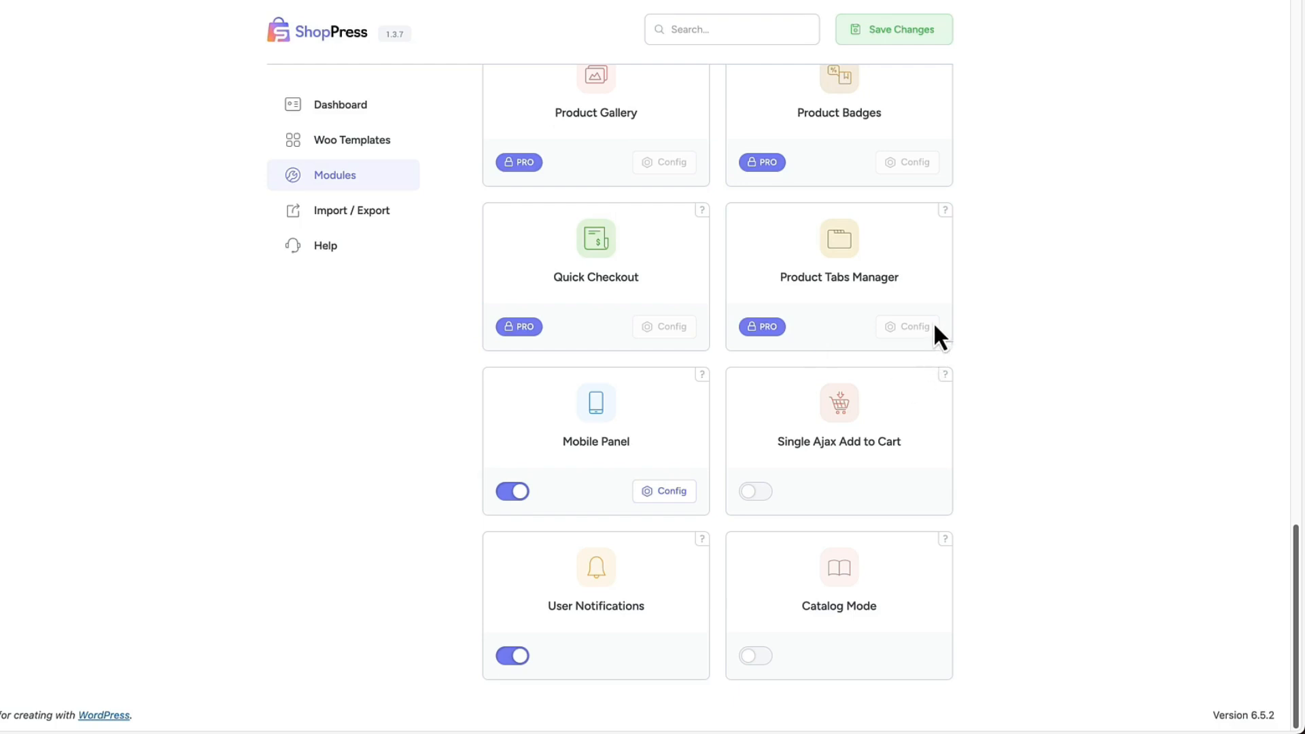
# Enable the Single Ajax Add to Cart module and save the changes.
pyautogui.click(756, 493)
pyautogui.click(941, 35)
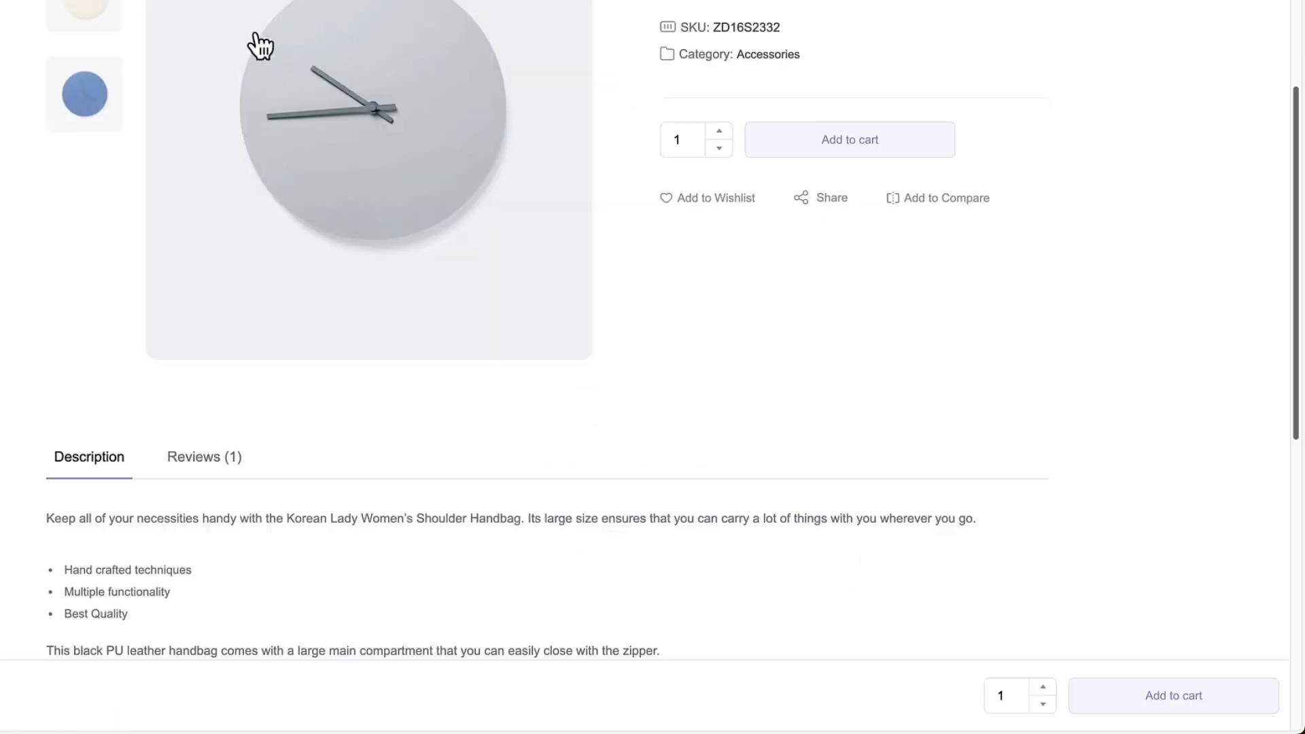
# Test adding the Alarm Clock to the cart with both the regular and the sticky add-to-cart controls on its product page.
pyautogui.scroll(3, 928, 234)
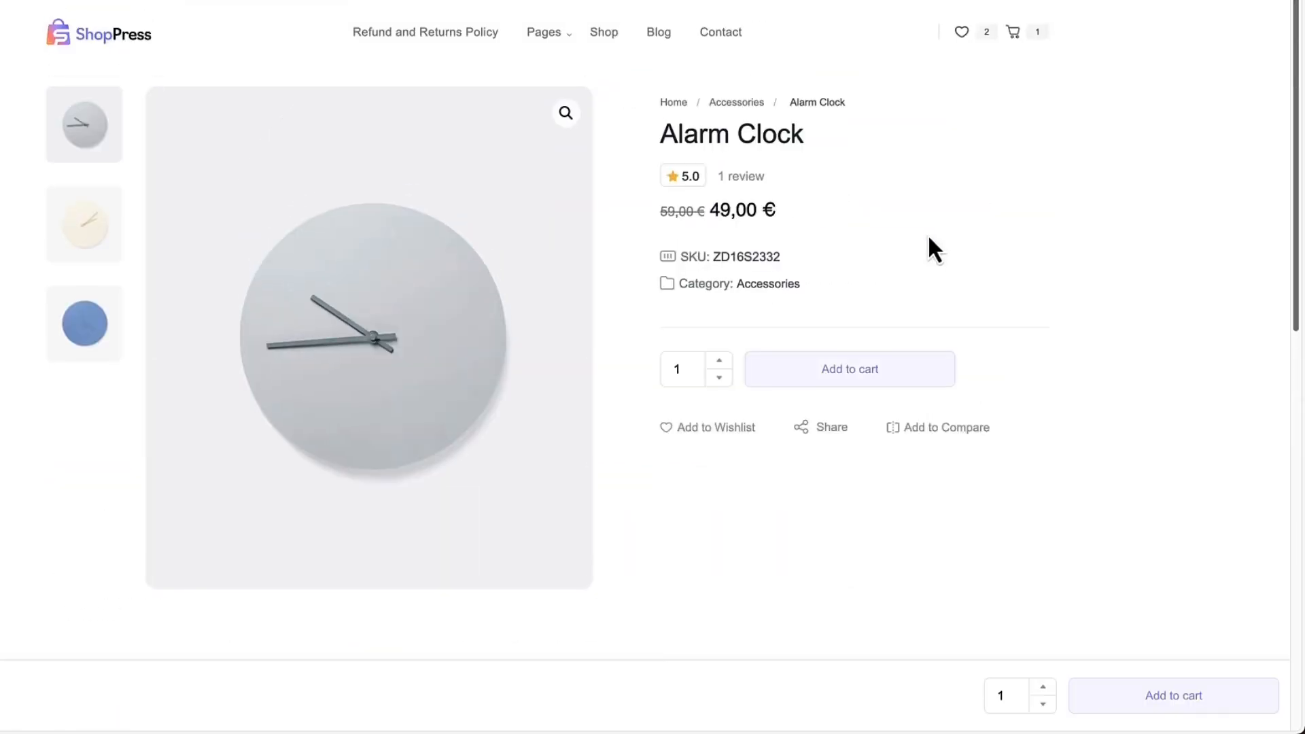
pyautogui.click(853, 373)
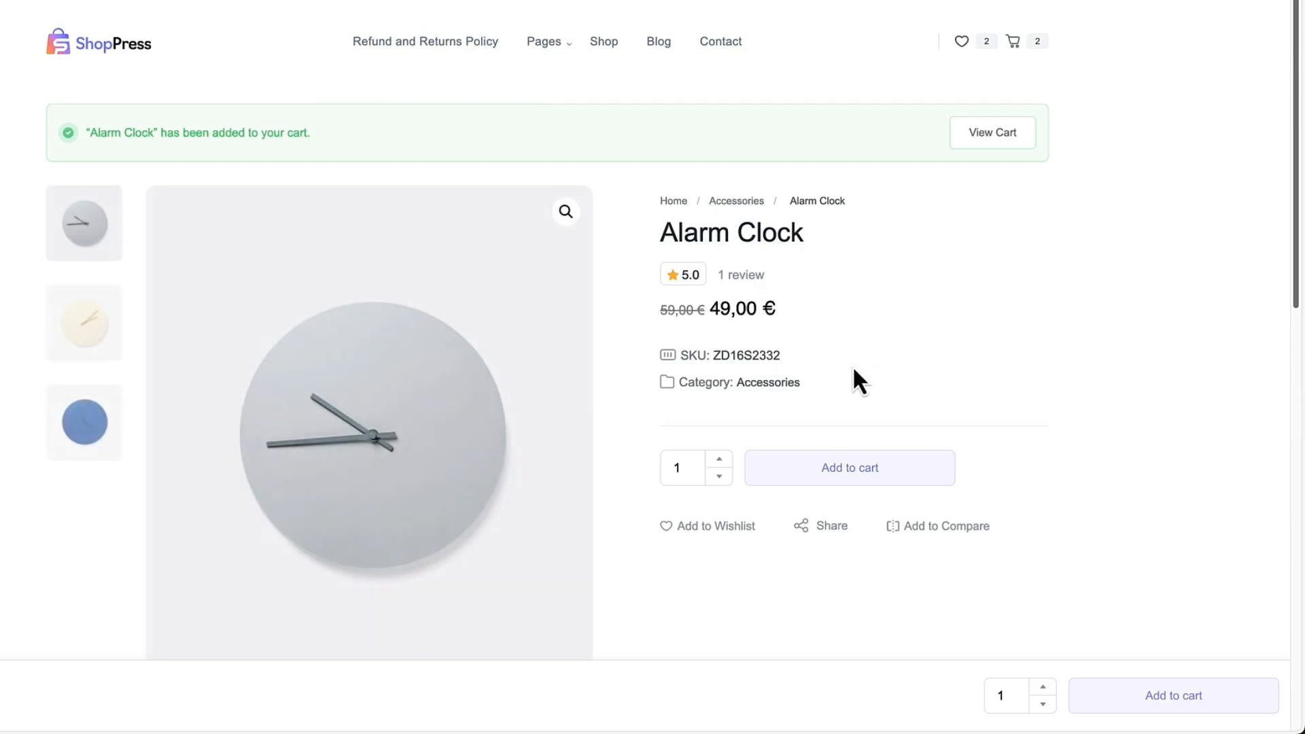
pyautogui.click(607, 43)
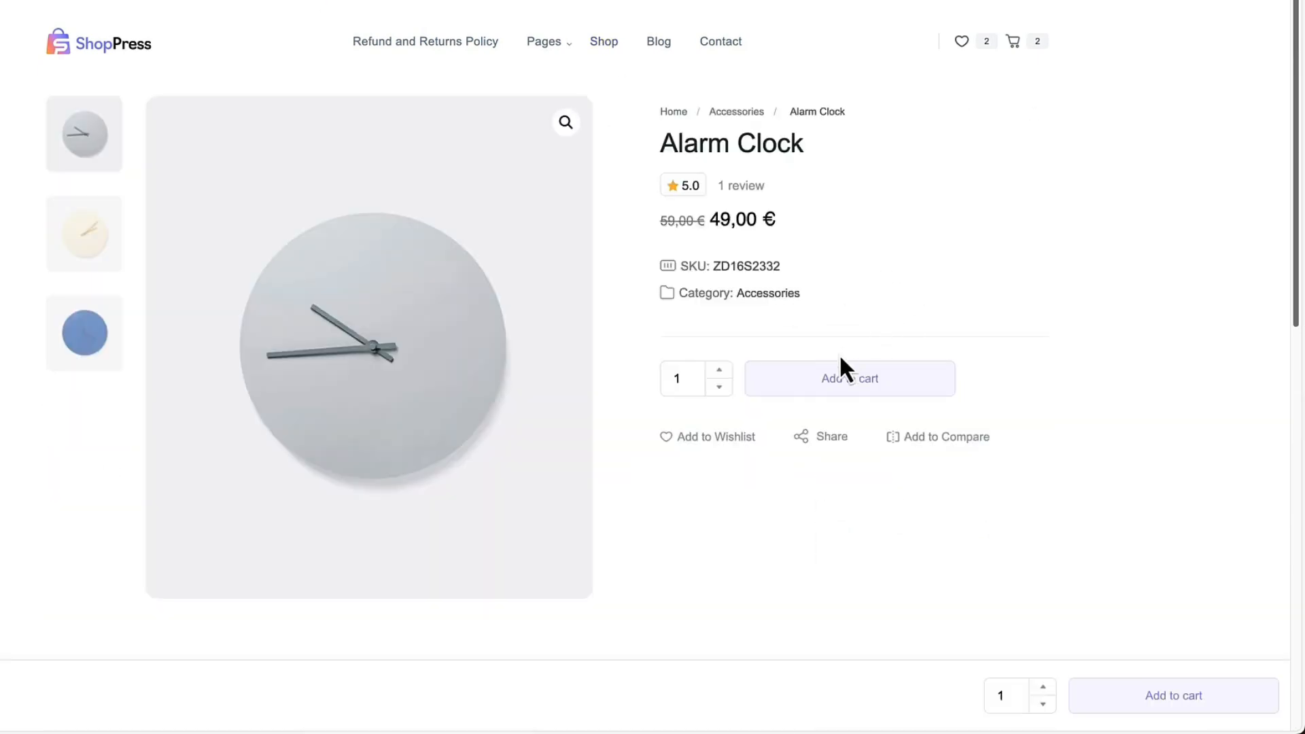
pyautogui.click(839, 382)
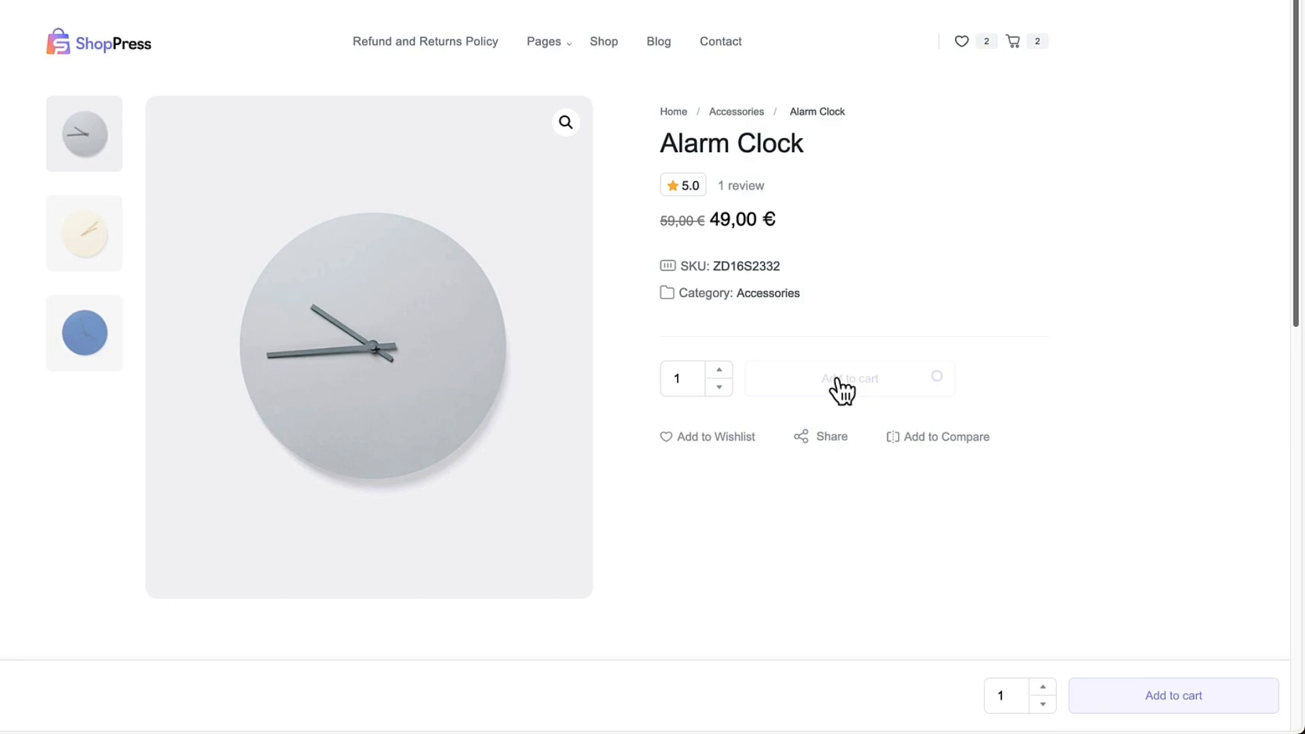
pyautogui.click(1193, 702)
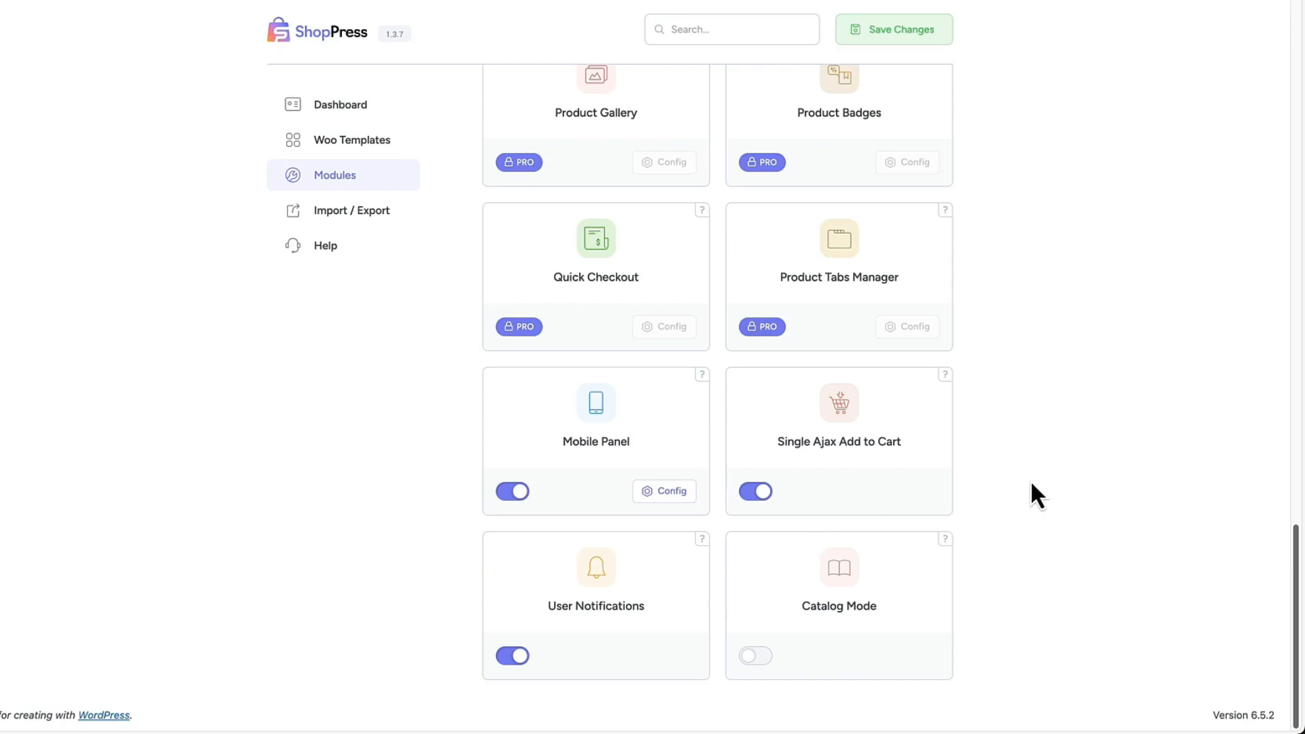
# Enable Catalog Mode, save the changes, and check its effect on the Alarm Clock product page.
pyautogui.click(747, 656)
pyautogui.click(908, 39)
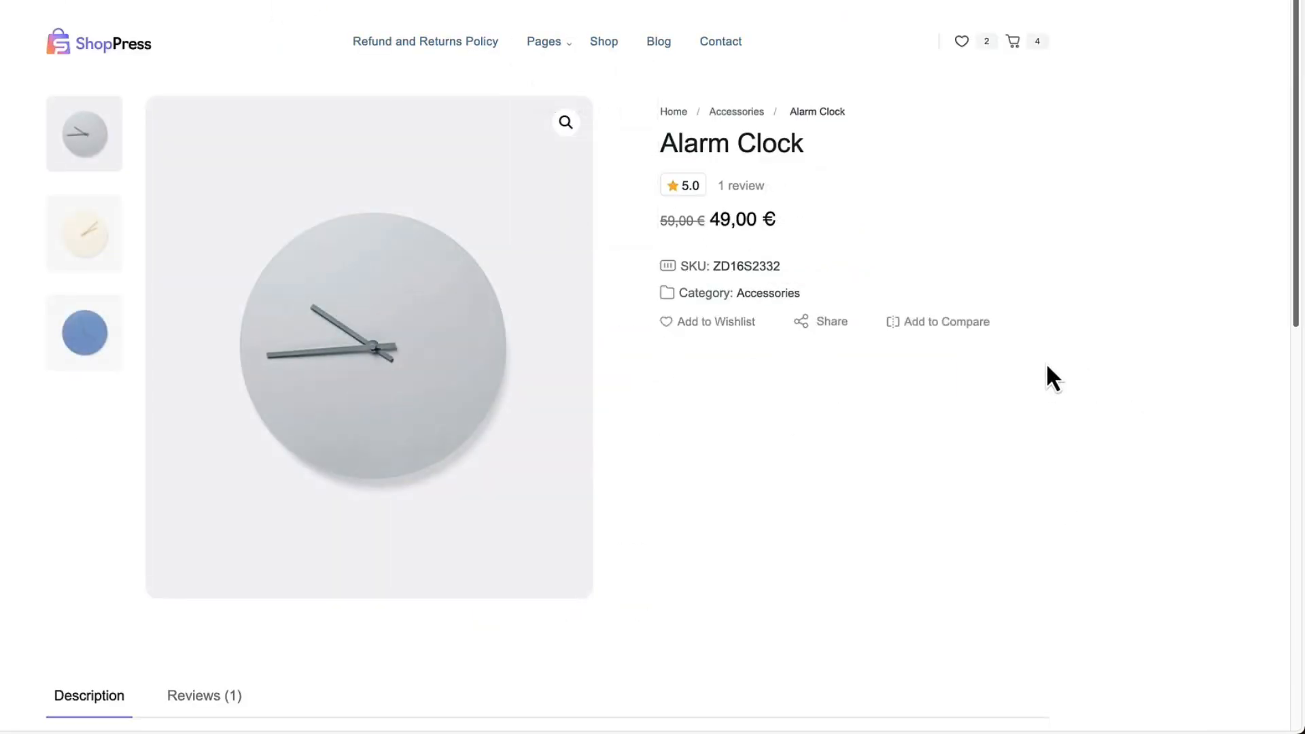
pyautogui.scroll(-10, 834, 589)
pyautogui.scroll(10, 883, 529)
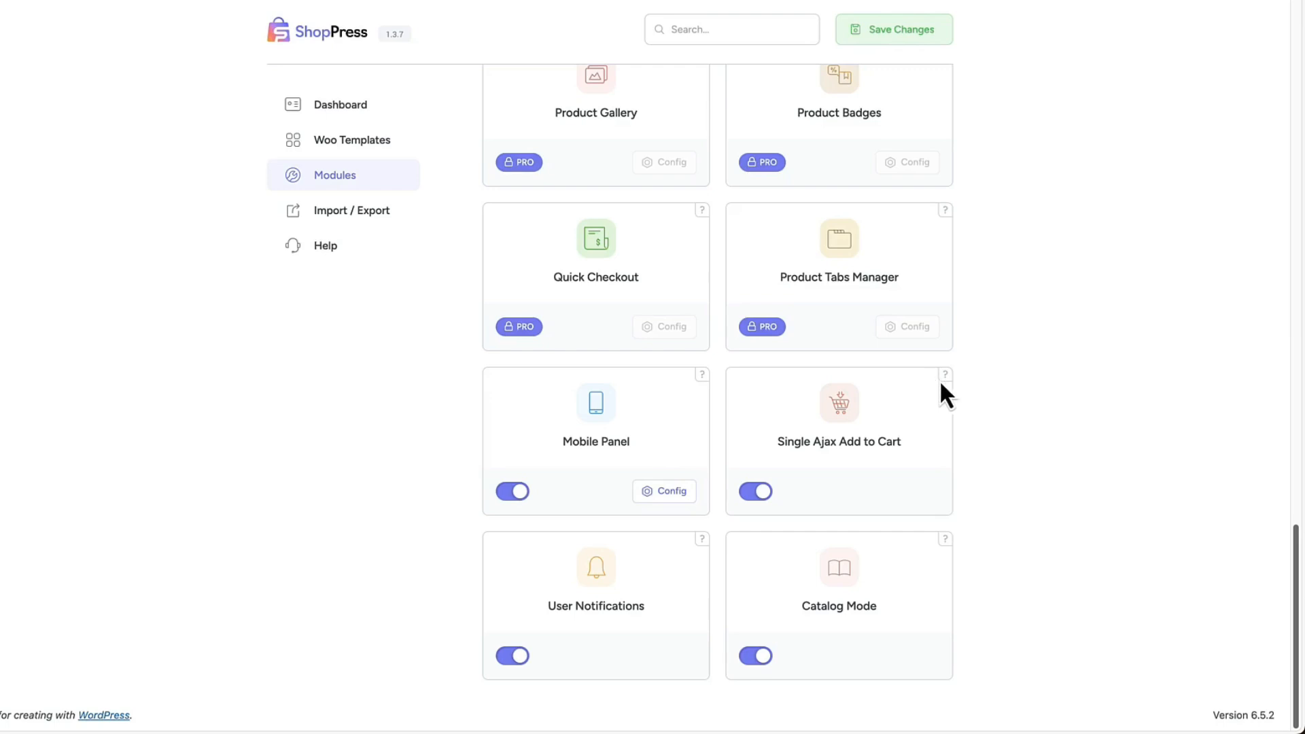
# Disable the Catalog Mode module again and save the changes.
pyautogui.click(753, 657)
pyautogui.scroll(4, 1108, 319)
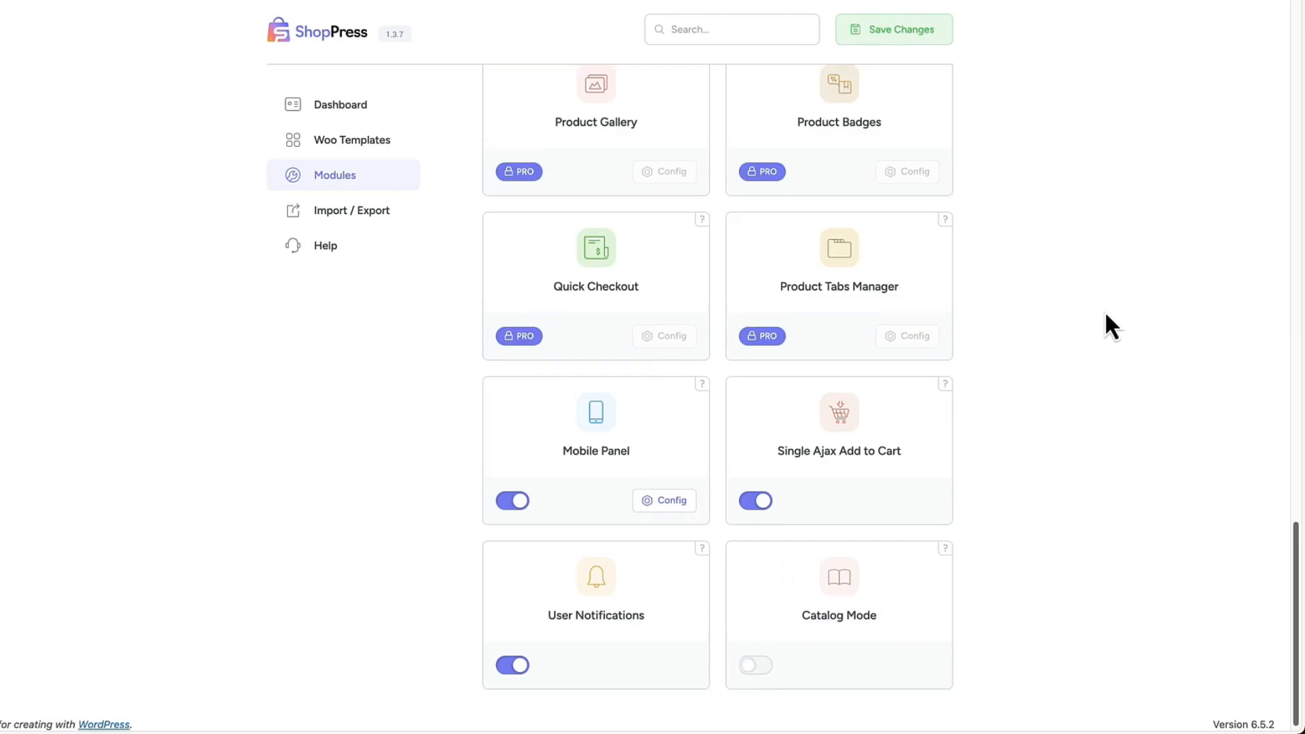
pyautogui.click(908, 33)
# Look over the modules list, then open the Woo Templates section and review its available page templates.
pyautogui.scroll(-4, 1200, 401)
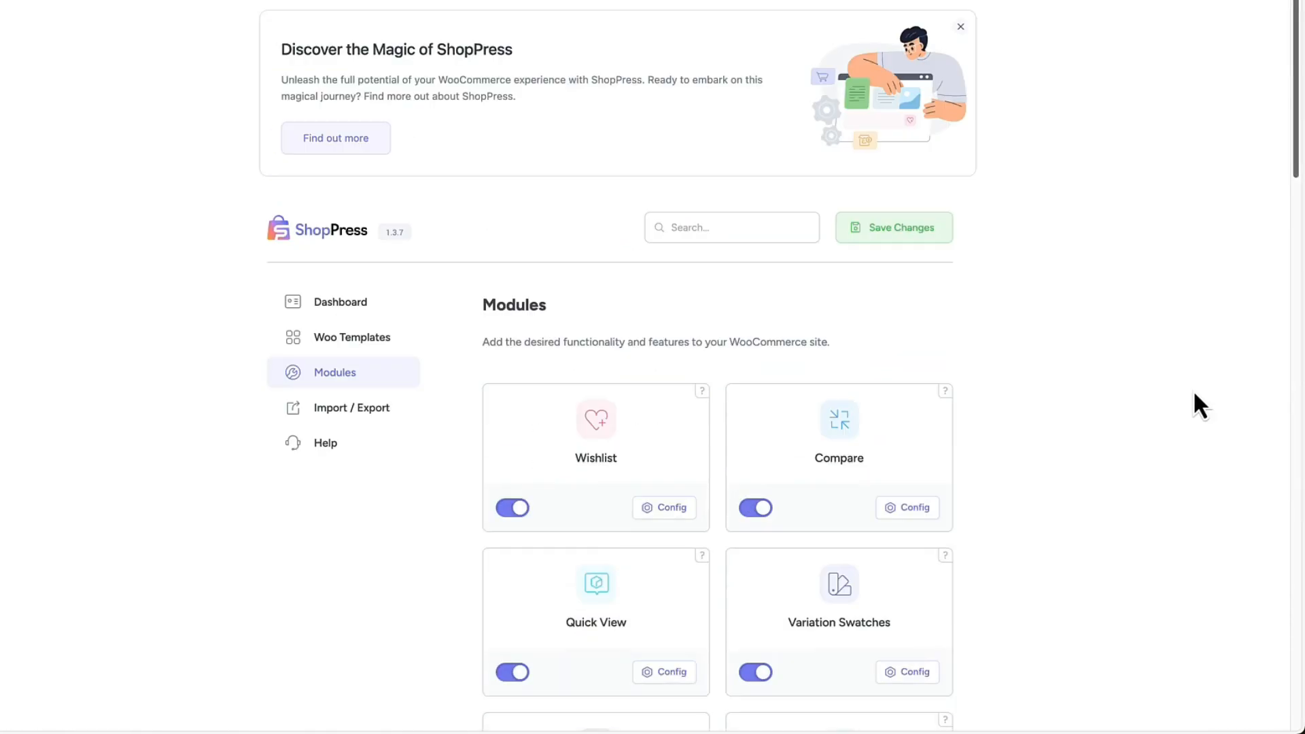
pyautogui.scroll(-8, 1108, 303)
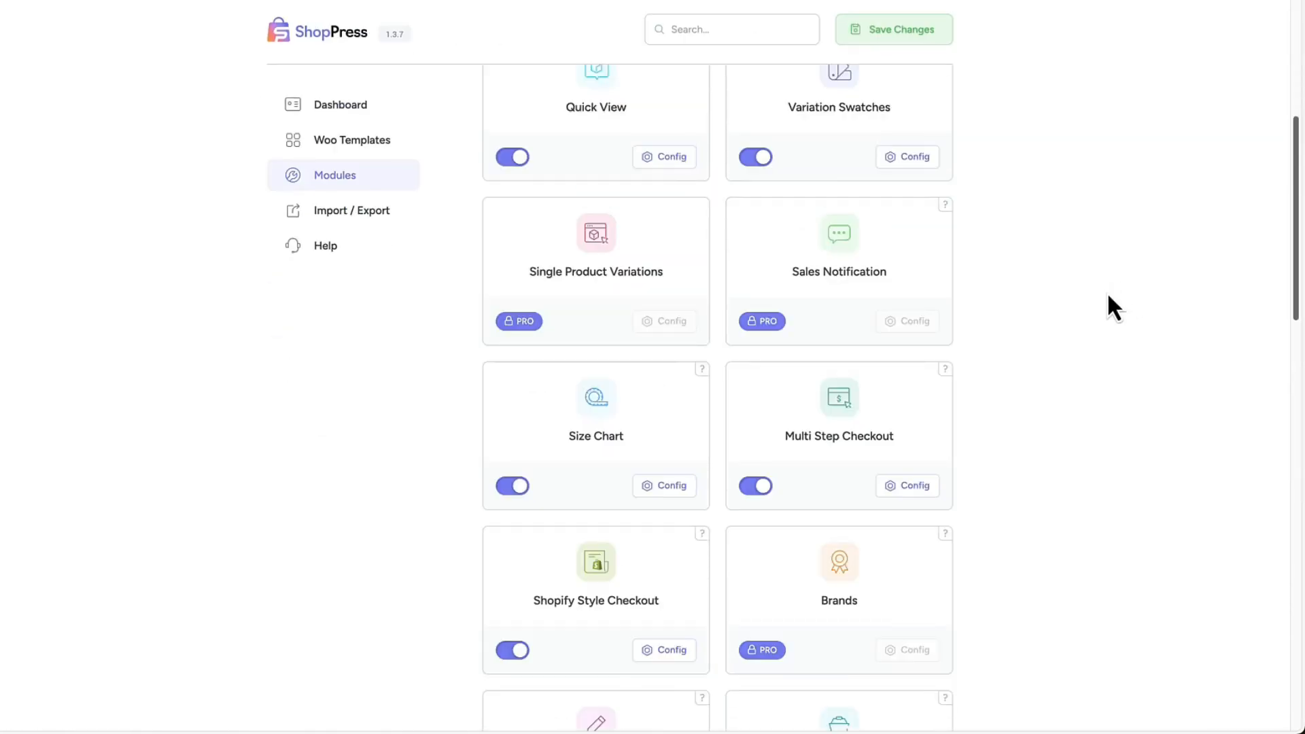
pyautogui.scroll(-1, 1131, 305)
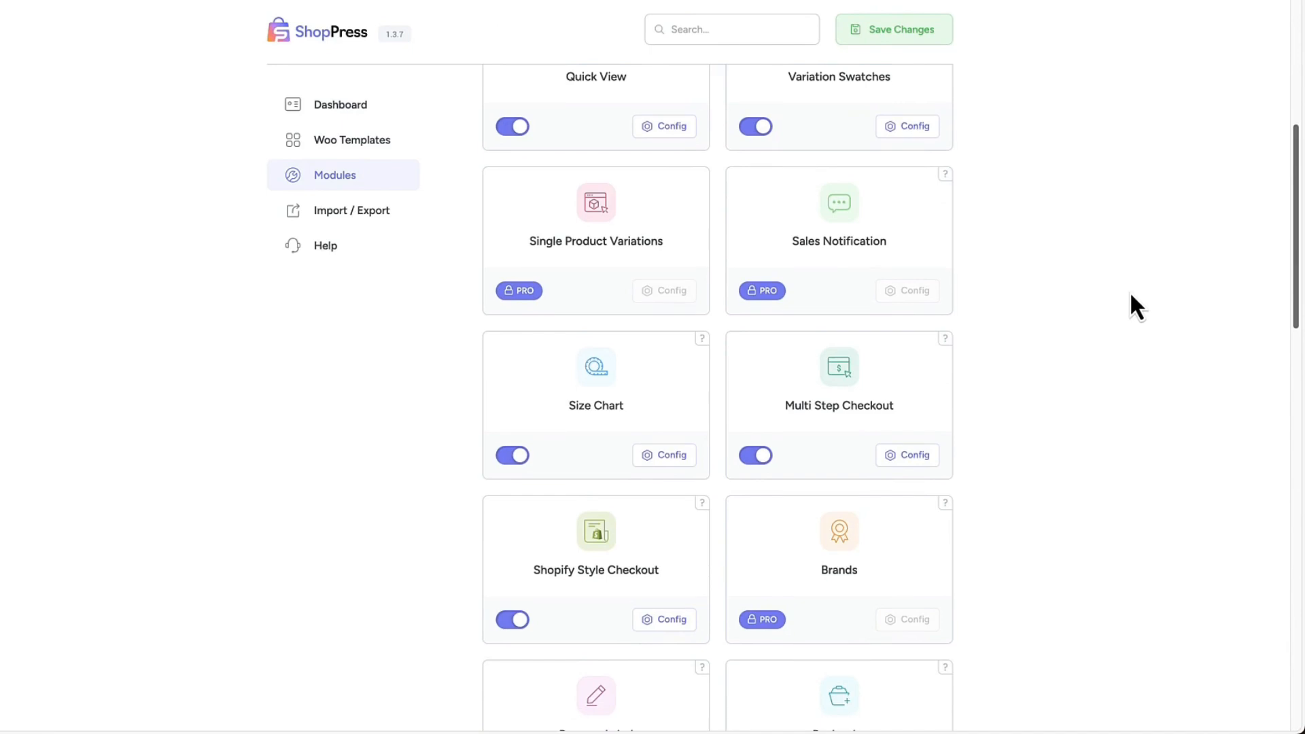
pyautogui.scroll(1, 1078, 333)
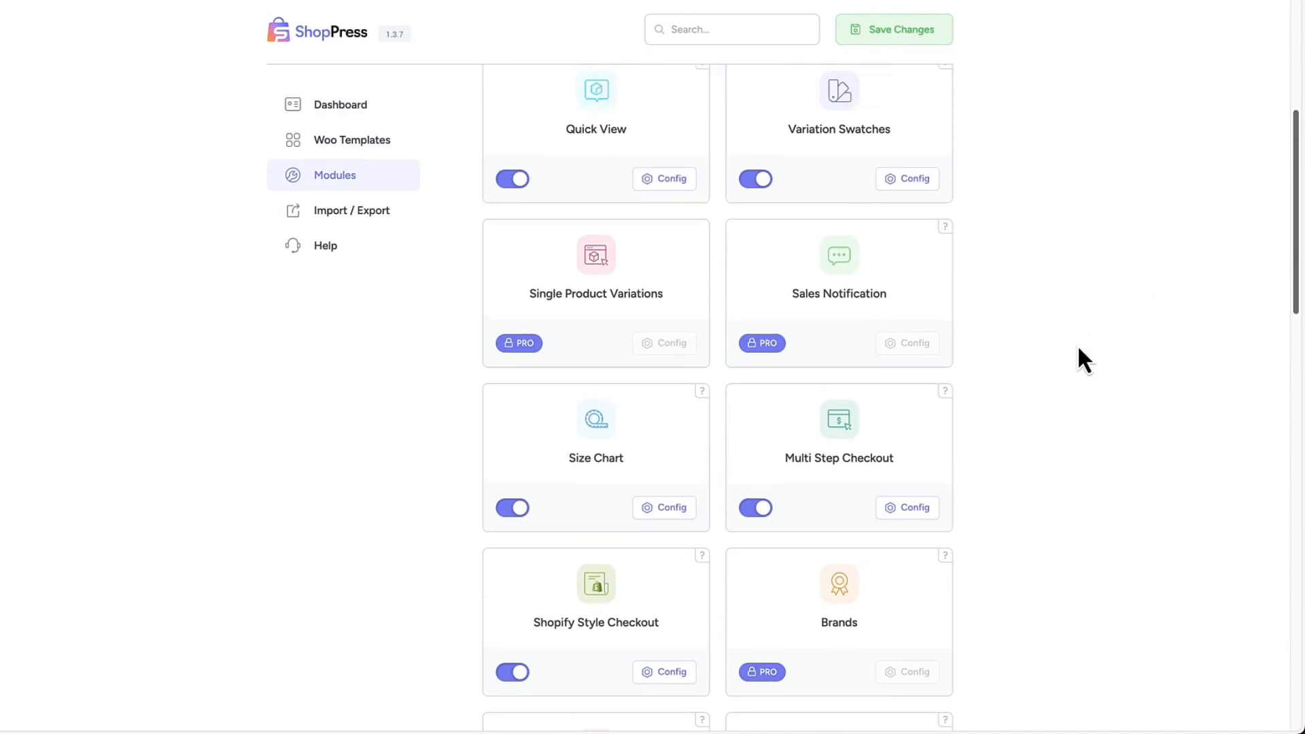
pyautogui.scroll(1, 1079, 349)
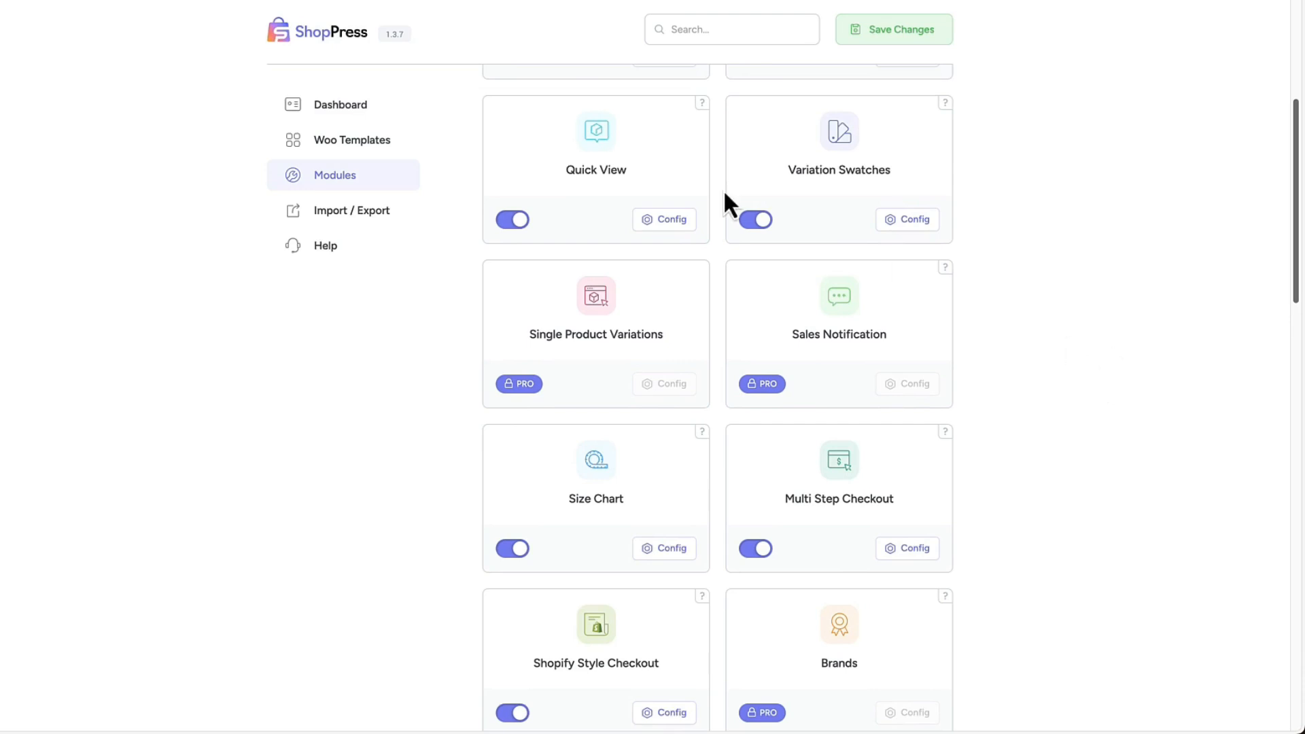
pyautogui.scroll(5, 326, 391)
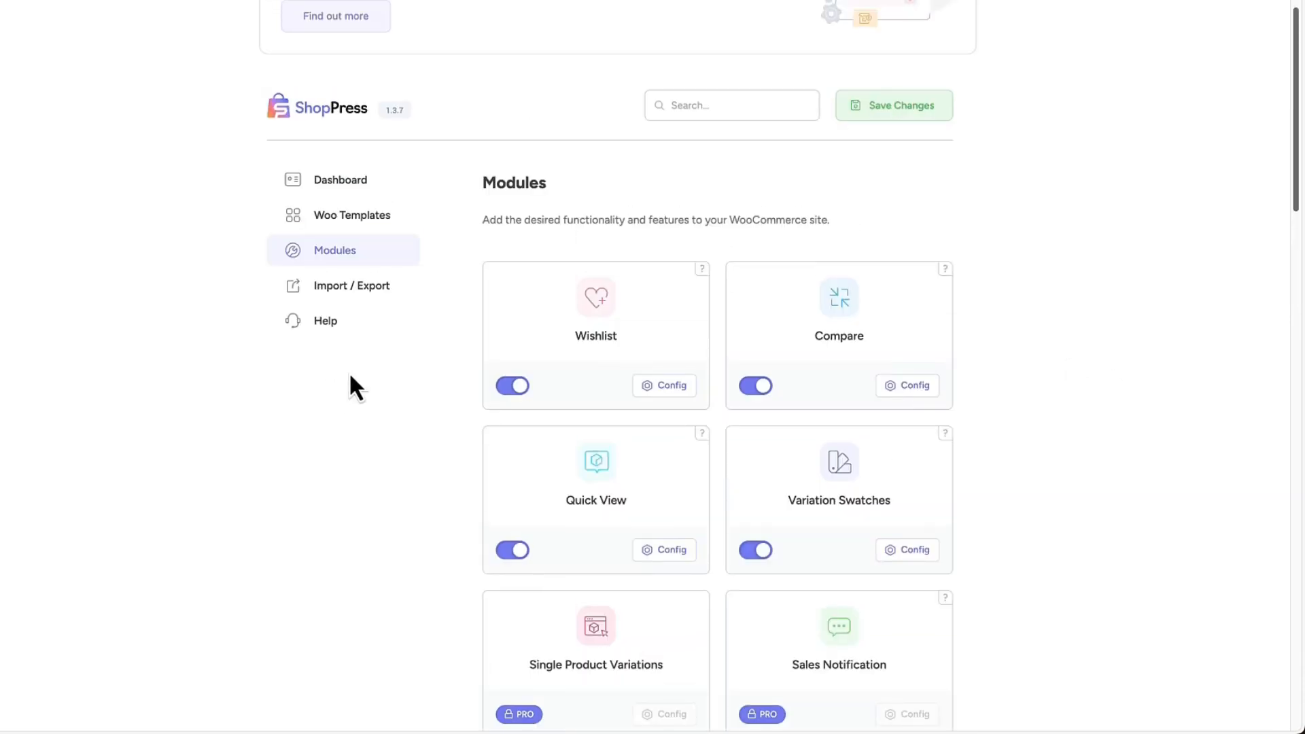
pyautogui.click(357, 216)
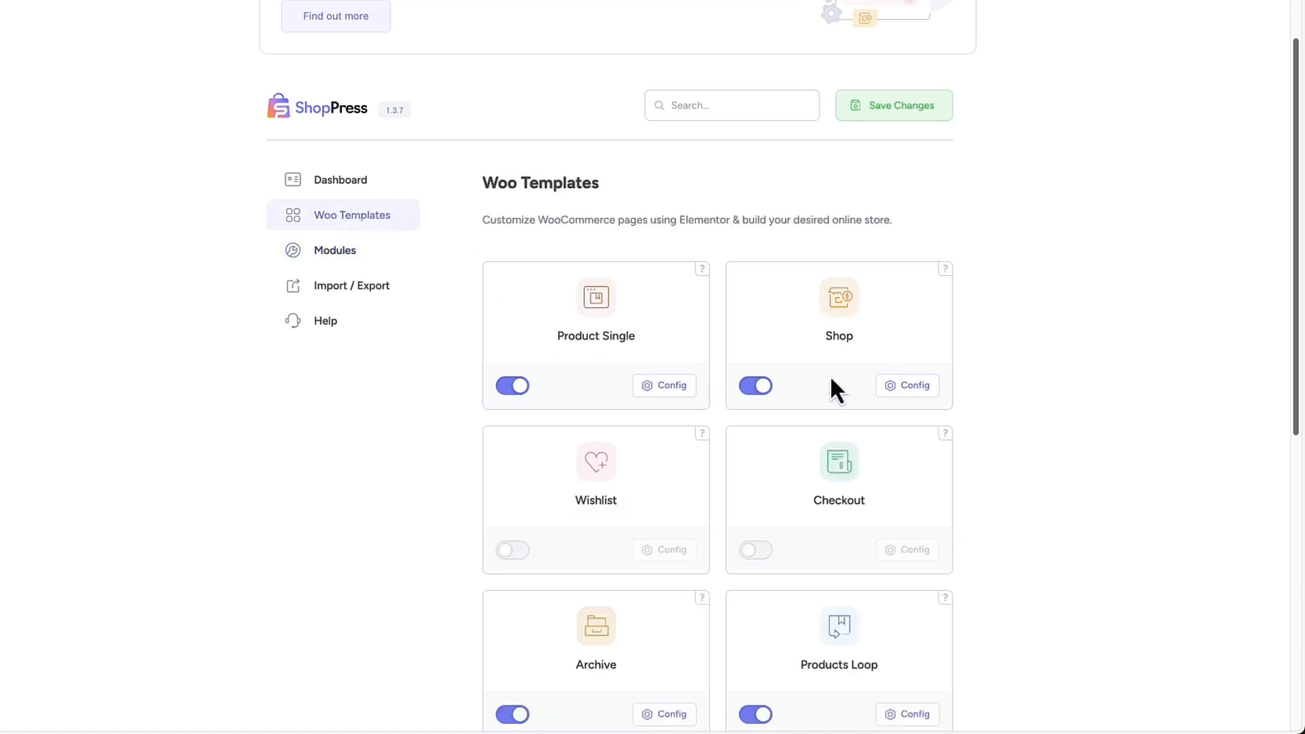
pyautogui.scroll(-3, 1090, 373)
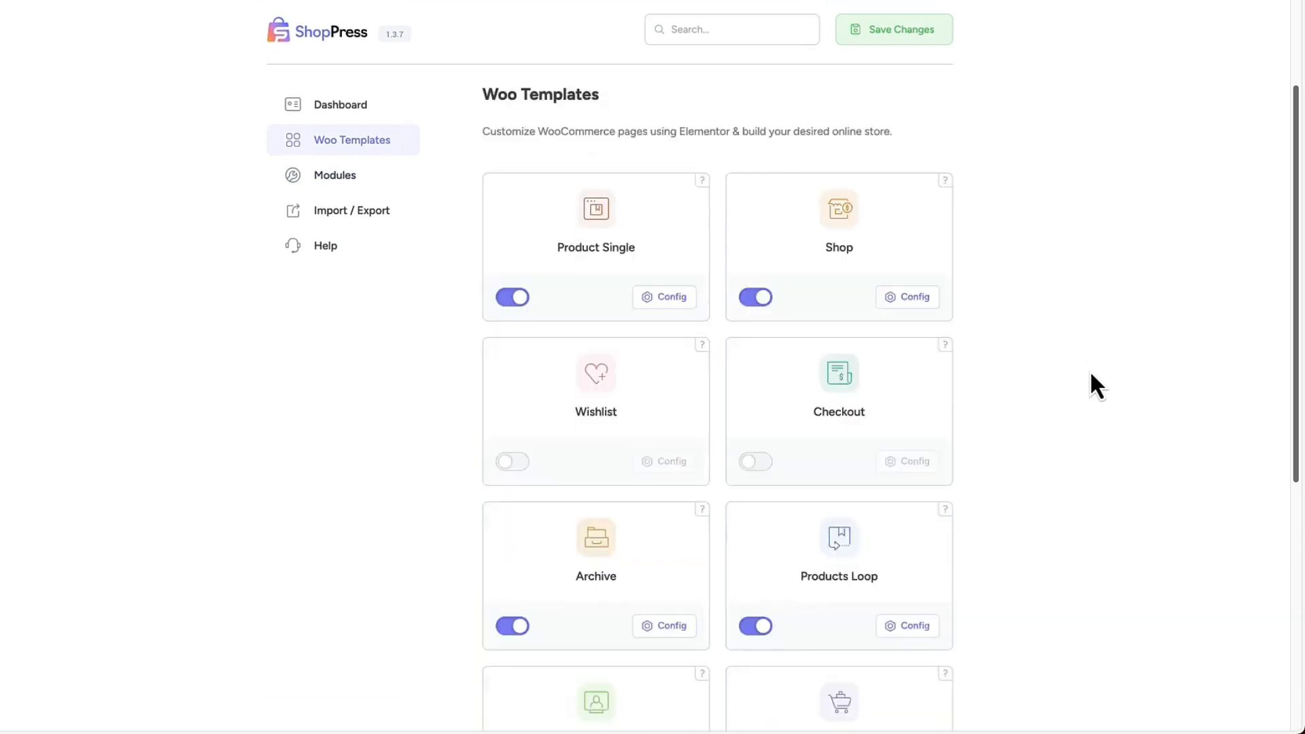
pyautogui.scroll(1, 1092, 375)
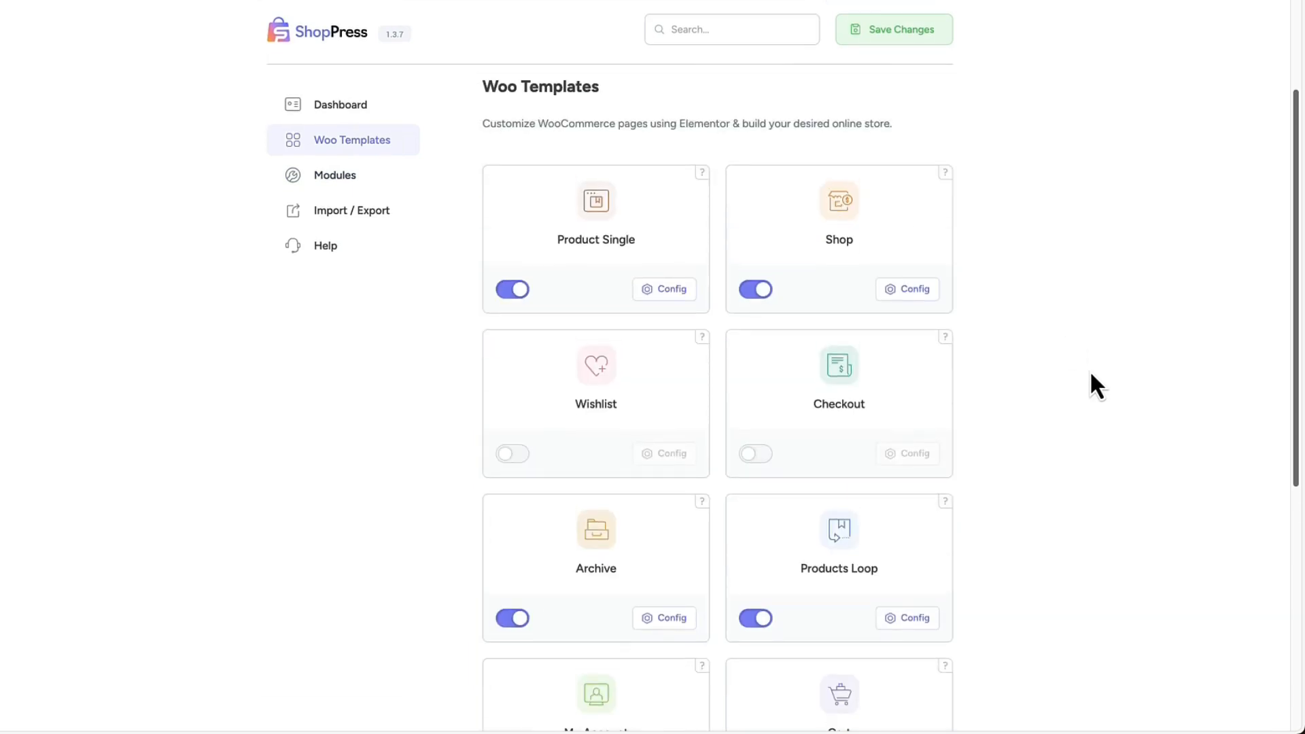
pyautogui.scroll(1, 952, 293)
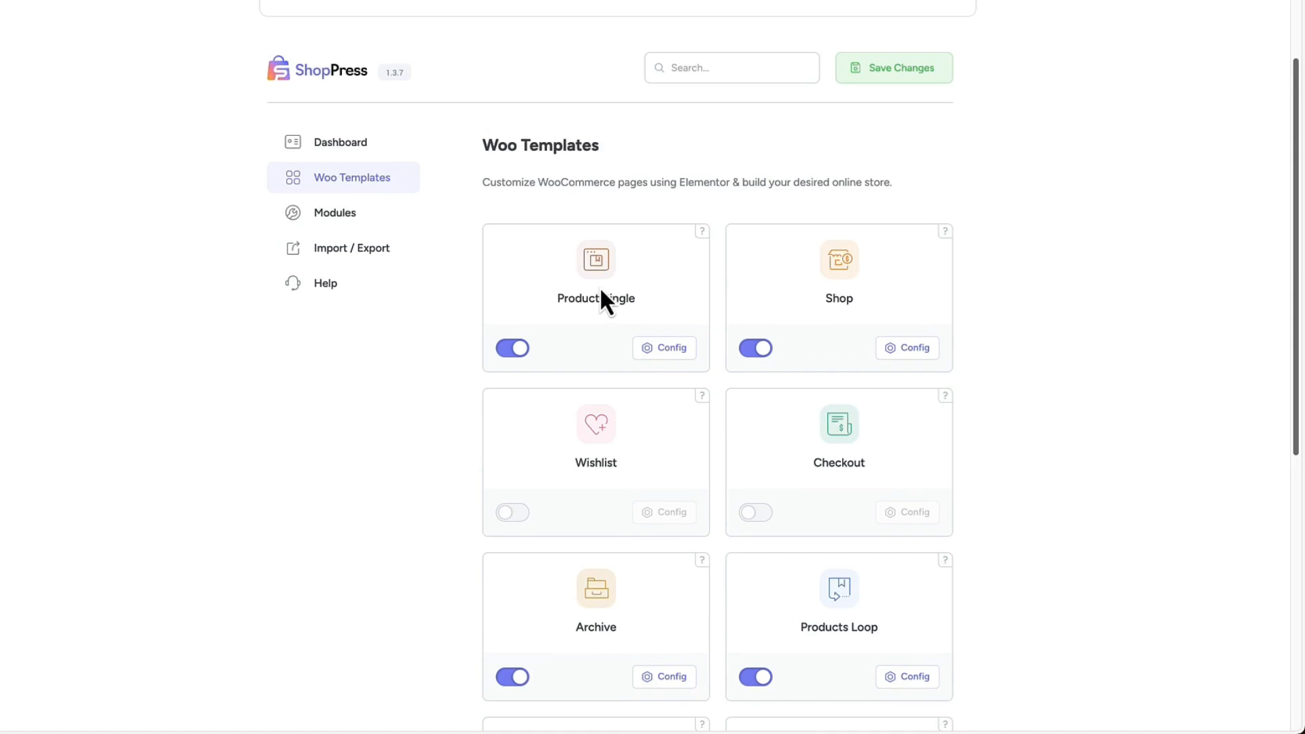
# Open the Single template from the Product Single configuration for editing in Elementor and look over the available widgets.
pyautogui.click(667, 348)
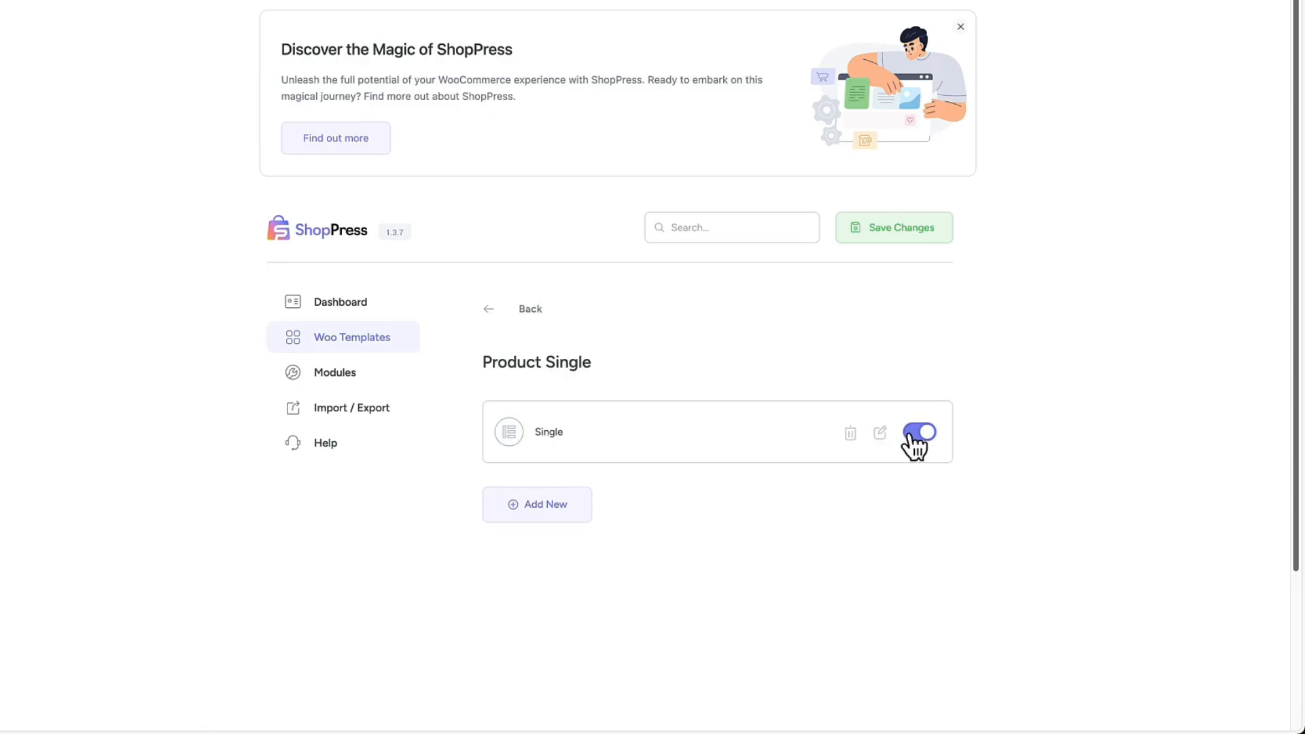
pyautogui.click(880, 432)
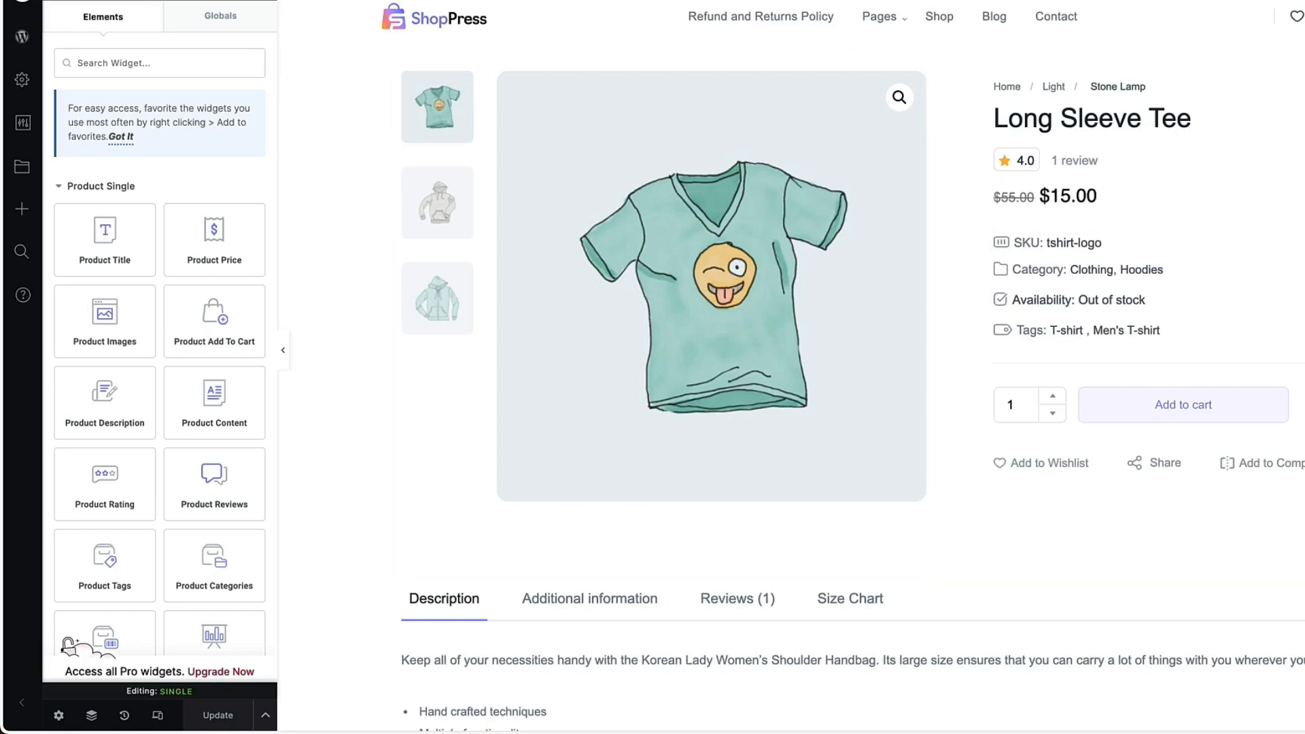
pyautogui.scroll(-2, 1262, 355)
pyautogui.scroll(2, 1259, 353)
# Dismiss the favorites tip, browse the widget library, and add a Product Stock widget directly below the product's Tags line.
pyautogui.click(121, 136)
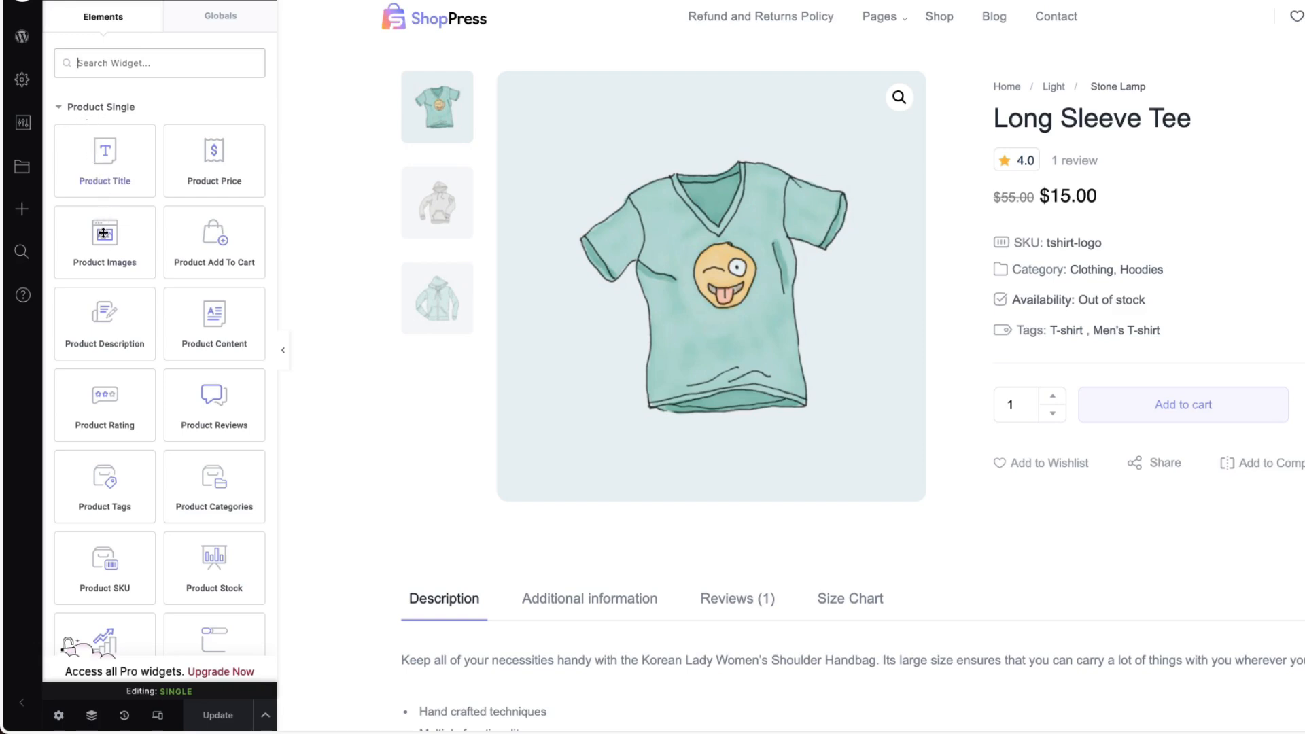
pyautogui.scroll(-15, 103, 233)
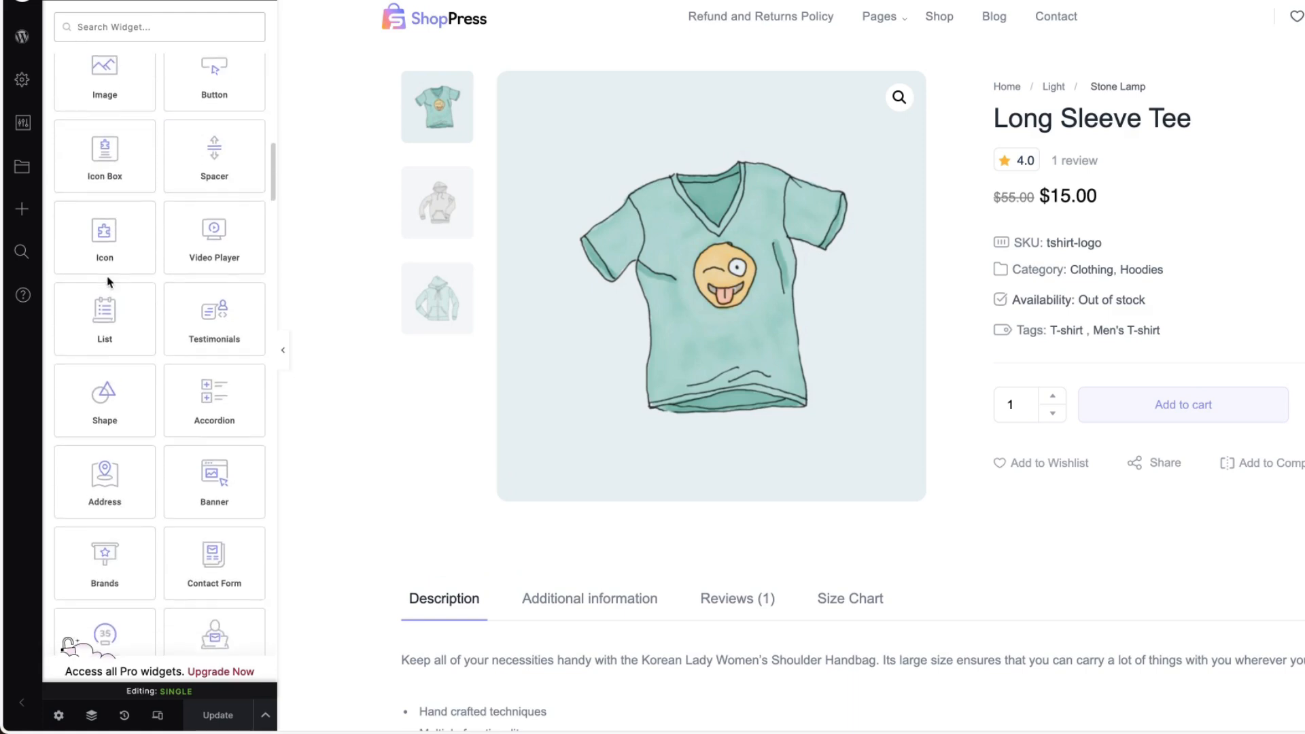
pyautogui.scroll(3, 108, 282)
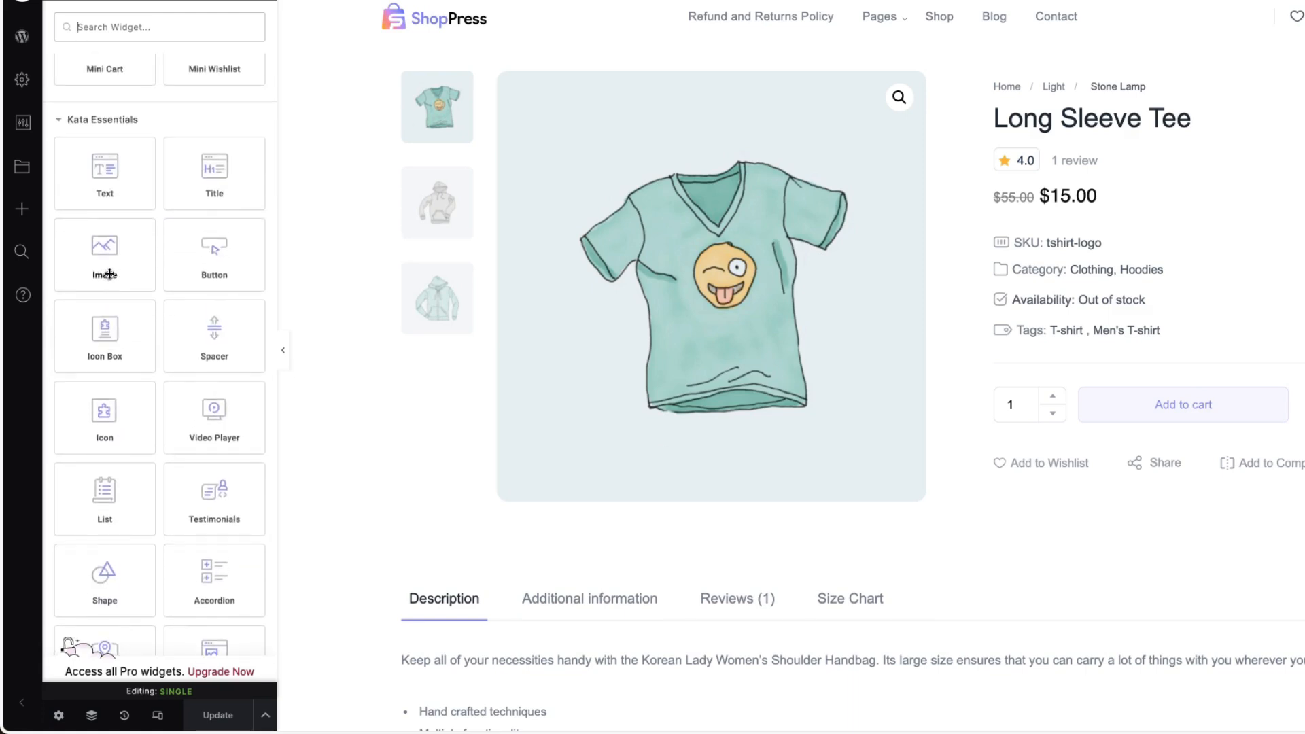
pyautogui.scroll(-2, 156, 440)
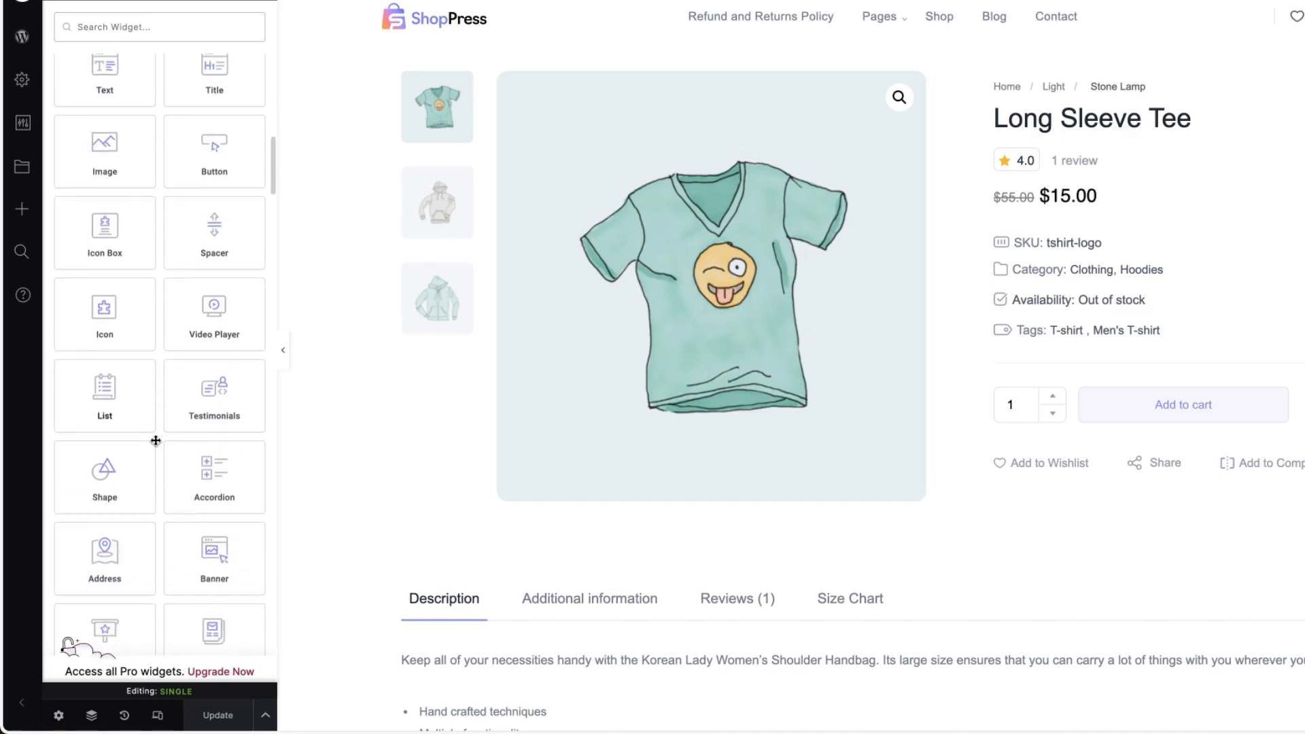
pyautogui.scroll(-20, 155, 441)
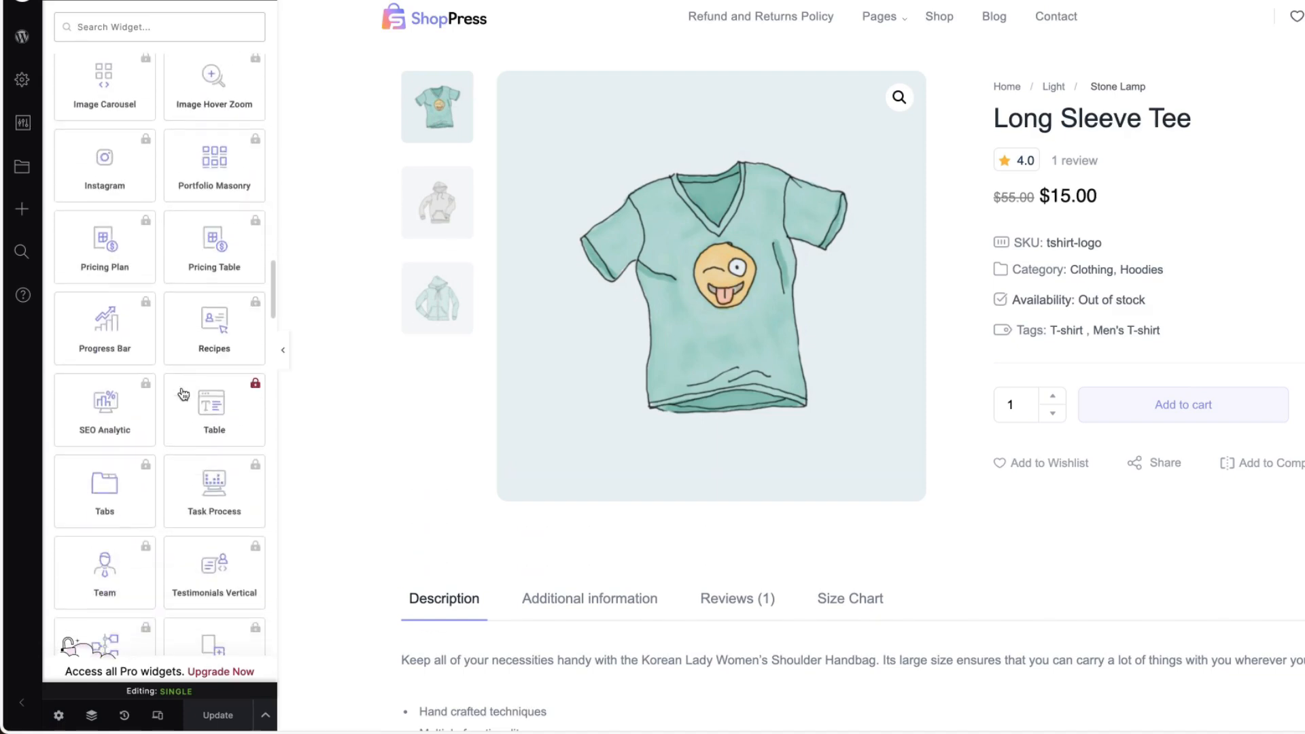
pyautogui.scroll(-20, 183, 393)
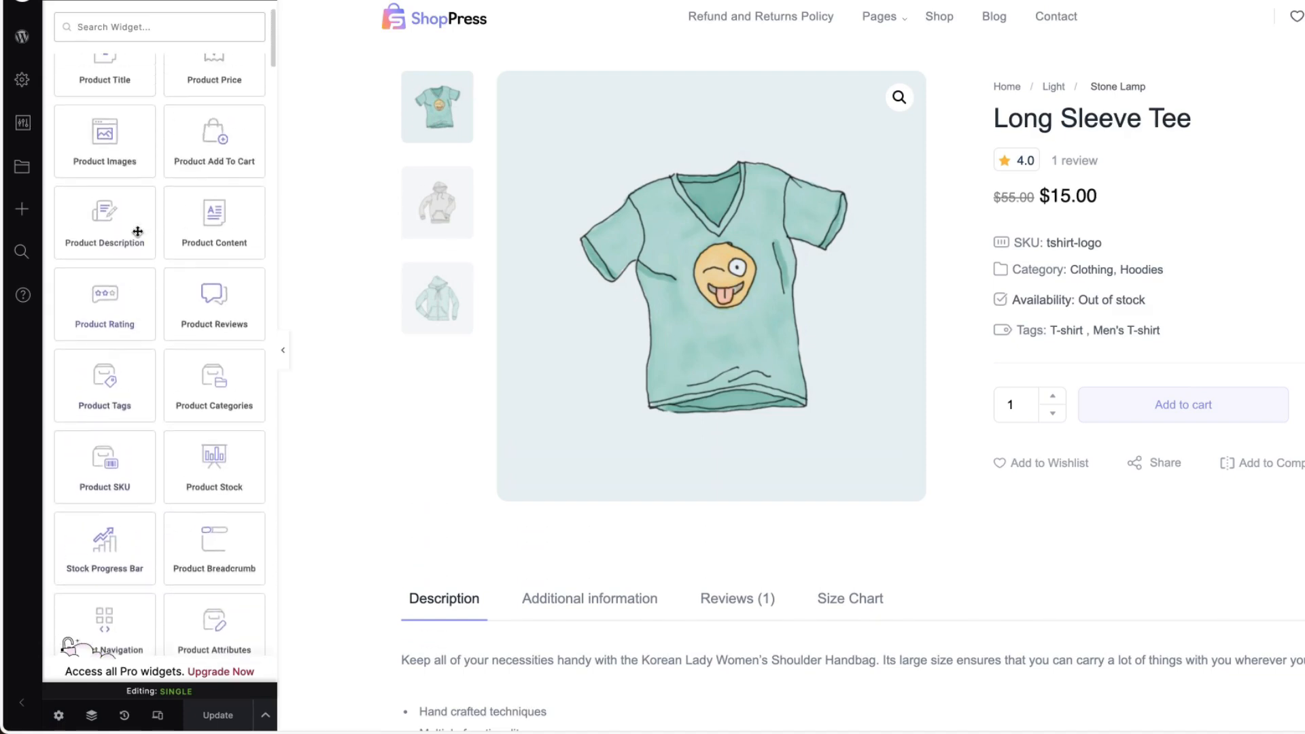
pyautogui.scroll(3, 137, 231)
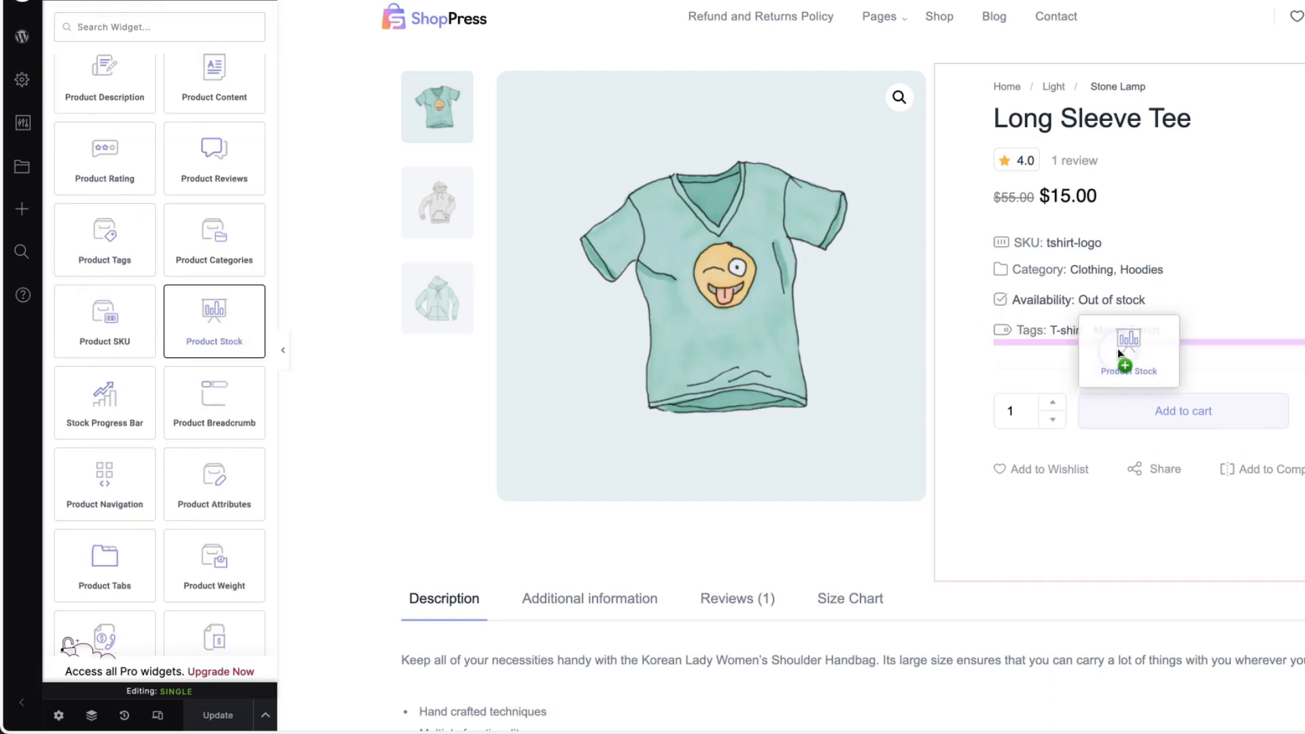
pyautogui.moveTo(1117, 348); pyautogui.dragTo(1117, 348)
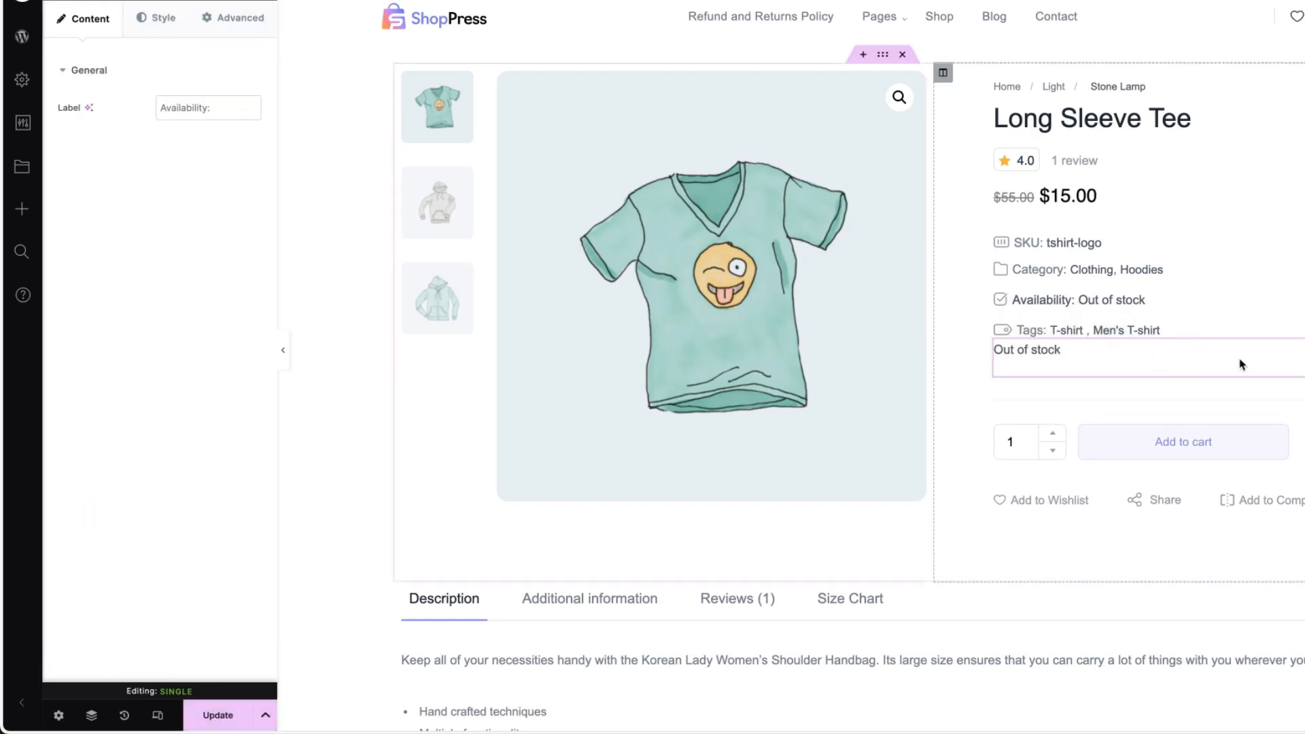
# Review the Product Stock widget's Wrapper style options, including display, size, spacing, border, position and shadow, and close the styler.
pyautogui.click(155, 22)
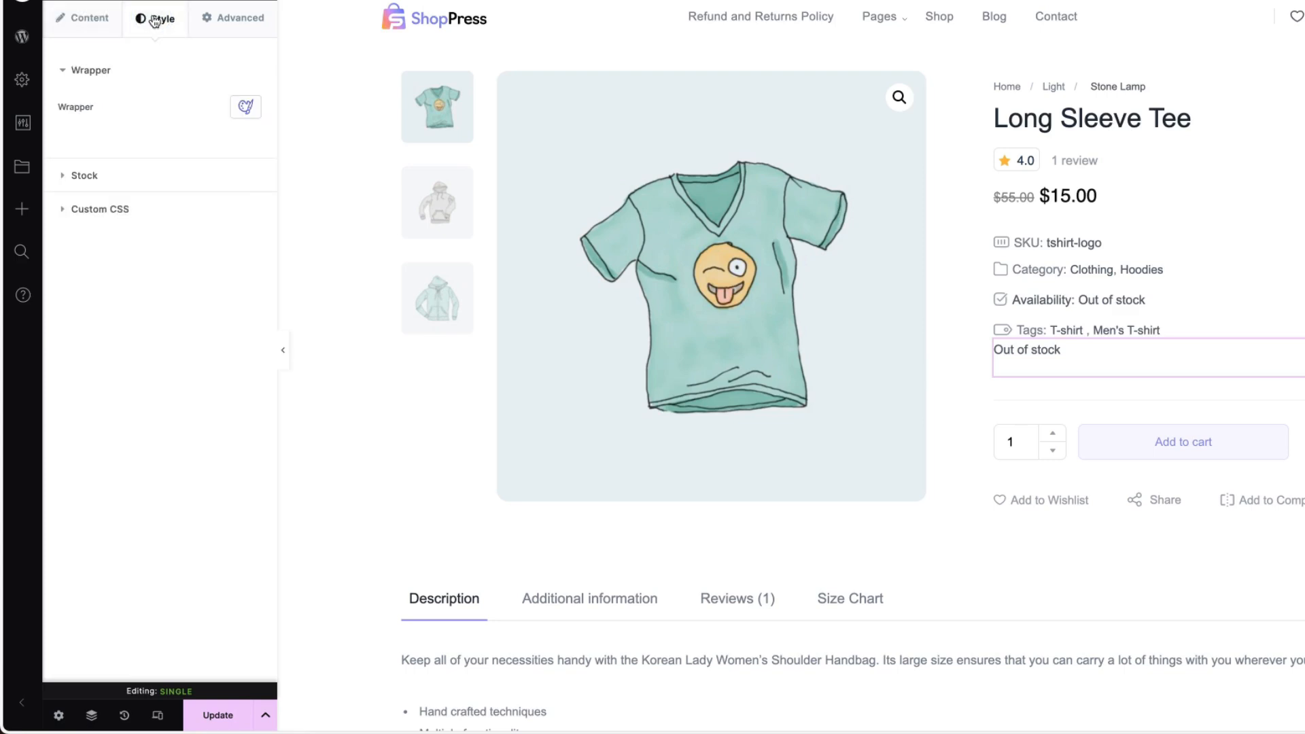
pyautogui.click(246, 109)
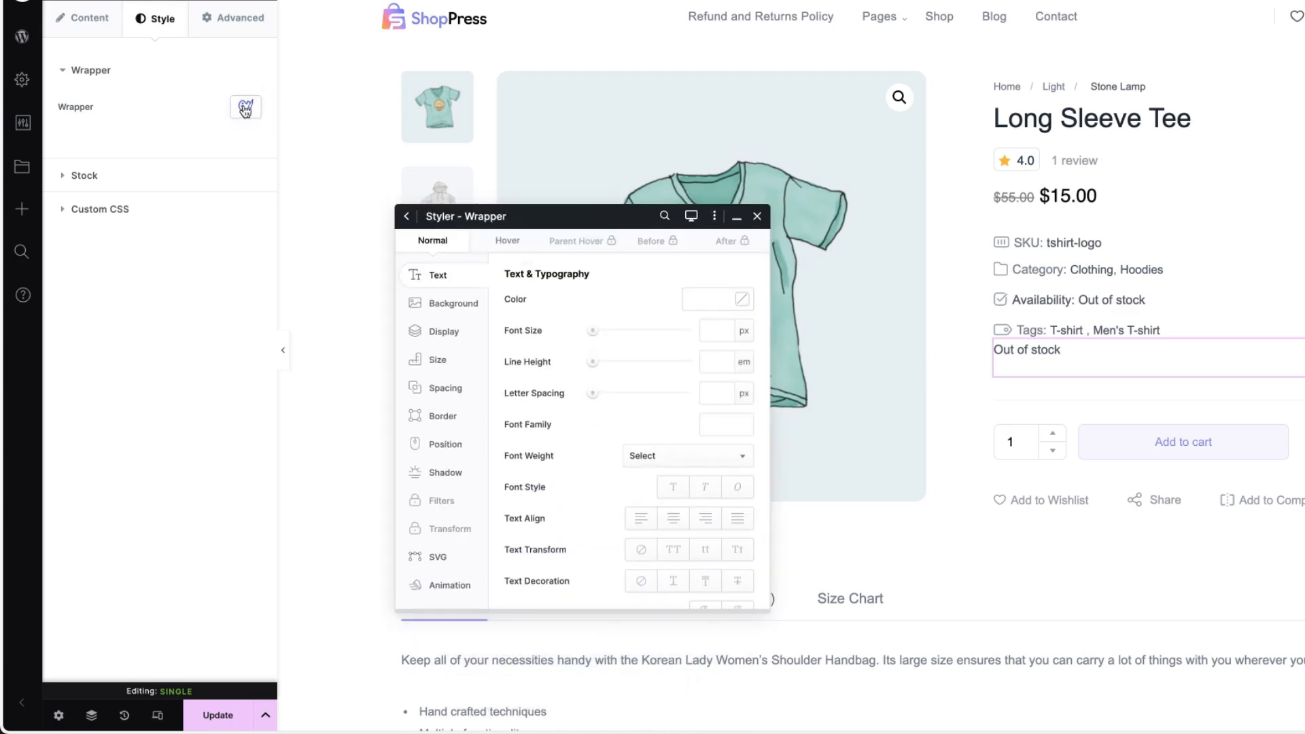
pyautogui.click(454, 330)
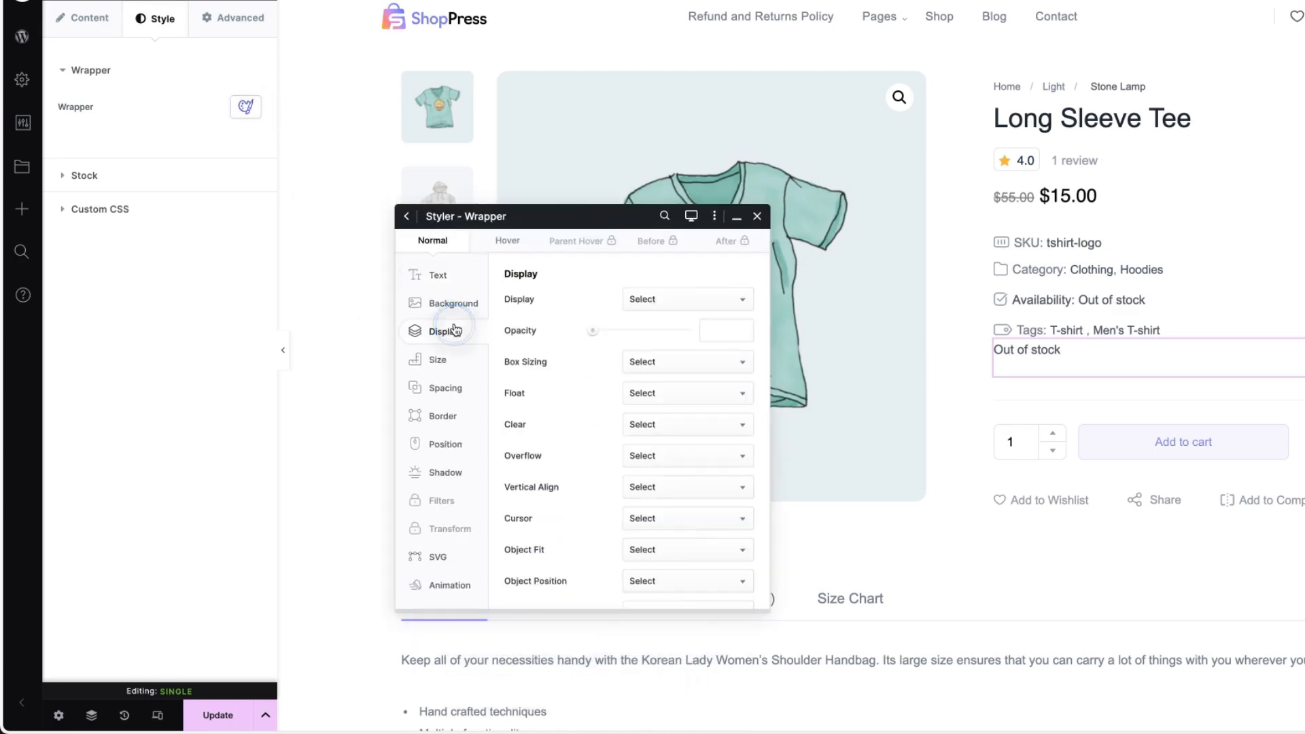
pyautogui.click(439, 360)
pyautogui.click(444, 388)
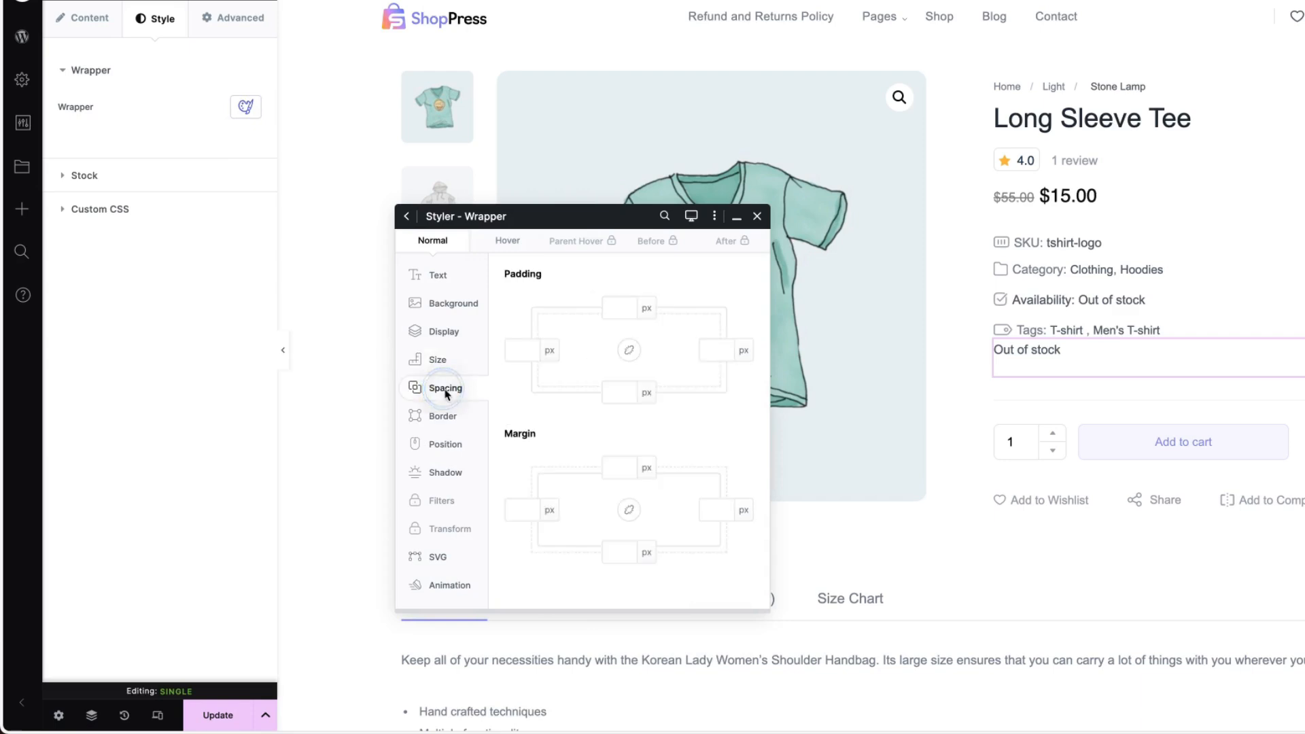
pyautogui.click(442, 416)
pyautogui.click(443, 444)
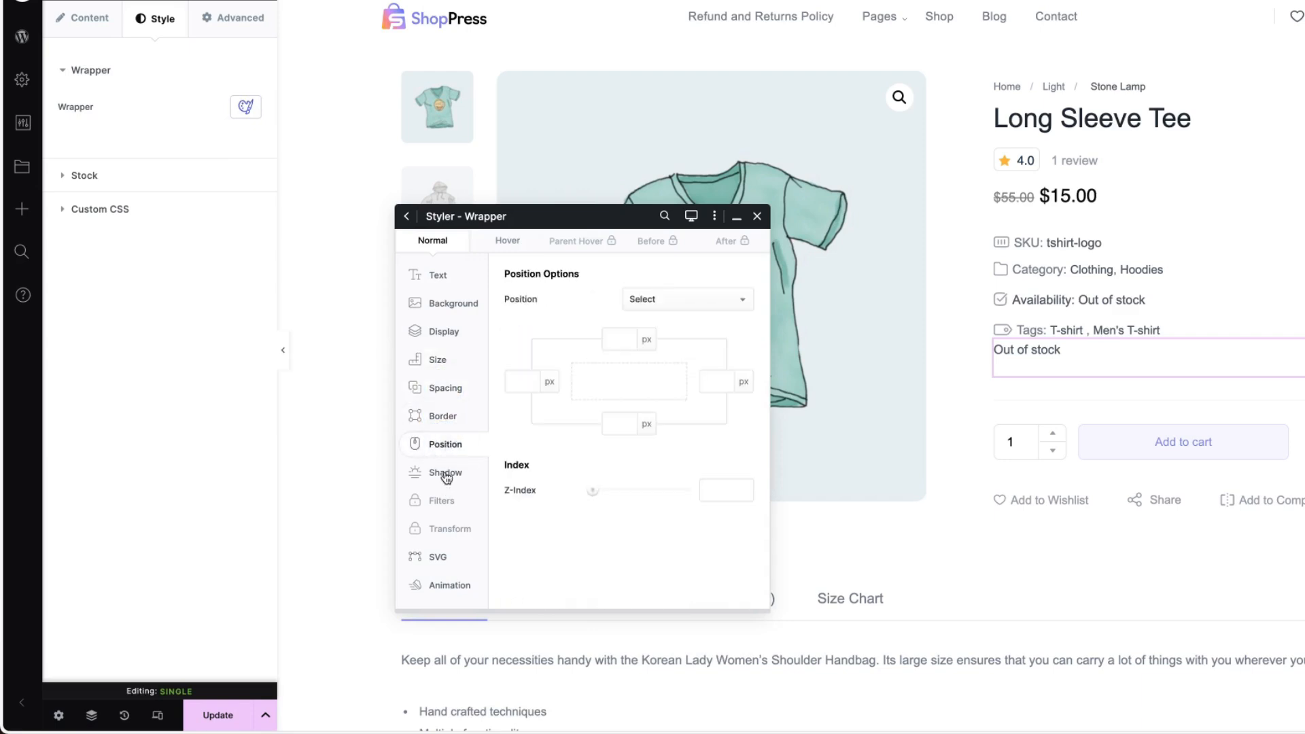
pyautogui.click(446, 474)
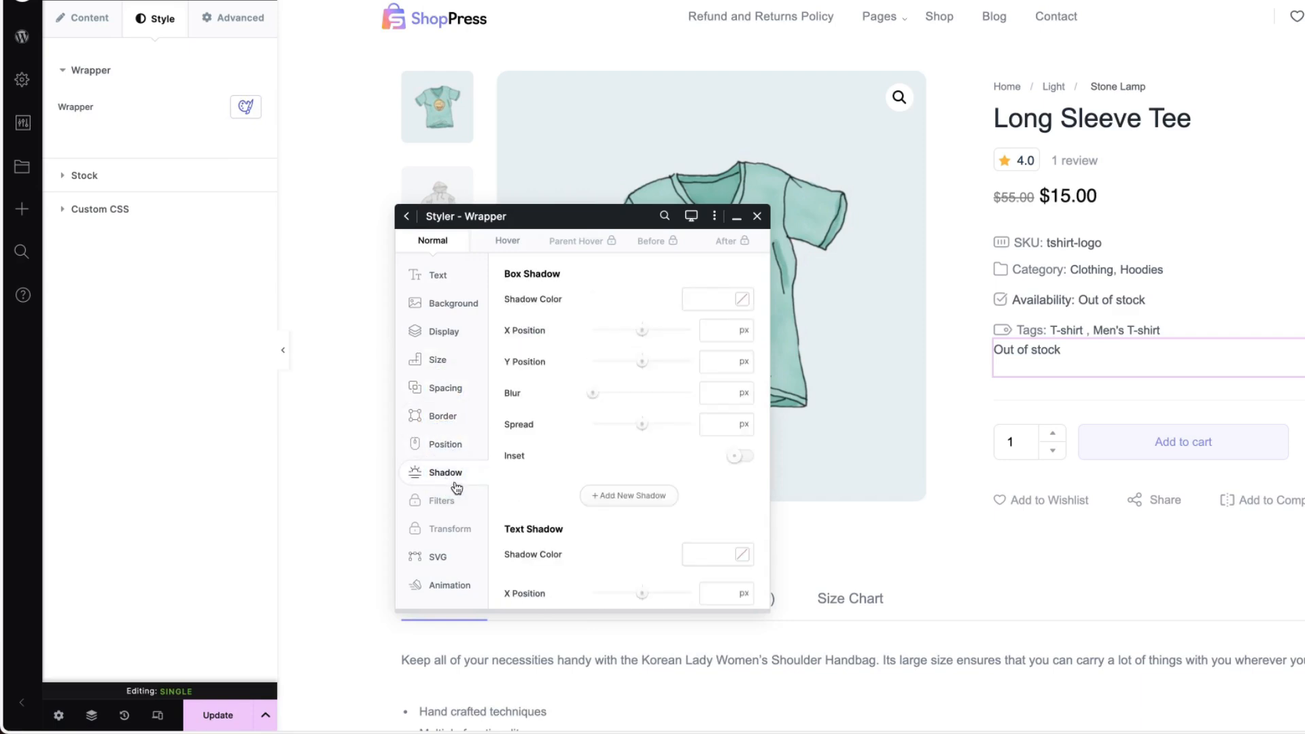
pyautogui.click(758, 217)
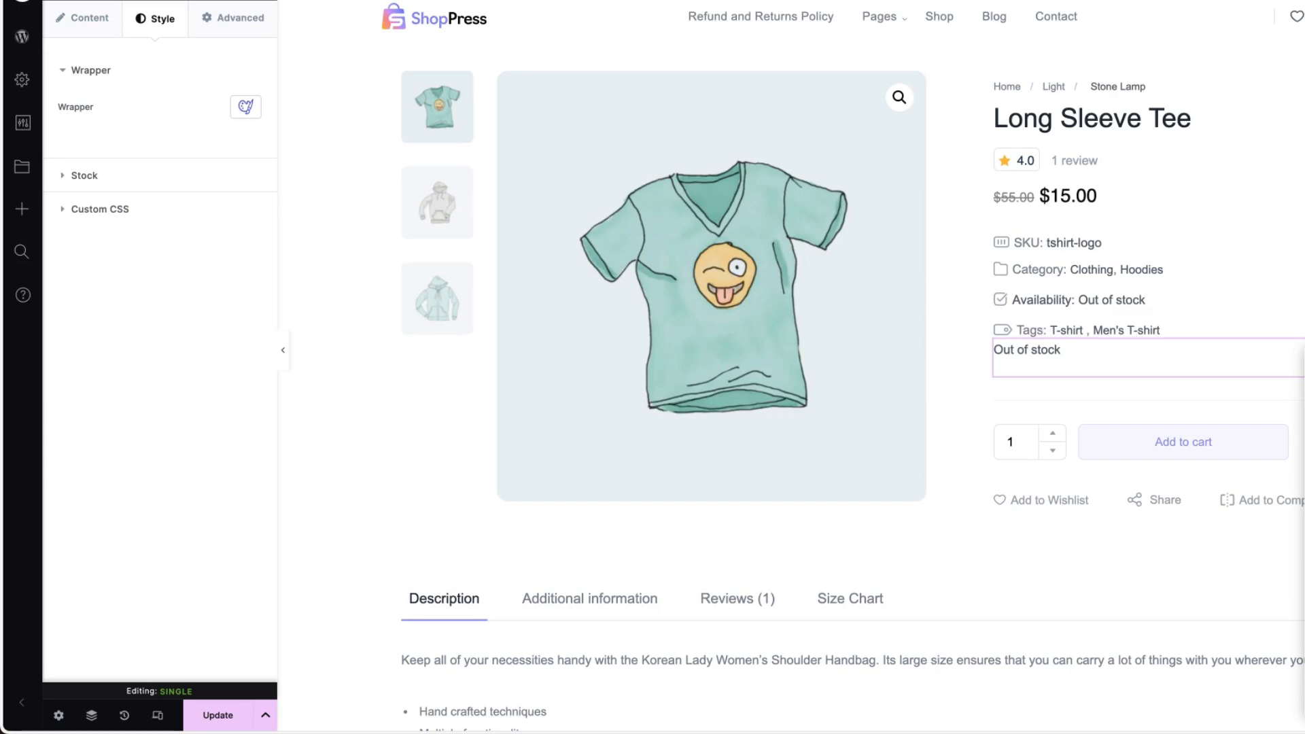
# Delete the Product Stock widget below the Tags line and look over the product page layout.
pyautogui.press('Delete')
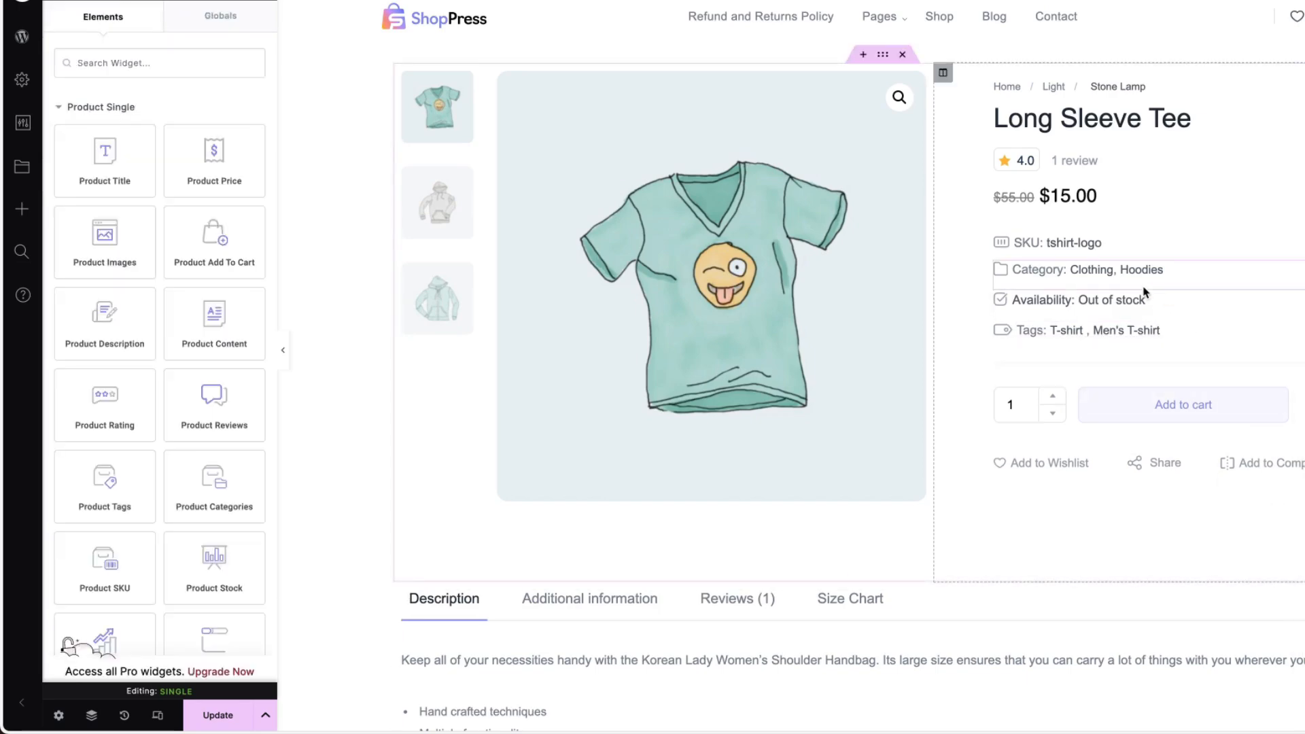
pyautogui.scroll(-8, 1066, 338)
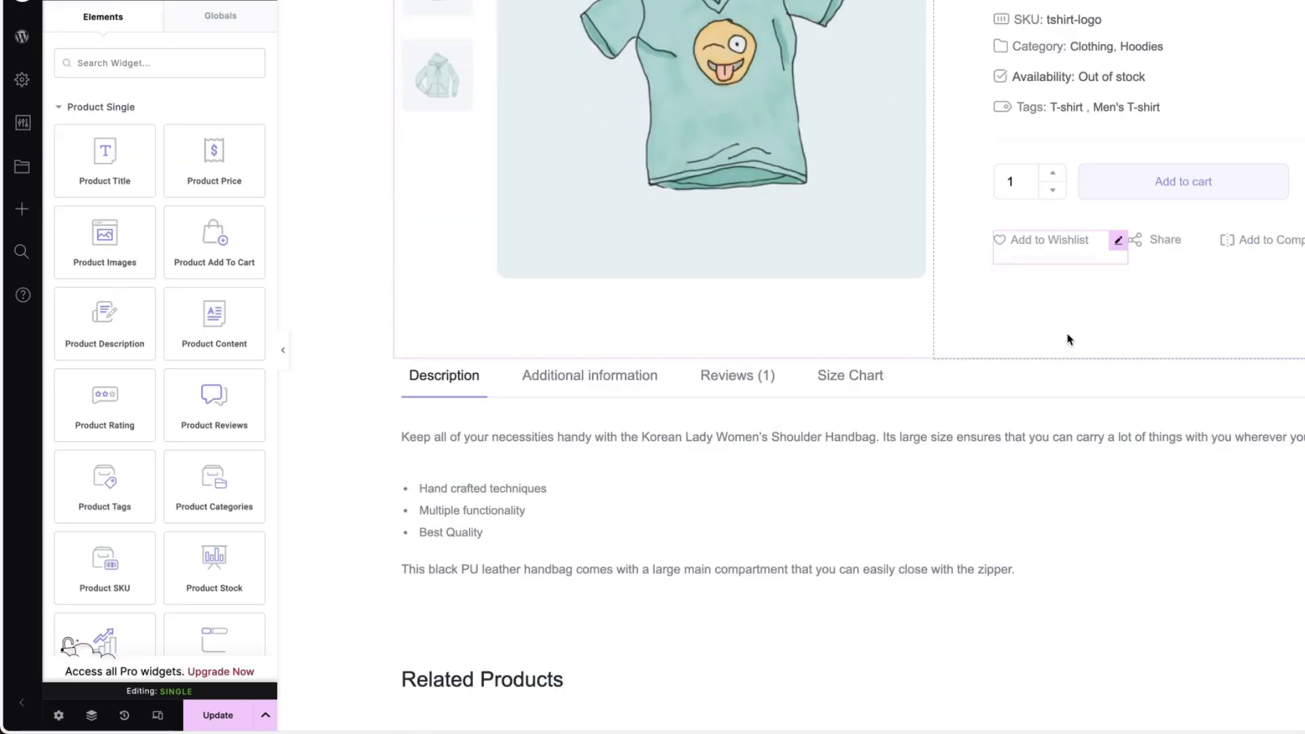
pyautogui.scroll(2, 1066, 338)
pyautogui.scroll(5, 1066, 338)
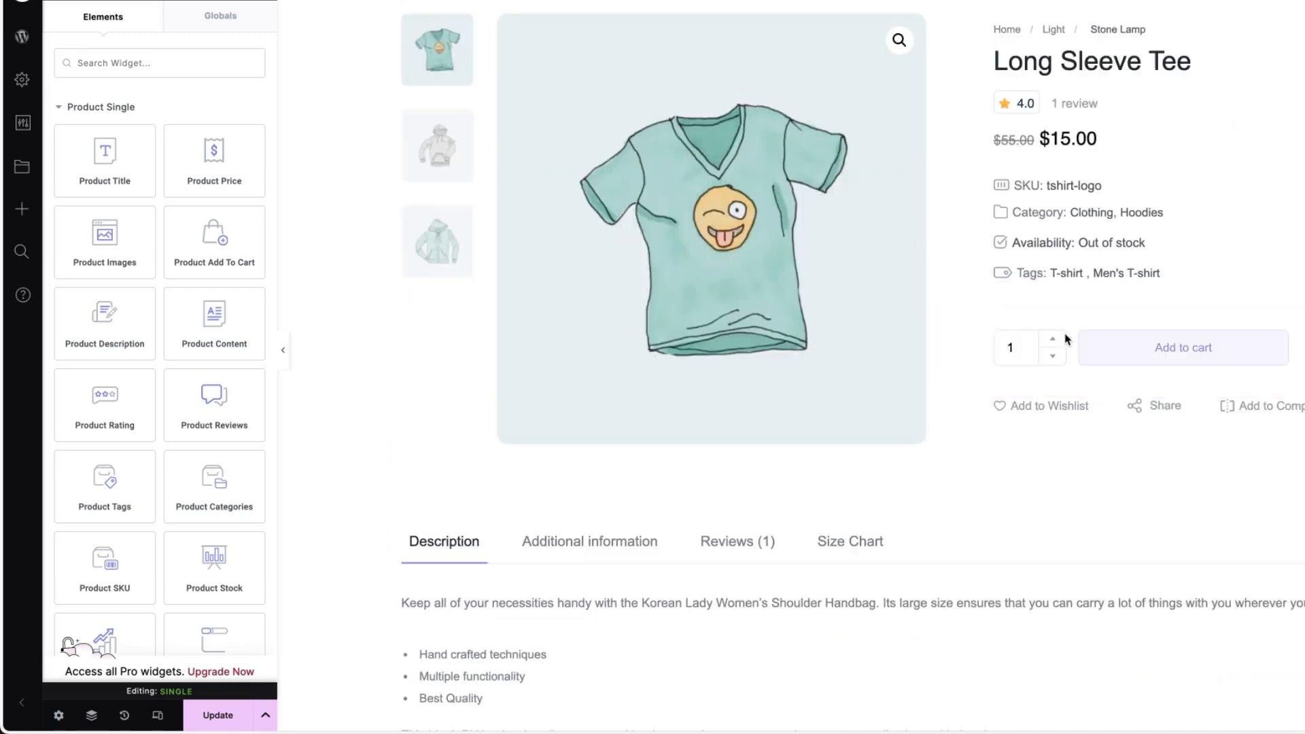
pyautogui.scroll(1, 1066, 338)
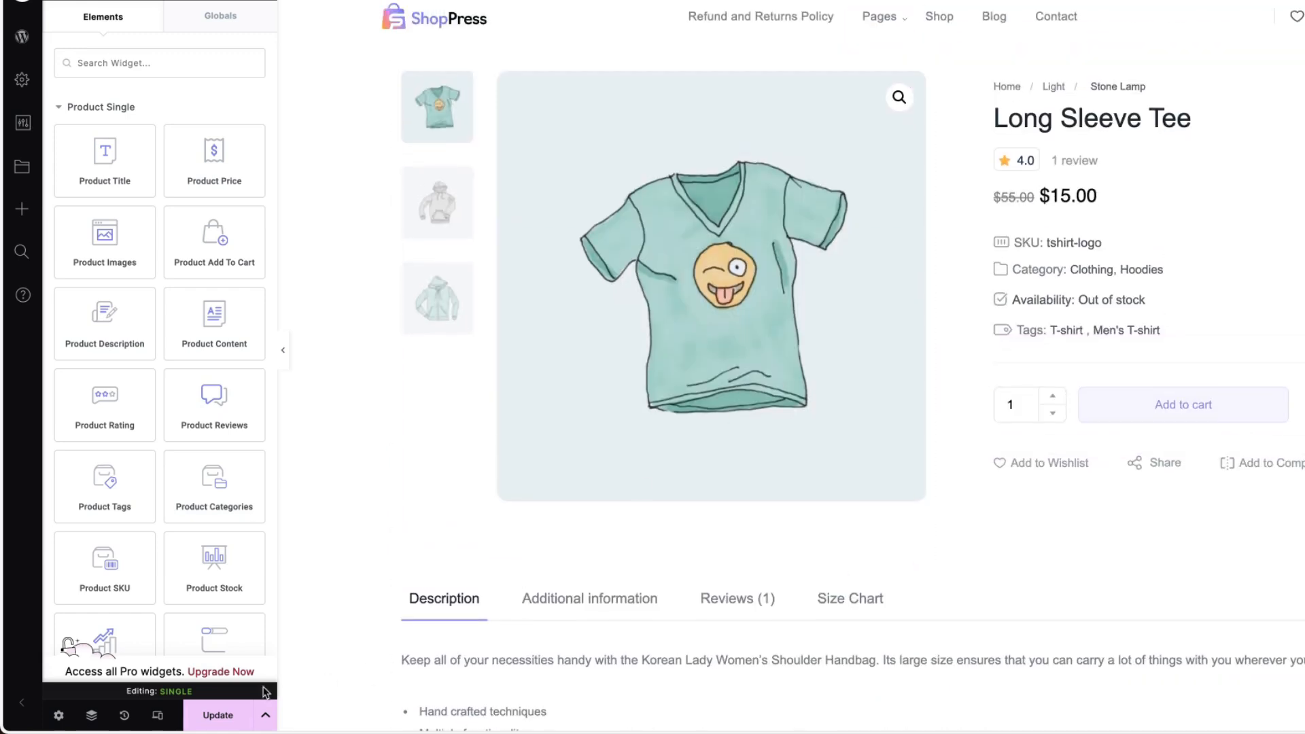
# Update the Single template and exit the editor back to the Woo Templates list.
pyautogui.click(213, 719)
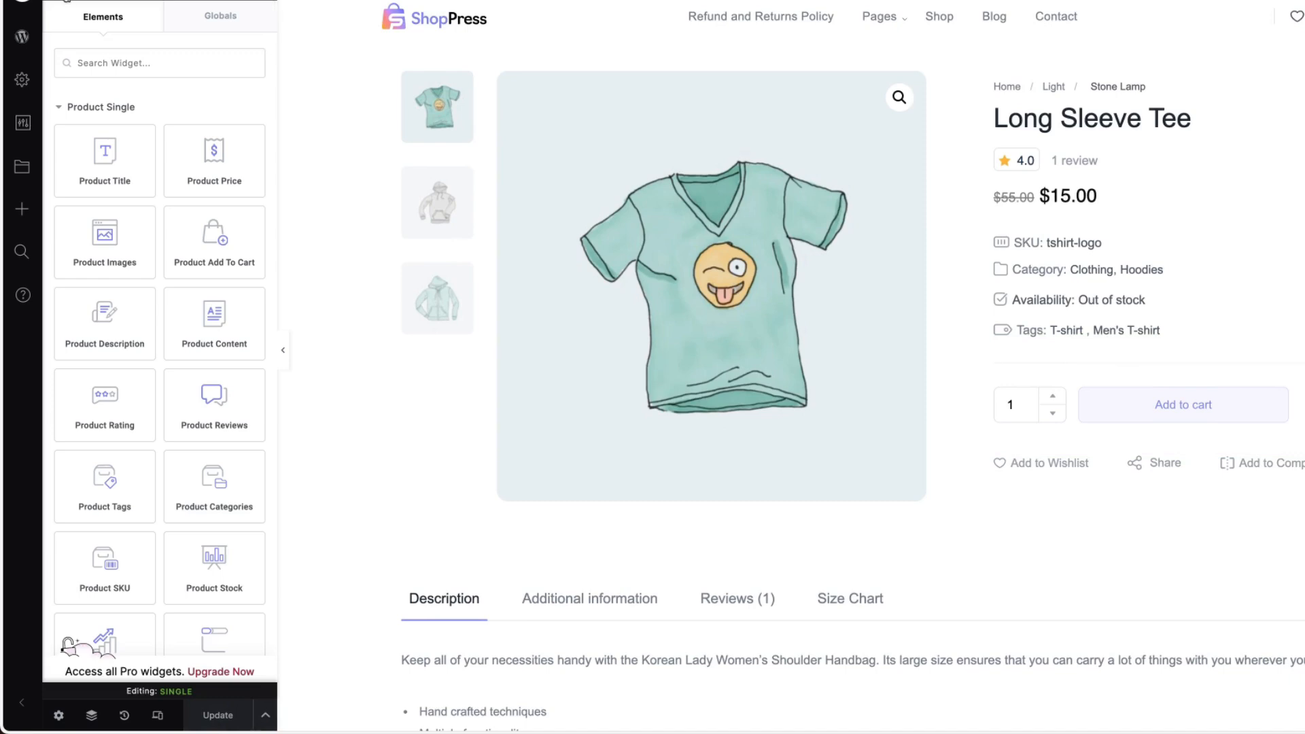
pyautogui.click(66, 3)
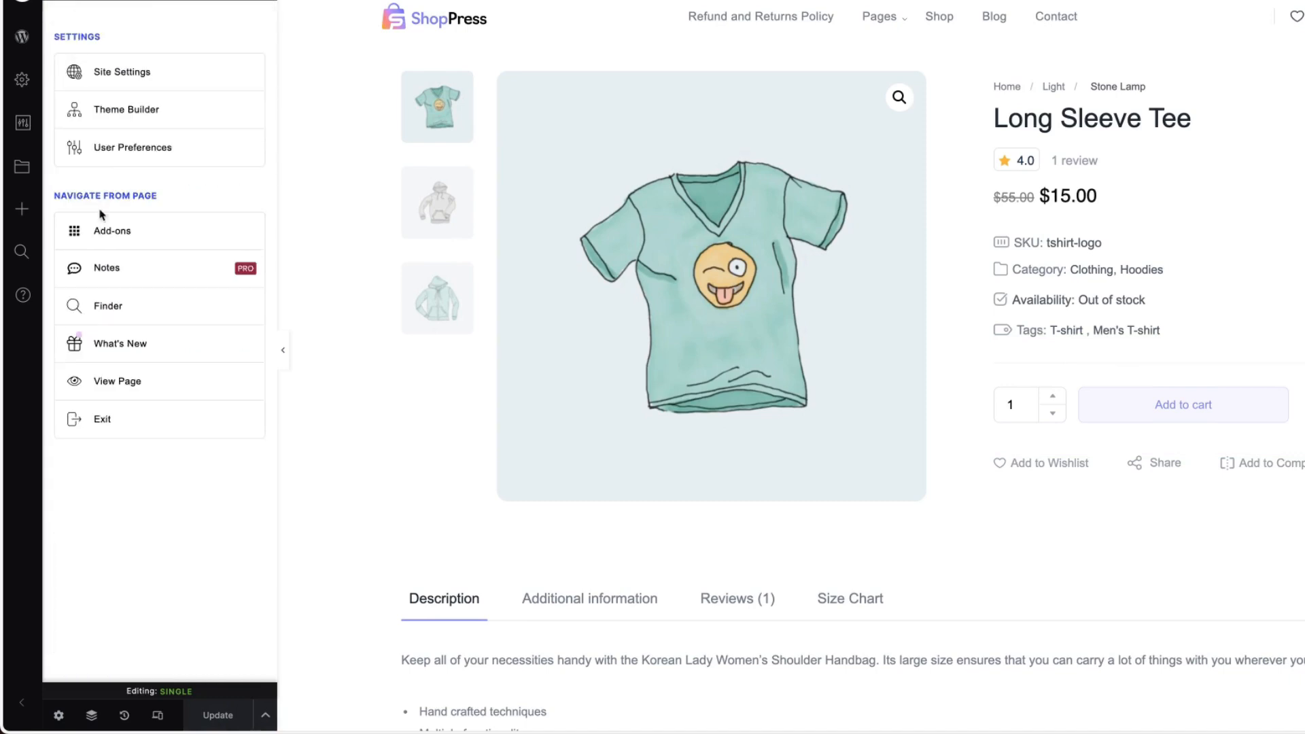
pyautogui.click(116, 430)
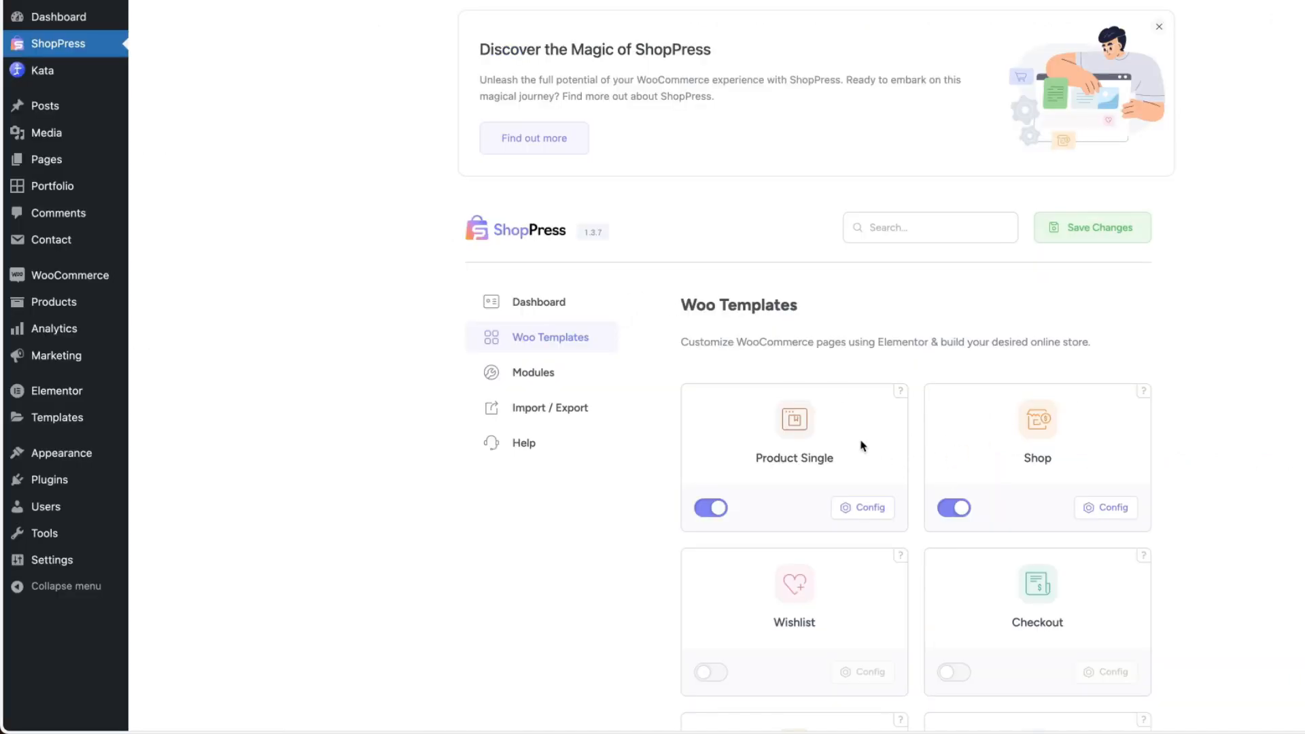
# In the Product Single configuration, switch the Single template off and back on.
pyautogui.click(866, 510)
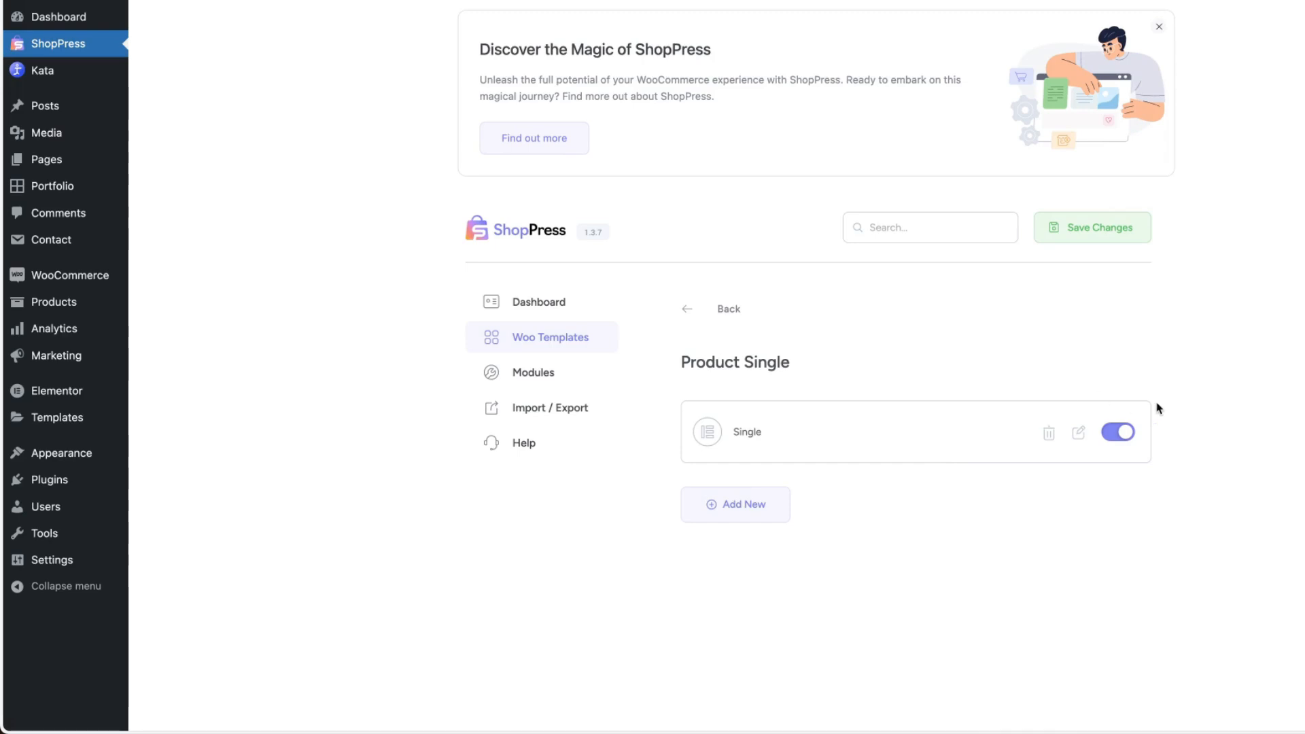
pyautogui.click(1118, 432)
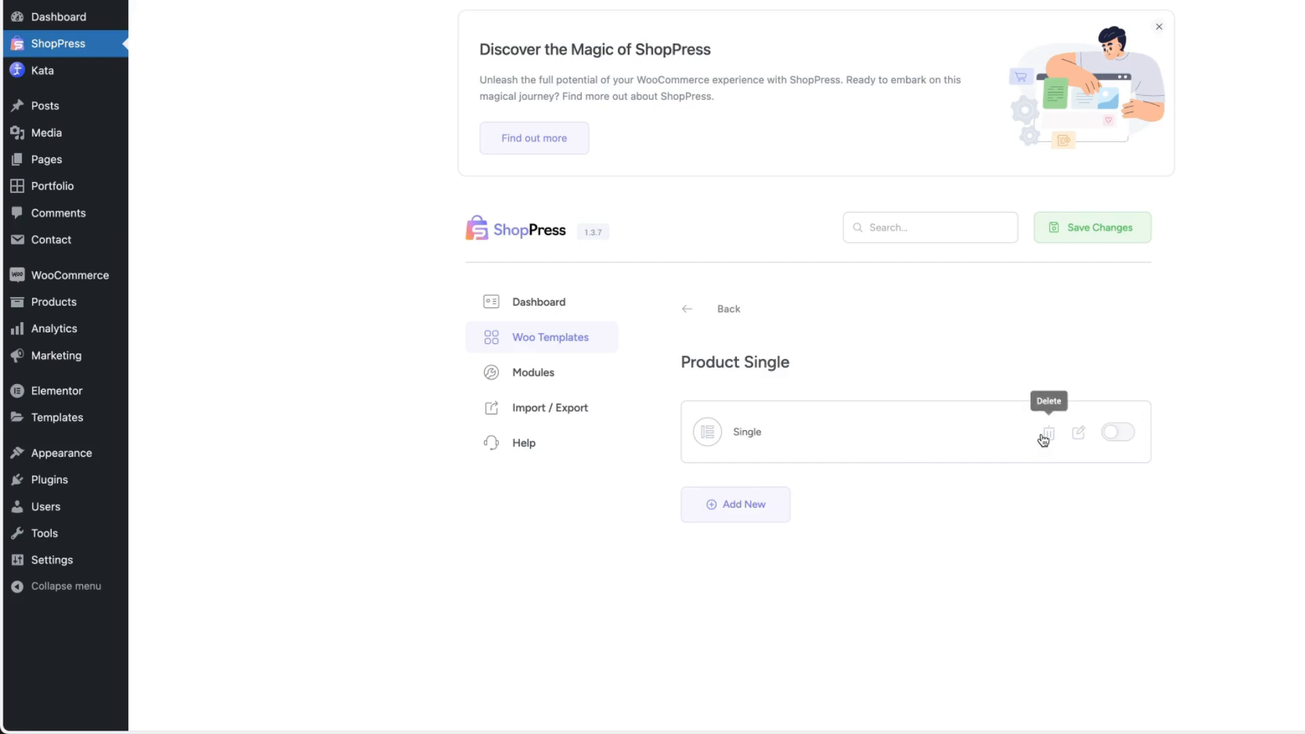
pyautogui.click(1131, 439)
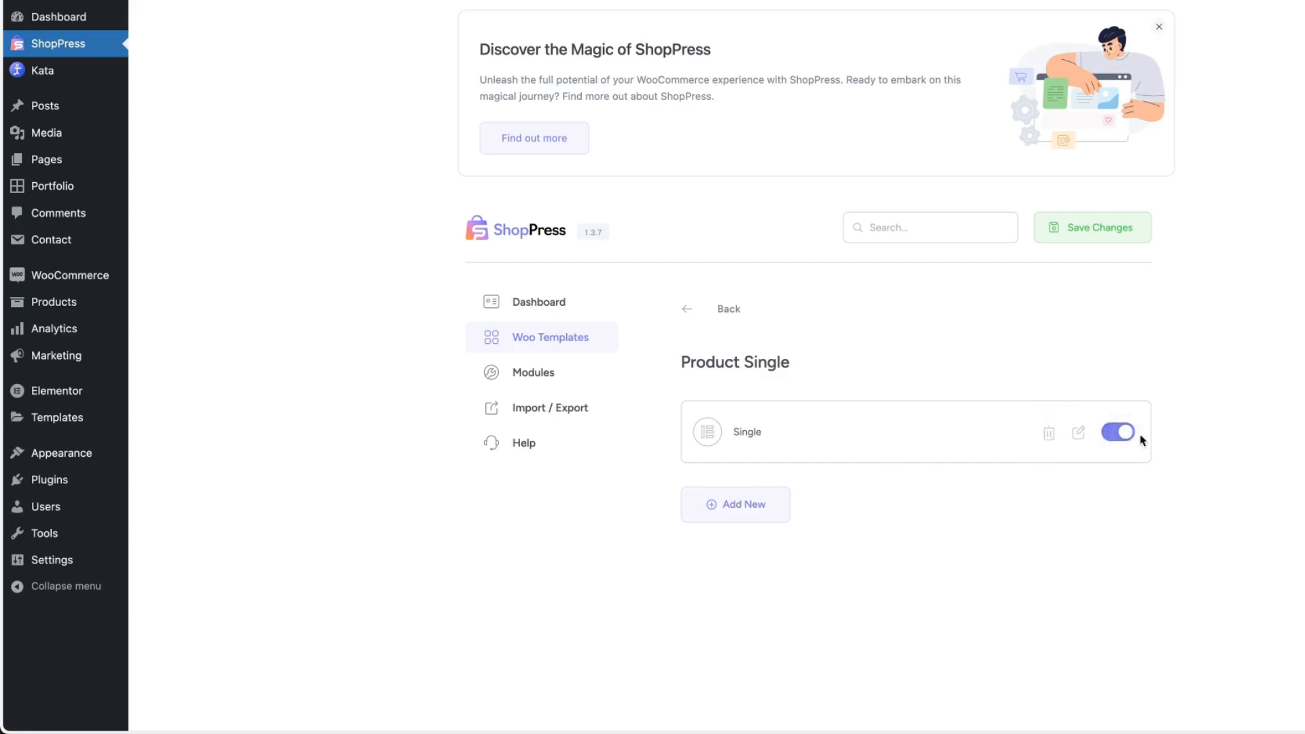
# Check the dialog for adding a new Product Single template, dismiss it and return to the Woo Templates list.
pyautogui.click(746, 512)
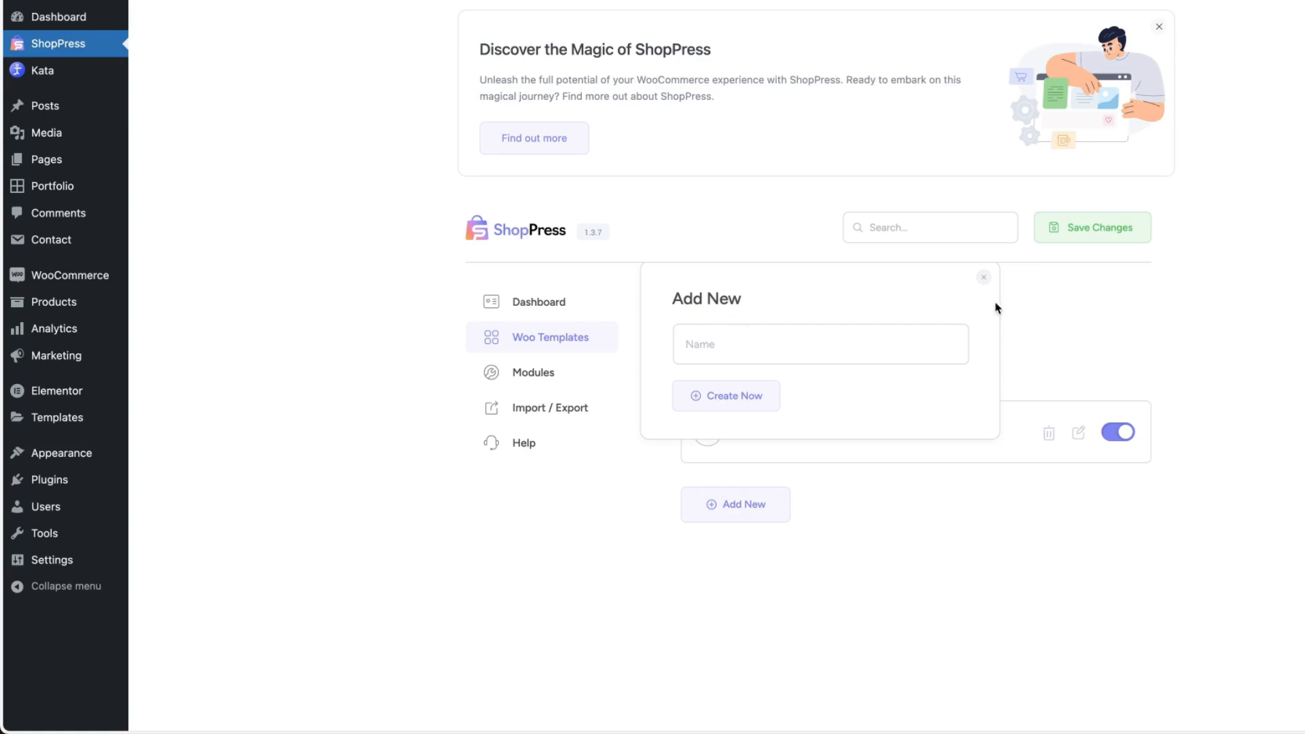
pyautogui.click(983, 277)
pyautogui.click(692, 306)
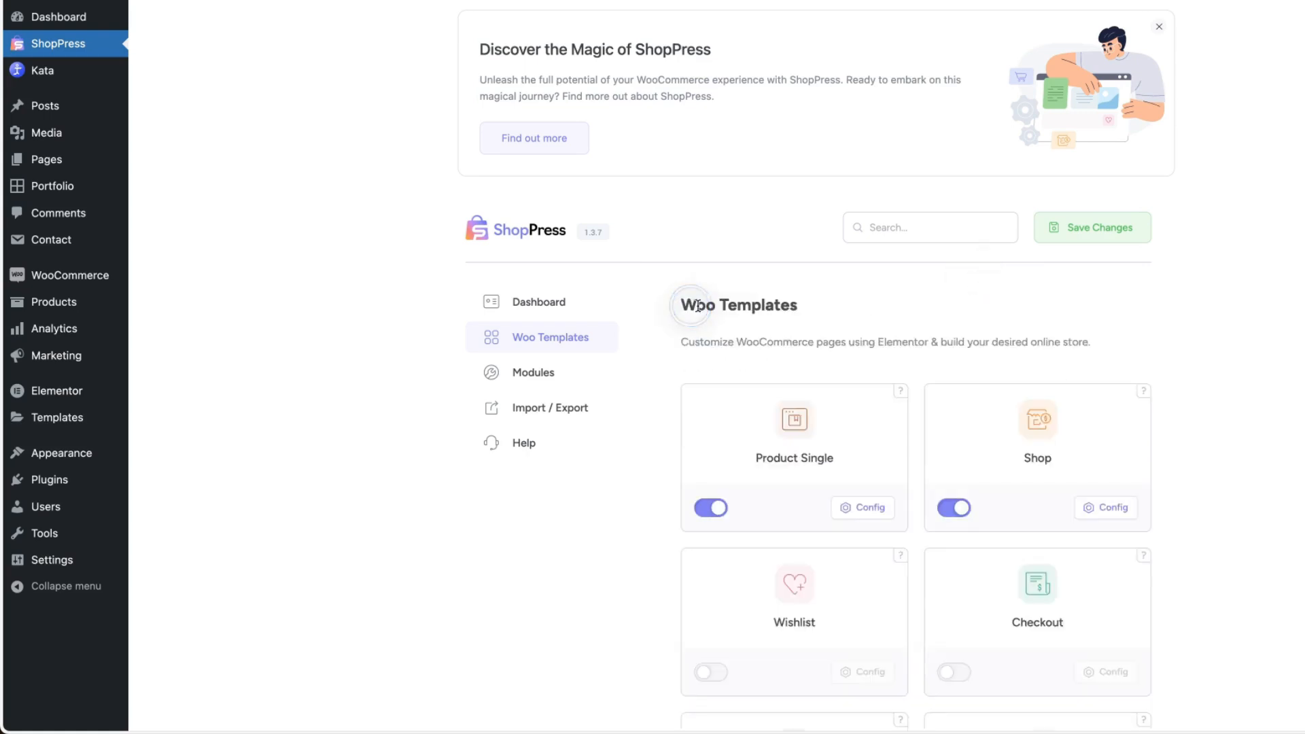
# Open the Shop template from the Shop configuration in Elementor and review the product listing widget's content and style settings.
pyautogui.click(1108, 507)
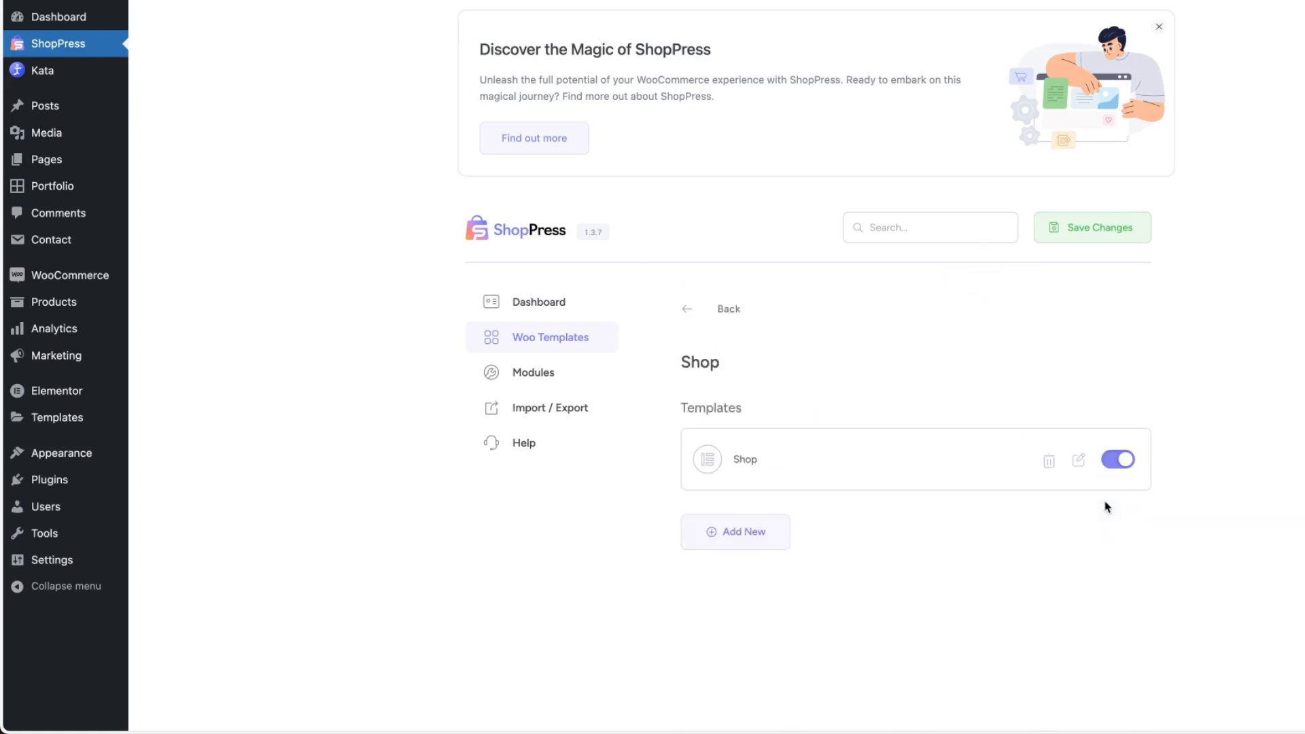
pyautogui.click(1076, 462)
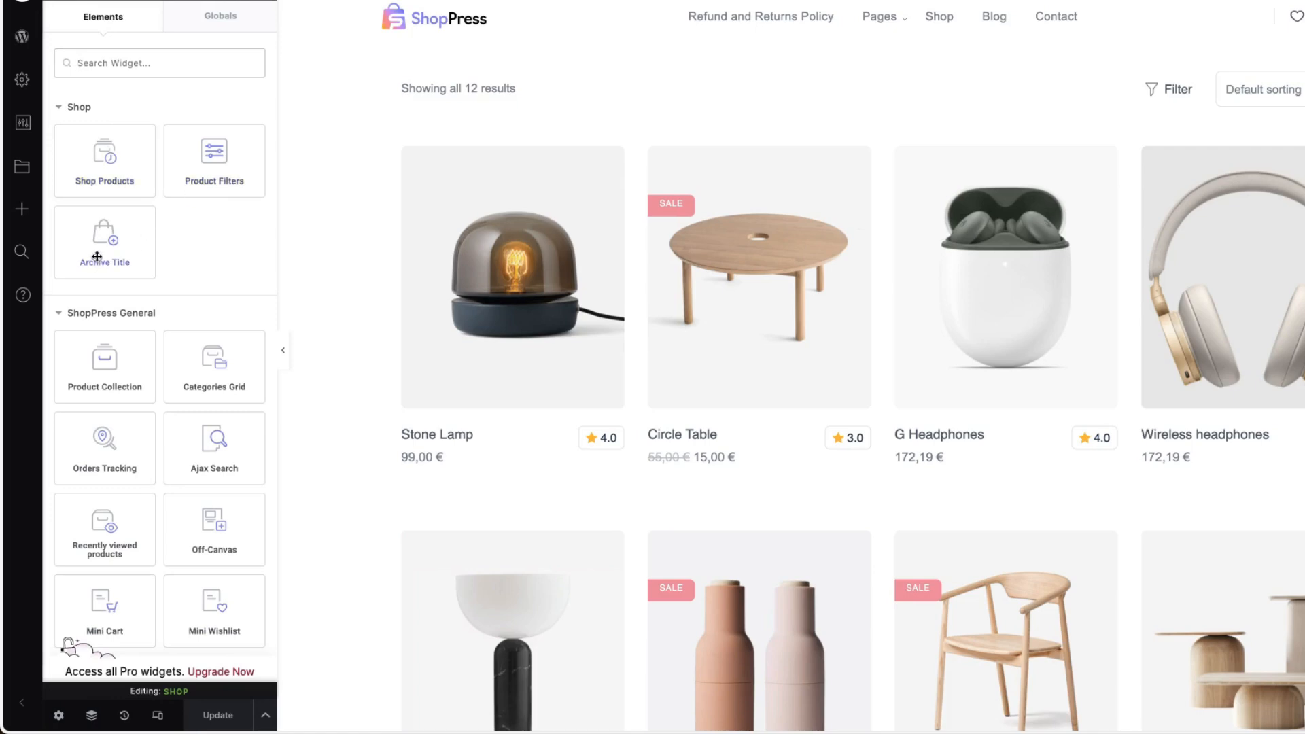
pyautogui.click(1300, 76)
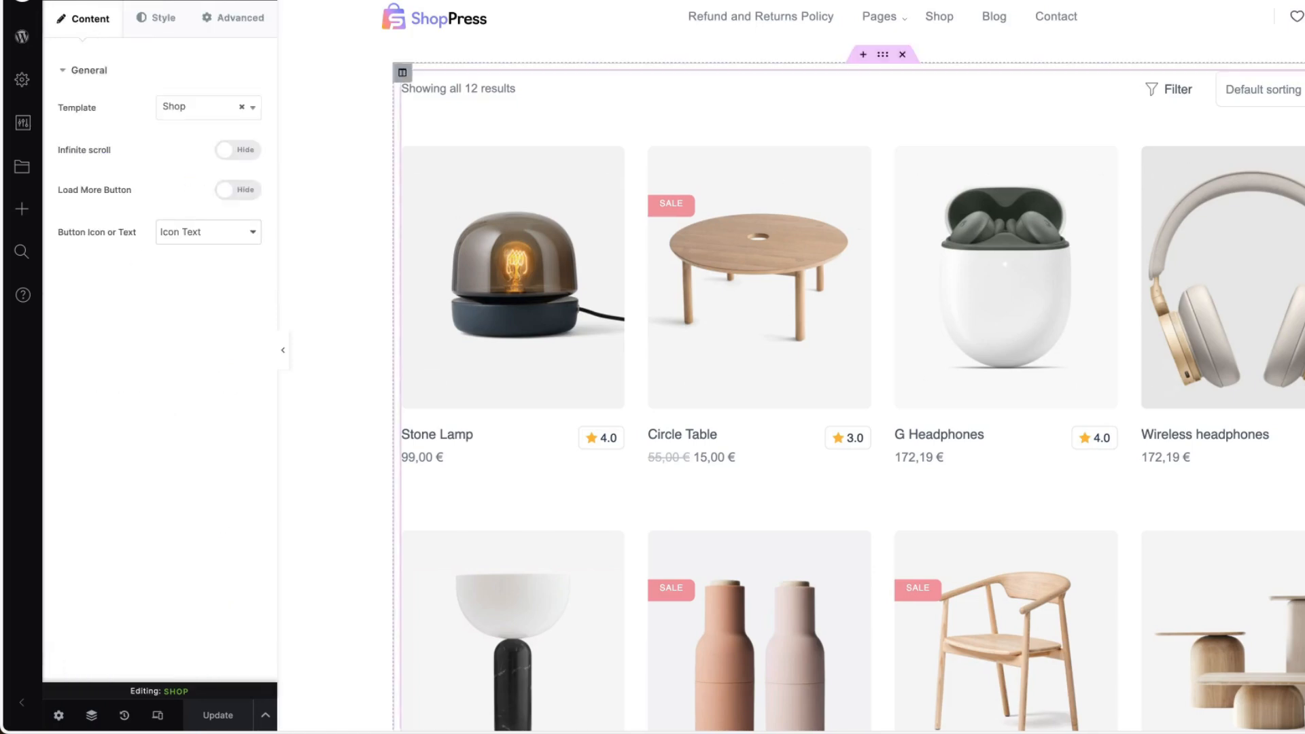
pyautogui.click(211, 114)
pyautogui.click(212, 115)
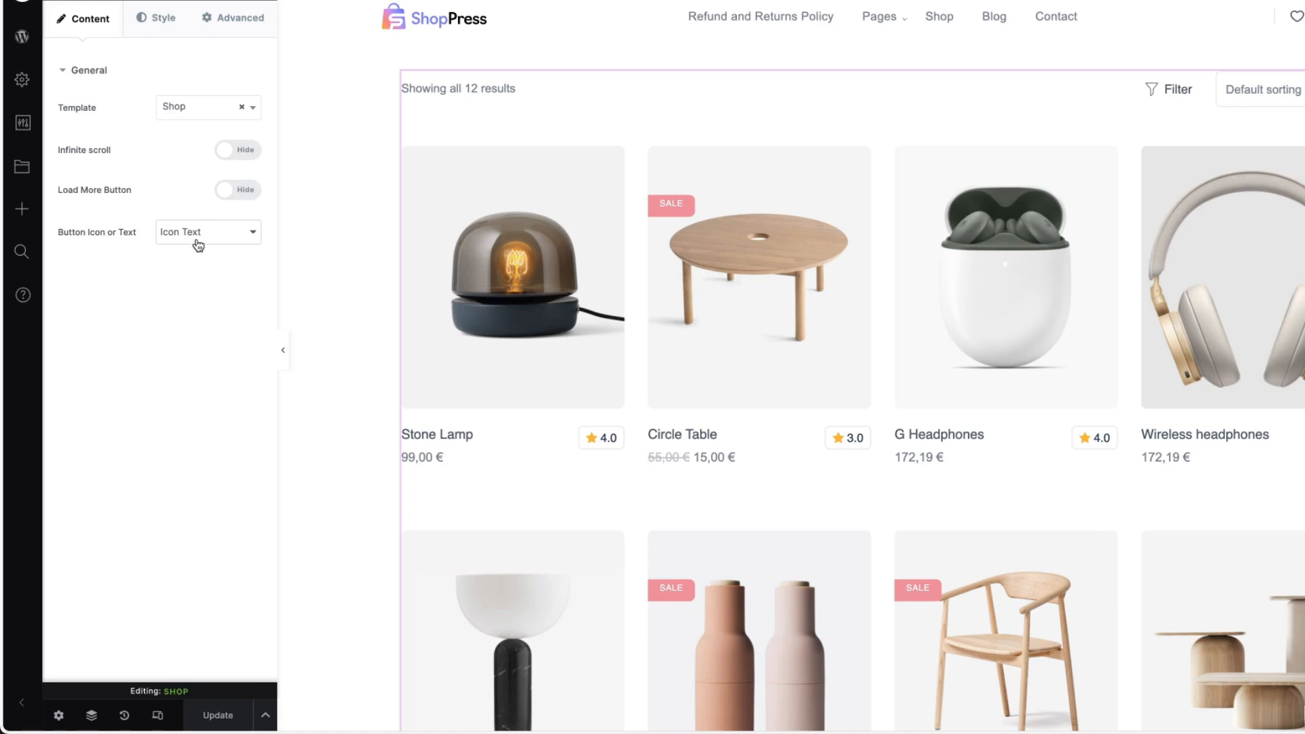
pyautogui.click(171, 18)
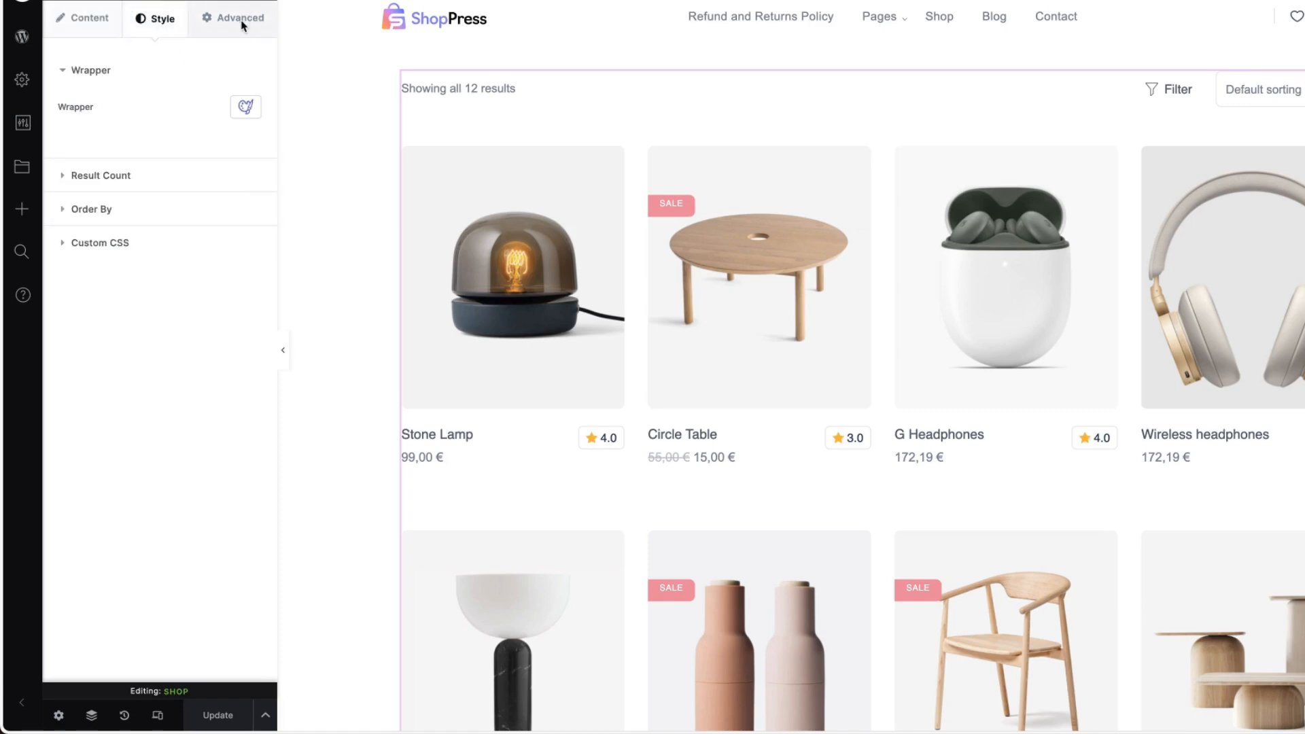
pyautogui.click(75, 15)
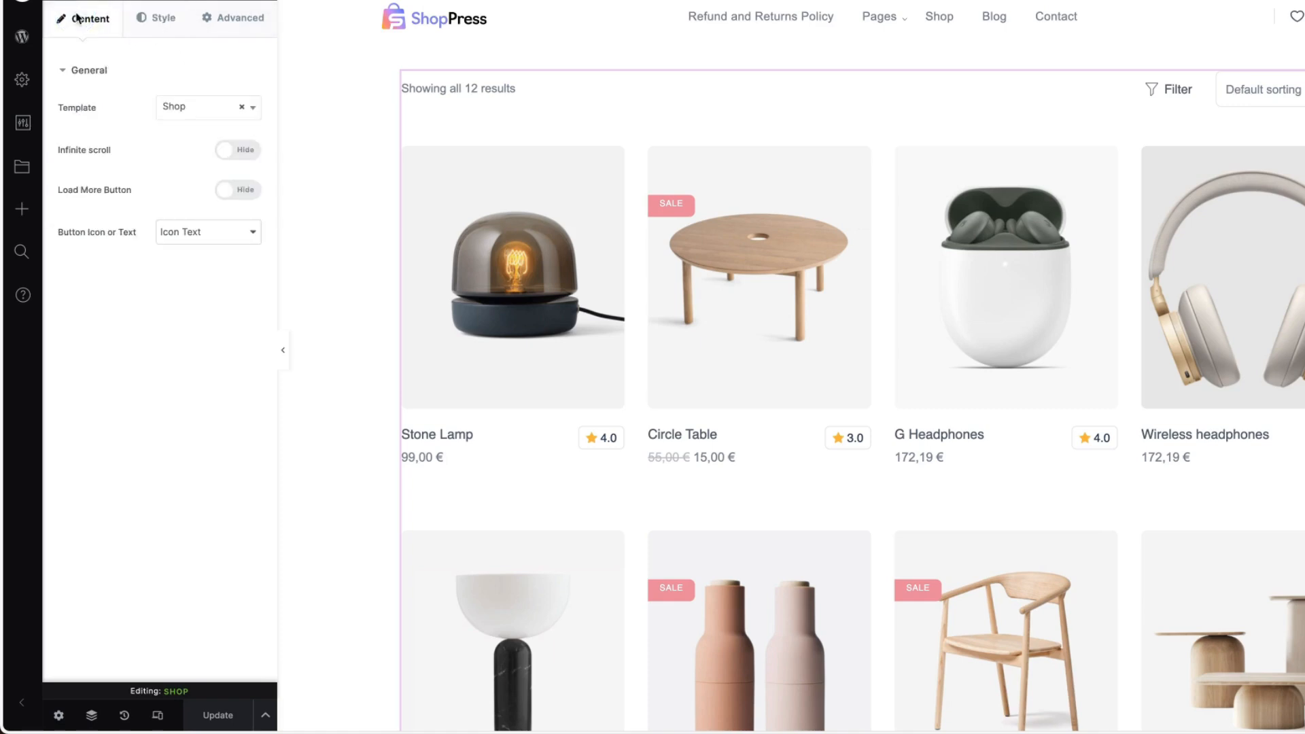
# Add a Product Filters widget above the shop products and inspect its filters in the full-width page view.
pyautogui.click(257, 2)
pyautogui.moveTo(226, 168); pyautogui.dragTo(491, 95)
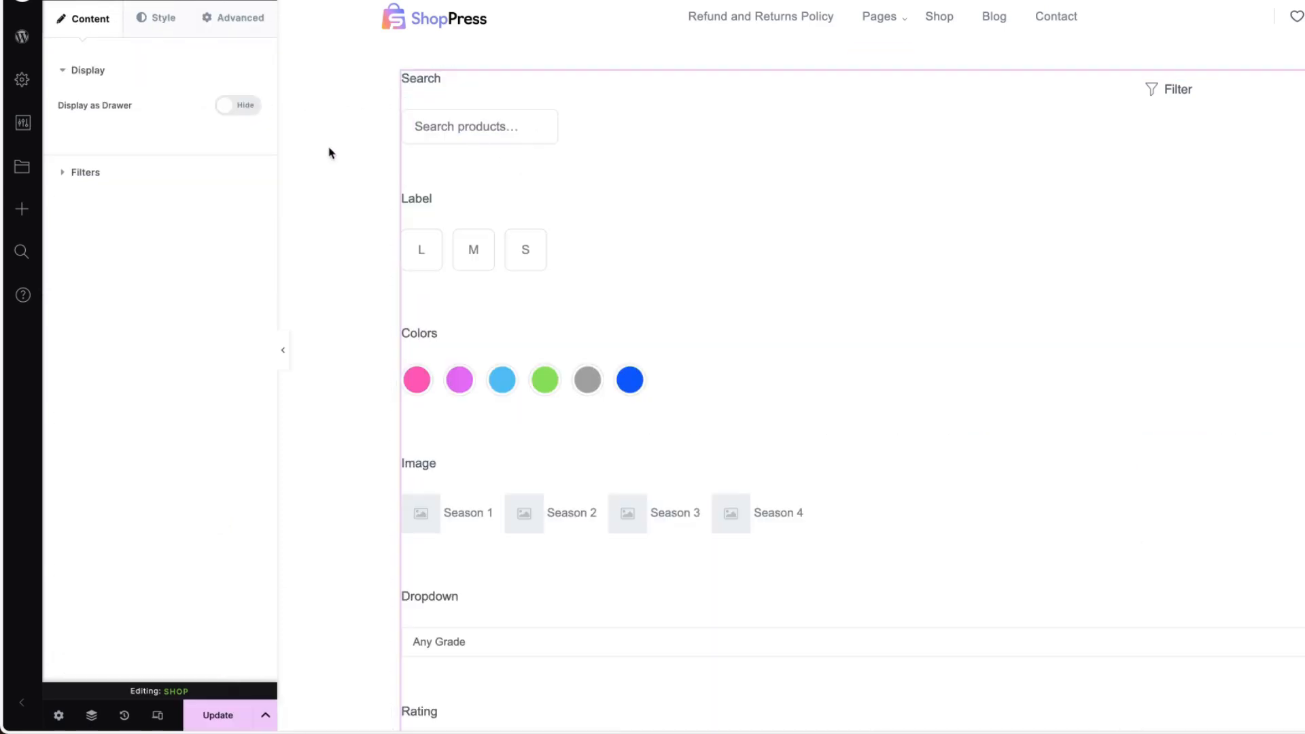
pyautogui.click(23, 704)
pyautogui.scroll(-3, 687, 358)
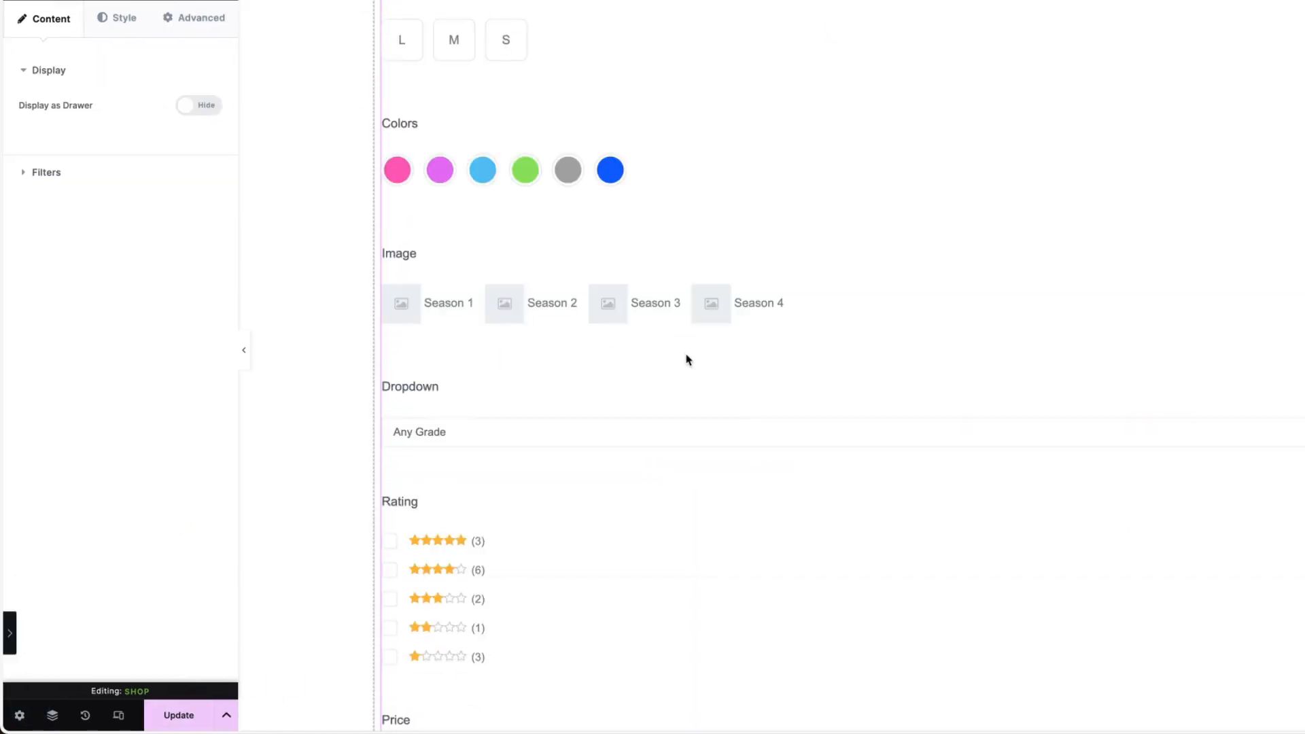
pyautogui.click(244, 350)
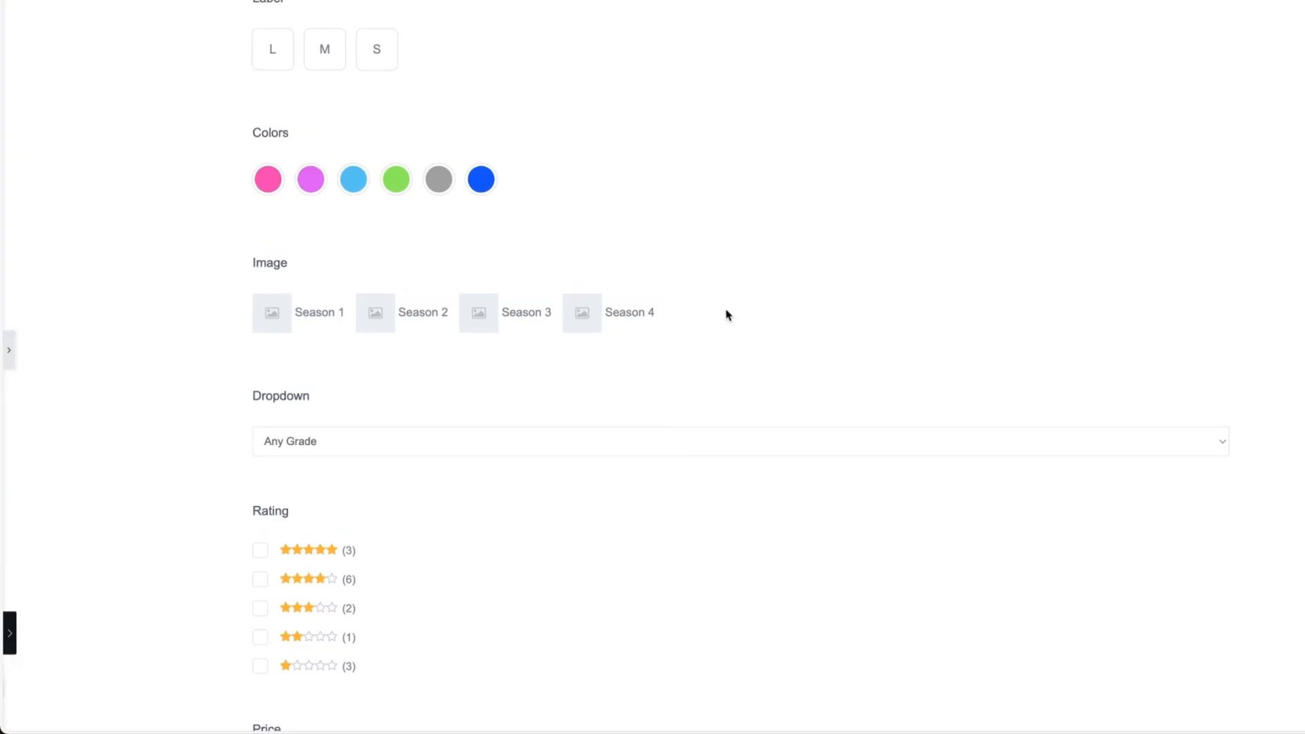
pyautogui.scroll(3, 728, 313)
pyautogui.click(10, 636)
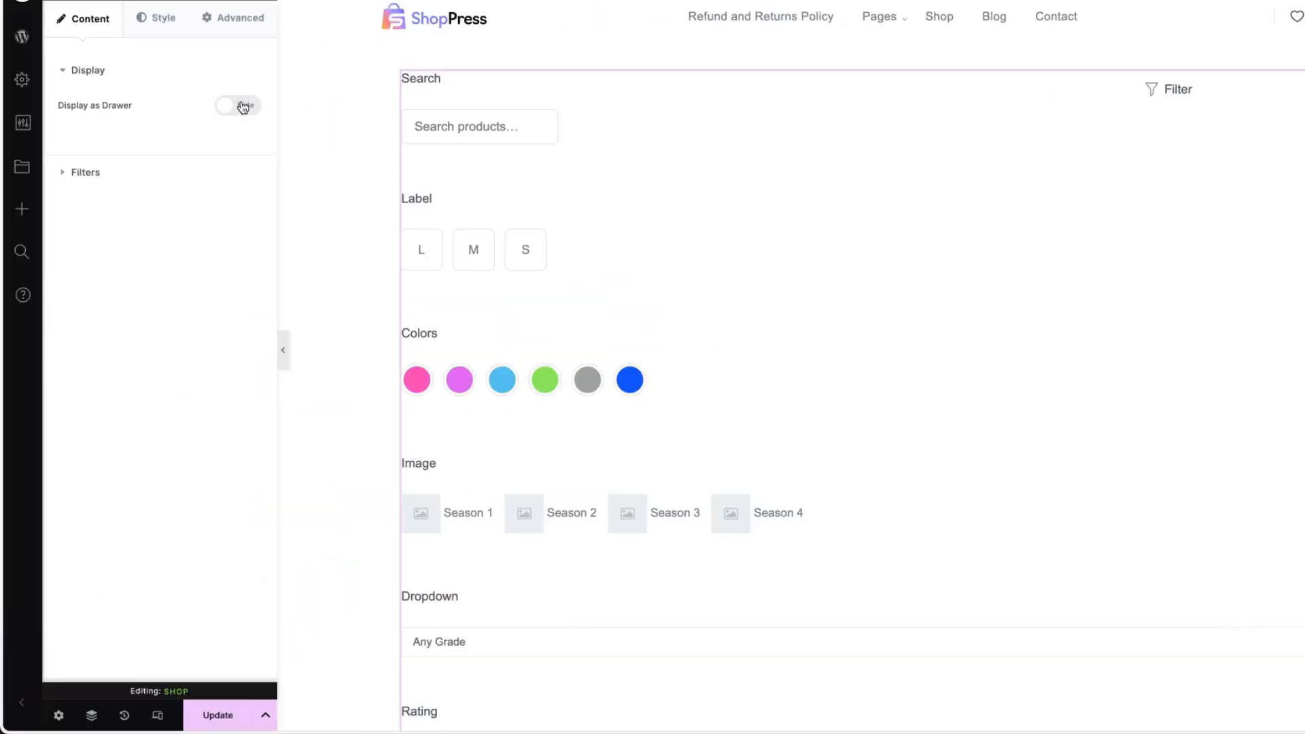
# Turn on Display as Drawer for the Product Filters widget and update the Shop template.
pyautogui.click(239, 106)
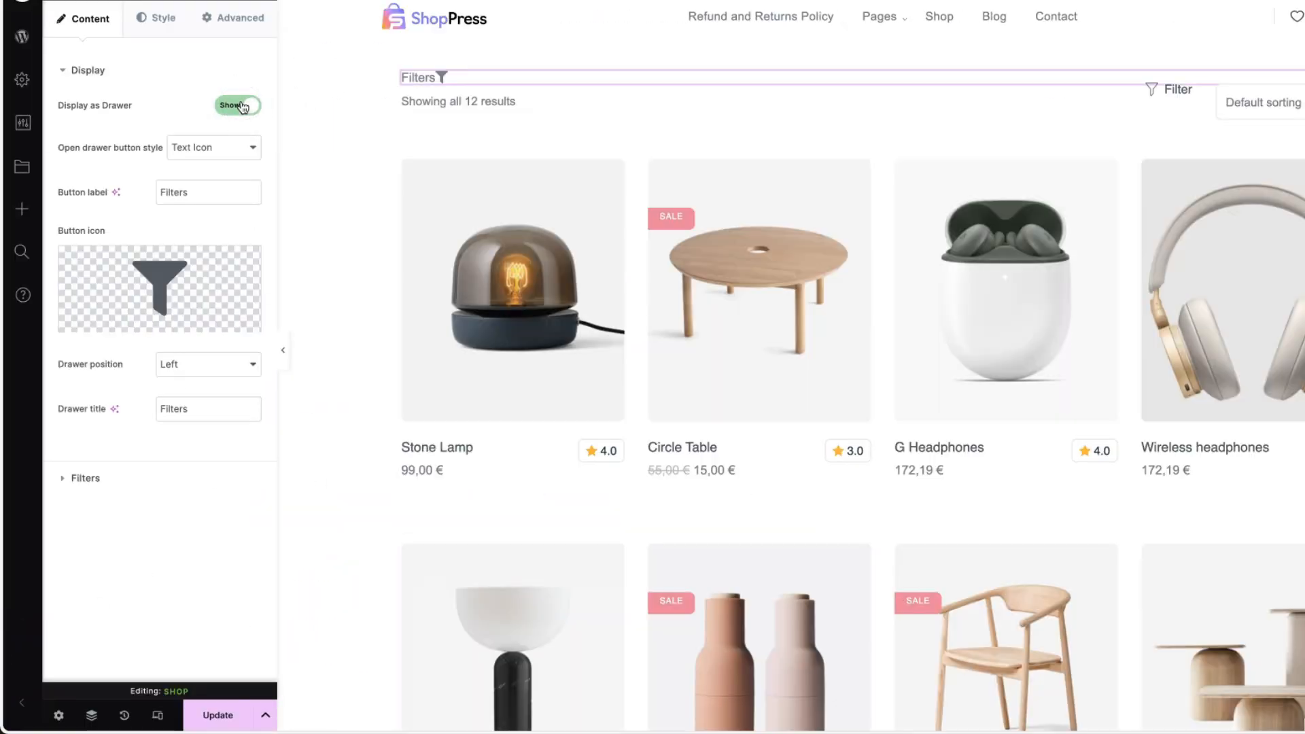
pyautogui.click(210, 713)
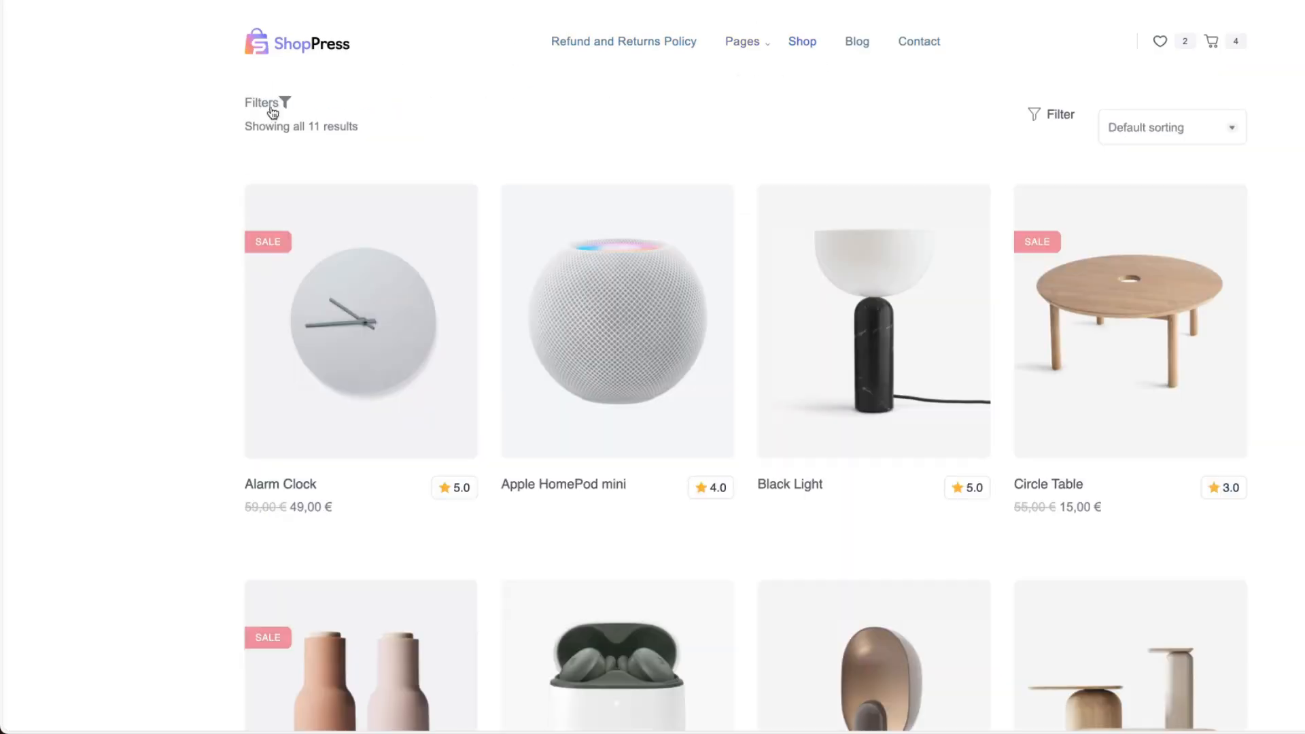
# Open the Filters drawer on the live shop page and look through its available filters.
pyautogui.click(270, 104)
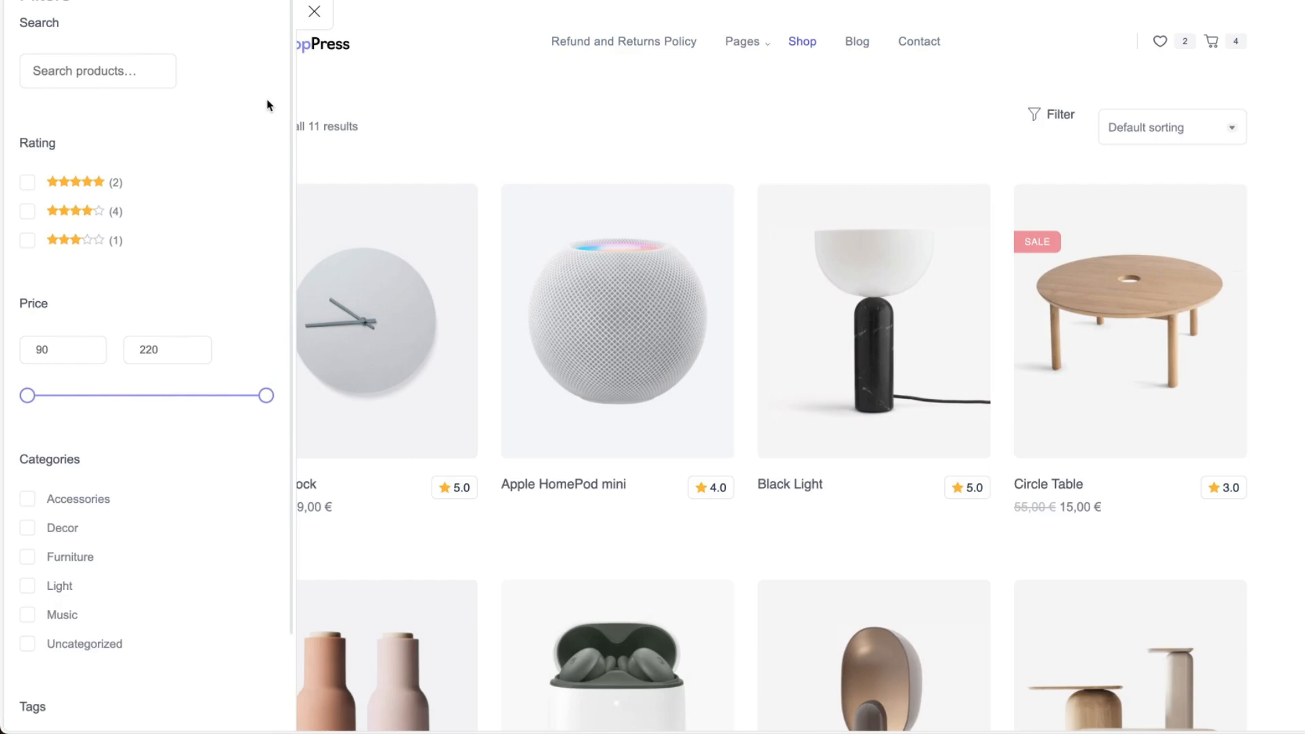
pyautogui.scroll(-2, 227, 323)
pyautogui.scroll(-4, 215, 344)
pyautogui.scroll(4, 213, 344)
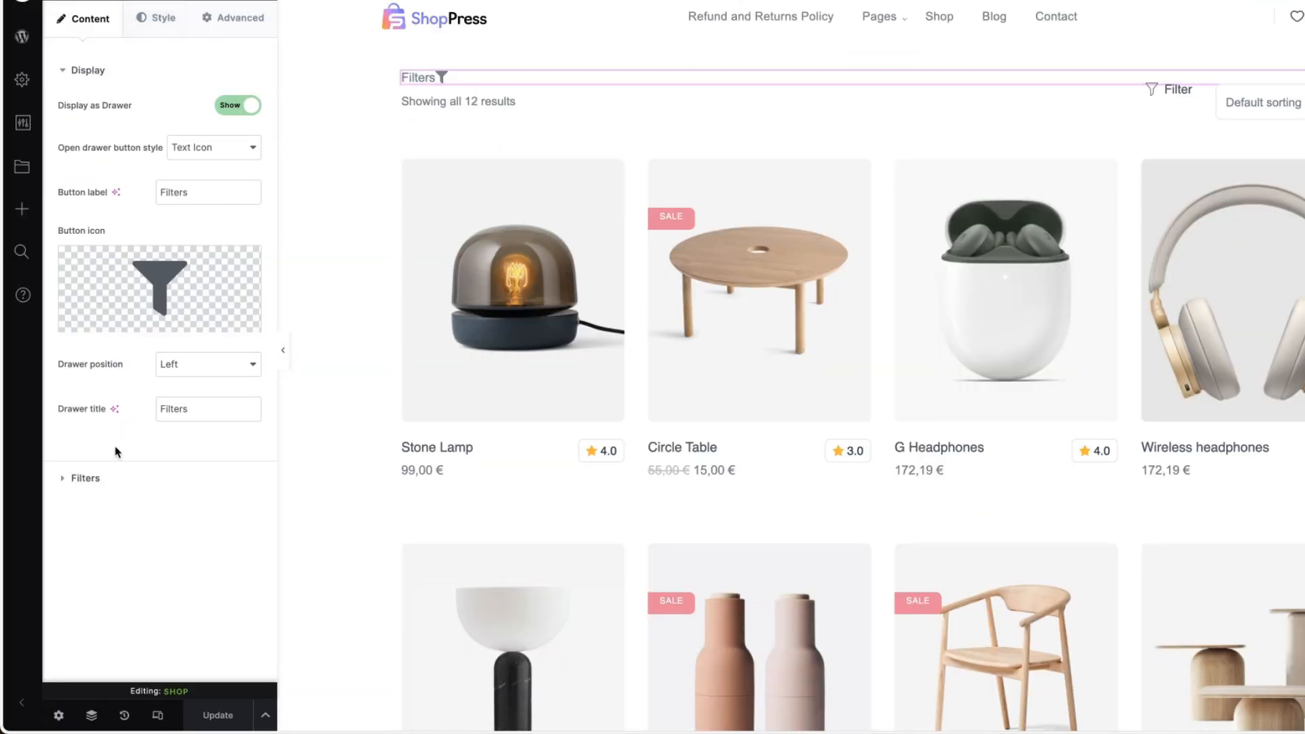
# In the Product Filters widget's filter settings, show the Clear All Button and hide it again.
pyautogui.click(87, 480)
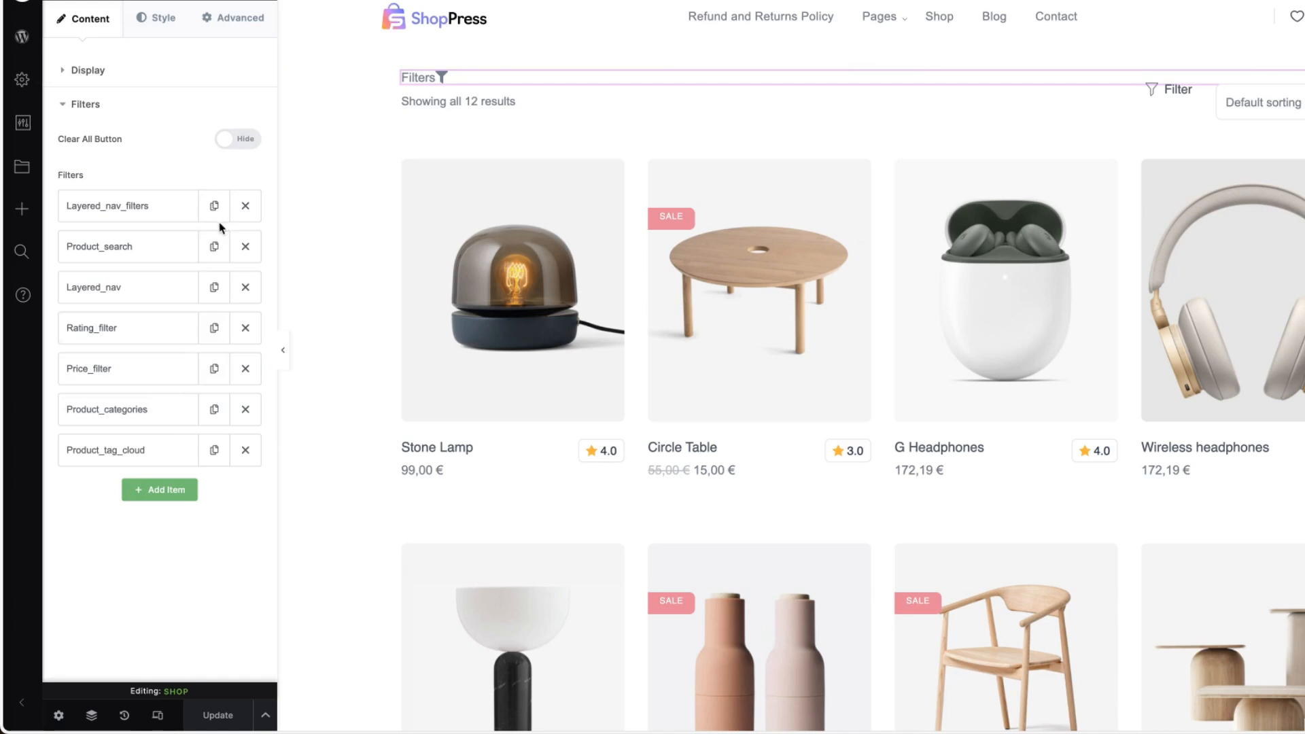
pyautogui.click(245, 140)
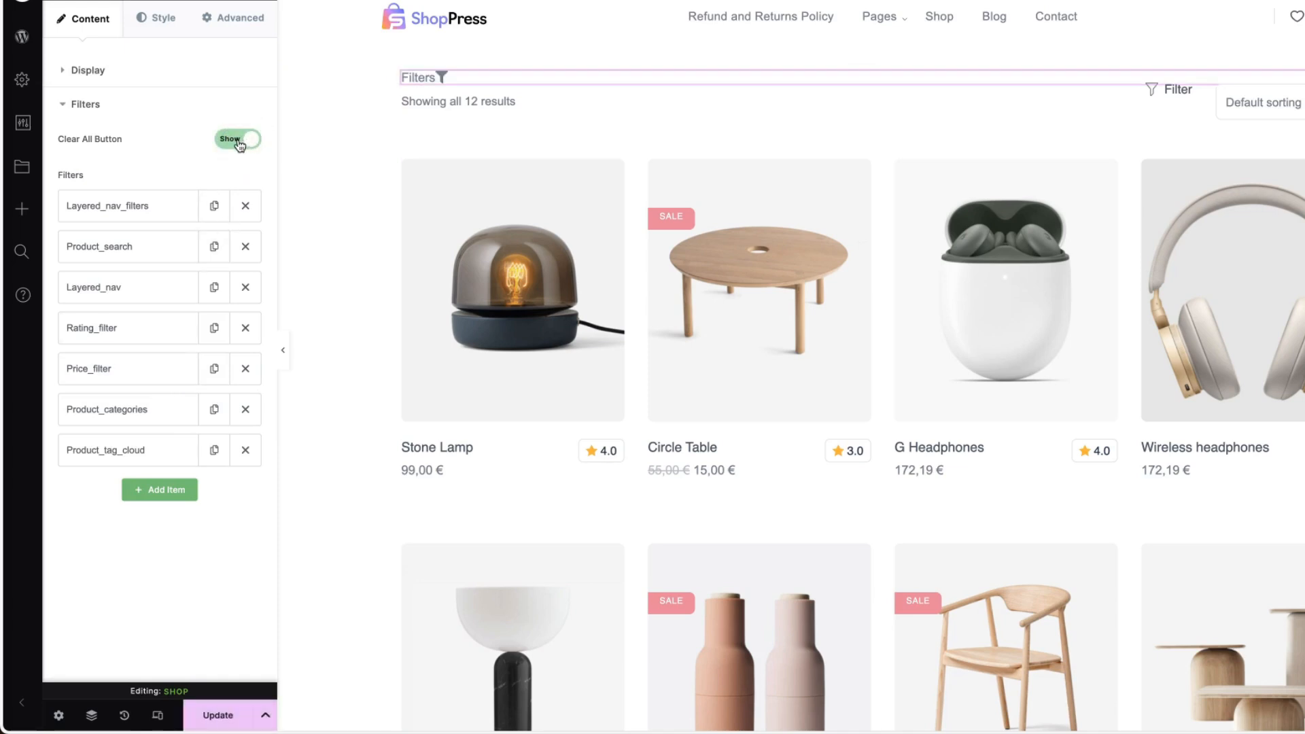
pyautogui.click(239, 142)
# Try adding a Cats item with a template to the Product Filters widget's filter list, and undo the addition.
pyautogui.moveTo(108, 448)
pyautogui.mouseDown()
pyautogui.moveTo(140, 300)
pyautogui.moveTo(128, 279)
pyautogui.moveTo(126, 473)
pyautogui.moveTo(131, 449)
pyautogui.mouseUp()
pyautogui.click(178, 491)
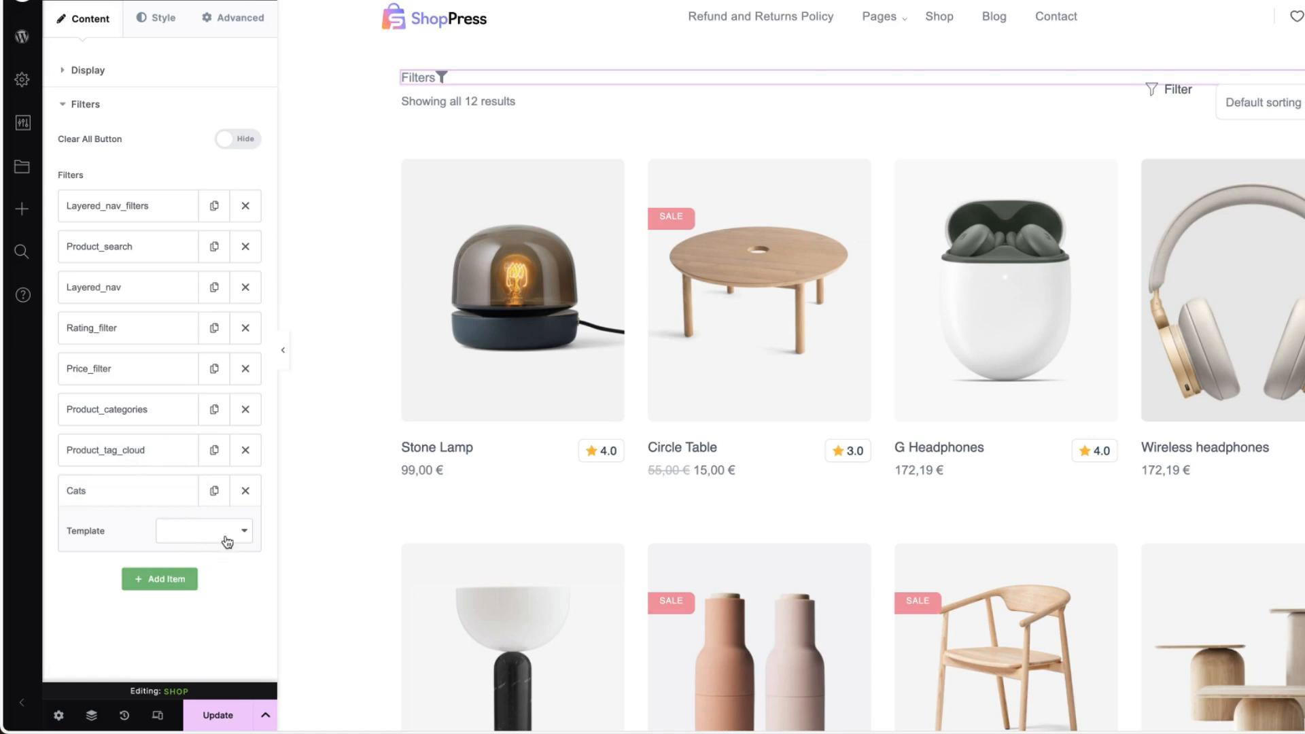
pyautogui.click(198, 534)
pyautogui.click(75, 597)
pyautogui.hotkey('ctrl', 'z')
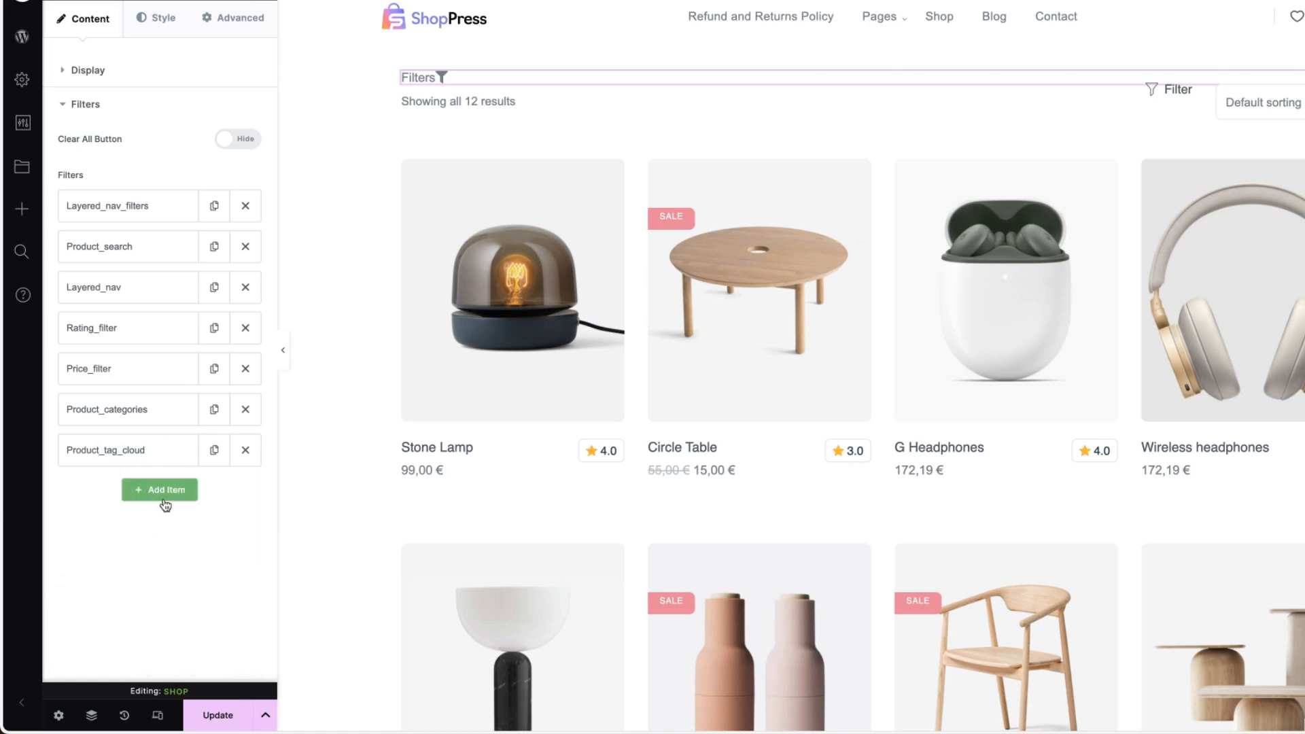
# Update the Shop template and return to the Woo Templates overview in ShopPress.
pyautogui.click(212, 724)
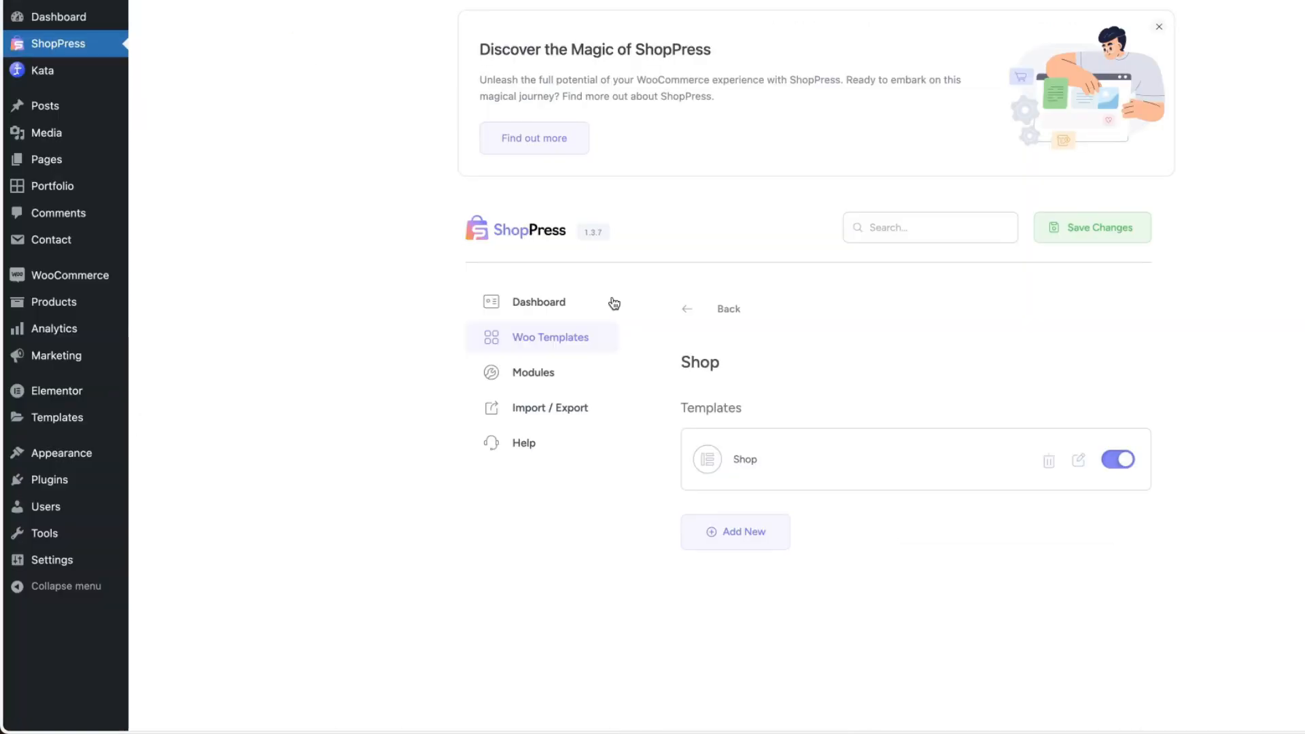
pyautogui.click(571, 336)
pyautogui.scroll(-3, 879, 310)
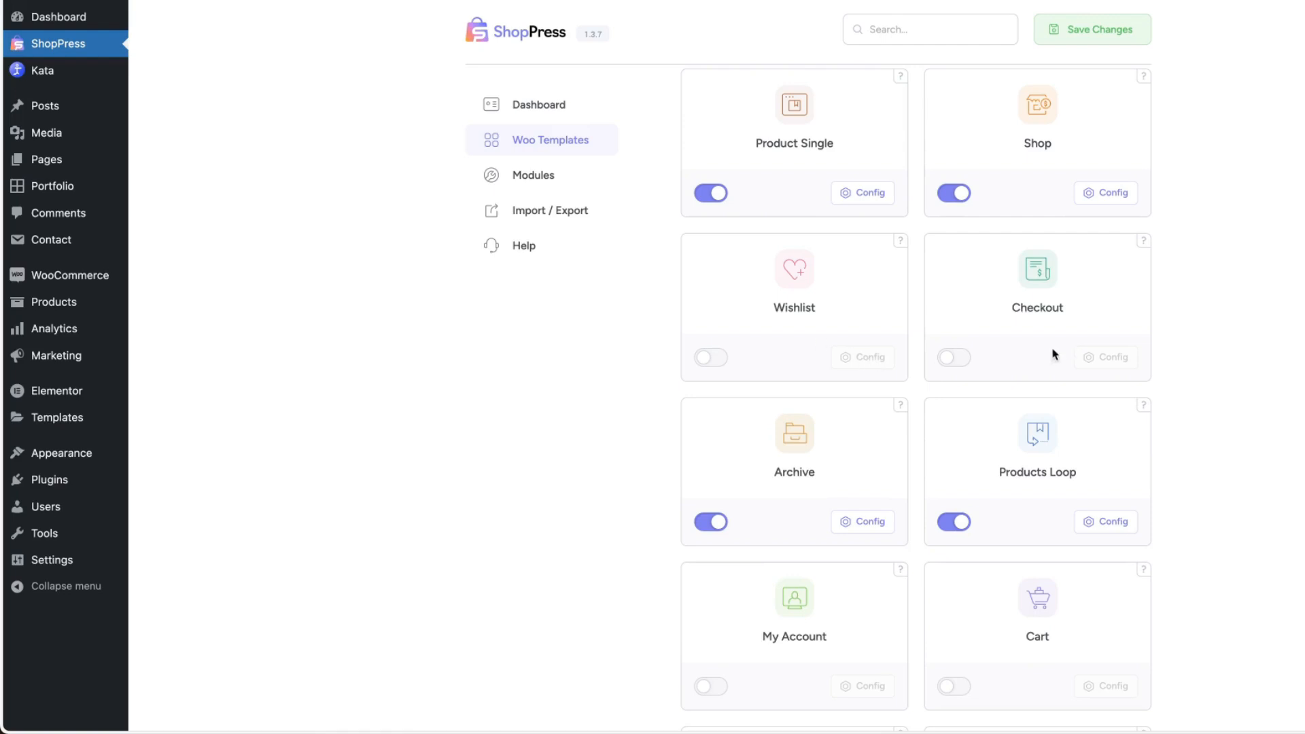
# Enable Checkout in the Woo Templates, activate its Checkout template in the configuration, and save the changes.
pyautogui.click(955, 358)
pyautogui.click(1115, 357)
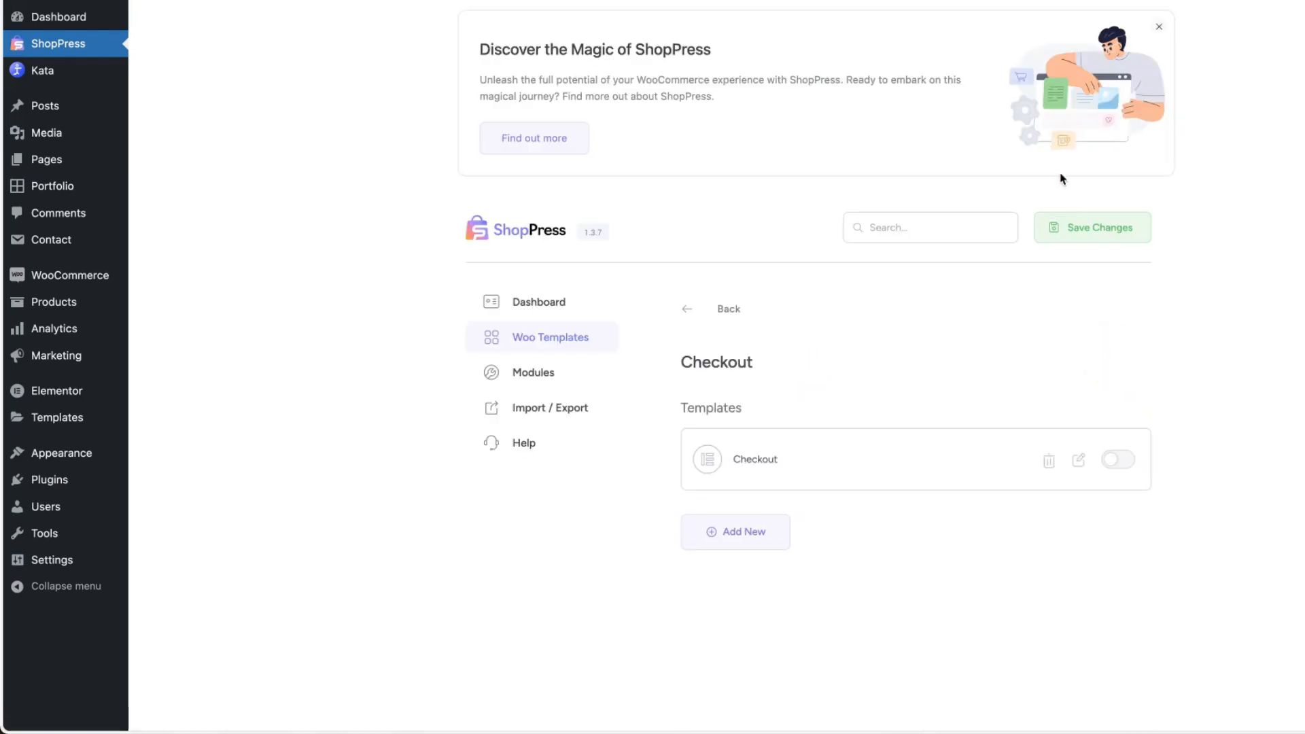
pyautogui.click(1084, 227)
pyautogui.click(1127, 459)
pyautogui.click(1095, 230)
# Open the Checkout template in Elementor and try placing the Additional Fields and Form Billing widgets in its empty section.
pyautogui.click(1078, 460)
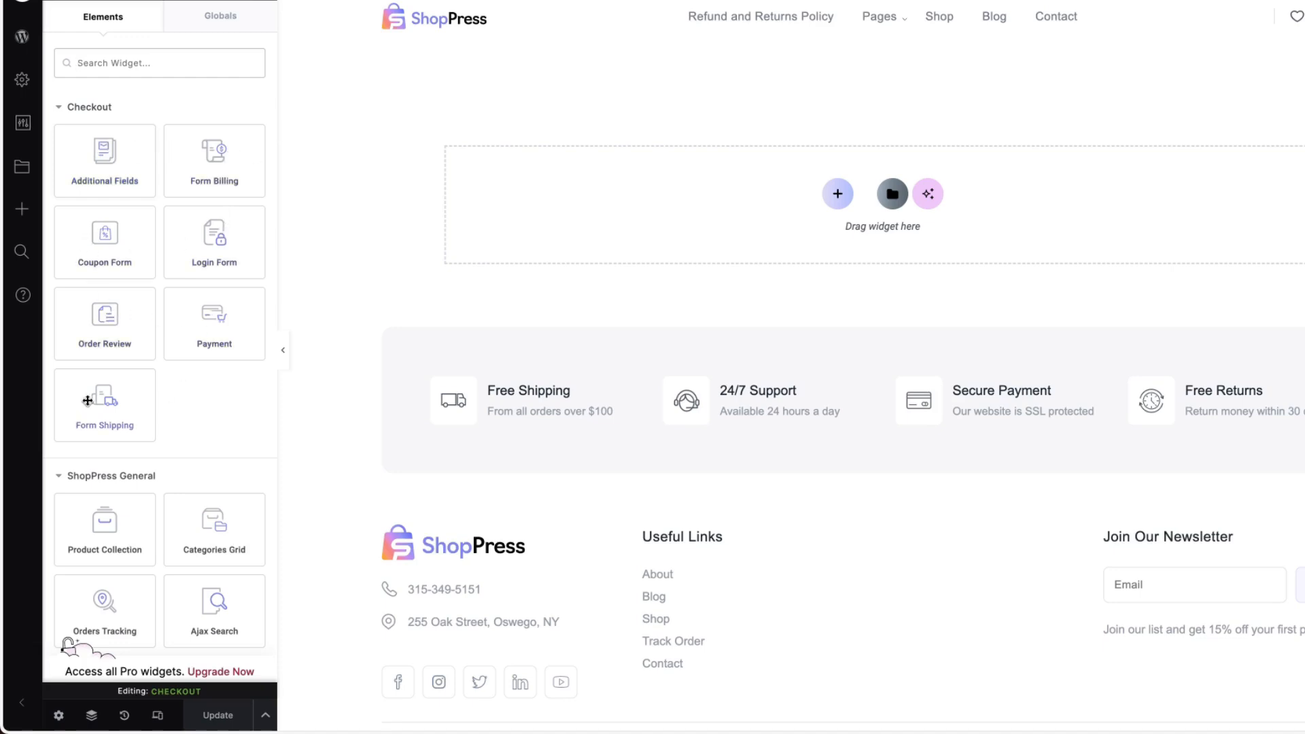
pyautogui.moveTo(105, 156); pyautogui.dragTo(574, 177)
pyautogui.moveTo(210, 161); pyautogui.dragTo(581, 145)
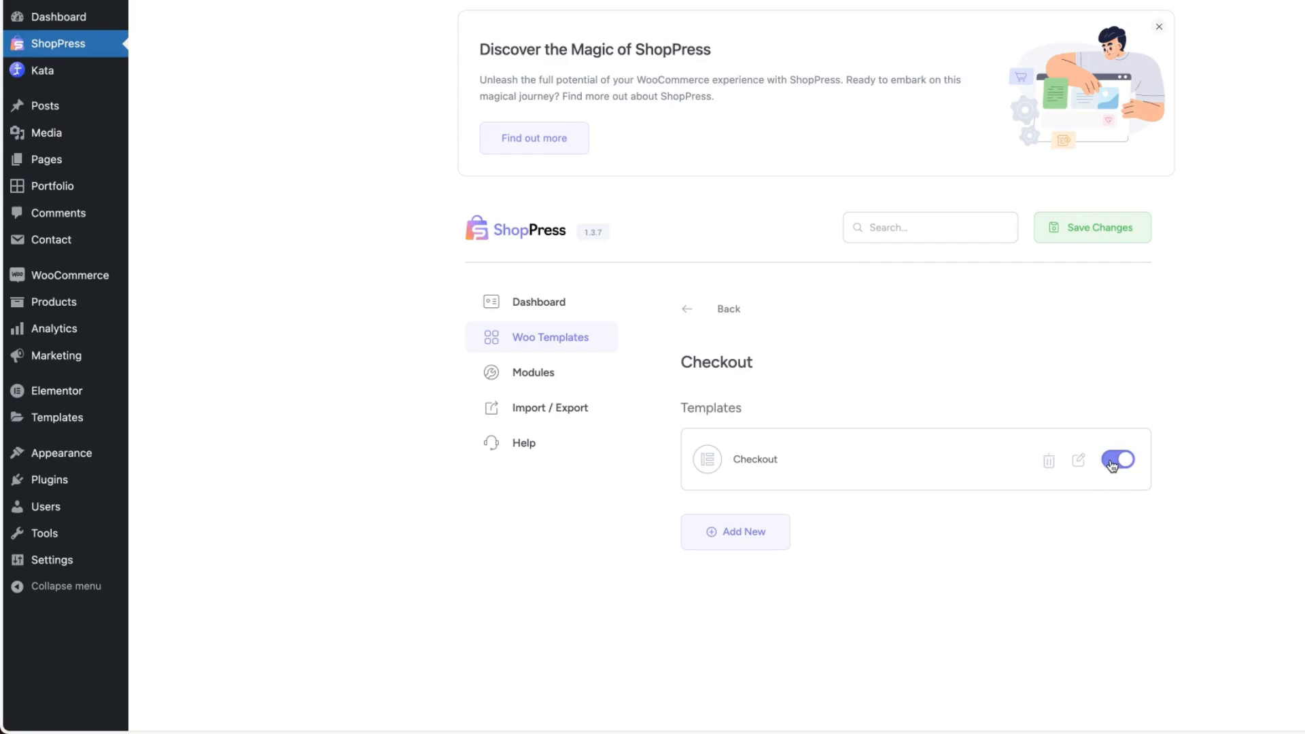
# Deactivate the Checkout template, save the changes, and go back to the Woo Templates overview.
pyautogui.click(1112, 467)
pyautogui.click(1113, 224)
pyautogui.click(728, 303)
# In the Archive template, add a Product Filters widget displayed as a drawer above the products and update the template.
pyautogui.scroll(-5, 1162, 365)
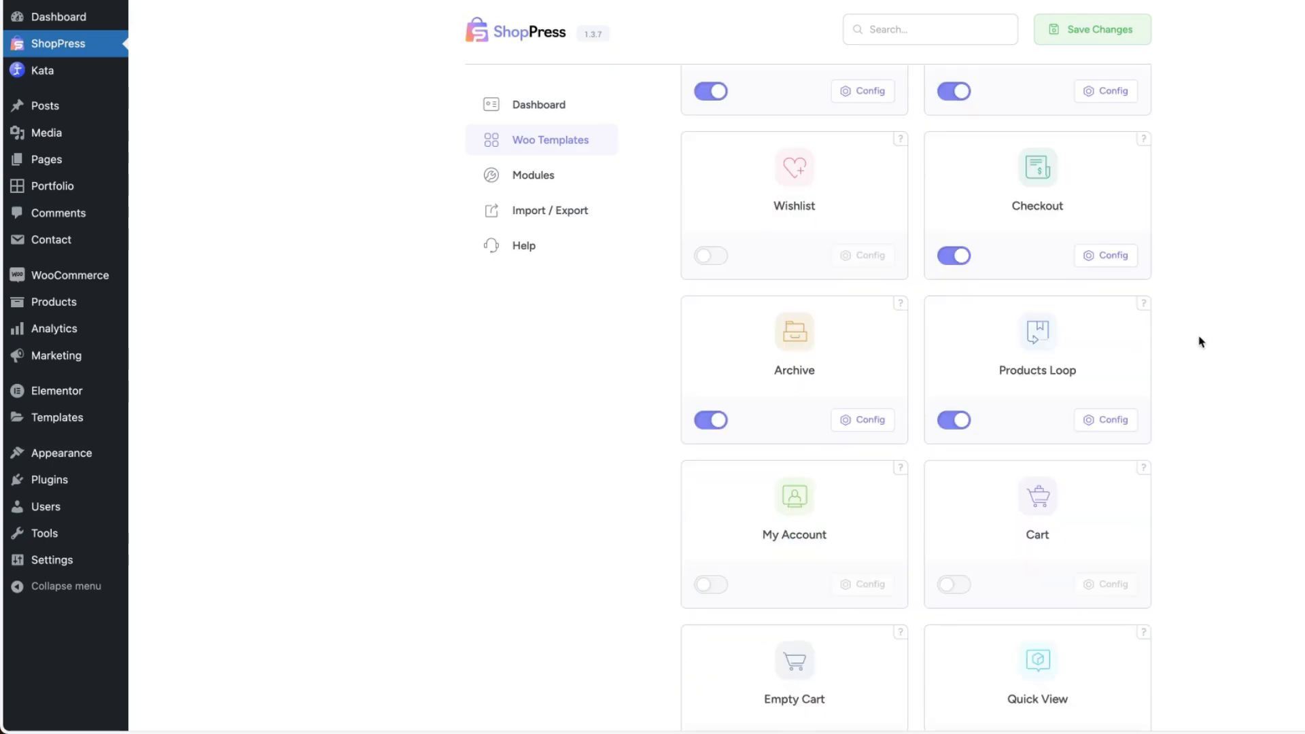
pyautogui.click(861, 400)
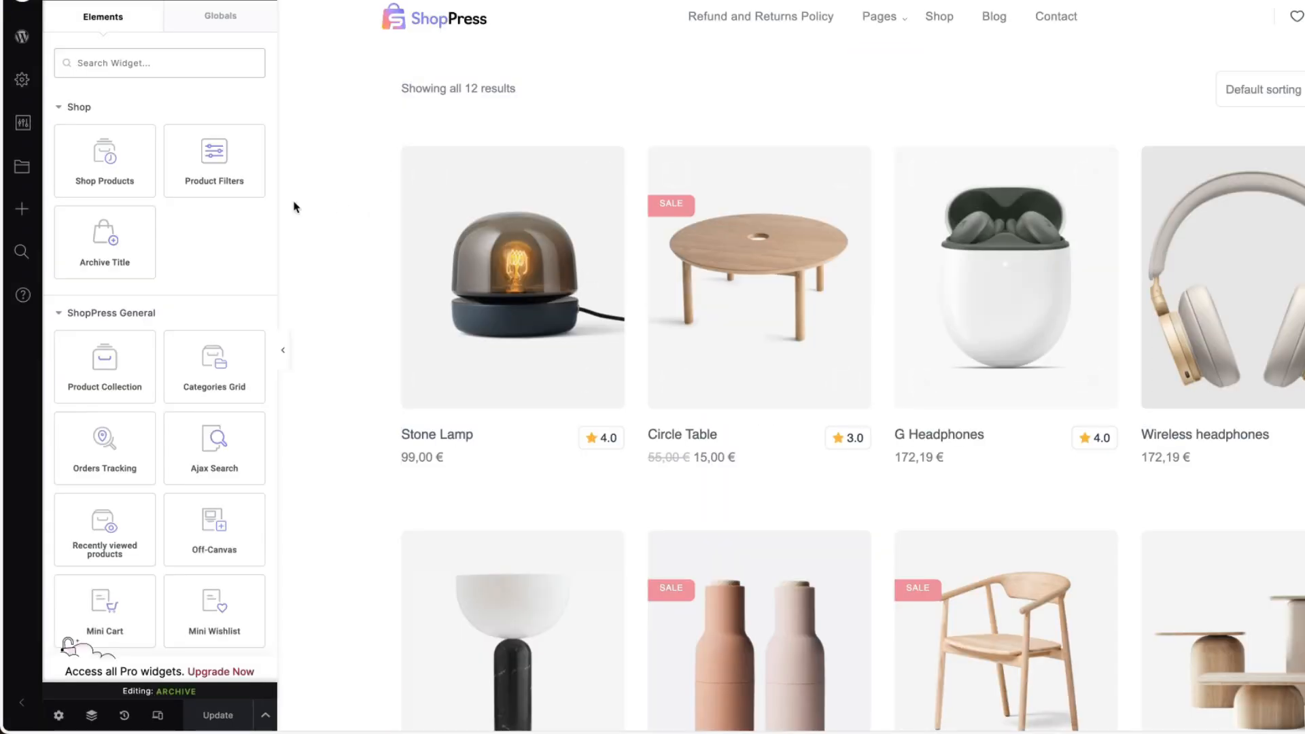
pyautogui.moveTo(193, 151); pyautogui.dragTo(479, 99)
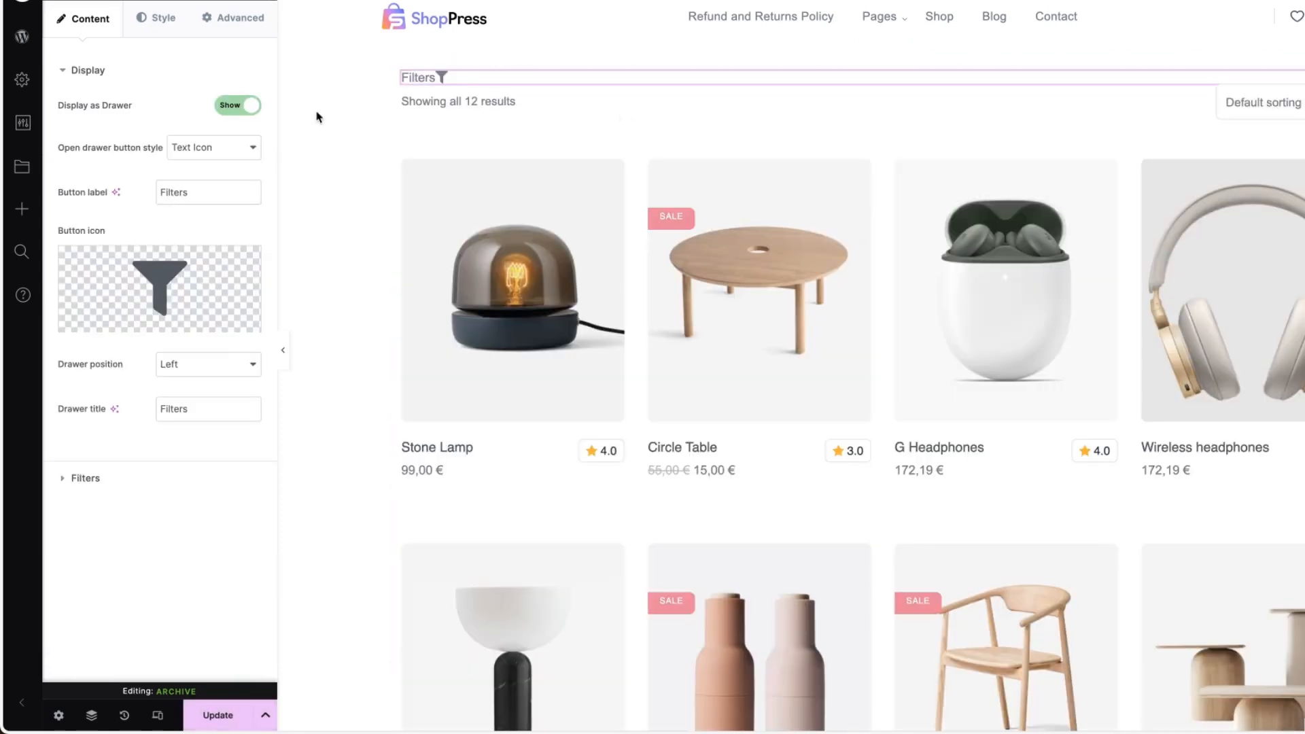
pyautogui.click(218, 715)
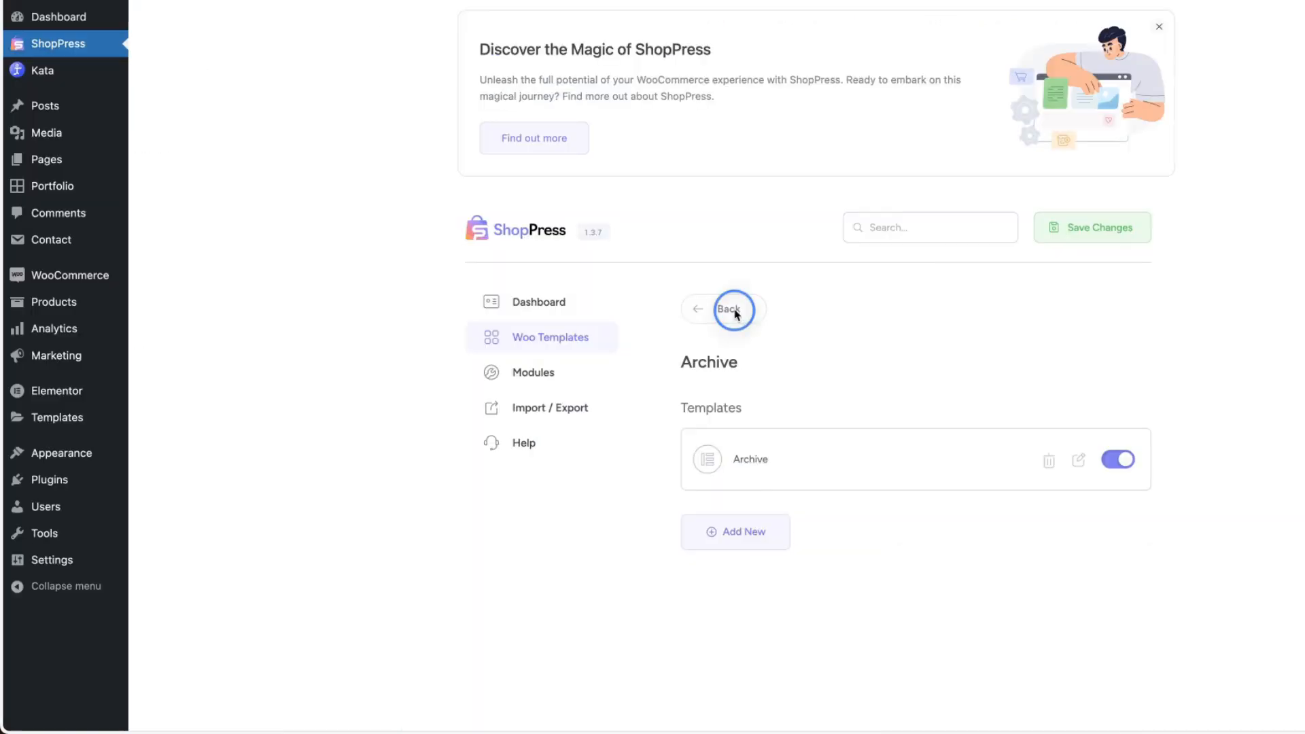
# Look through the list of loop templates in the Products Loop configuration and return to the Woo Templates overview.
pyautogui.click(730, 305)
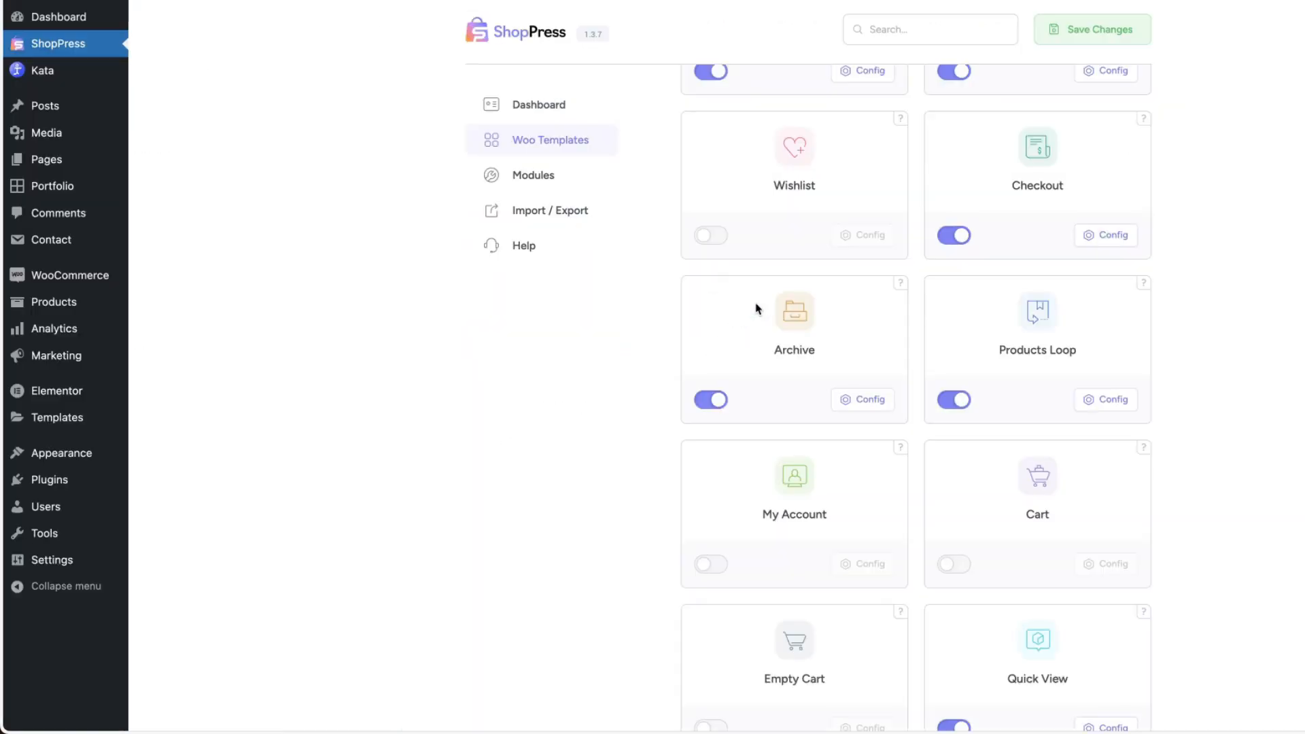
pyautogui.click(1108, 400)
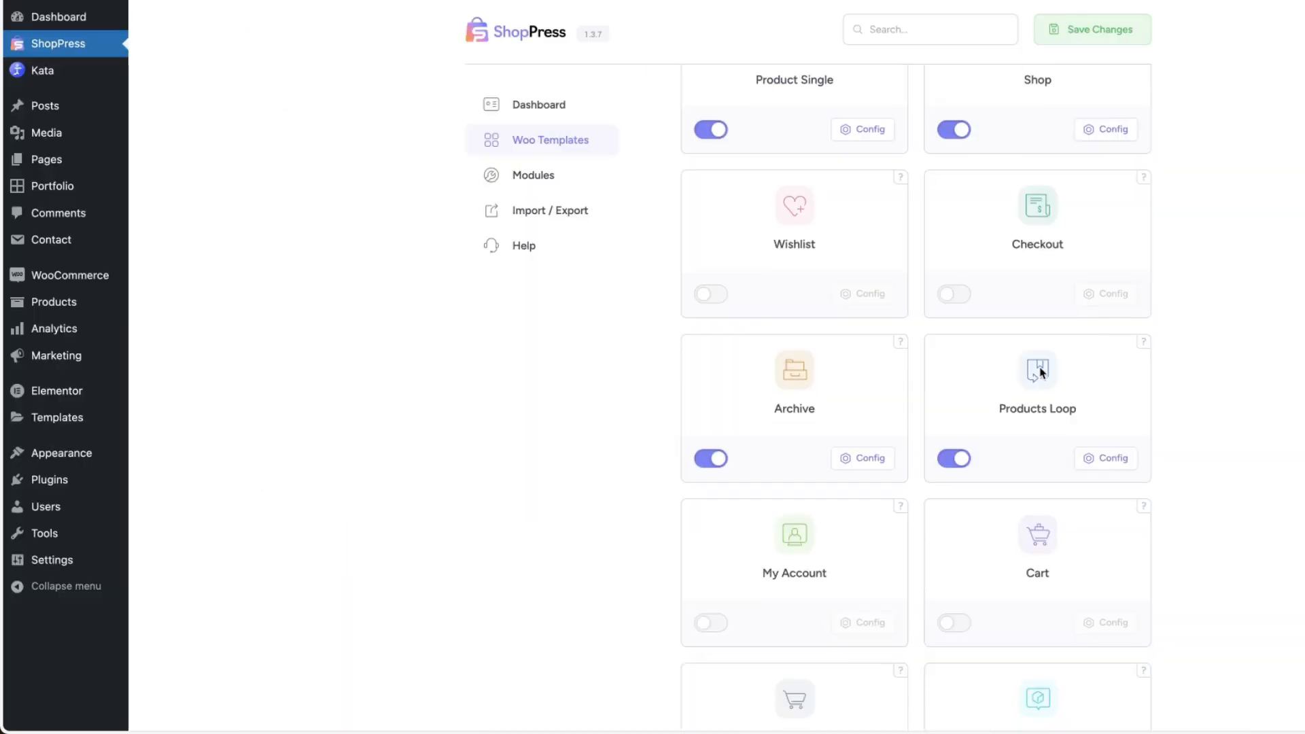
pyautogui.click(1099, 458)
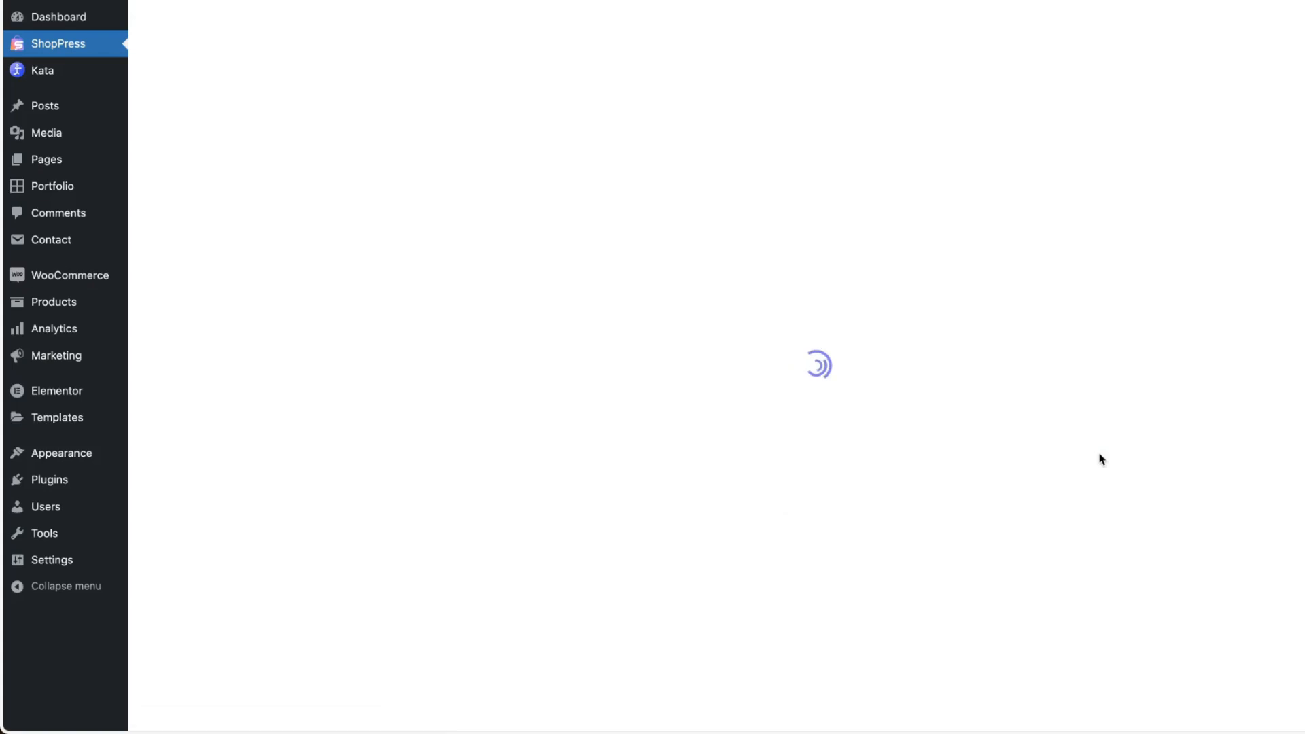
pyautogui.scroll(-7, 1102, 458)
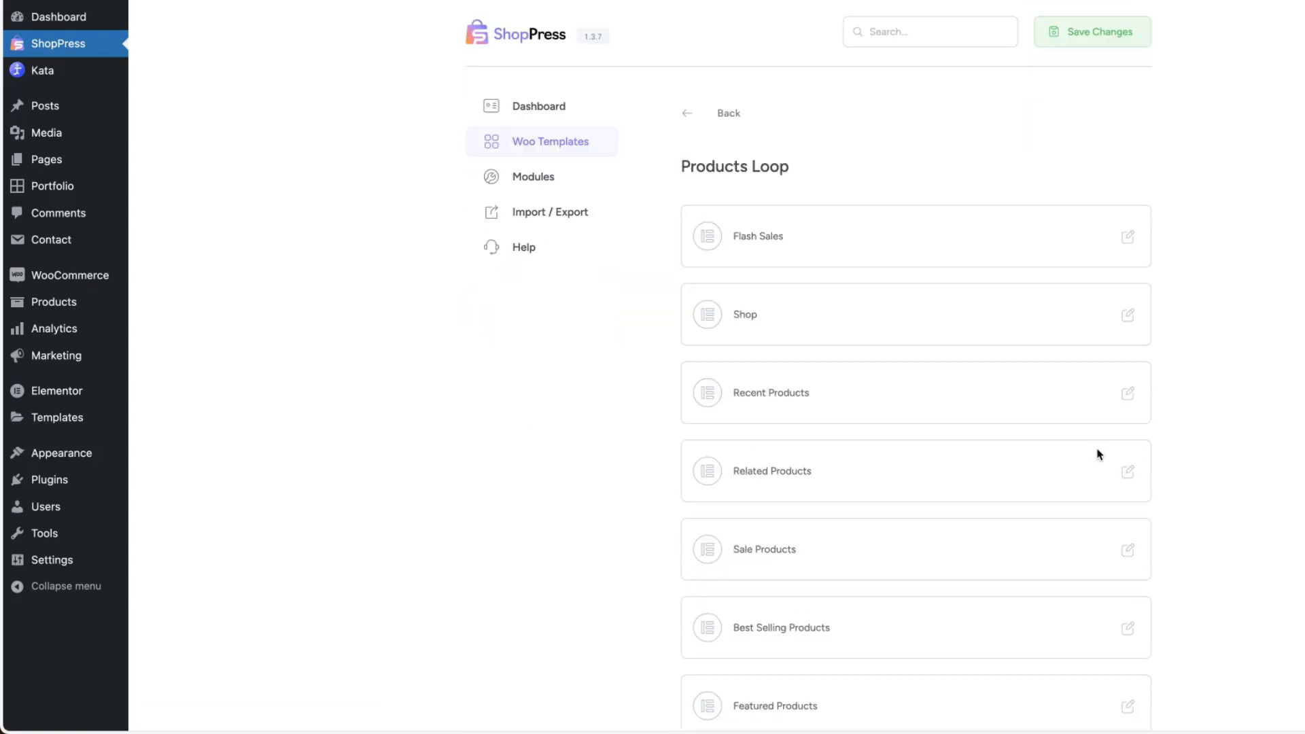
pyautogui.scroll(-1, 1100, 455)
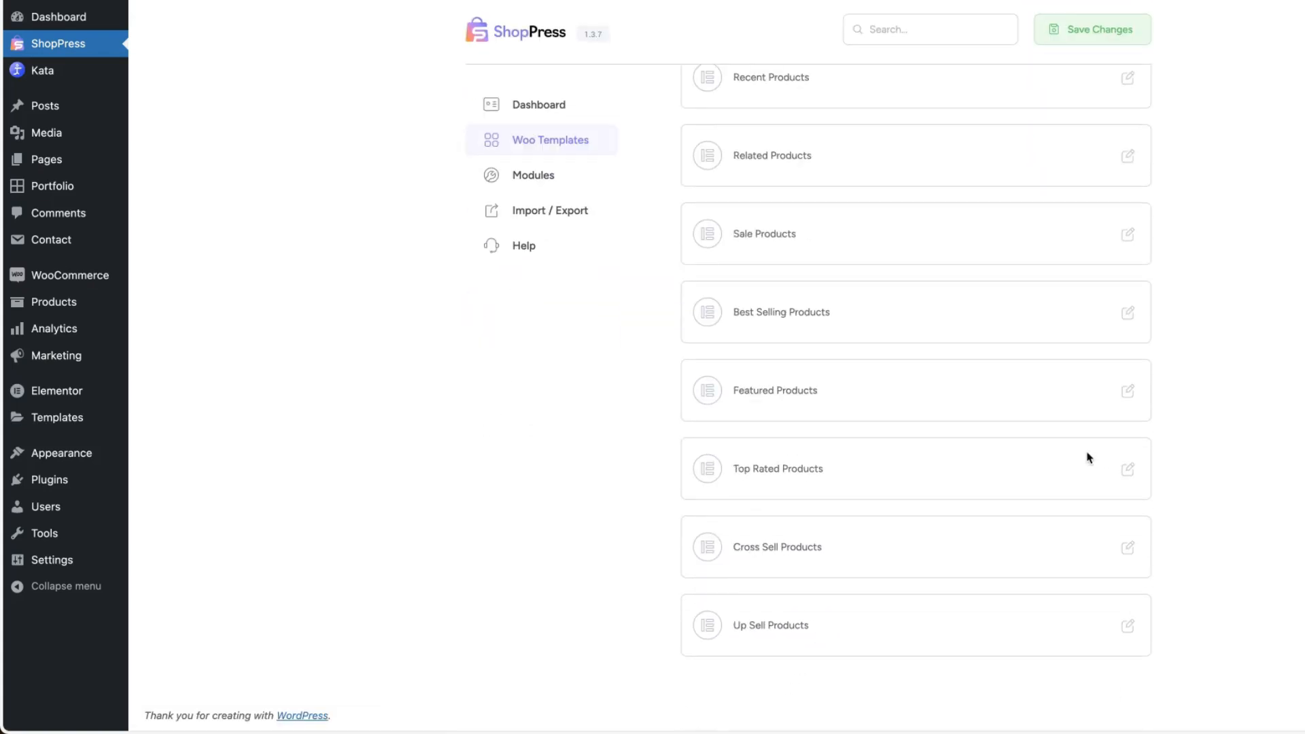
pyautogui.scroll(6, 1091, 457)
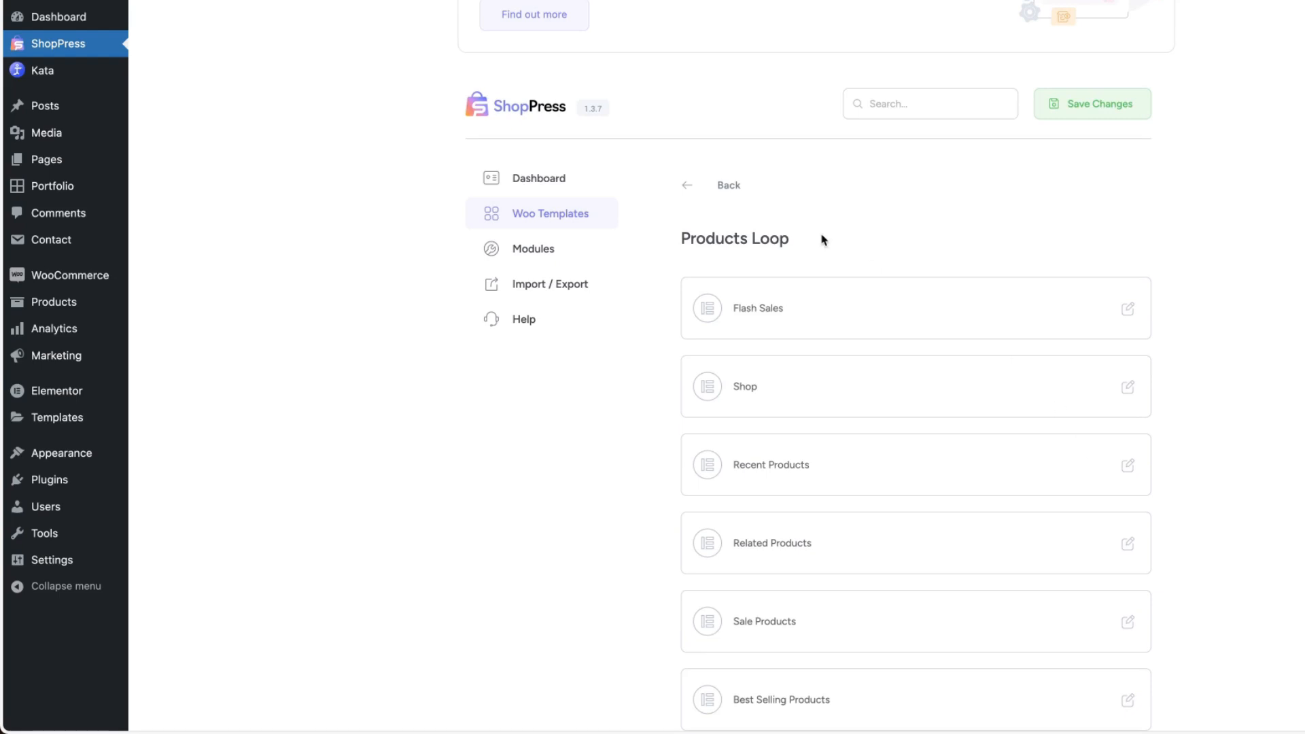
pyautogui.click(726, 183)
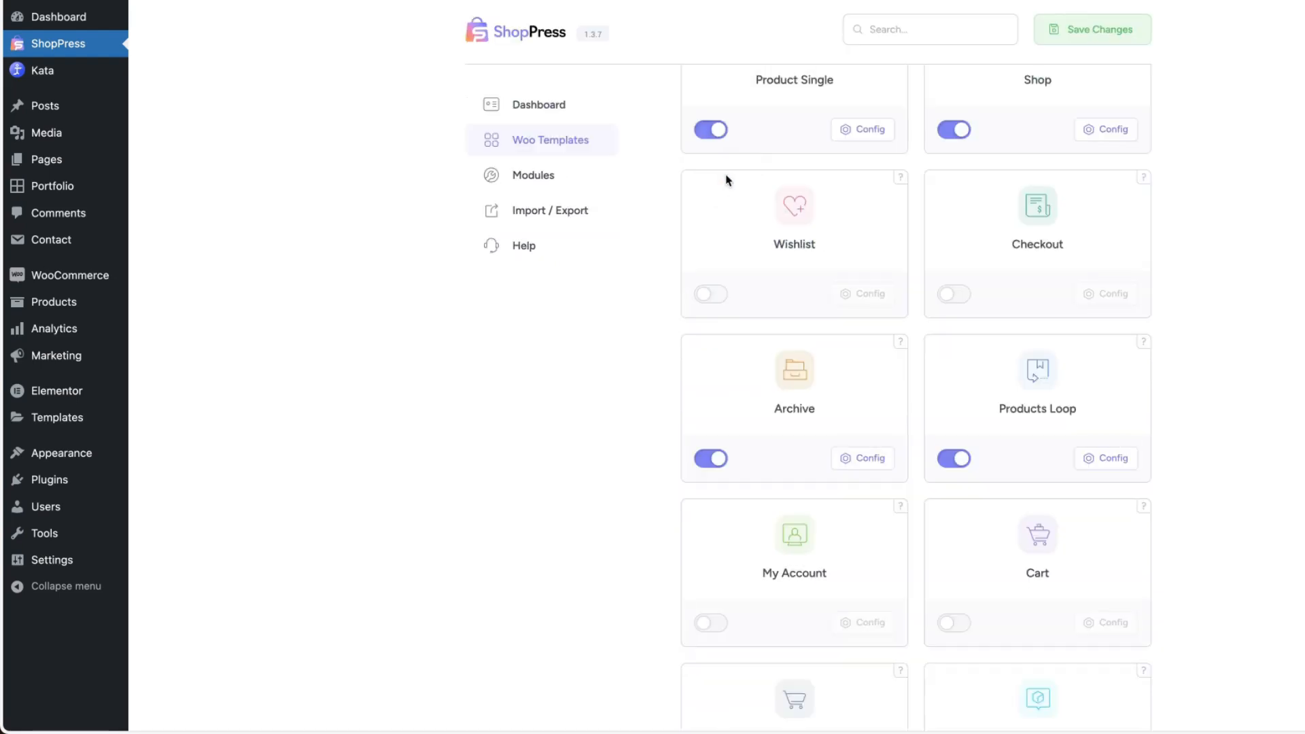
# In the Shop template, try Flash Sales and Up Sell Products as the Shop Products widget's template, and set it back to Shop.
pyautogui.scroll(1, 946, 359)
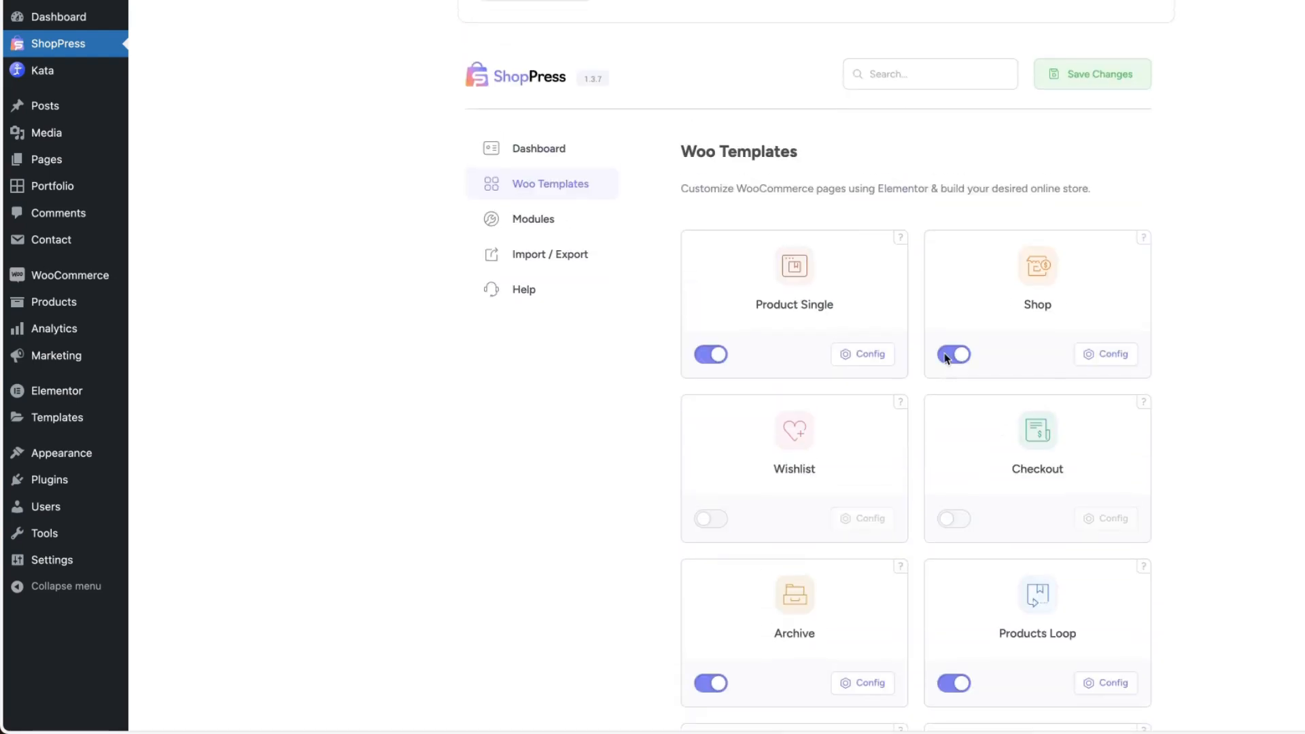
pyautogui.click(1109, 365)
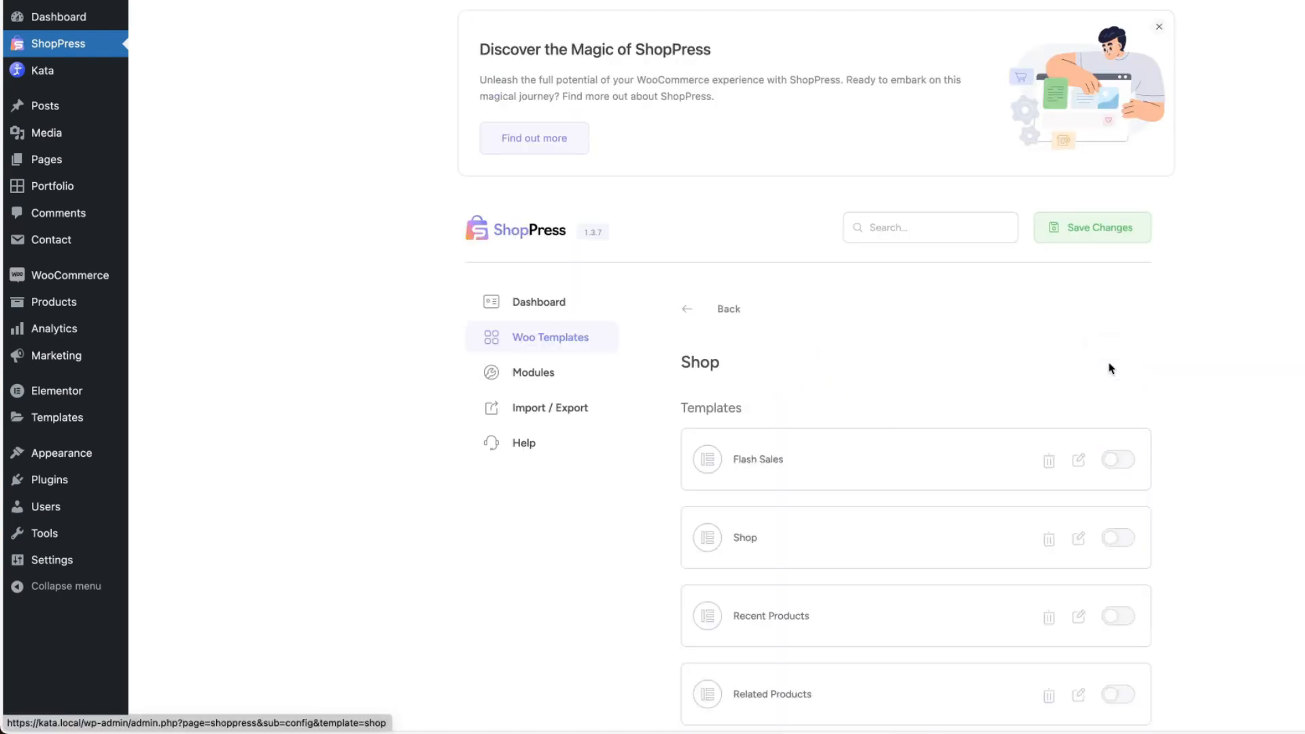
pyautogui.click(1079, 461)
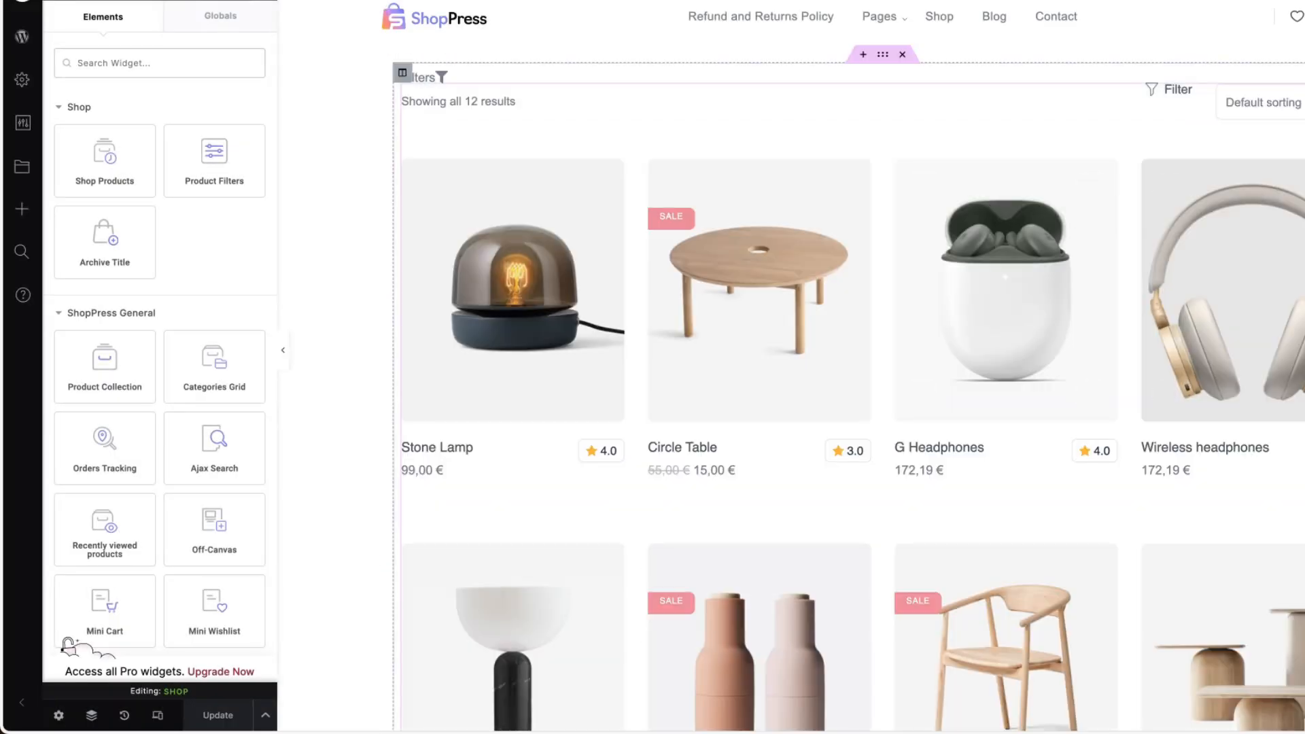
pyautogui.click(189, 107)
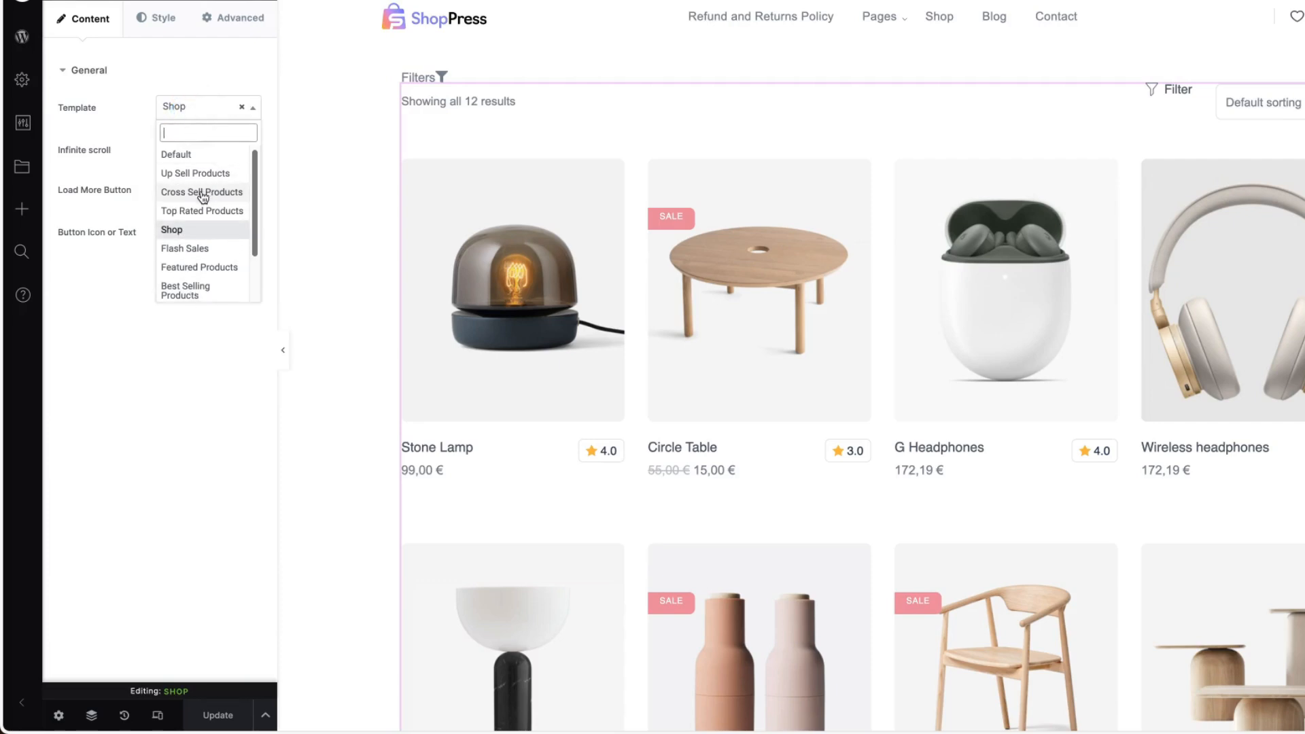
pyautogui.click(185, 250)
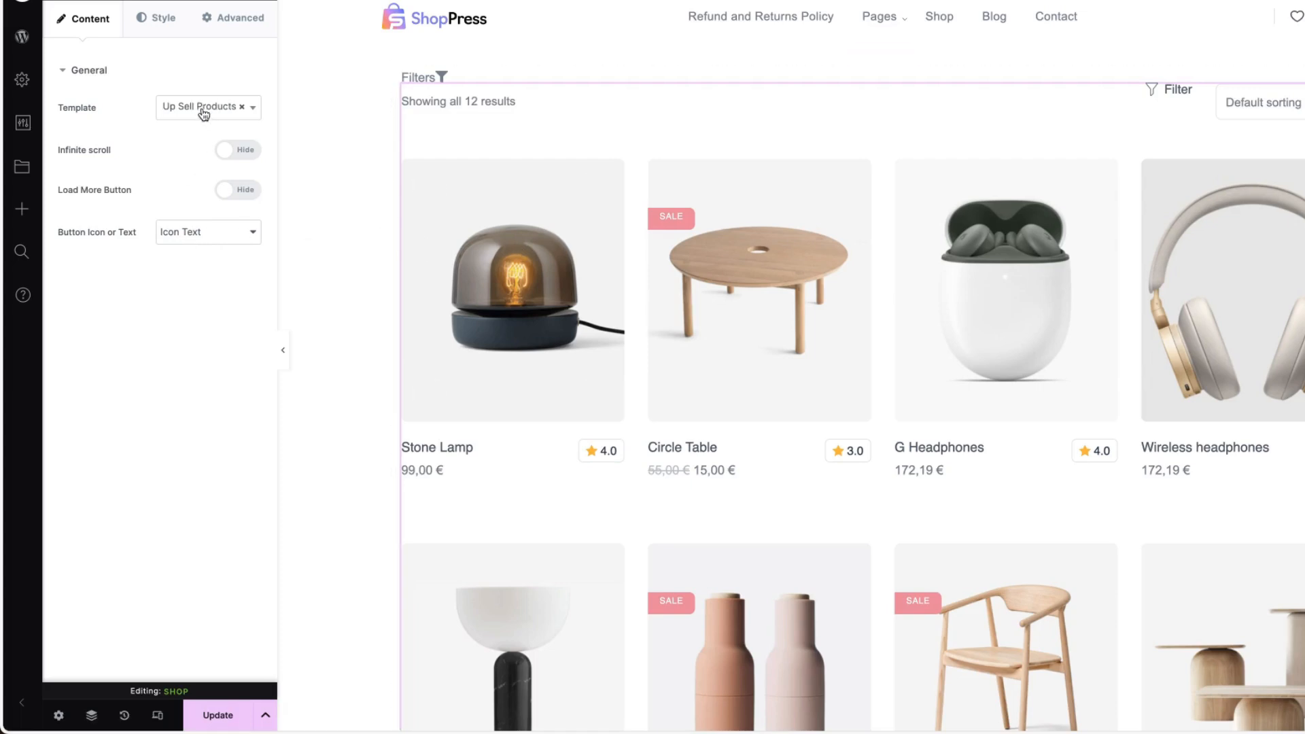
pyautogui.click(204, 113)
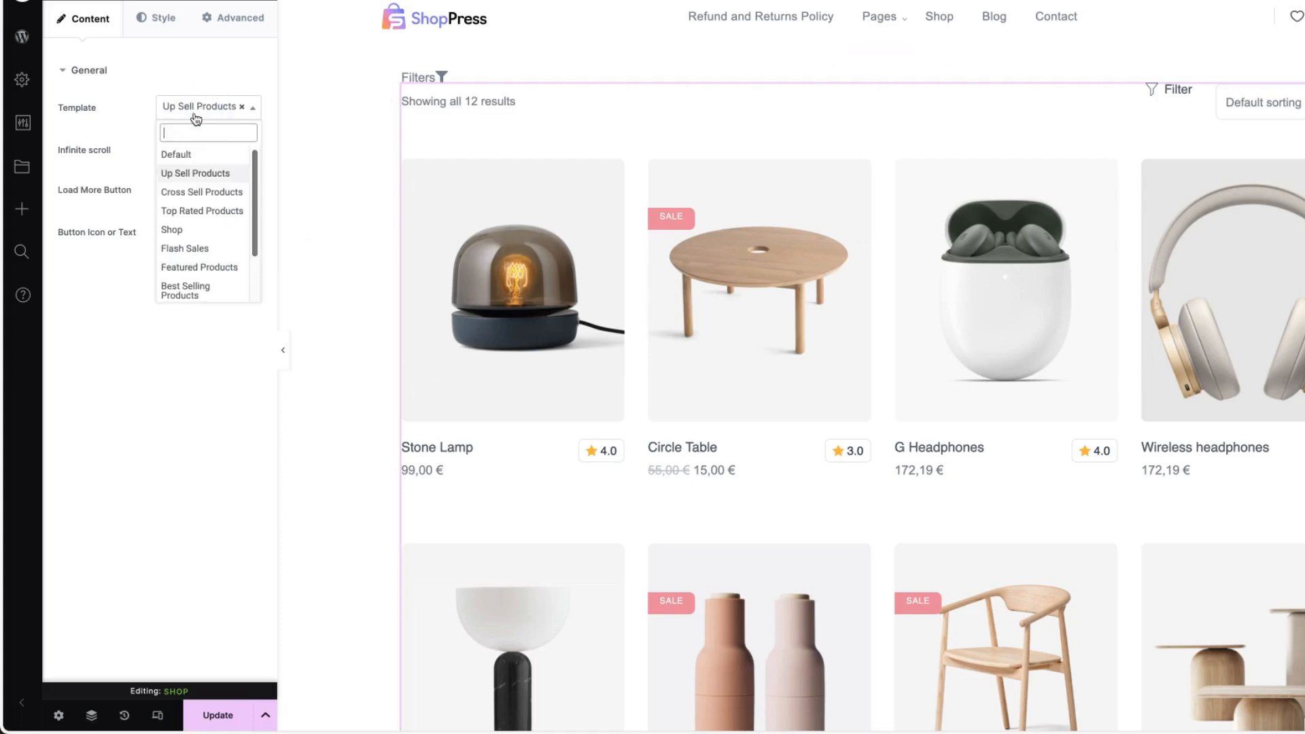
pyautogui.click(178, 229)
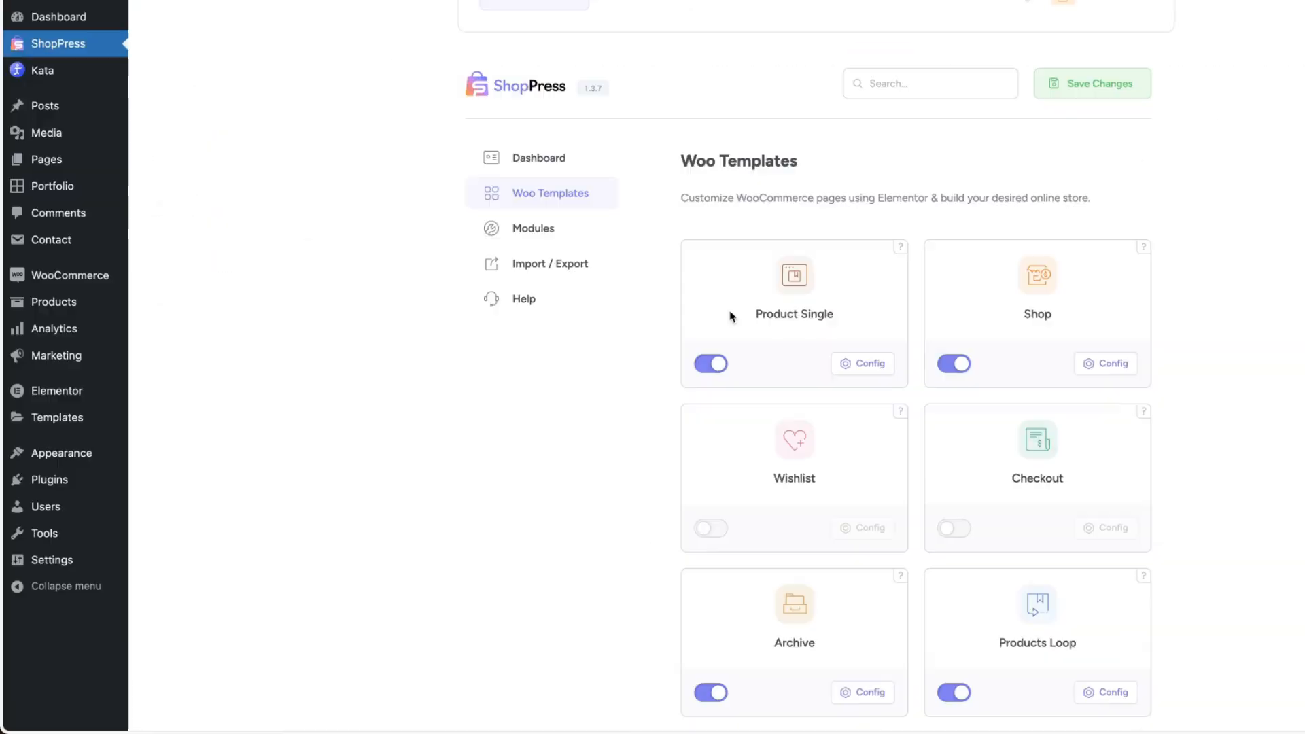
# Open the Shop template from the Products Loop configuration in Elementor and examine the available Product Loop widgets.
pyautogui.scroll(-4, 781, 321)
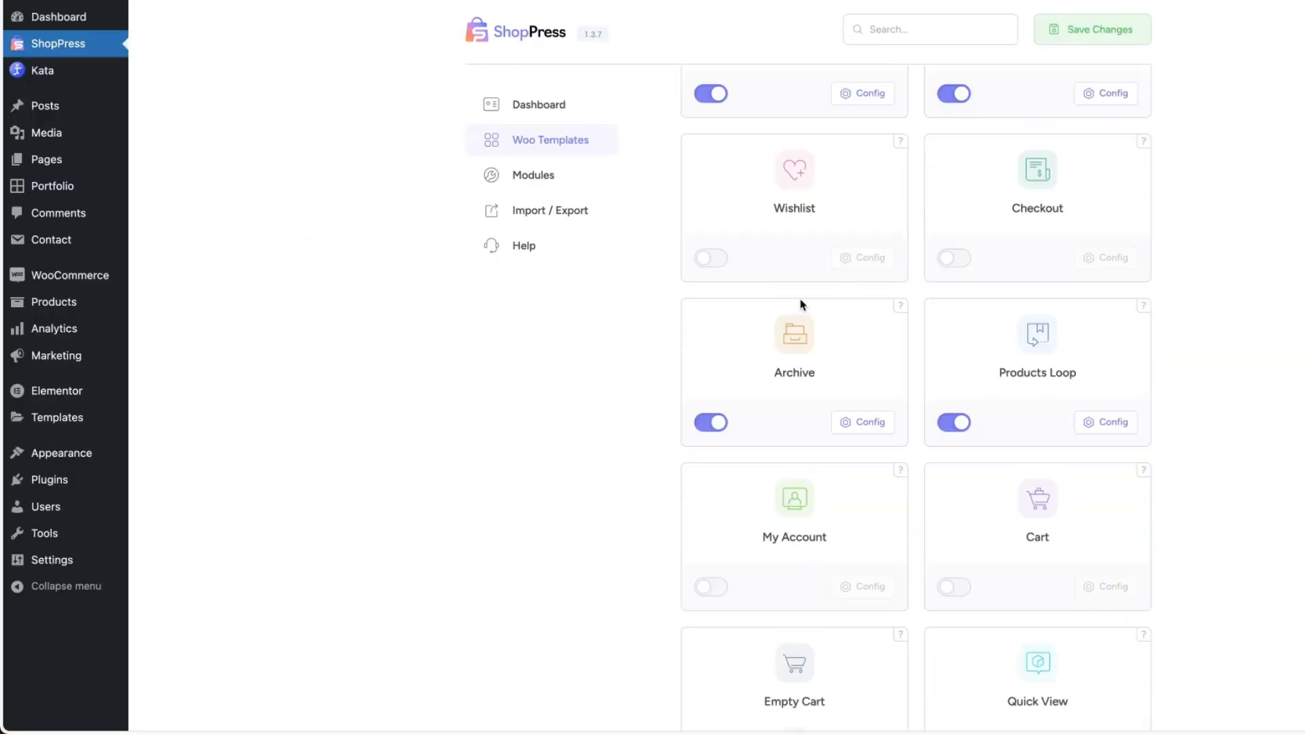
pyautogui.click(1108, 419)
pyautogui.scroll(-5, 1033, 389)
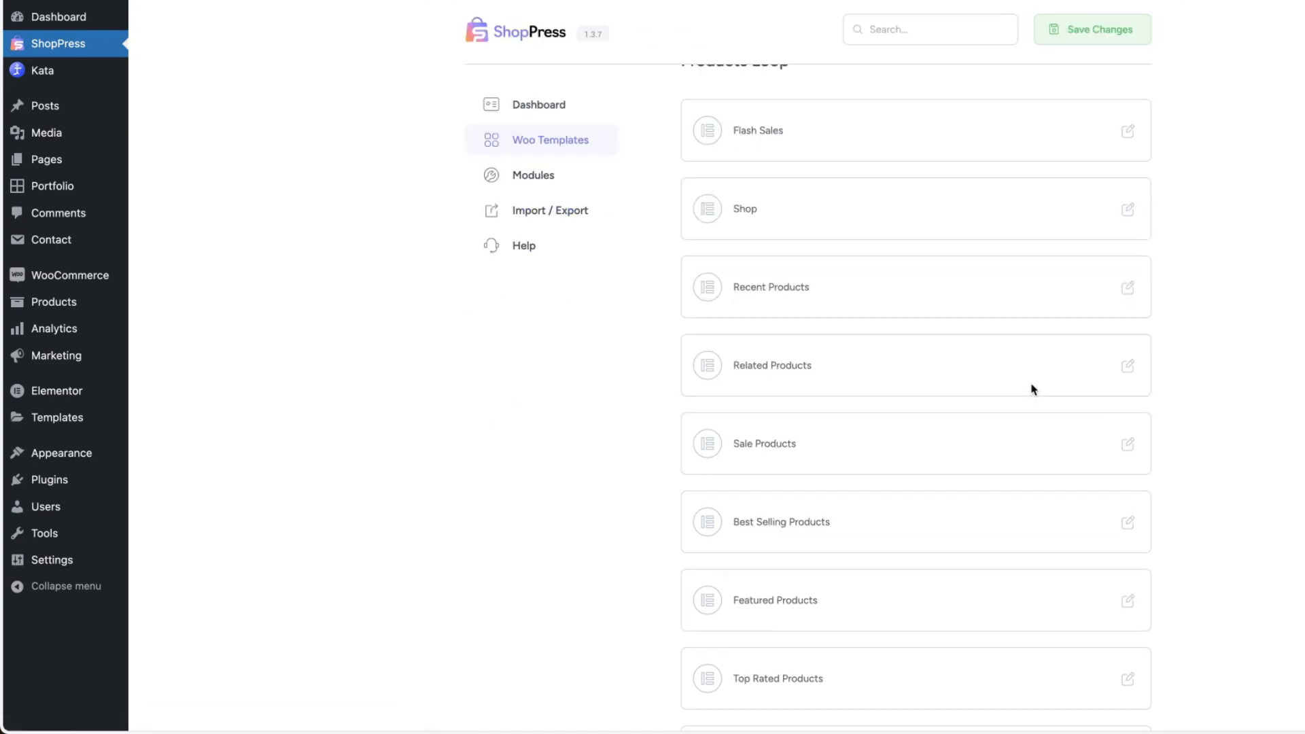
pyautogui.click(1127, 208)
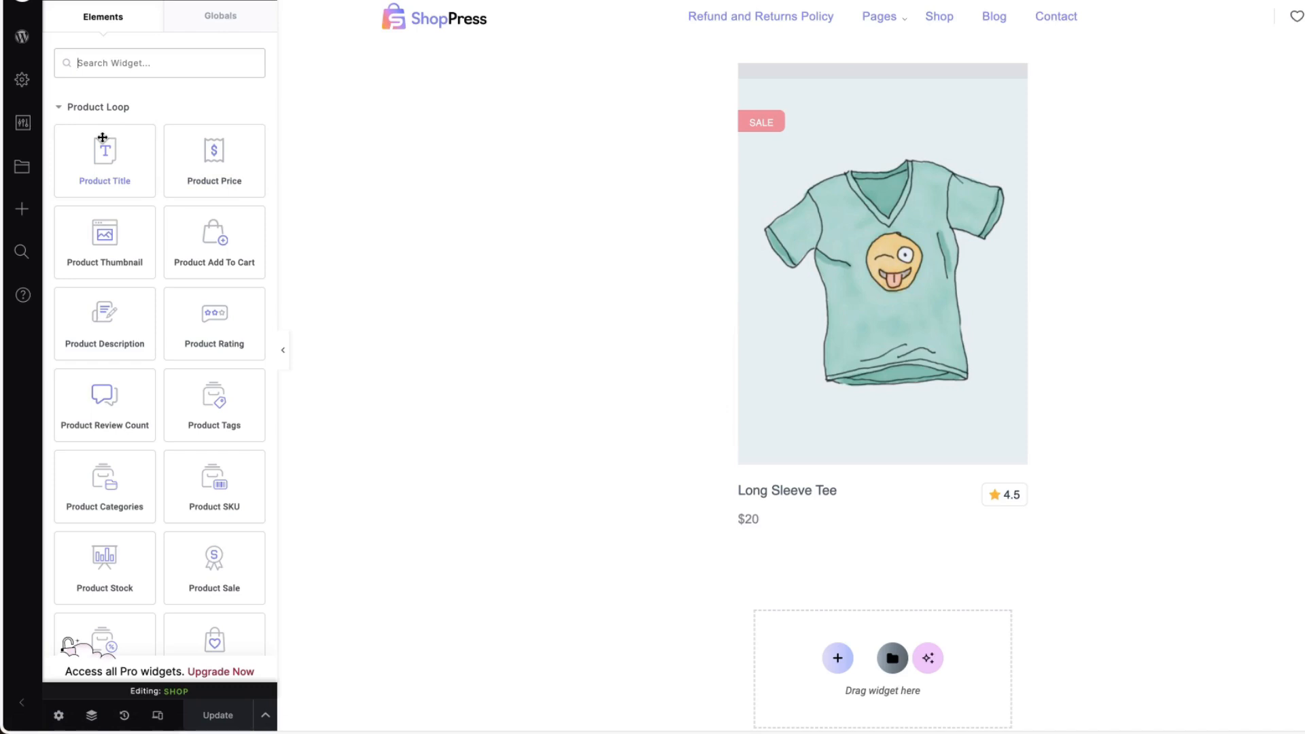
pyautogui.scroll(-3, 131, 271)
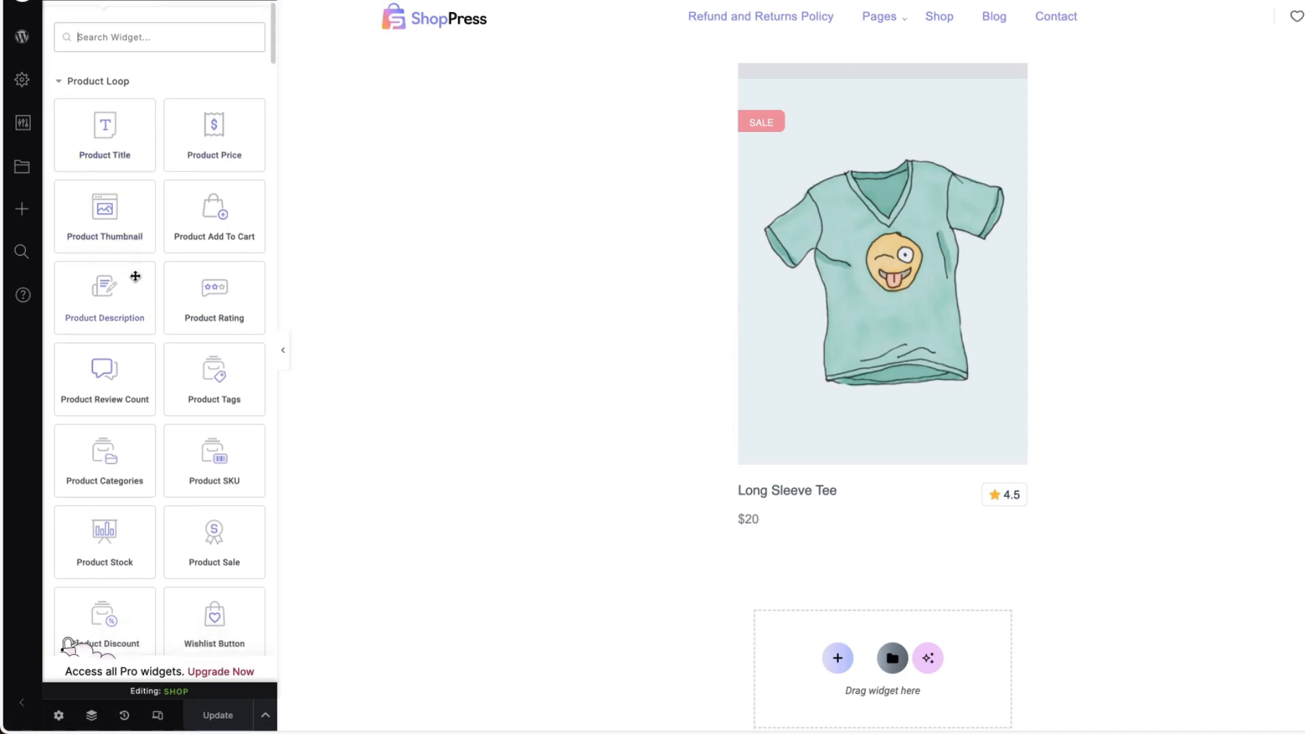
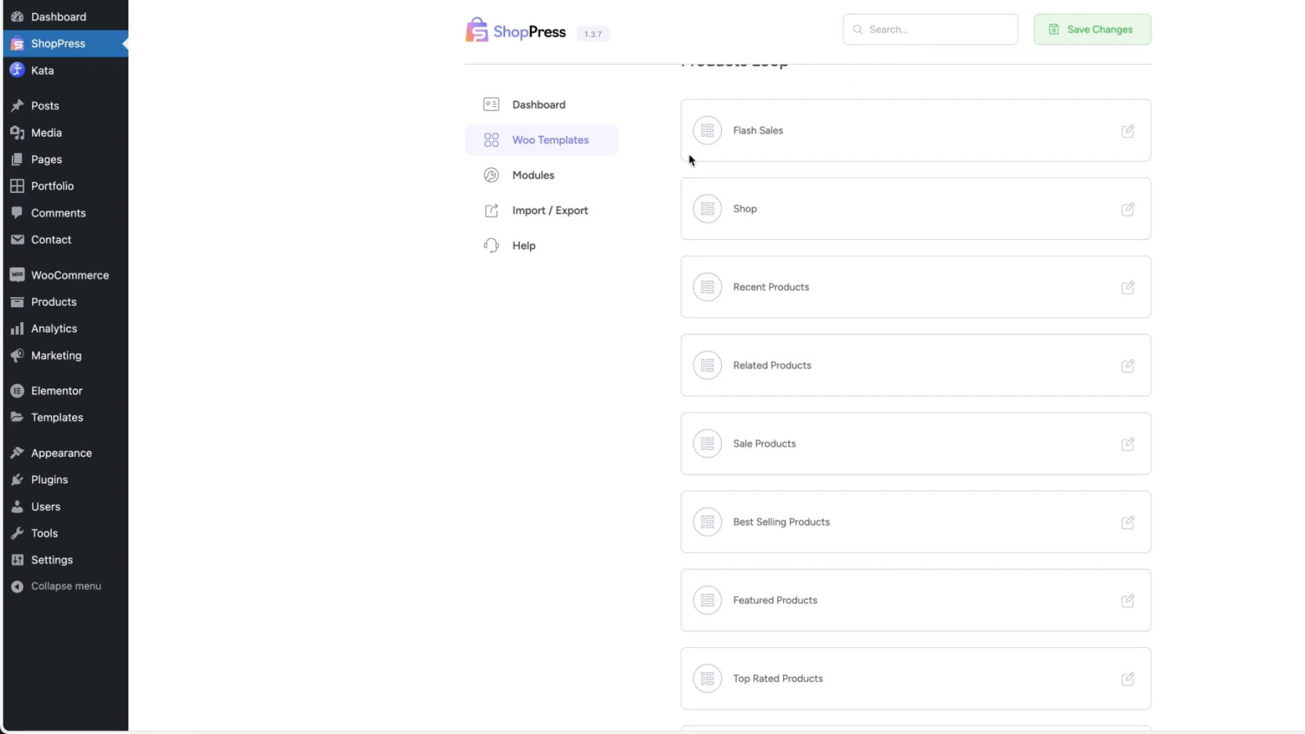
# Return to the Woo Templates overview, enable the My Account template, save the changes and open its configuration.
pyautogui.scroll(3, 690, 160)
pyautogui.click(705, 226)
pyautogui.scroll(-3, 1128, 310)
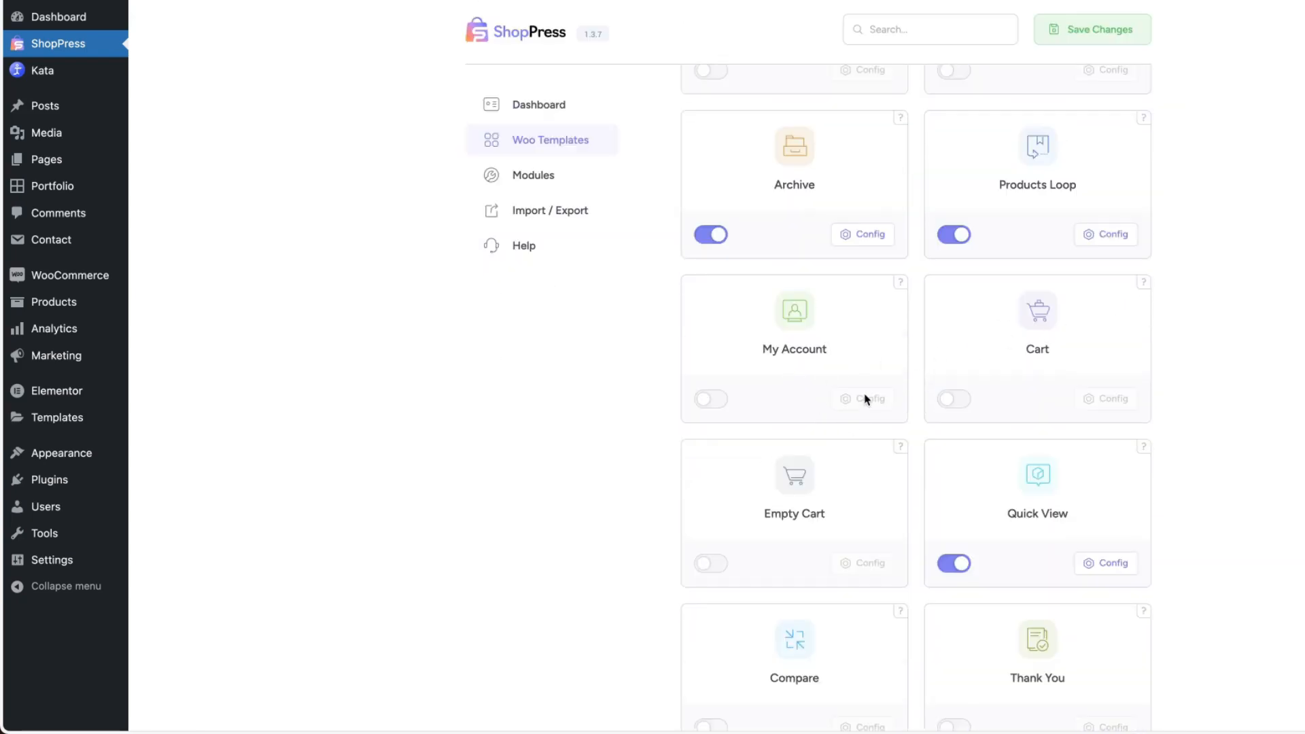
pyautogui.click(710, 399)
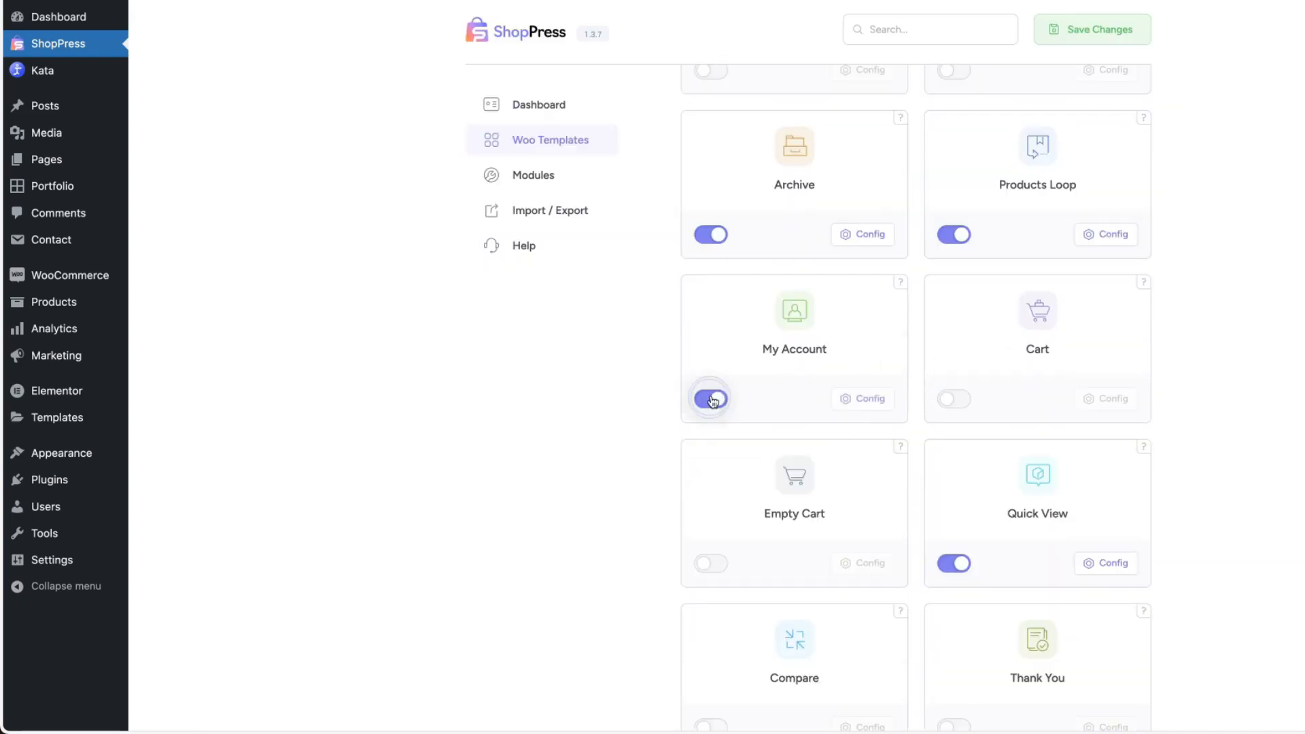
pyautogui.click(1105, 31)
pyautogui.click(870, 406)
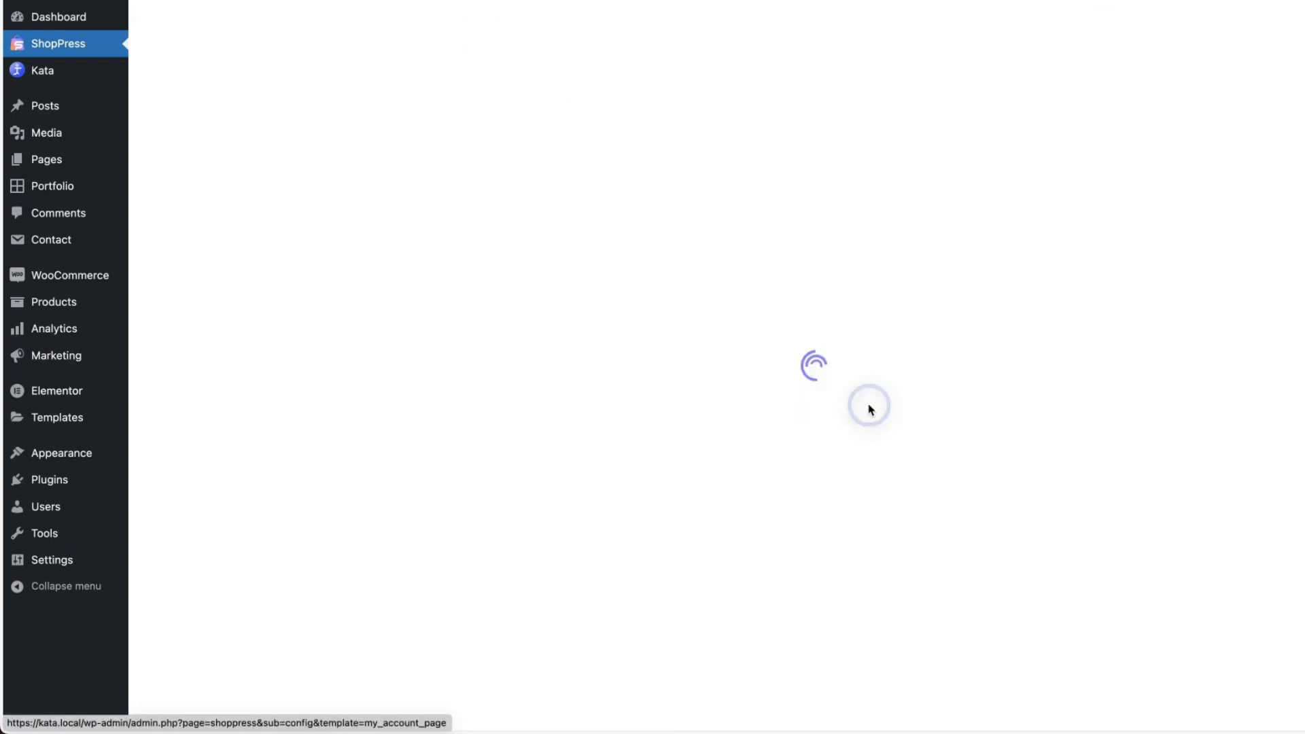
pyautogui.scroll(-3, 1024, 354)
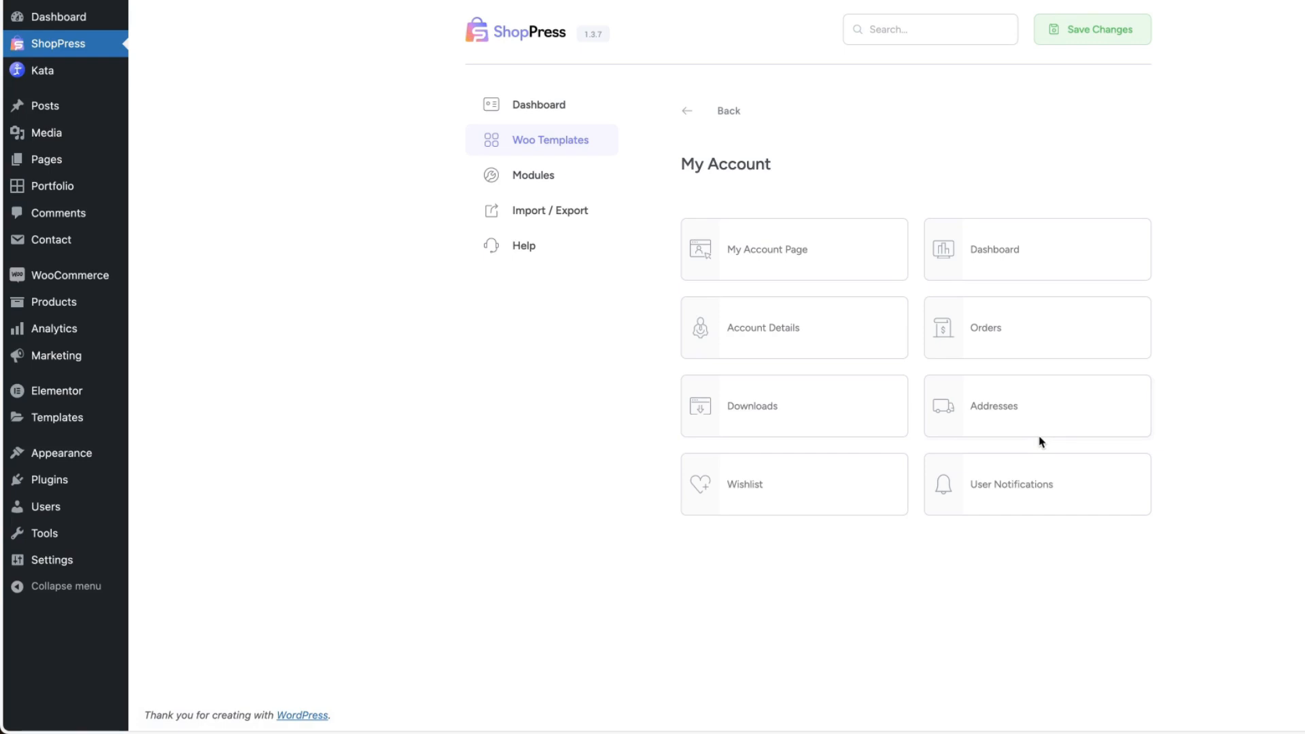
# In the My Account configuration, open the Orders section, enable its Orders template and save the changes.
pyautogui.click(999, 335)
pyautogui.click(1118, 235)
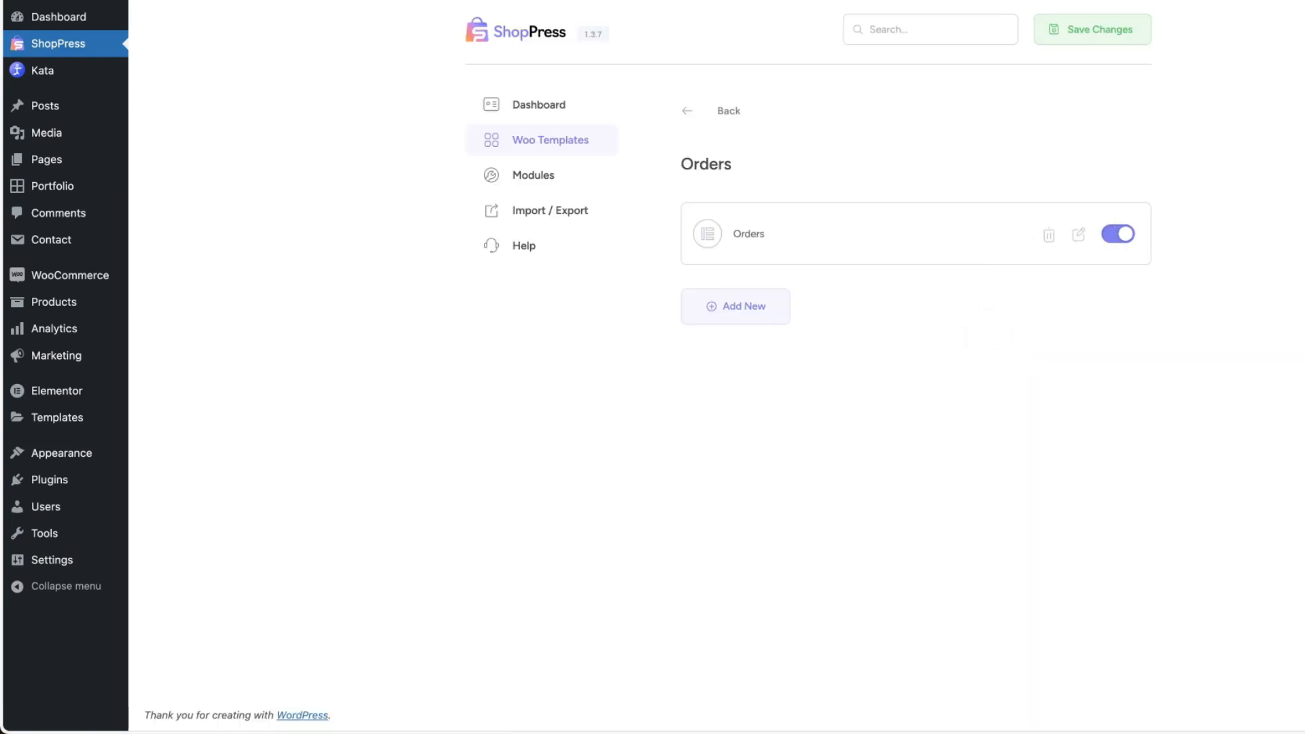
pyautogui.click(1096, 35)
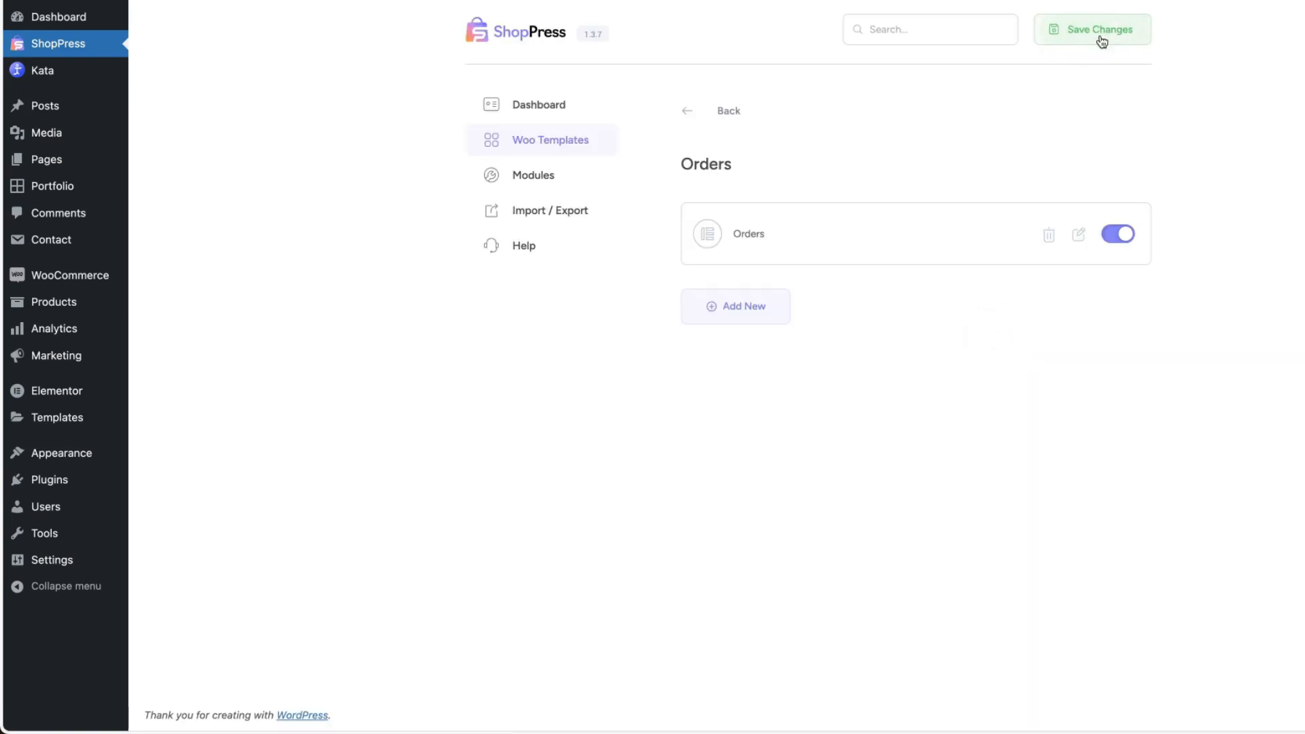
# Edit the Orders template in Elementor with a My Account Orders widget and a Product Collection below it, update it and view the account's Orders page.
pyautogui.click(1080, 238)
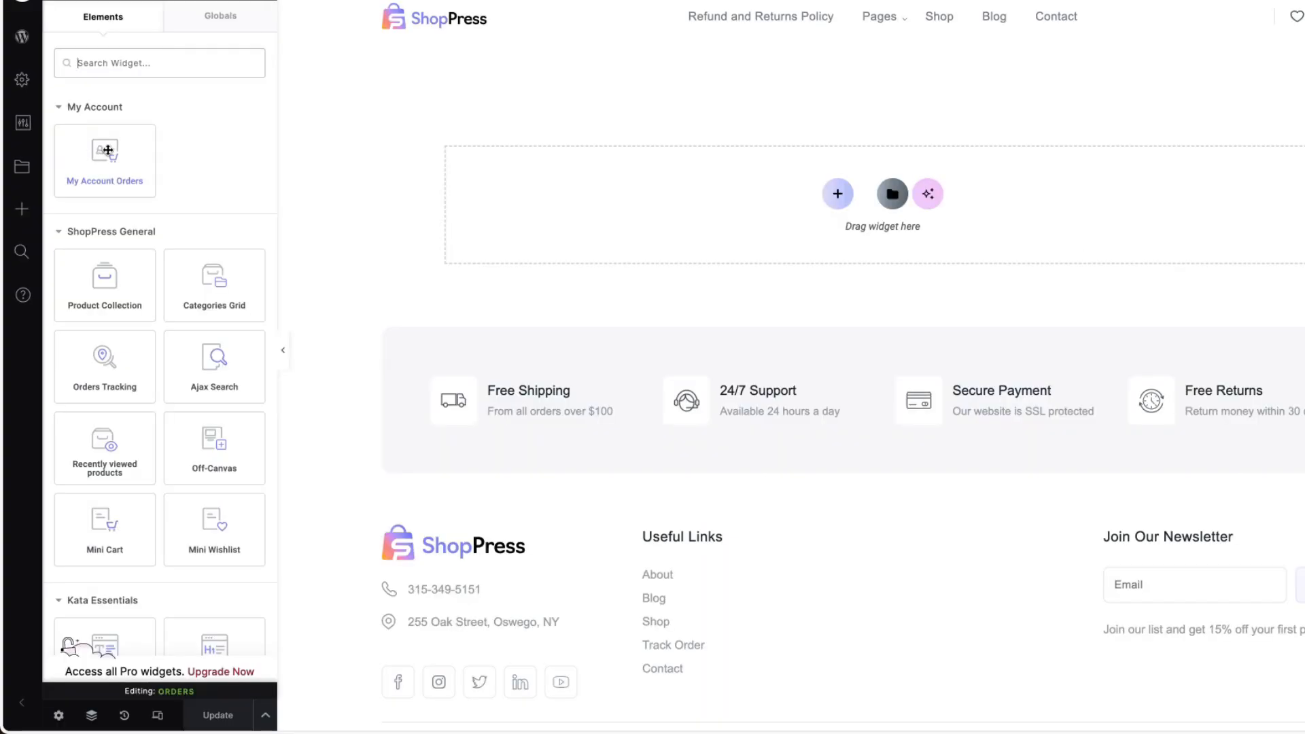
pyautogui.moveTo(107, 149); pyautogui.dragTo(707, 163)
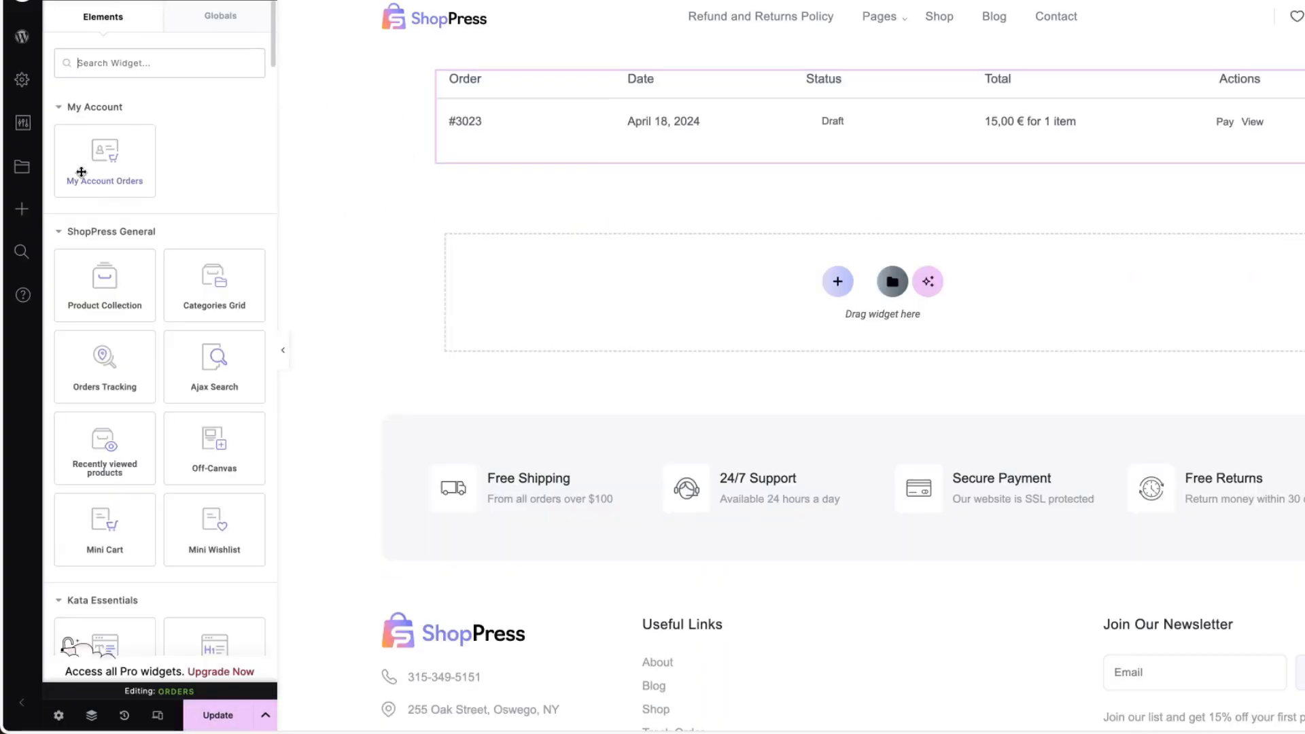
pyautogui.moveTo(105, 282); pyautogui.dragTo(638, 155)
pyautogui.scroll(-1, 218, 517)
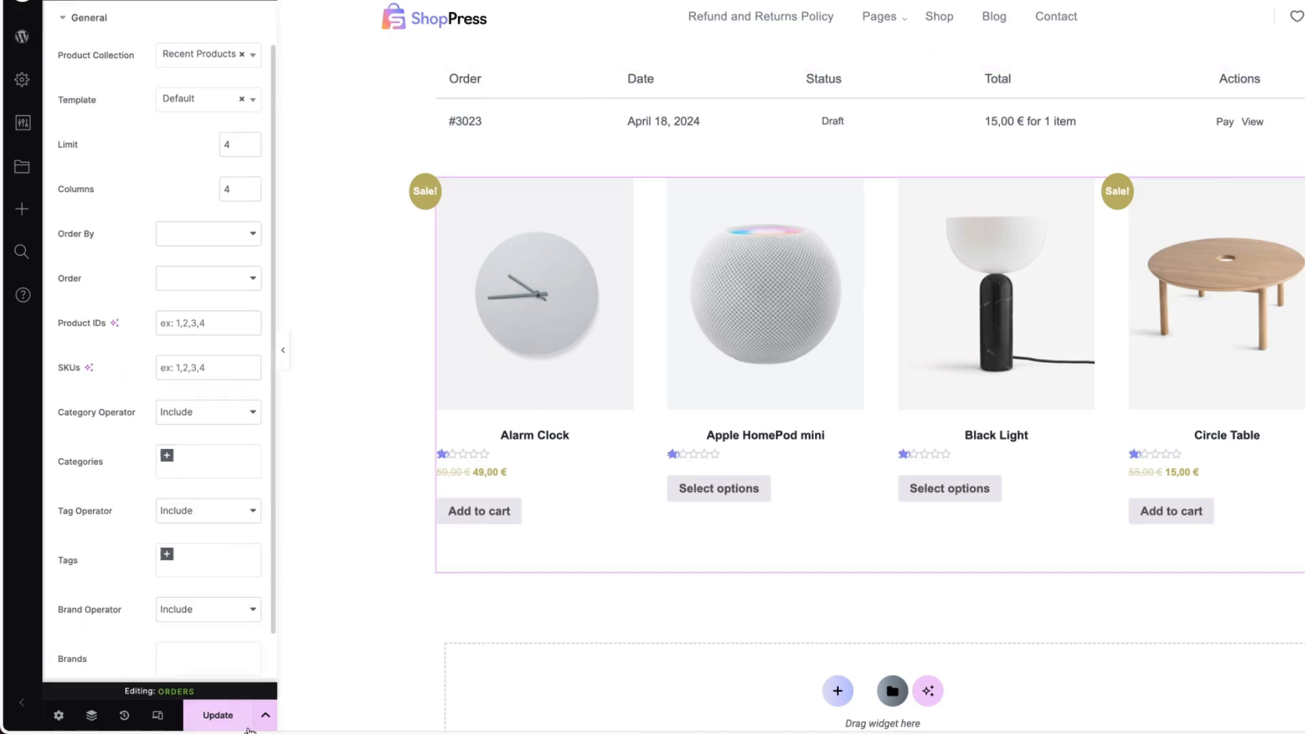
pyautogui.click(246, 726)
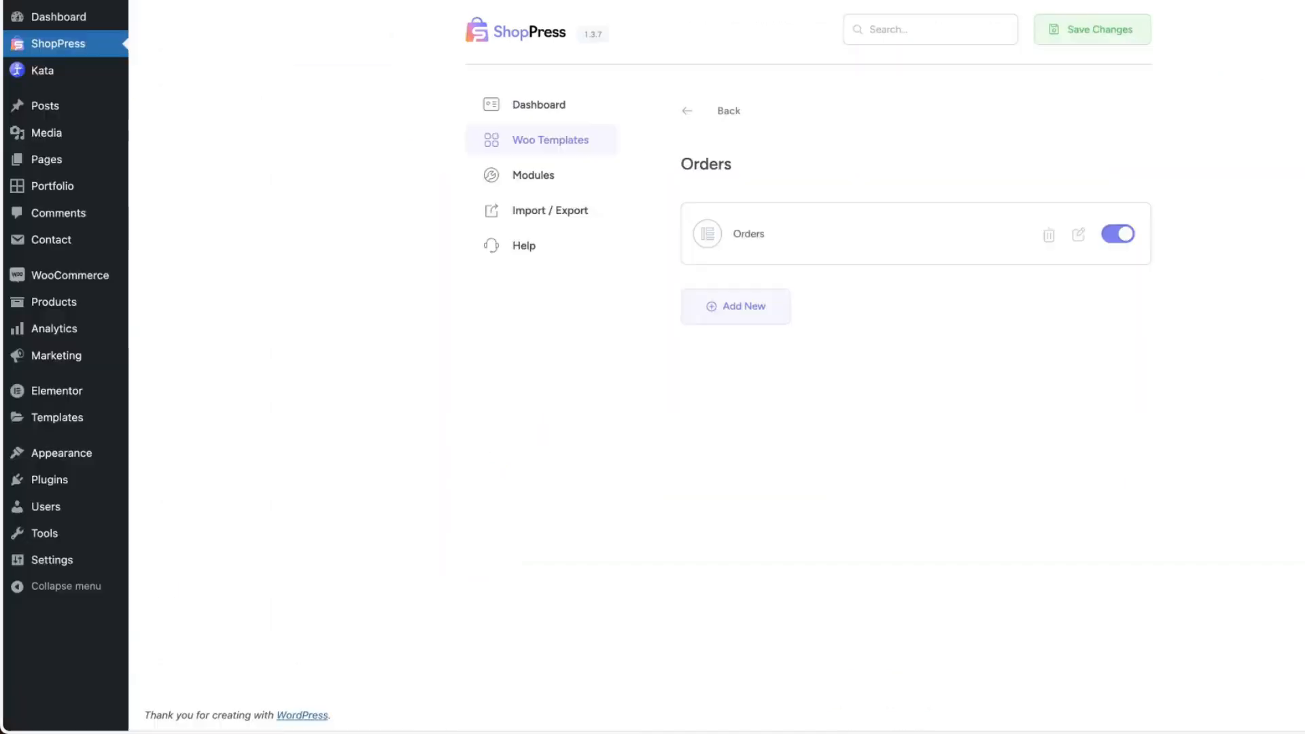
pyautogui.click(317, 499)
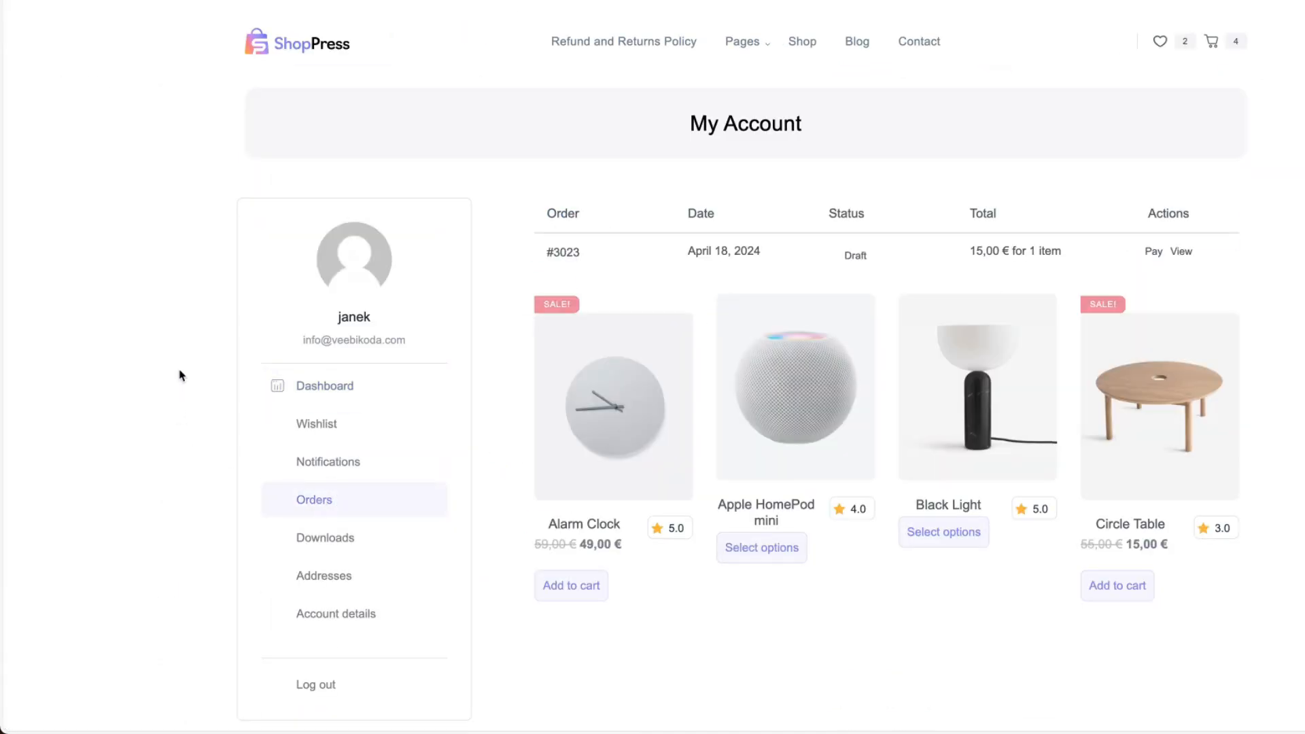
pyautogui.scroll(-2, 183, 372)
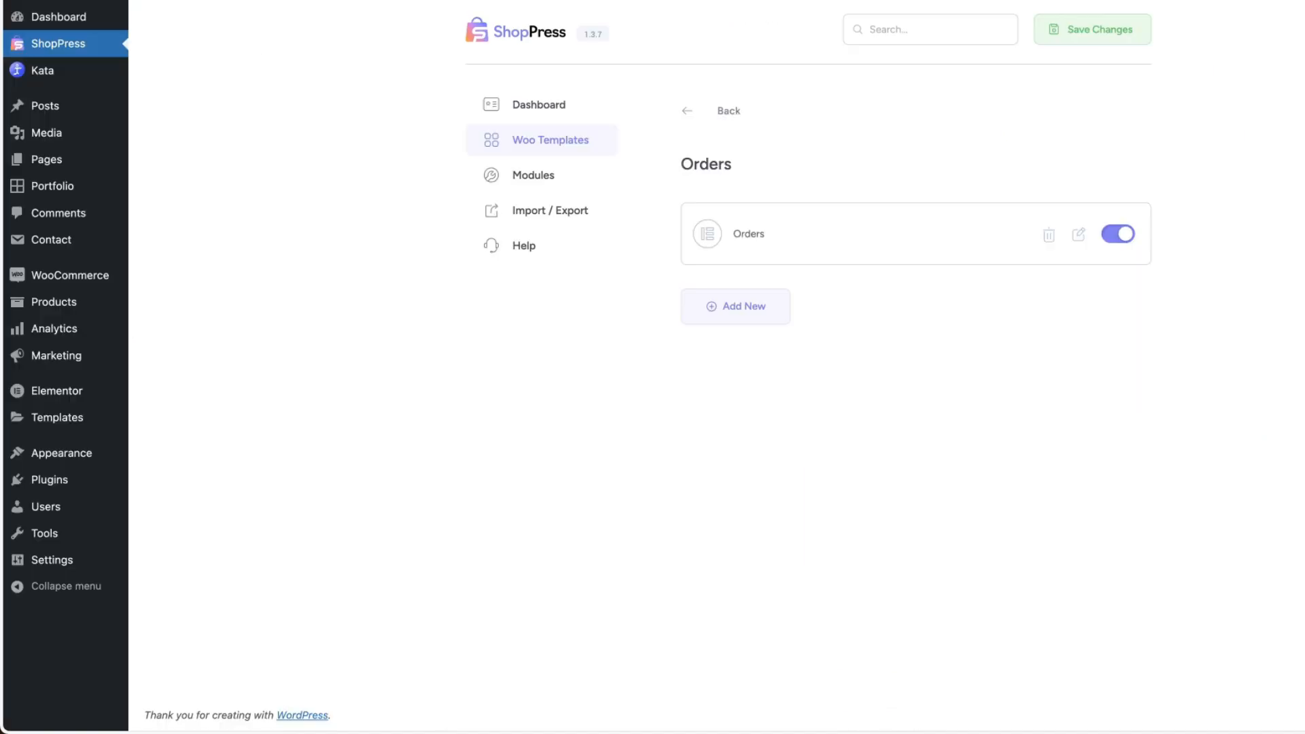
# Disable the Orders template, reload the account's Orders page to compare, and return to the Woo Templates overview.
pyautogui.click(1117, 234)
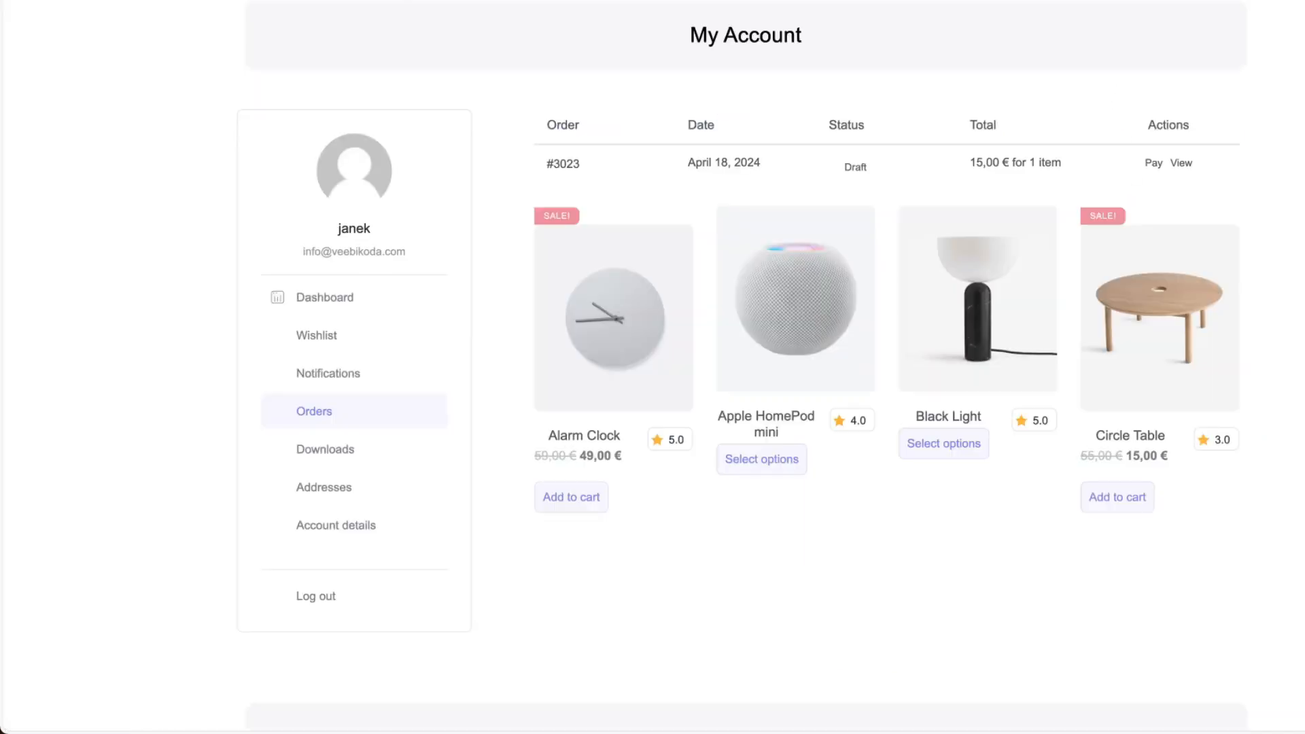
pyautogui.press('super+r')
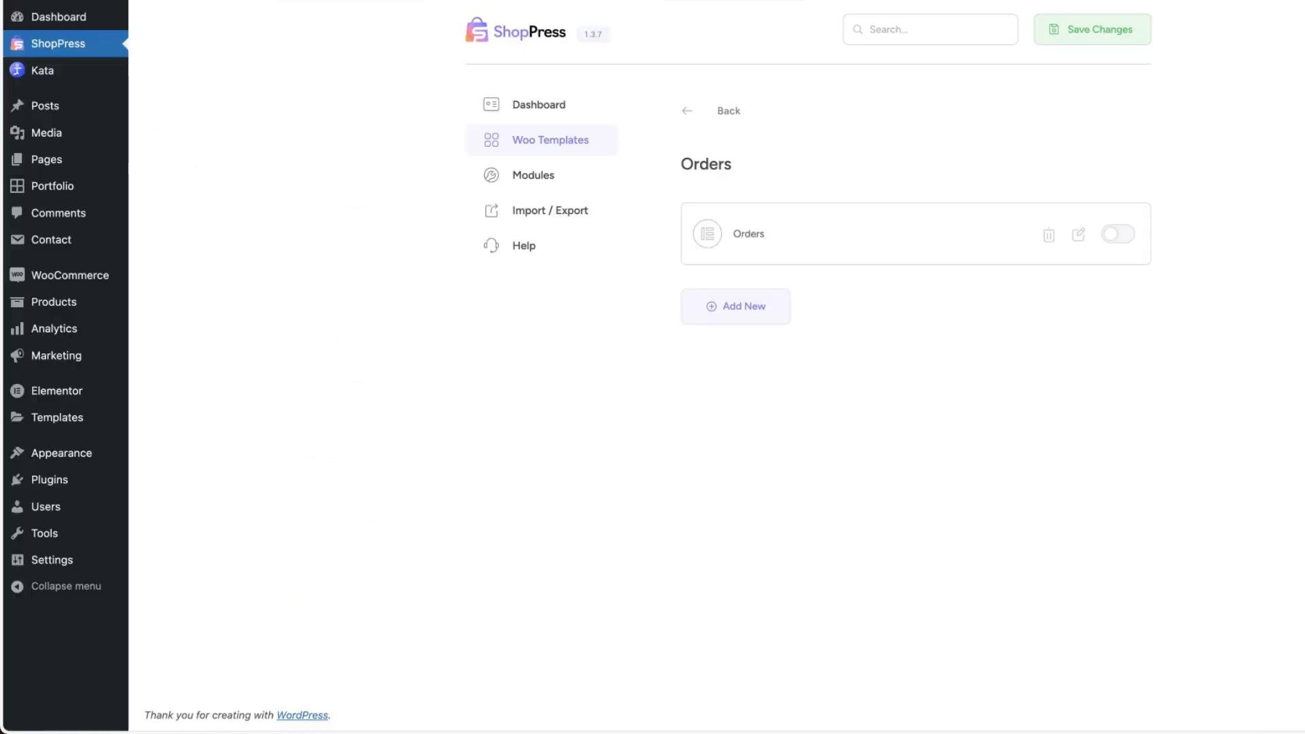
pyautogui.click(731, 108)
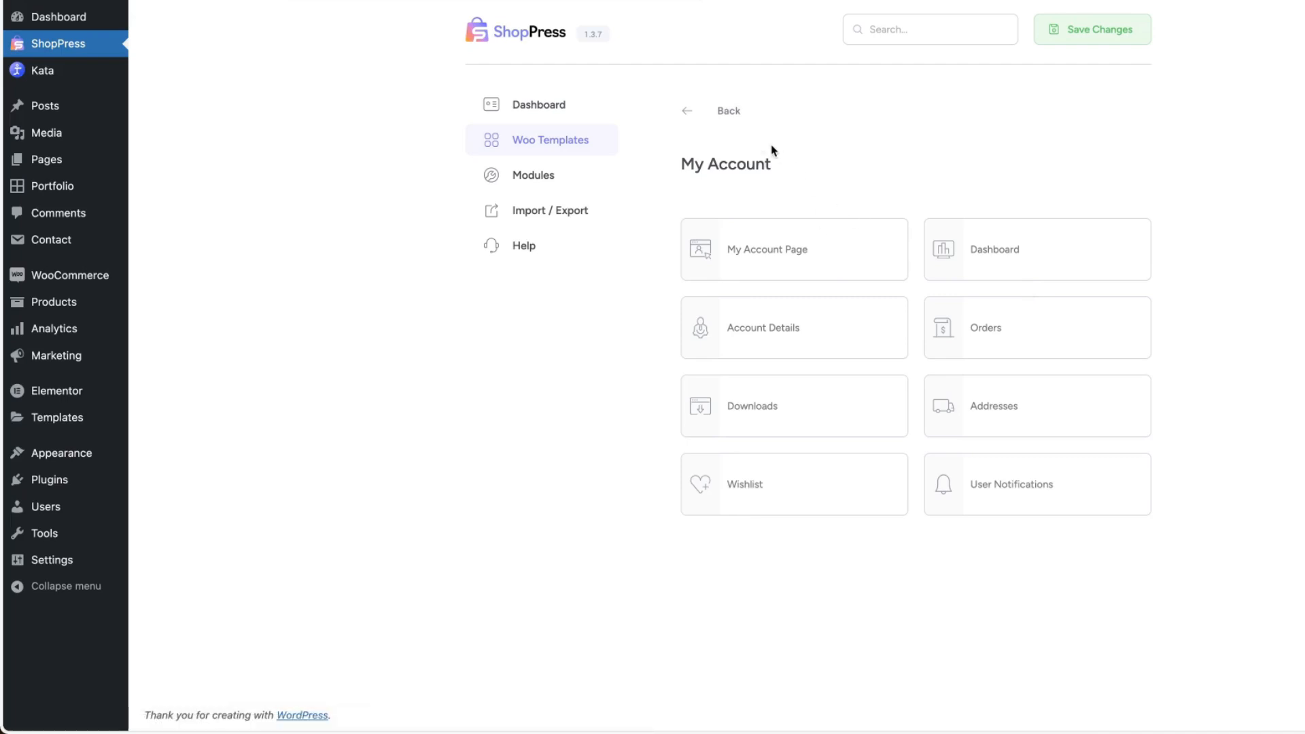
pyautogui.click(720, 112)
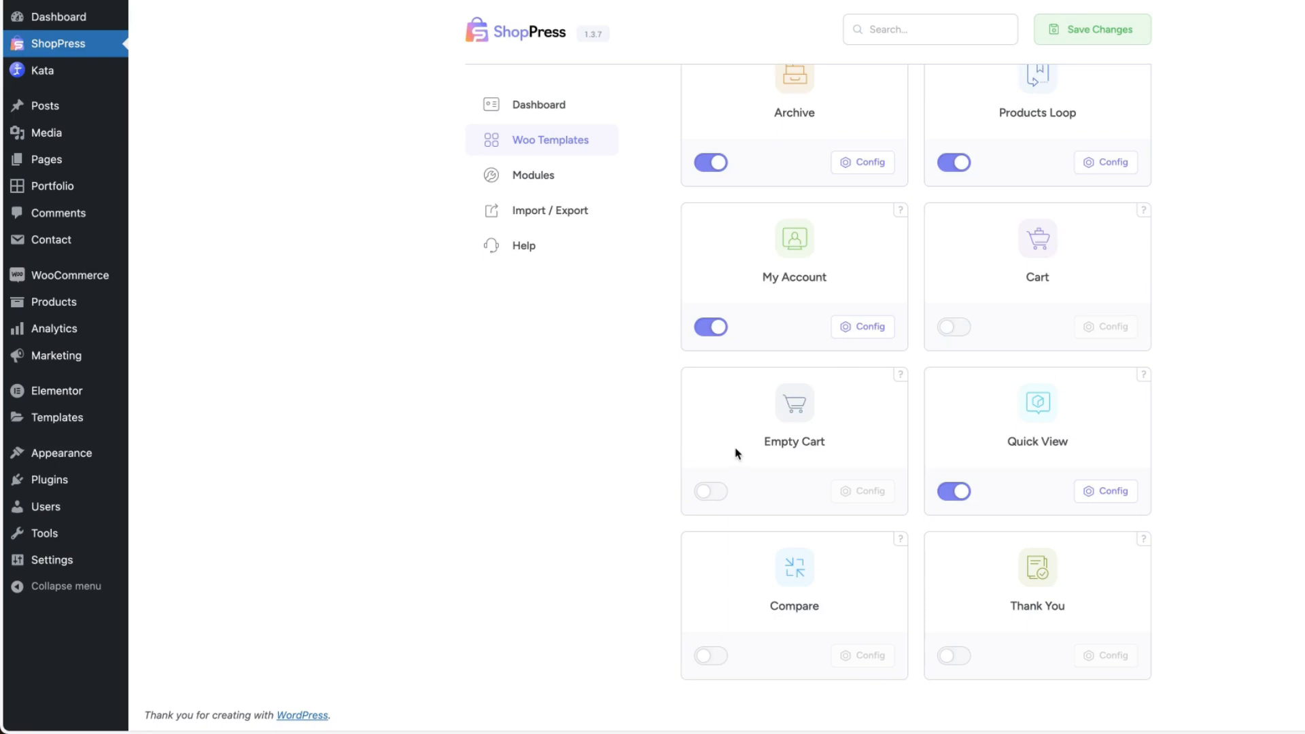
# Edit the Quick View template in Elementor, add a Product Description widget below the price, update it and return to the Woo Templates overview.
pyautogui.click(1107, 491)
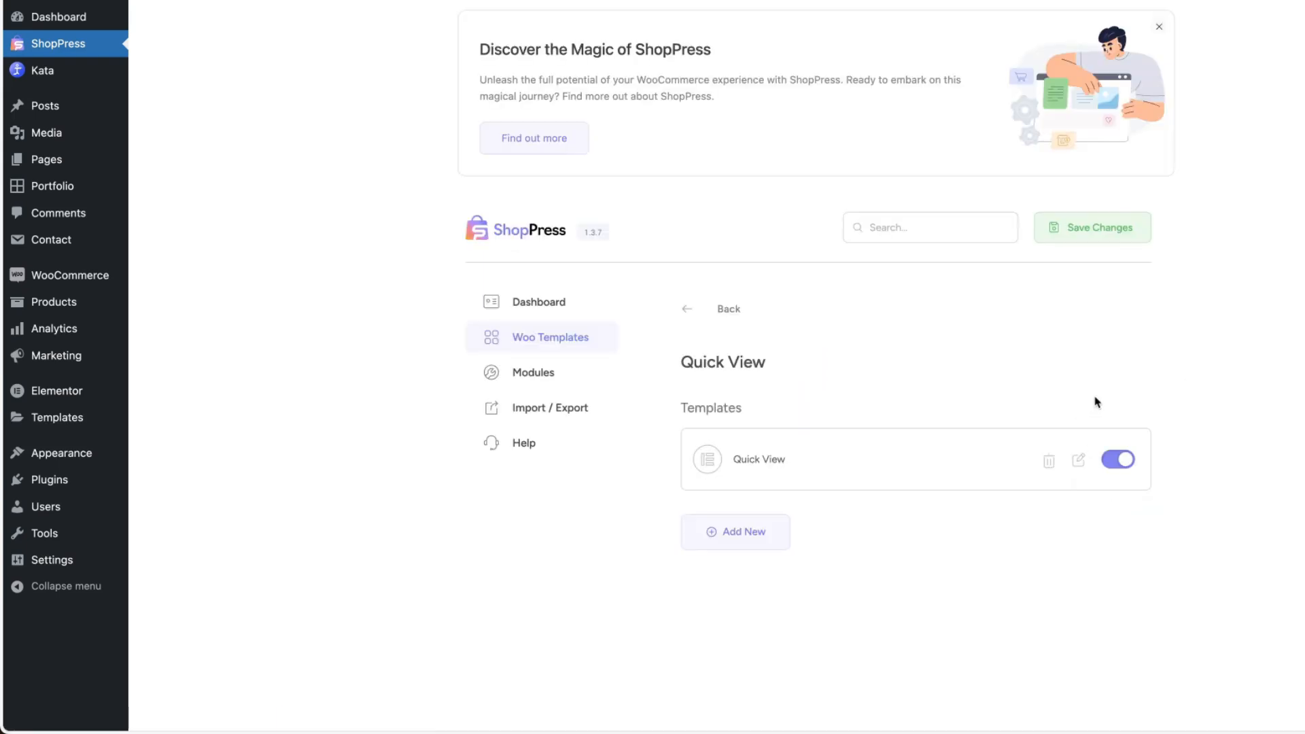
pyautogui.click(1078, 460)
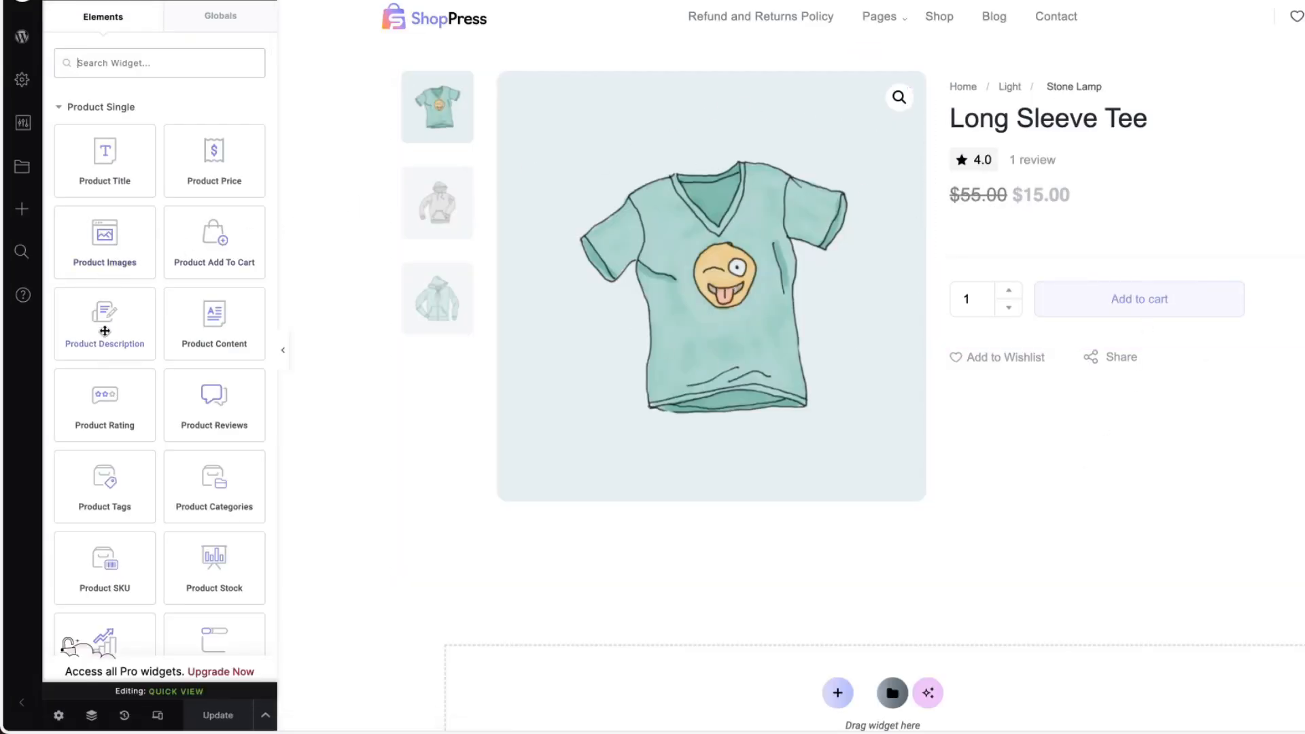
pyautogui.moveTo(104, 313); pyautogui.dragTo(1264, 233)
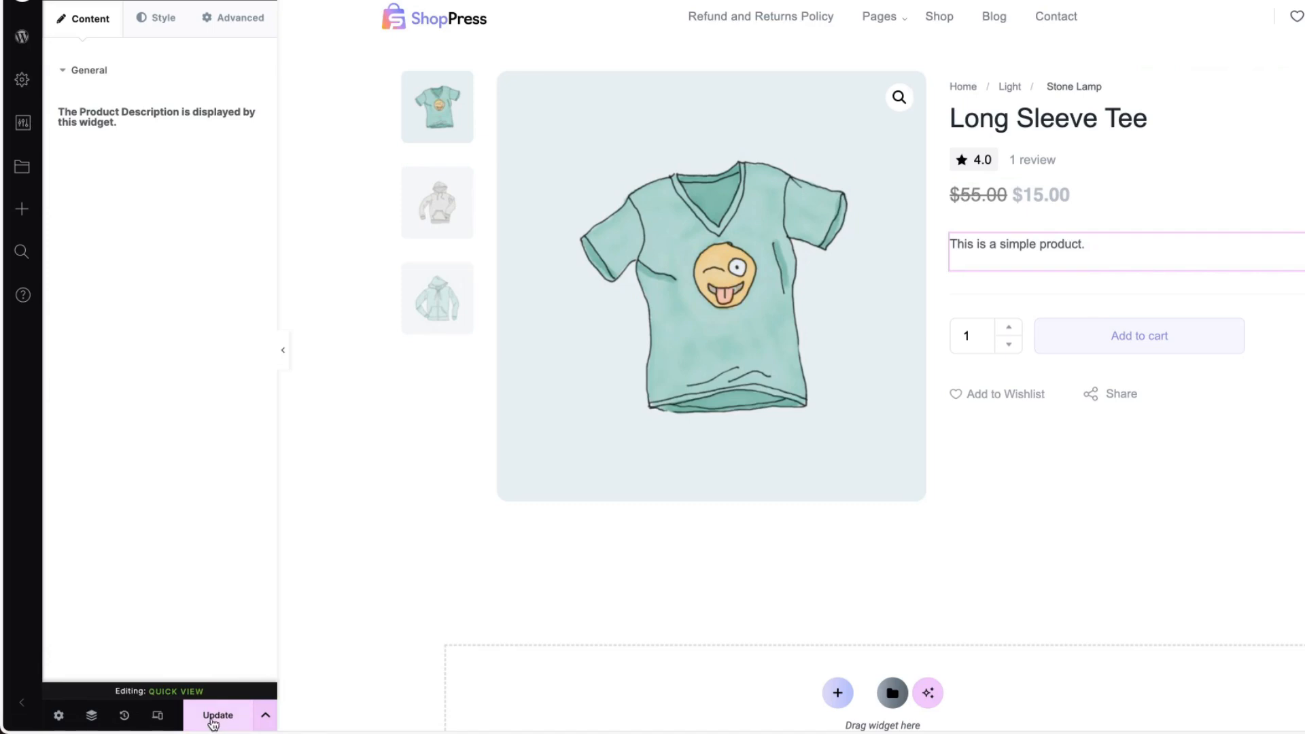
pyautogui.click(214, 718)
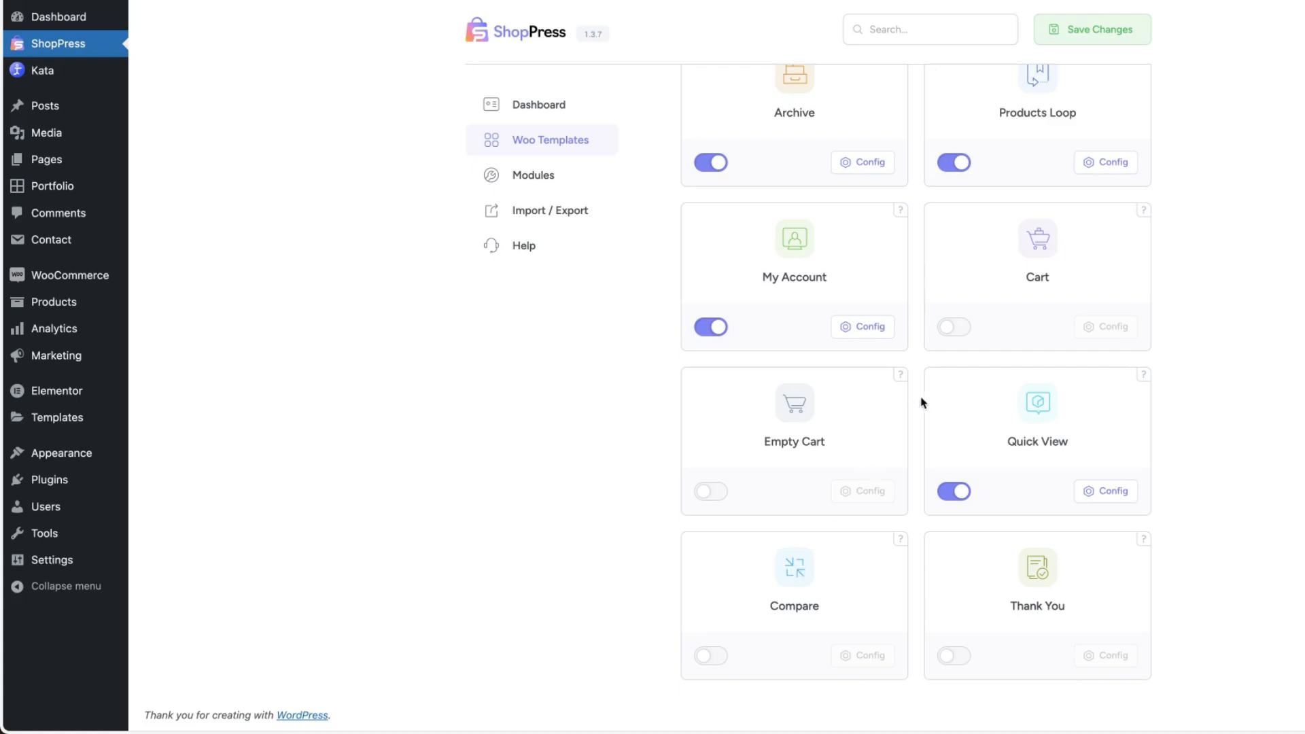
pyautogui.scroll(10, 1277, 302)
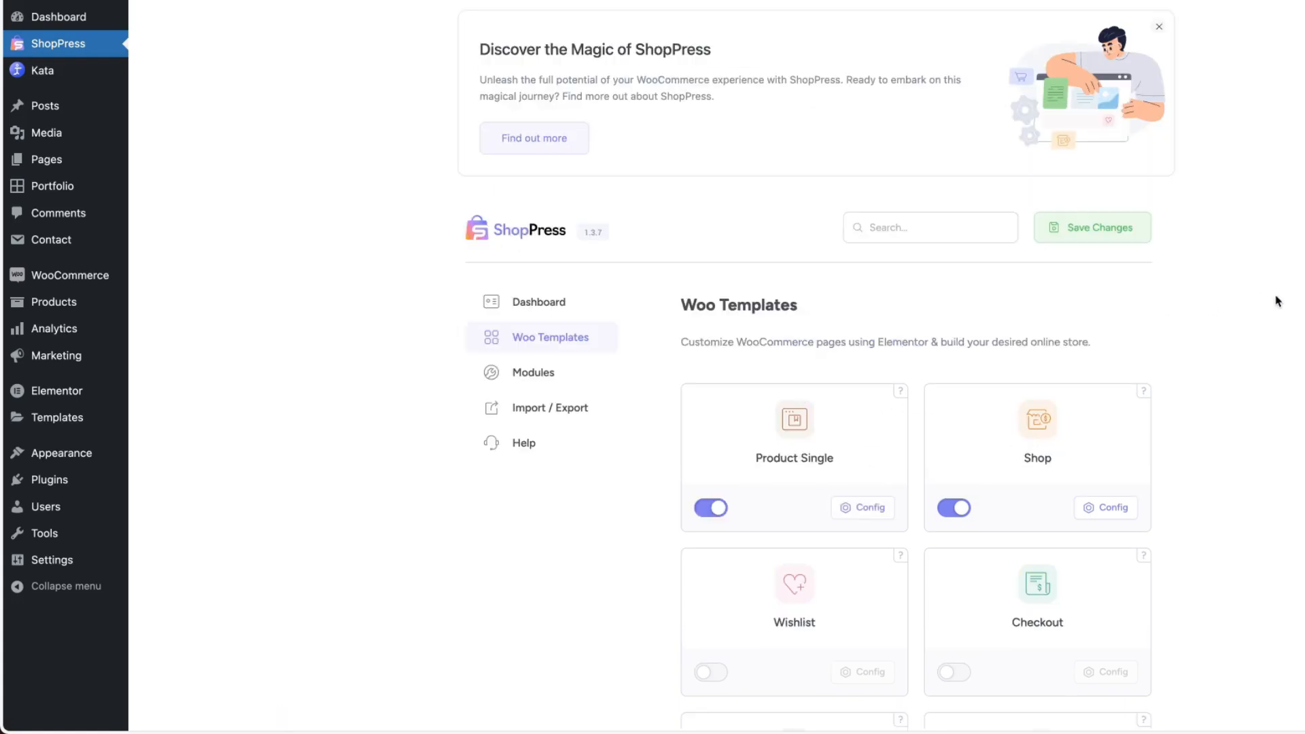